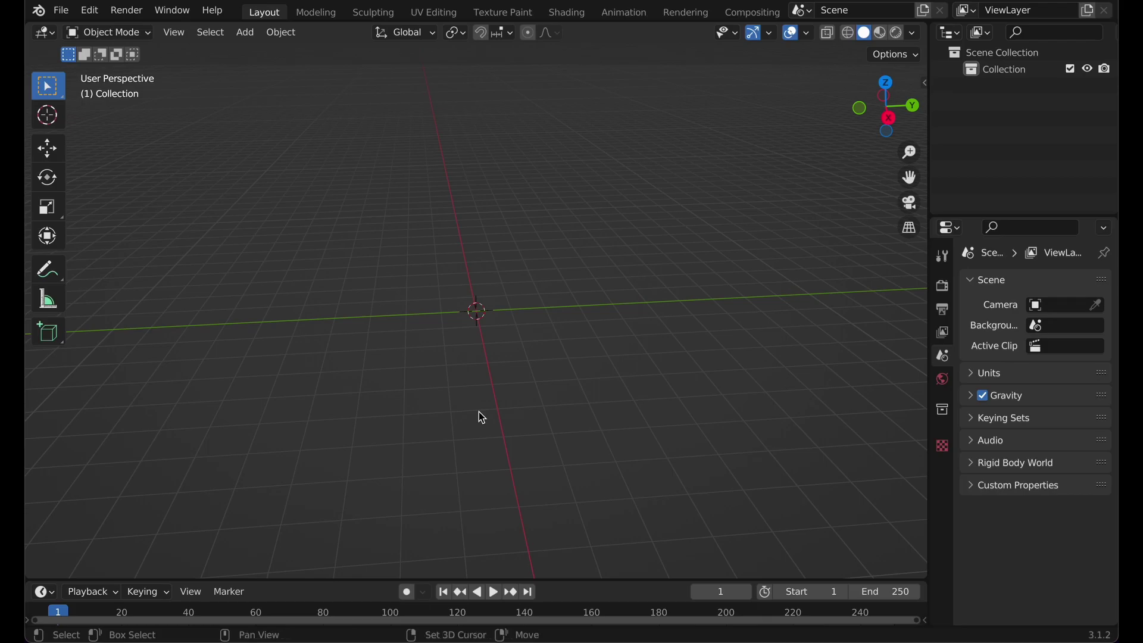
Add a plane mesh at the world origin
key(shift+a)
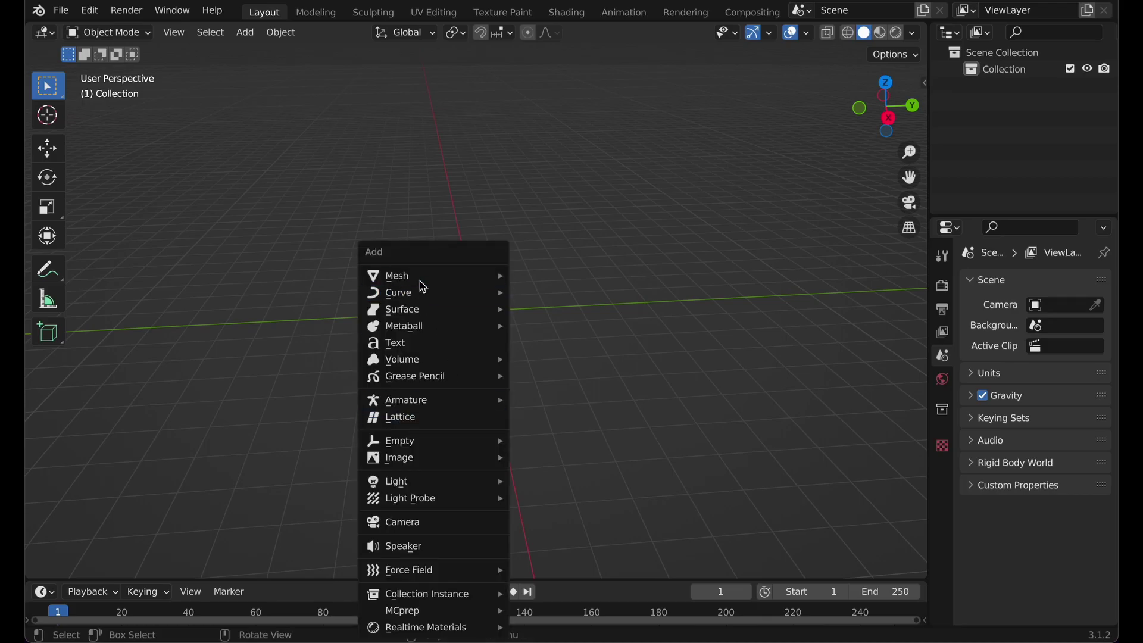
mouse_move(454, 284)
click(535, 274)
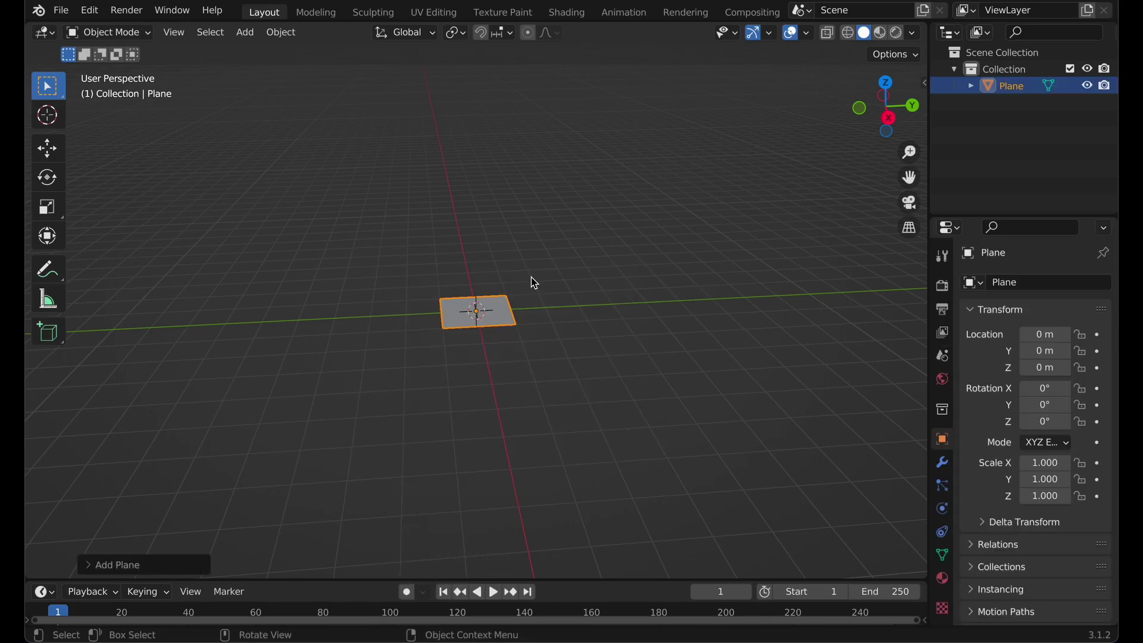
Switch to the Geometry Nodes workspace and expand the 3D viewport over the spreadsheet area
middle_drag(701, 11, 524, 10)
click(655, 12)
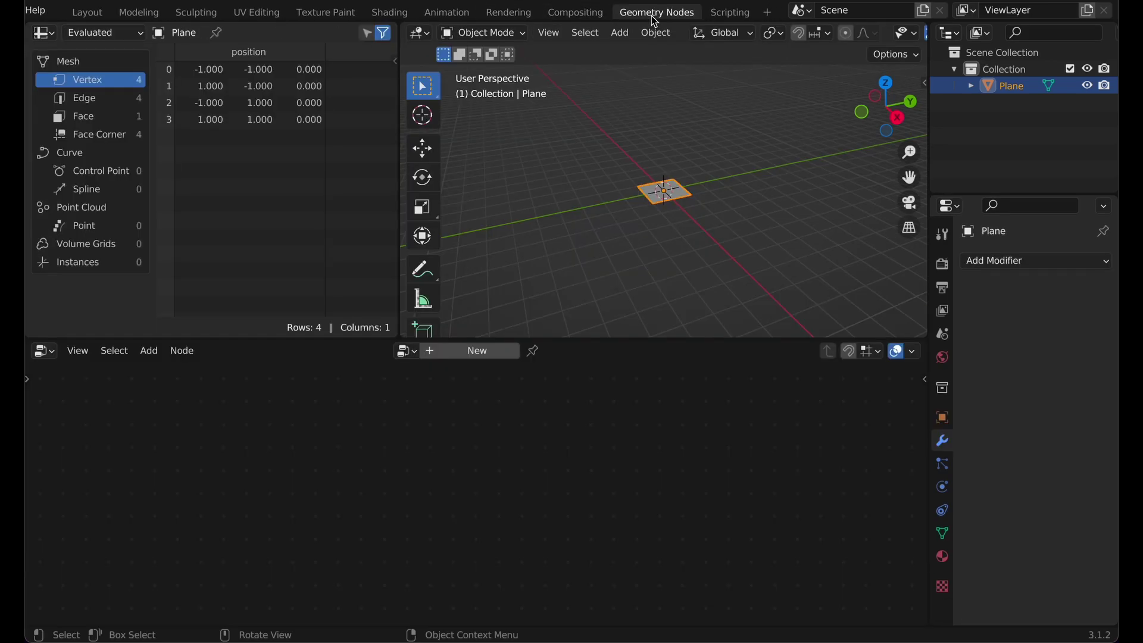
drag(402, 25, 364, 33)
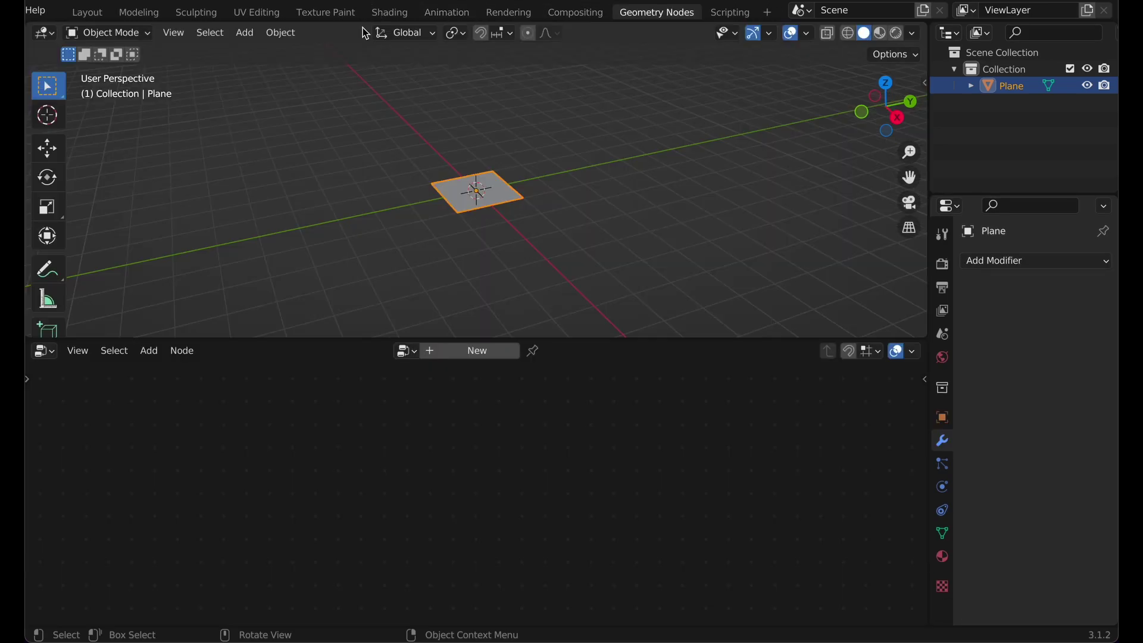
middle_drag(517, 188, 476, 337)
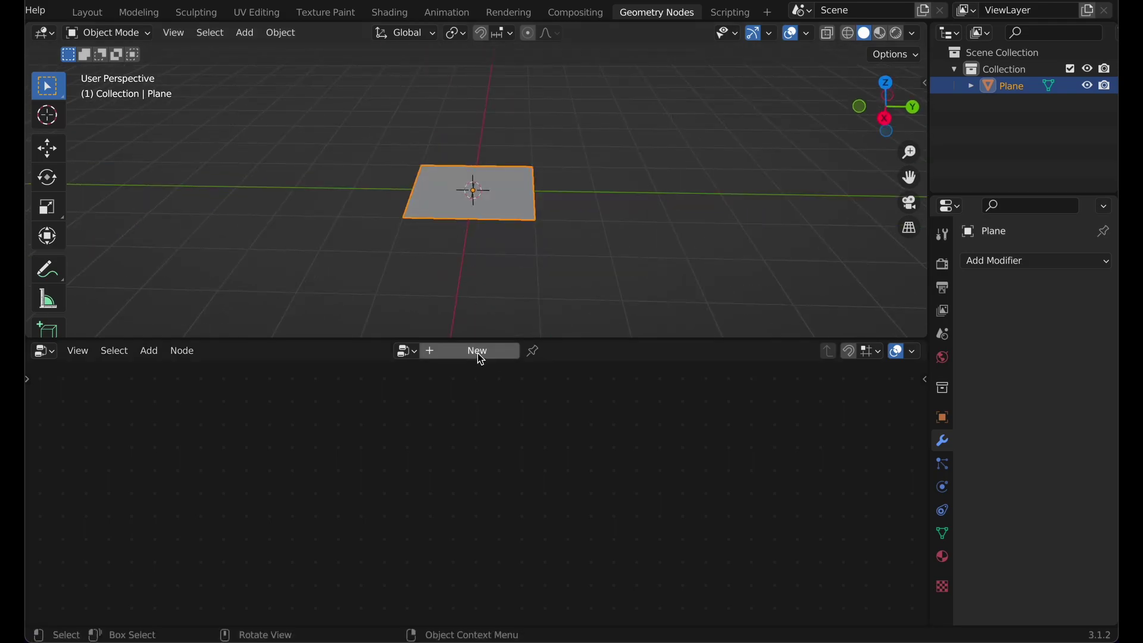
Create a new geometry node tree on the plane and delete its Group Input node
click(480, 352)
scroll(492, 441, down, 2)
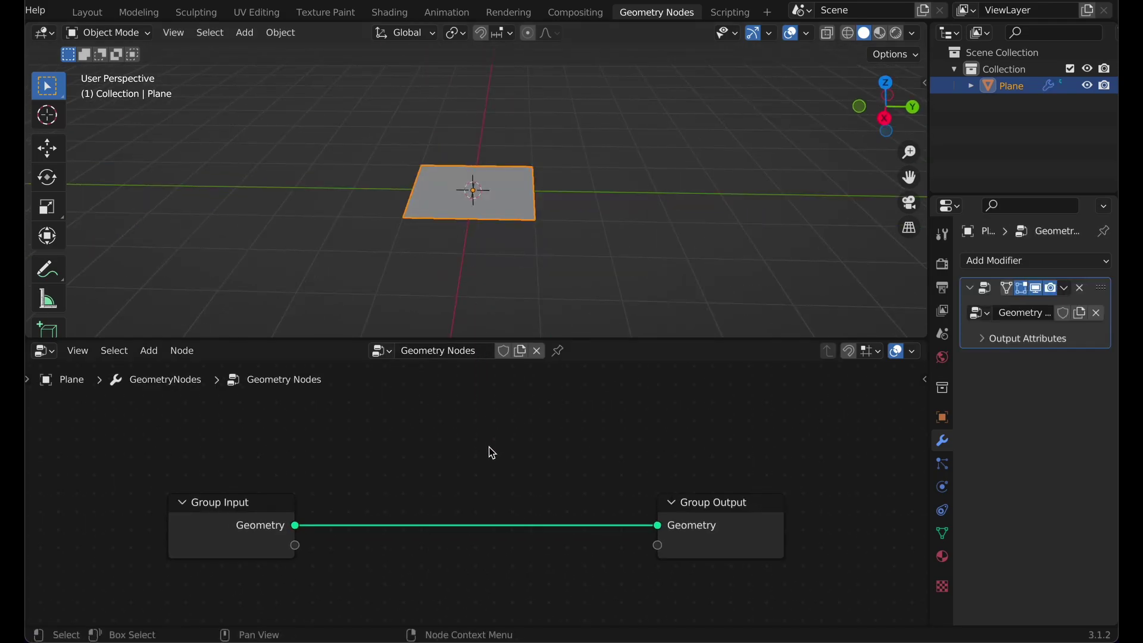
drag(241, 483, 333, 556)
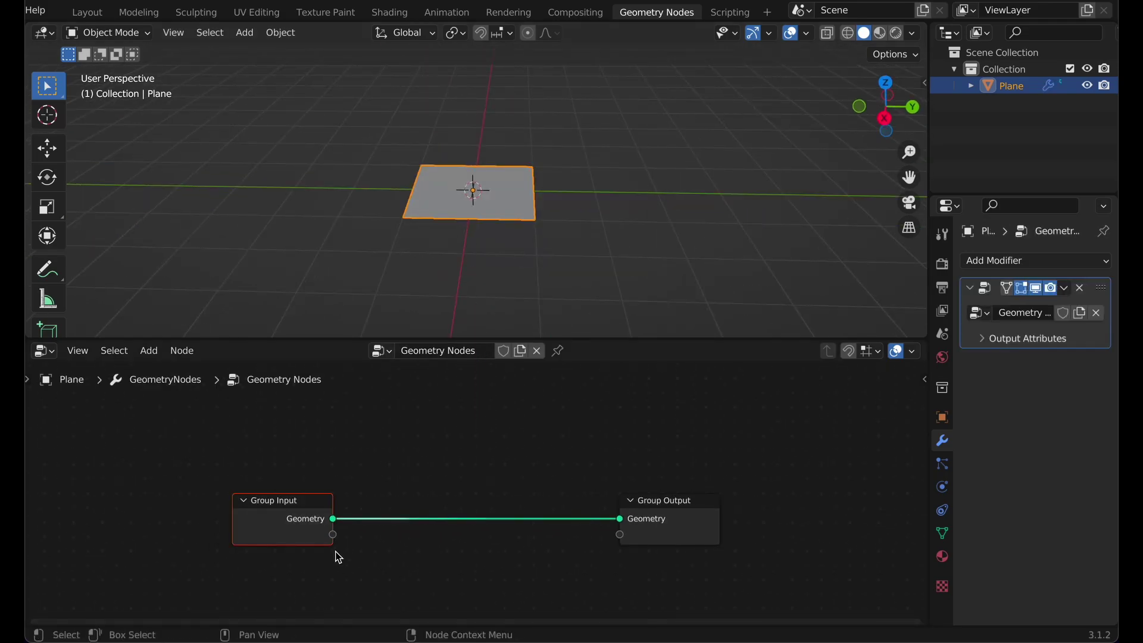
key(x)
scroll(405, 470, left, 3)
scroll(419, 511, down, 1)
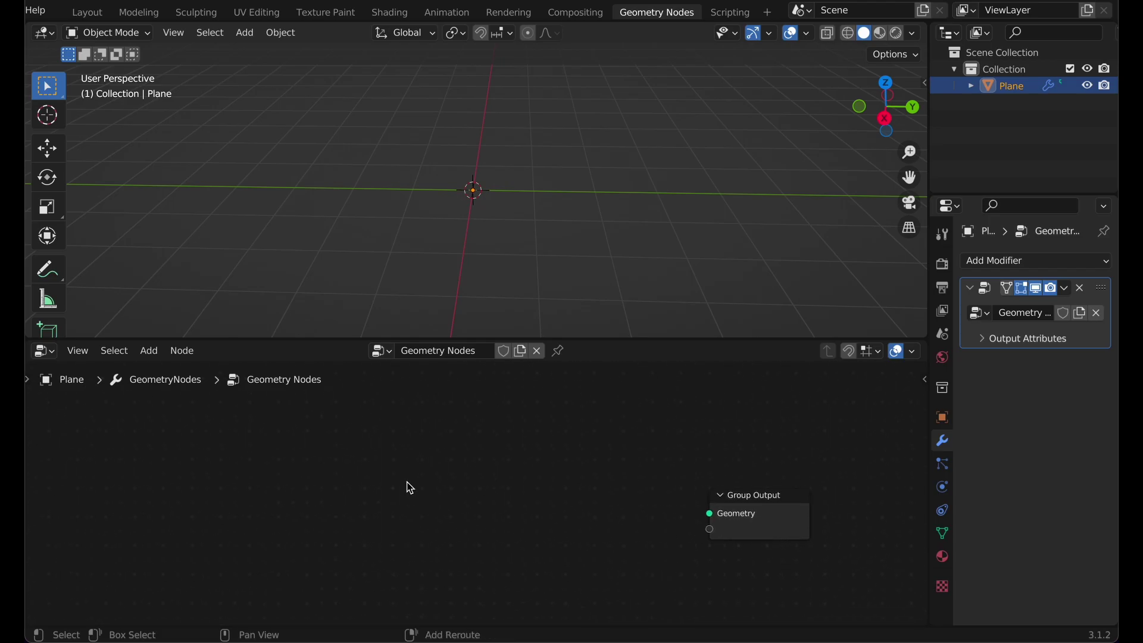
Add an Ico Sphere node and connect its Mesh output to the Group Output's Geometry input
key(shift+a)
click(364, 304)
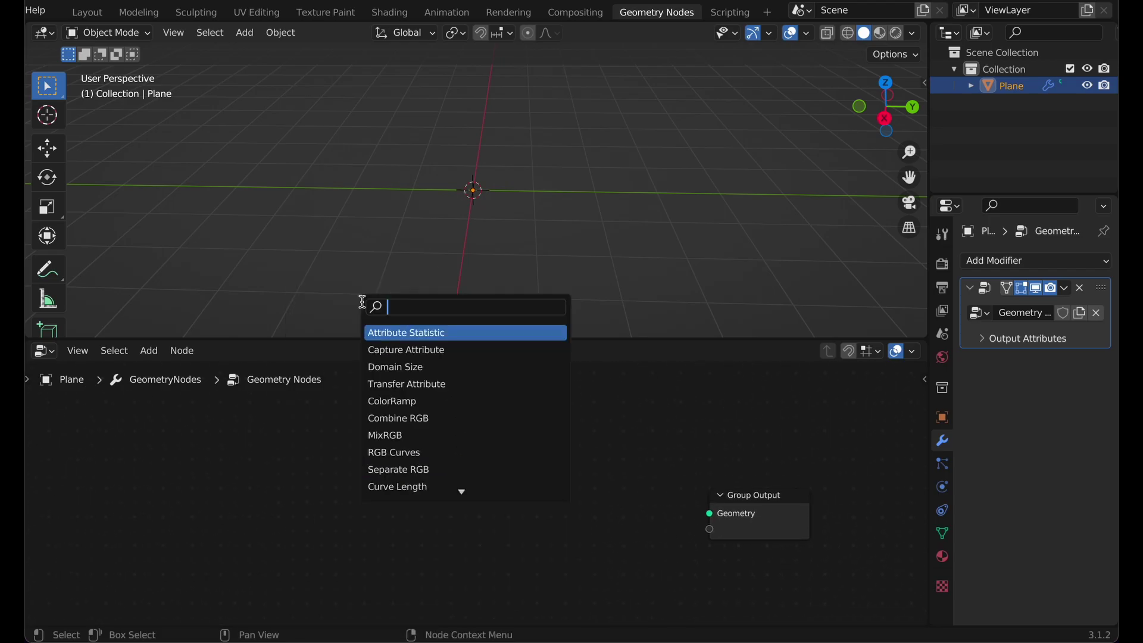
text(ico)
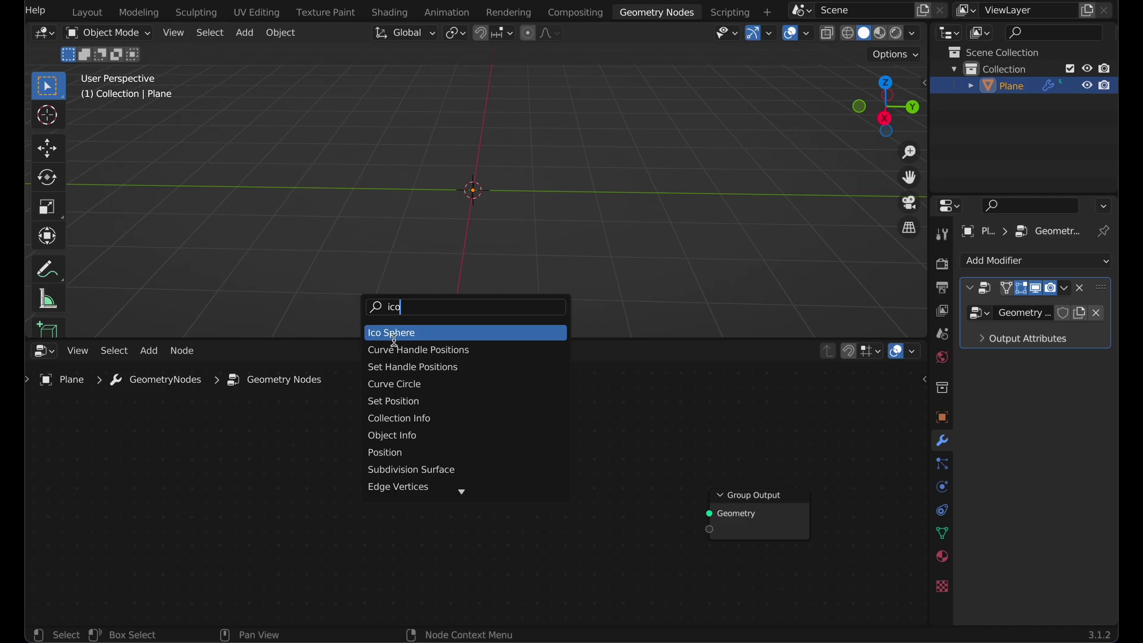
click(397, 331)
click(287, 512)
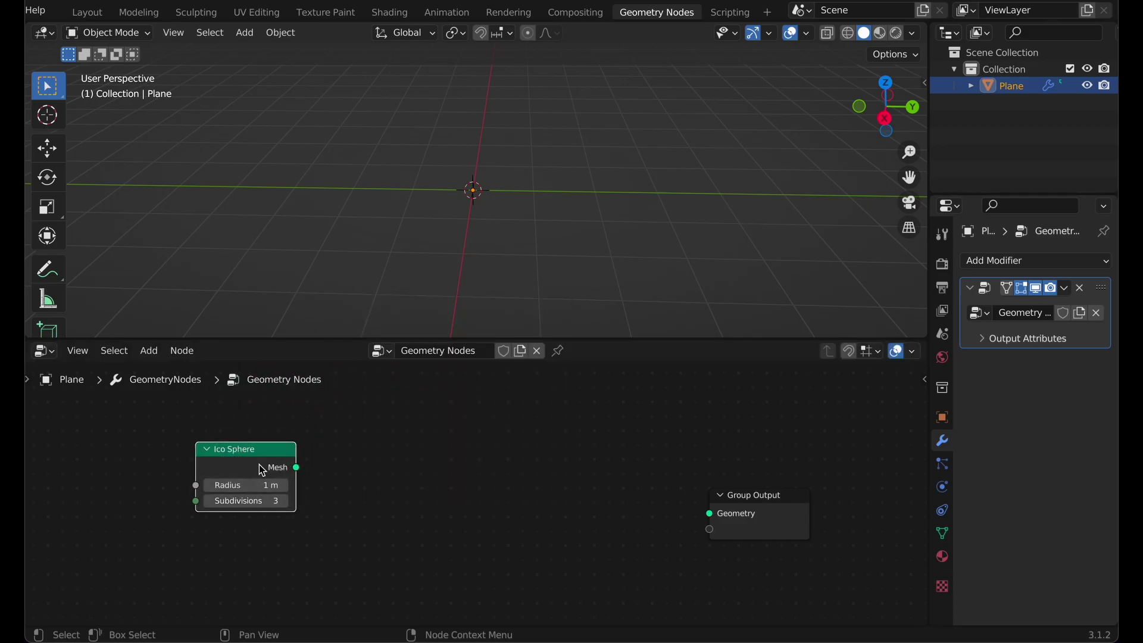
drag(267, 467, 256, 472)
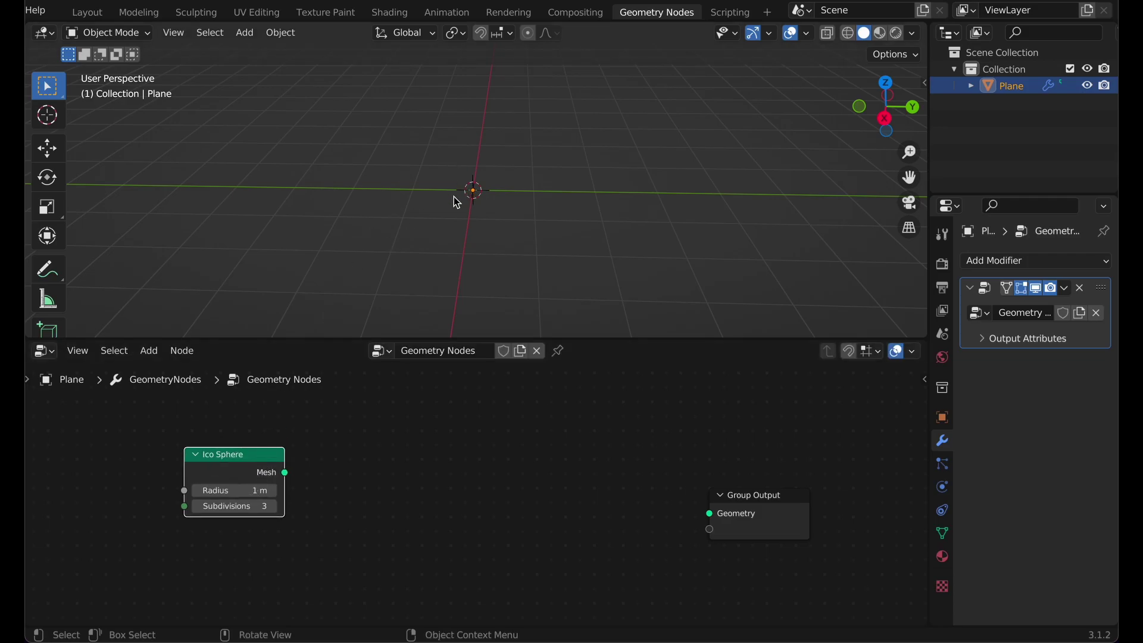
drag(286, 474, 711, 513)
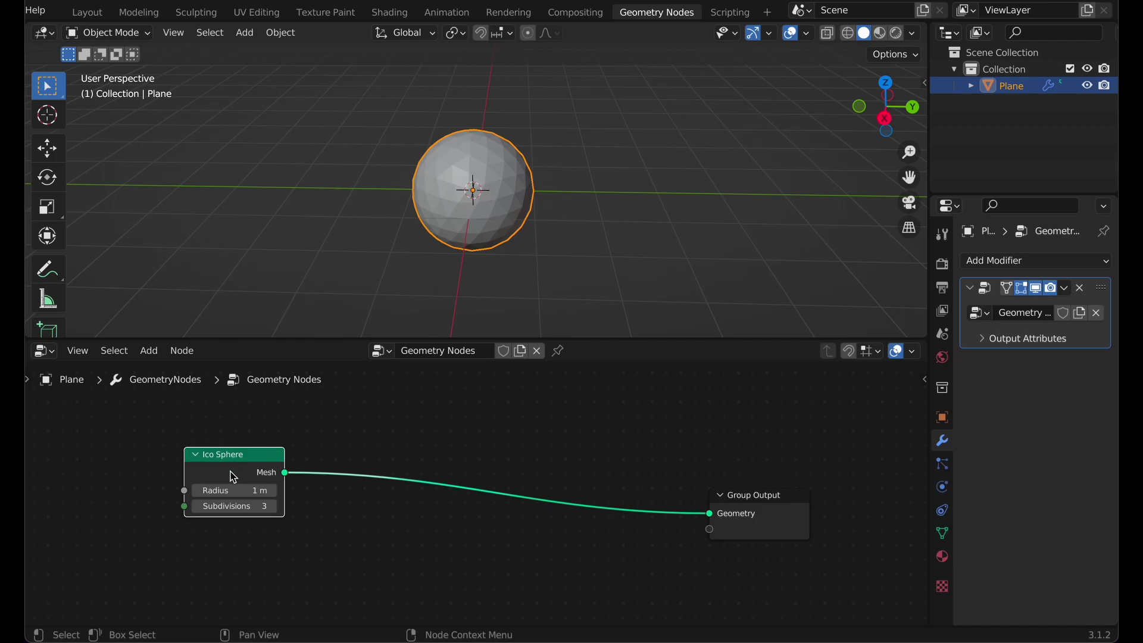
Move the Ico Sphere node farther from the Group Output to make room for more nodes
drag(230, 472, 95, 463)
scroll(253, 512, down, 5)
middle_drag(254, 511, 368, 462)
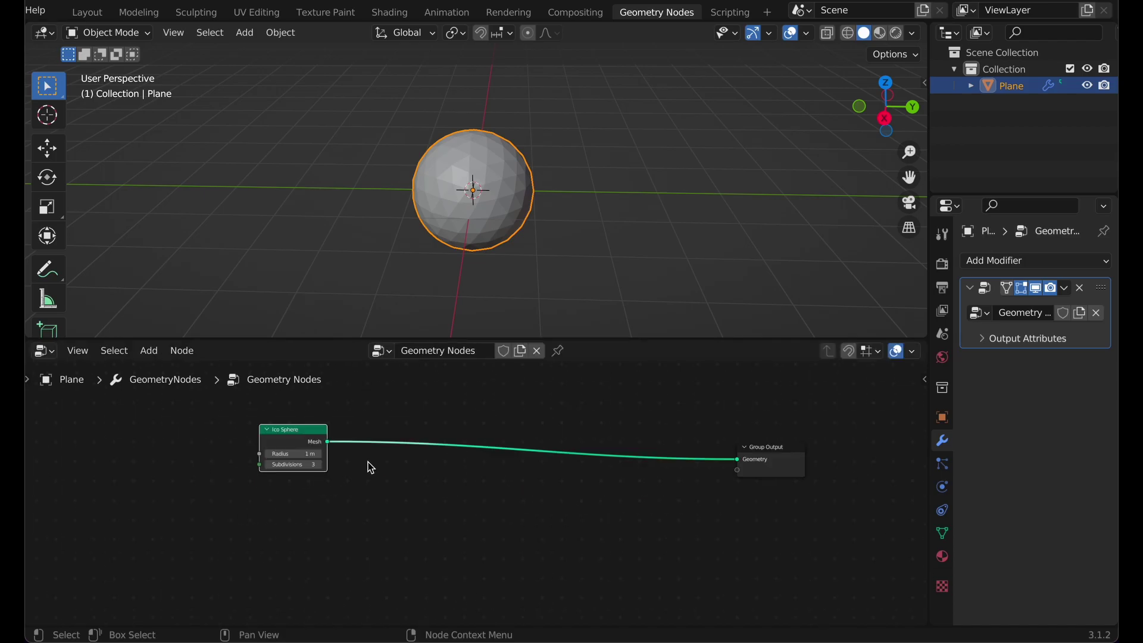
drag(273, 438, 210, 458)
click(416, 530)
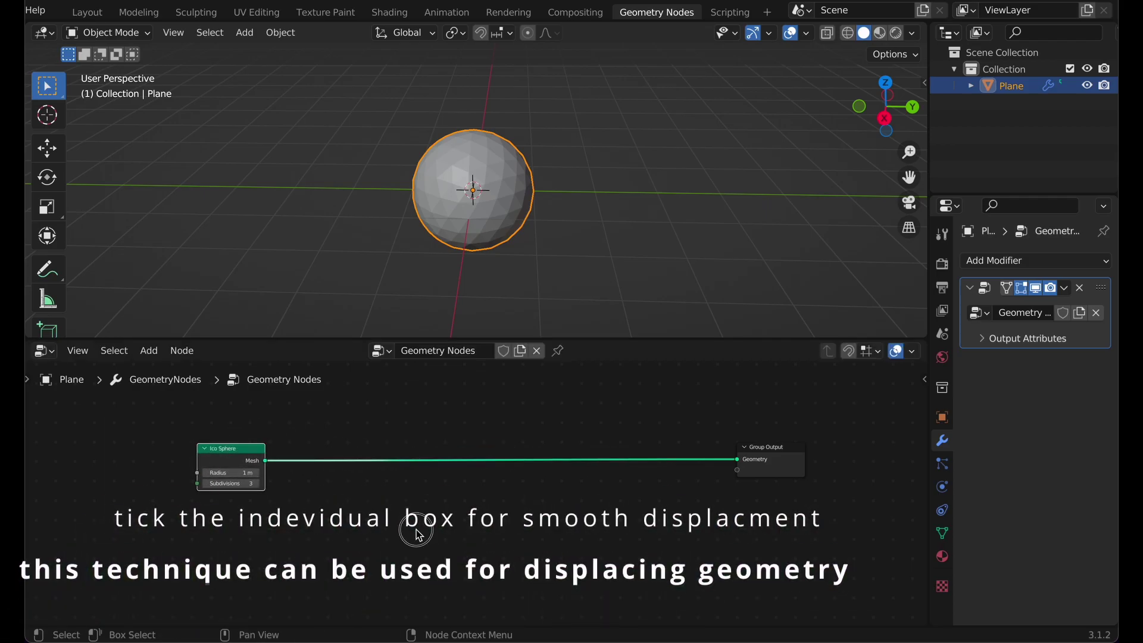
Insert an Extrude Mesh node into the link between the Ico Sphere and the Group Output
key(shift+a)
click(366, 302)
text(ex)
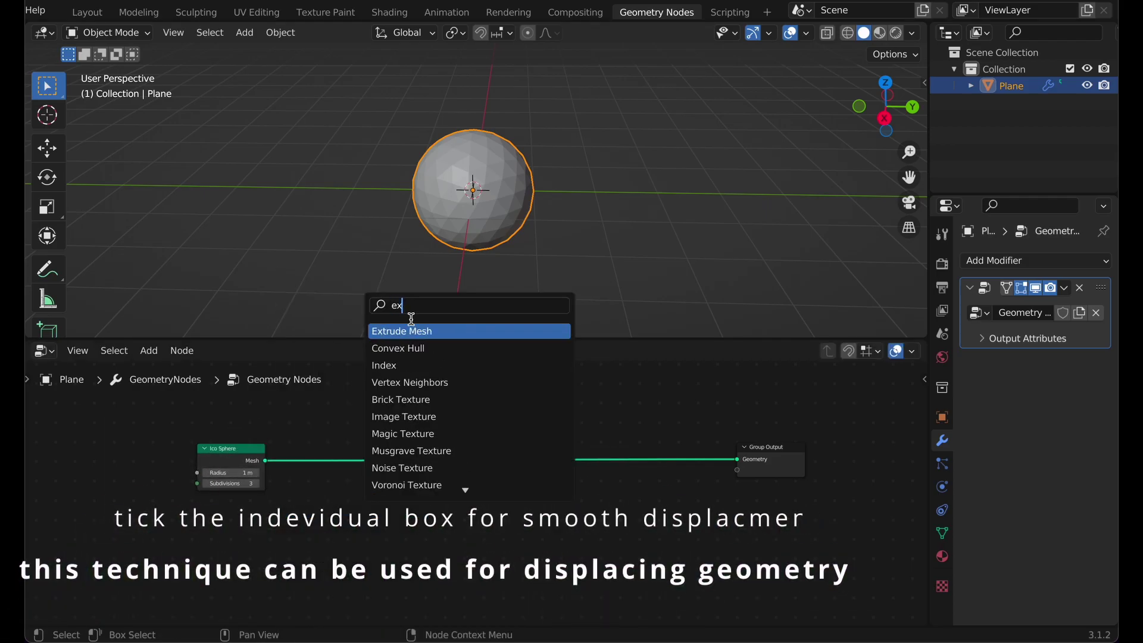
click(411, 329)
click(439, 468)
drag(427, 436, 451, 430)
middle_drag(436, 184, 490, 199)
scroll(488, 200, down, 3)
middle_drag(427, 223, 403, 218)
drag(443, 446, 367, 445)
Add a Voronoi Texture node and connect its Color output to the Extrude Mesh node's Offset Scale
middle_drag(283, 535, 370, 467)
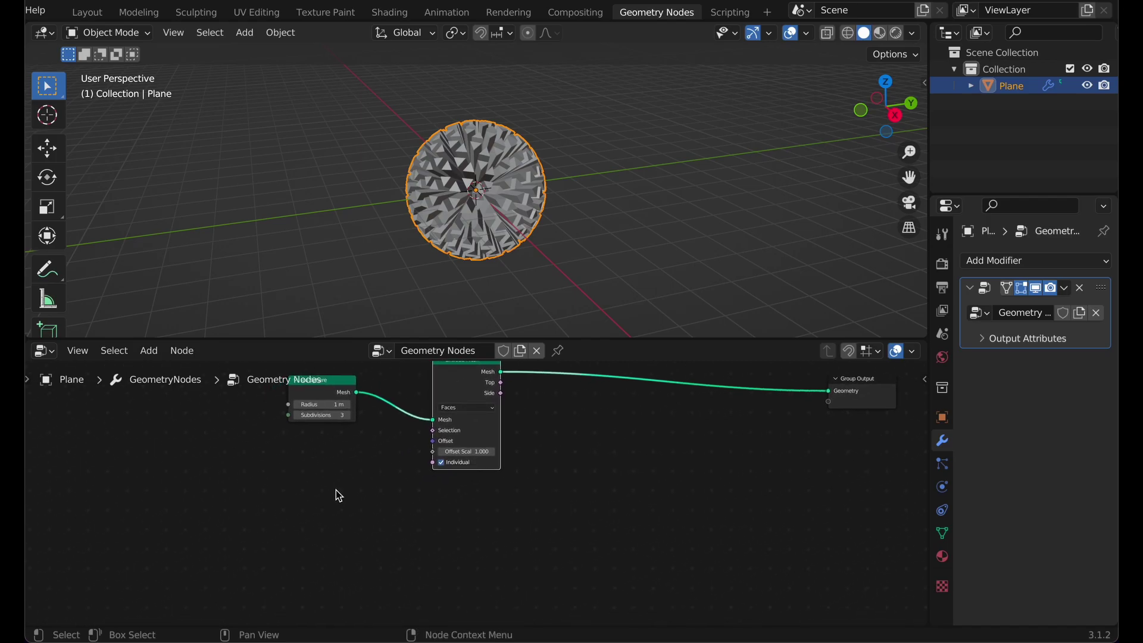
key(shift+a)
click(288, 312)
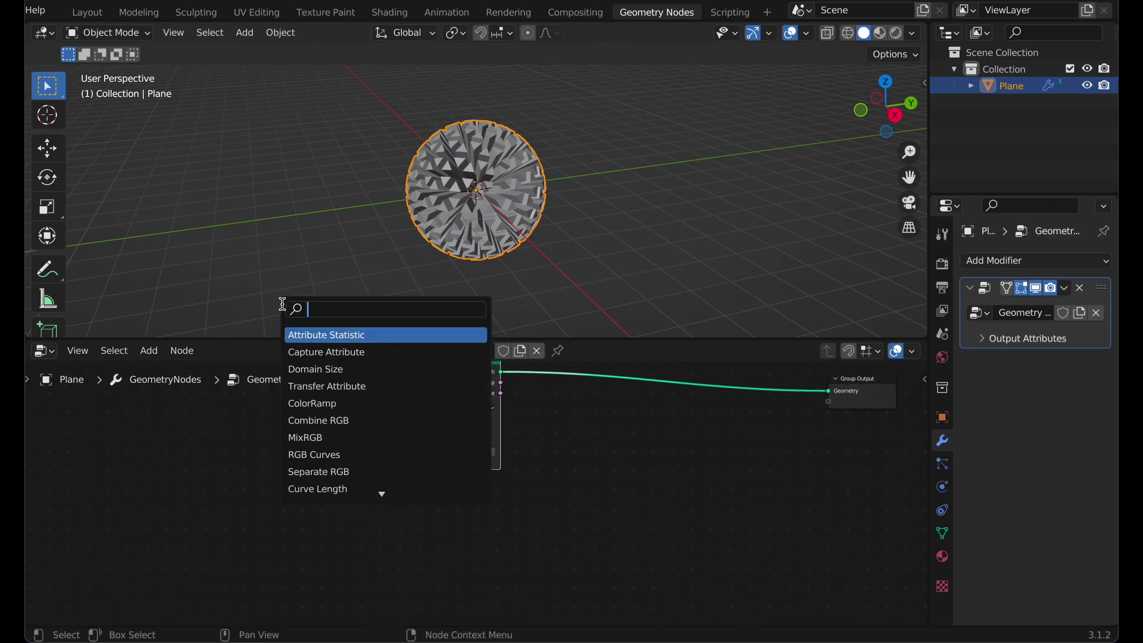
text(vor)
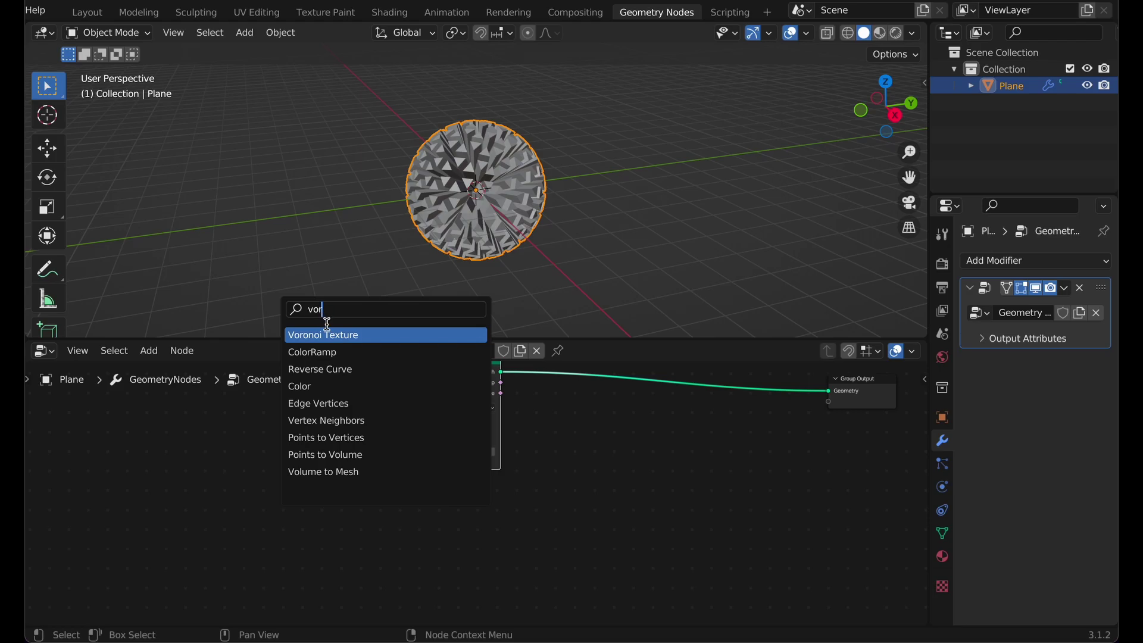
click(331, 335)
click(261, 504)
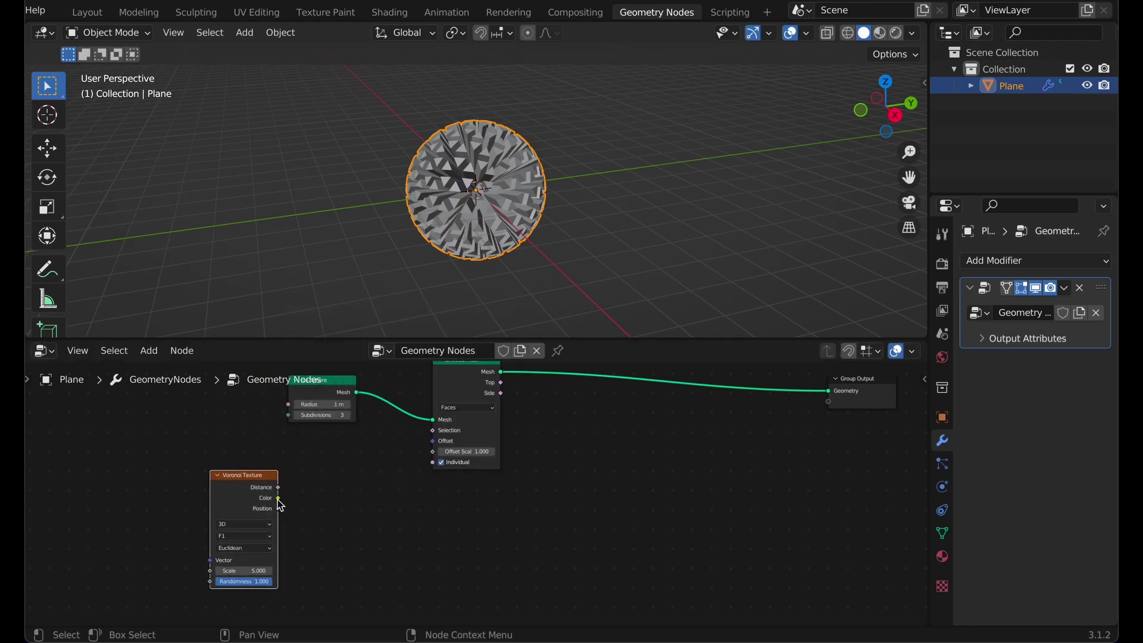
drag(279, 498, 432, 452)
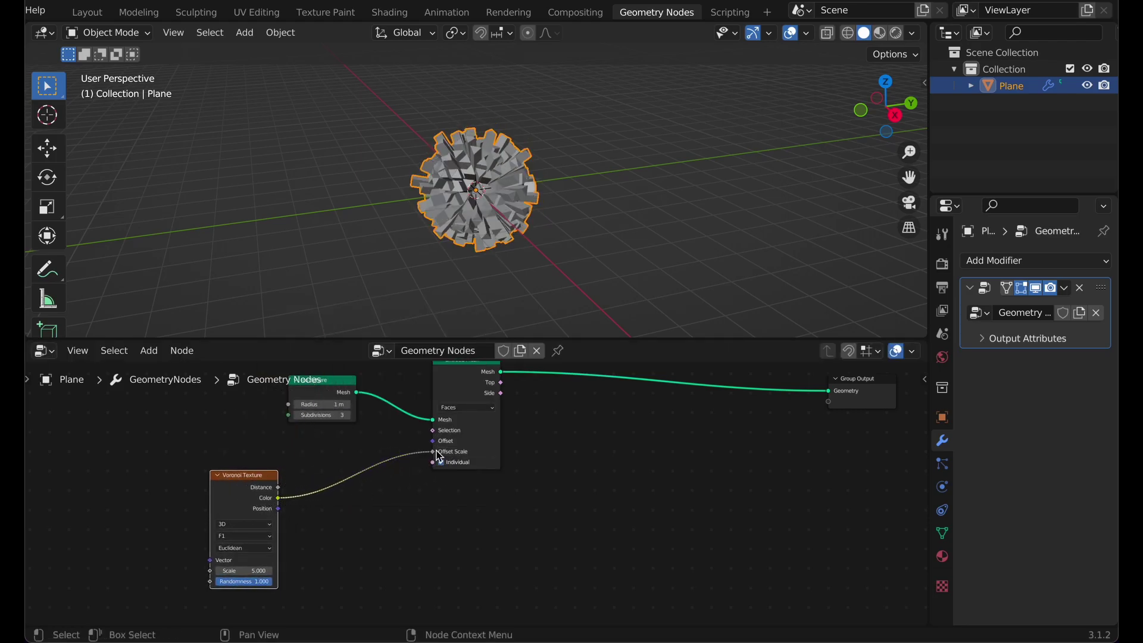
Insert a ColorRamp node into the link between the Voronoi Texture and the Extrude Mesh node
key(shift+a)
text(colo)
click(268, 357)
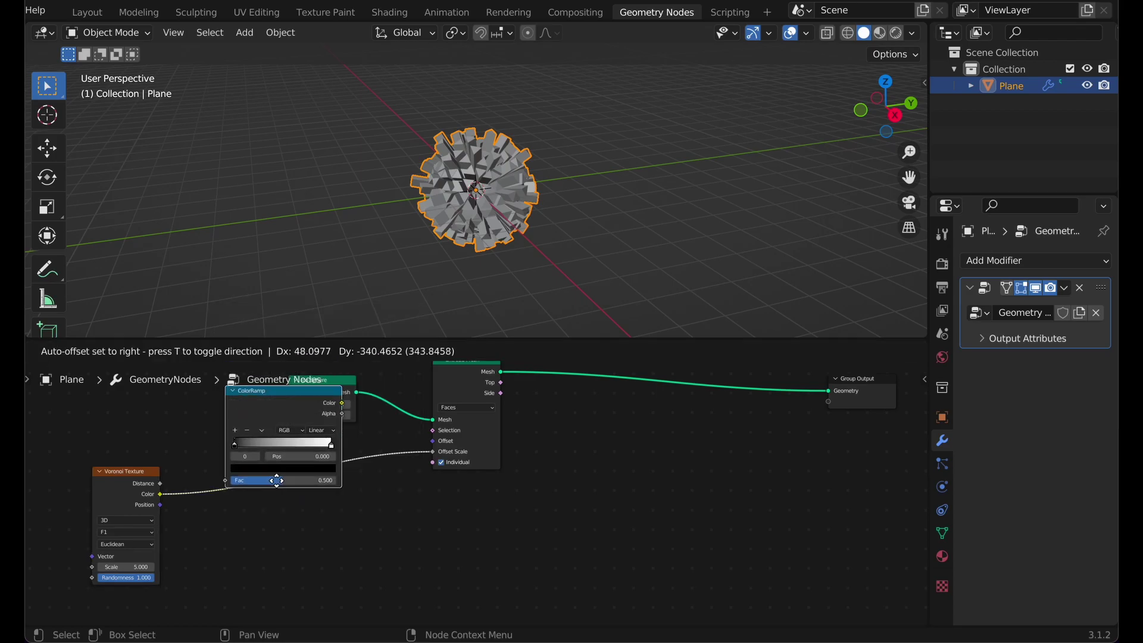
click(273, 498)
Darken the ColorRamp's white stop to grey and move the black stop to about position 0.498
drag(275, 515, 343, 505)
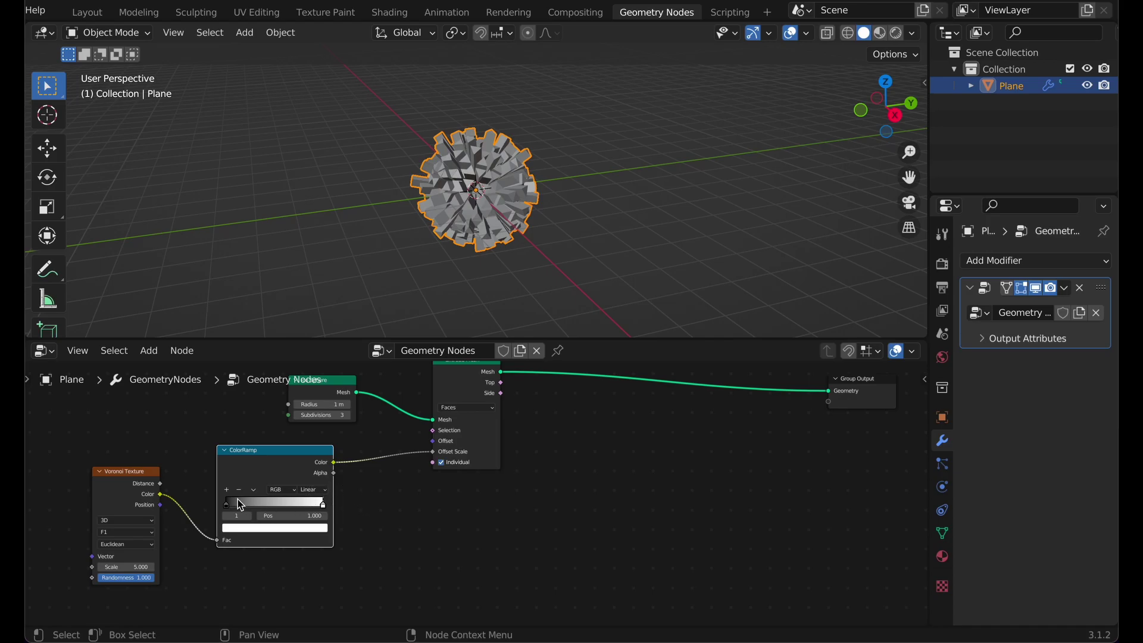
click(265, 528)
drag(307, 395, 306, 420)
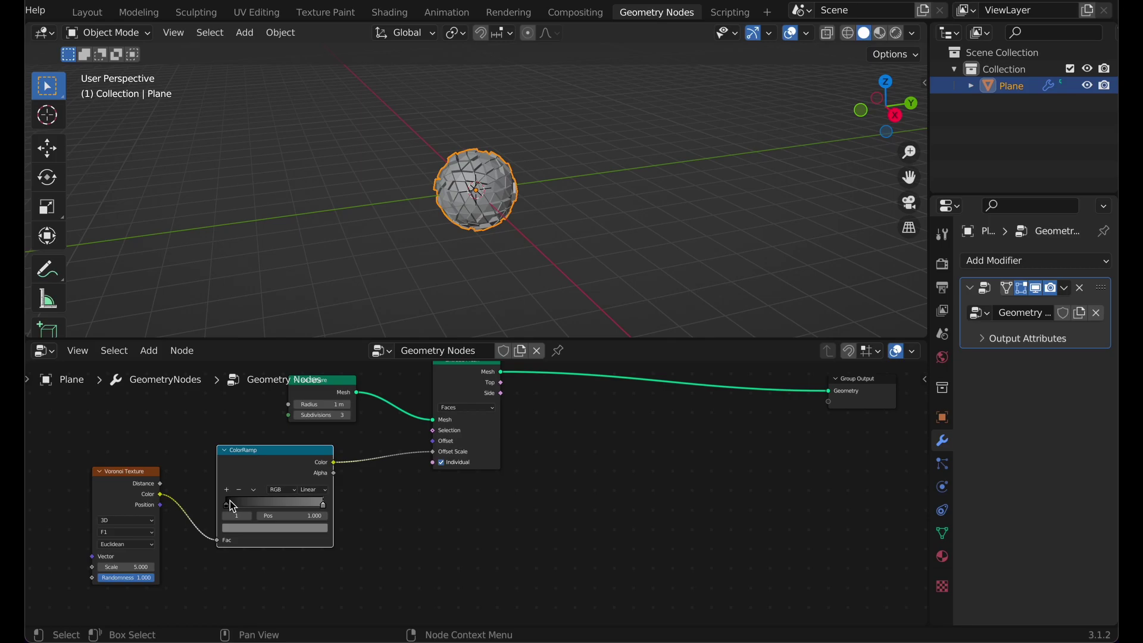
drag(233, 501, 285, 506)
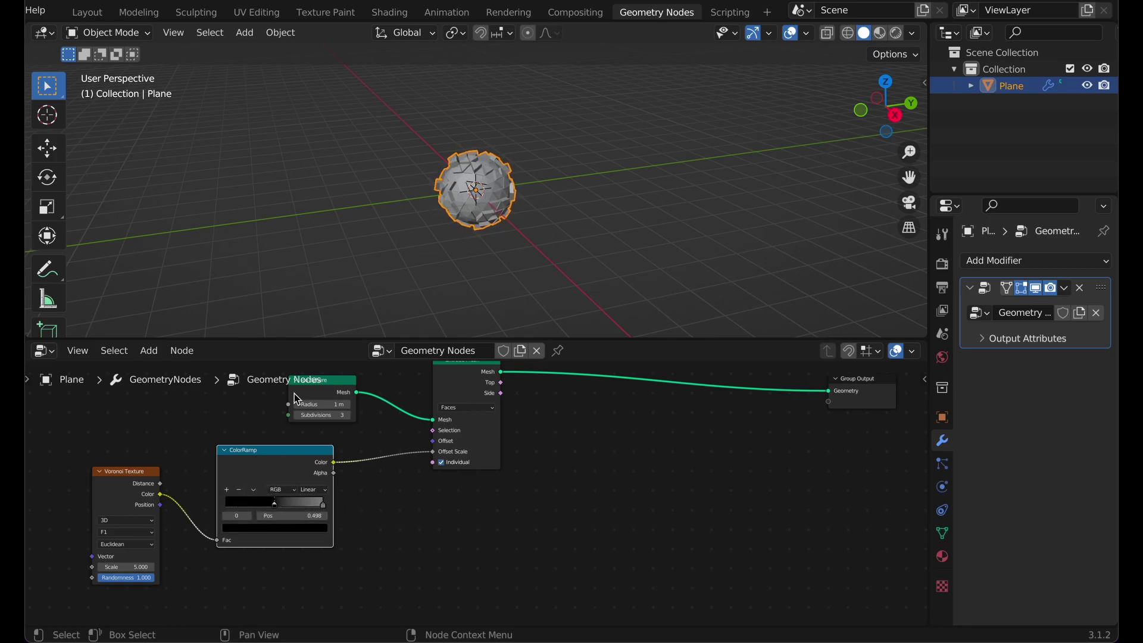
Set the Ico Sphere node's subdivisions to 5
middle_drag(463, 239, 205, 191)
scroll(487, 253, up, 6)
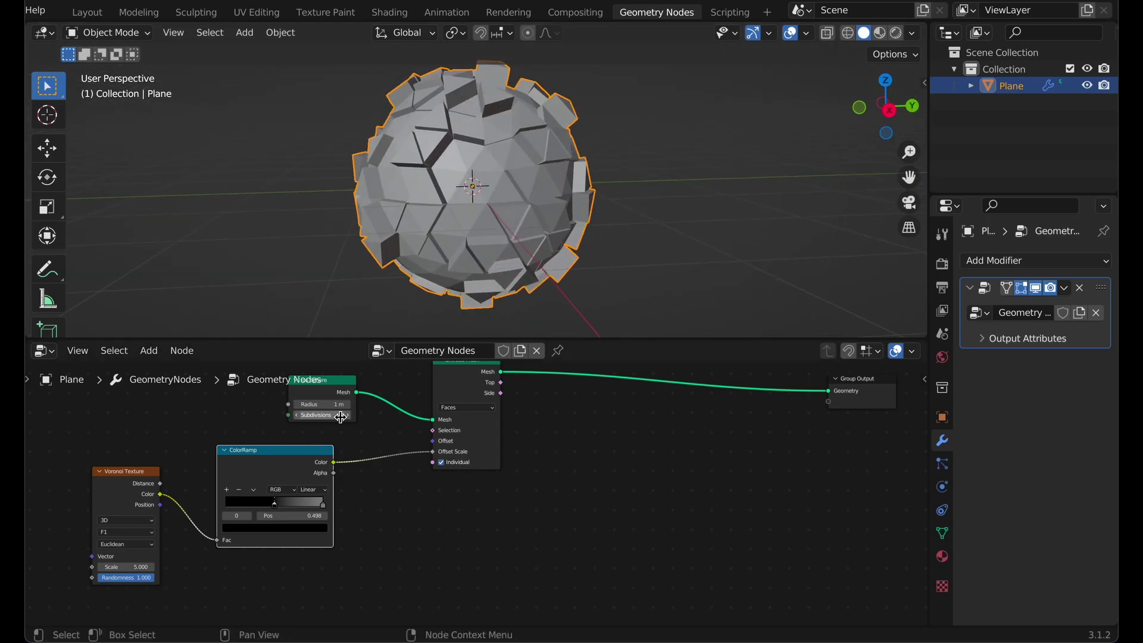
middle_drag(350, 423, 356, 440)
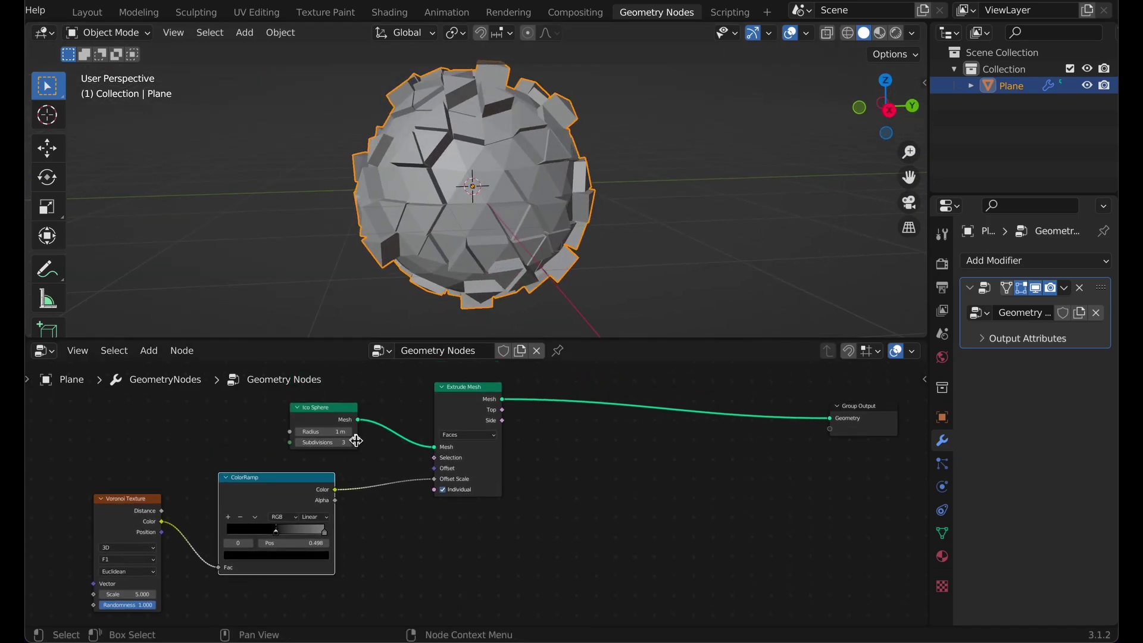
click(350, 443)
click(350, 442)
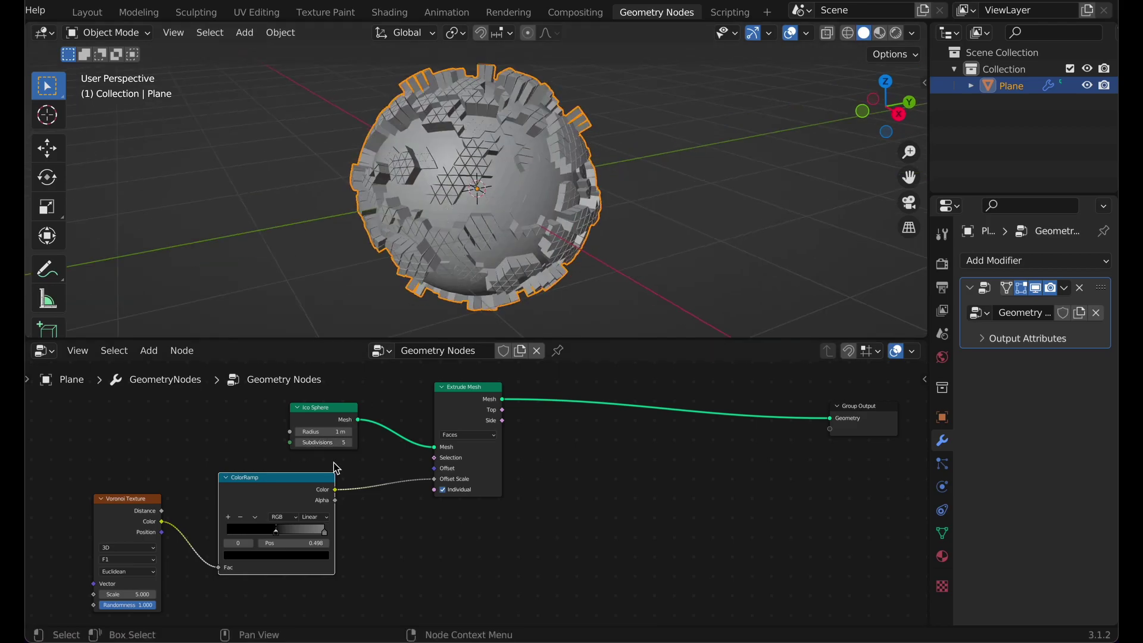
Set the ColorRamp interpolation to B-Spline and place its black stop near the middle of the ramp
middle_drag(294, 510, 352, 469)
click(374, 475)
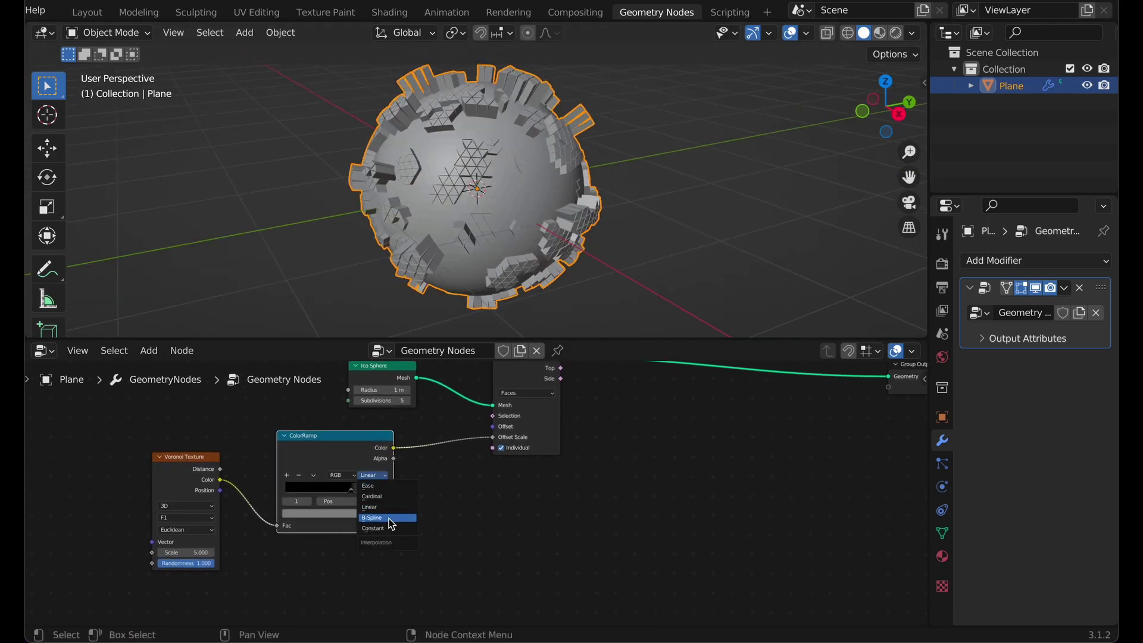
click(388, 523)
drag(351, 491, 331, 488)
drag(376, 489, 400, 487)
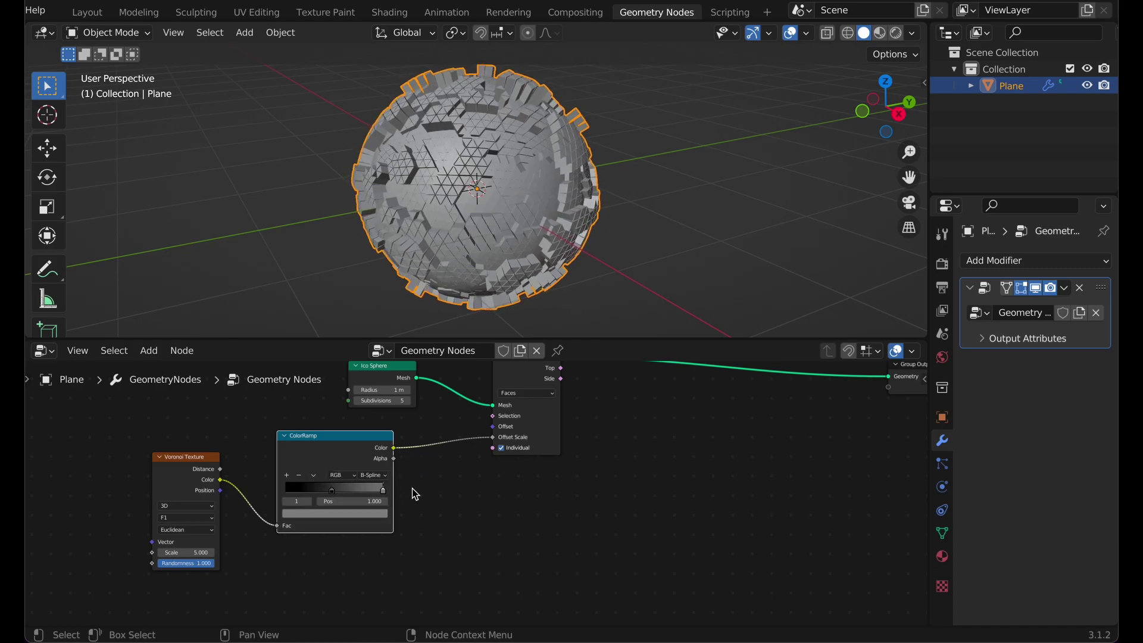
Darken the grey end stop of the ColorRamp further to reduce the extrusion height
middle_drag(406, 250, 401, 206)
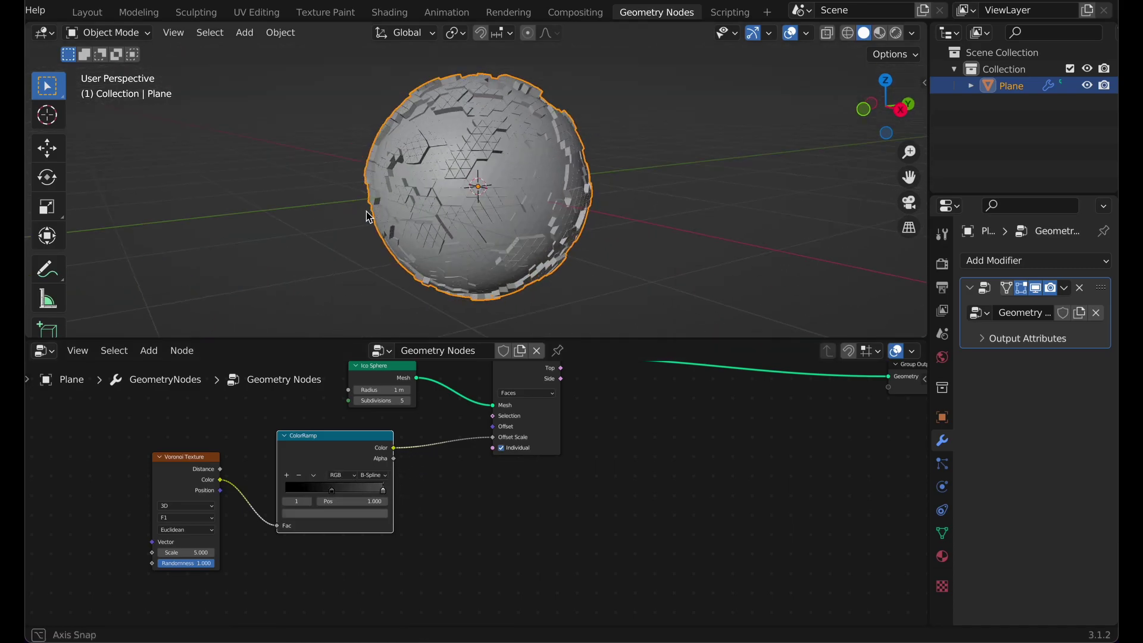
middle_drag(396, 516, 386, 480)
drag(334, 420, 329, 436)
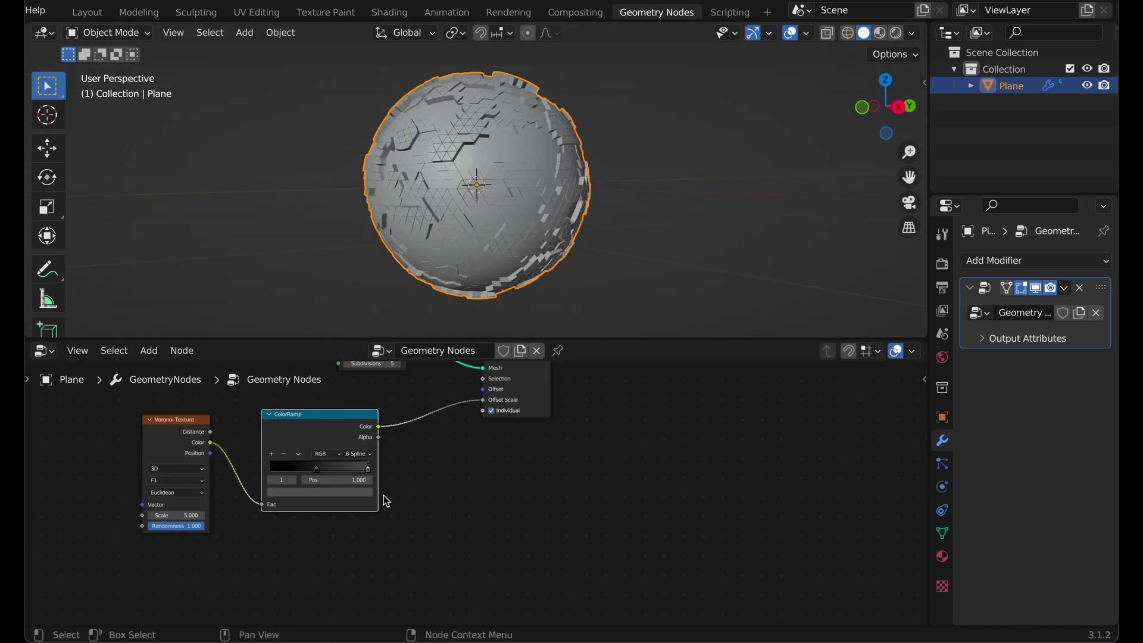
Insert a MixRGB node between the ColorRamp's Color output and the Extrude Mesh node's Offset Scale
middle_drag(384, 495, 345, 441)
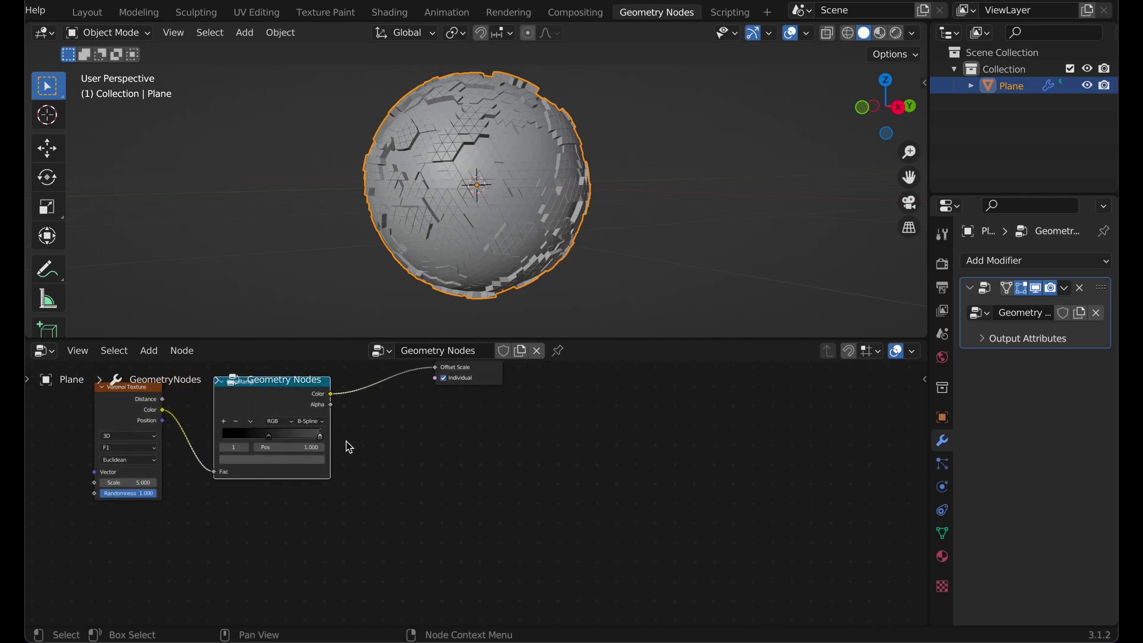
key(shift+a)
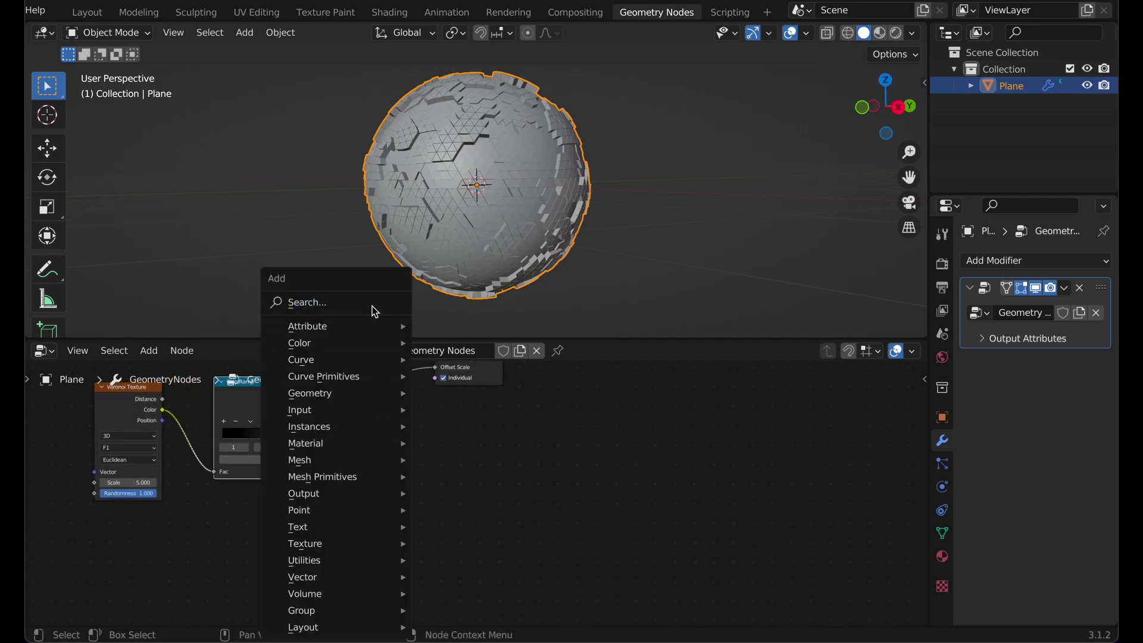
click(372, 308)
text(mix)
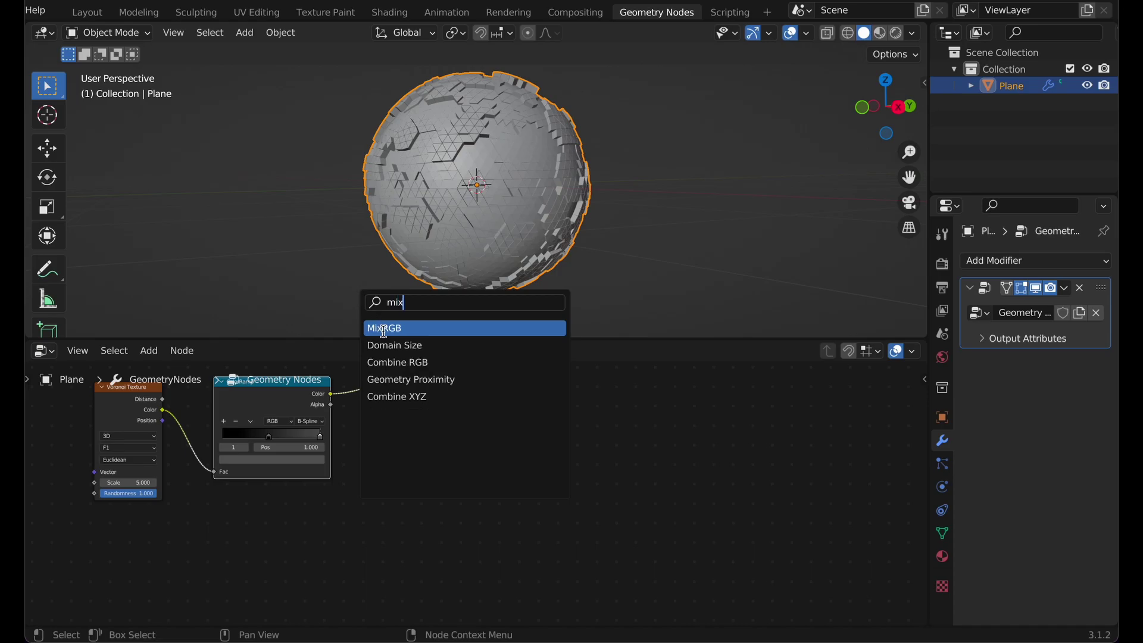
click(386, 328)
click(399, 349)
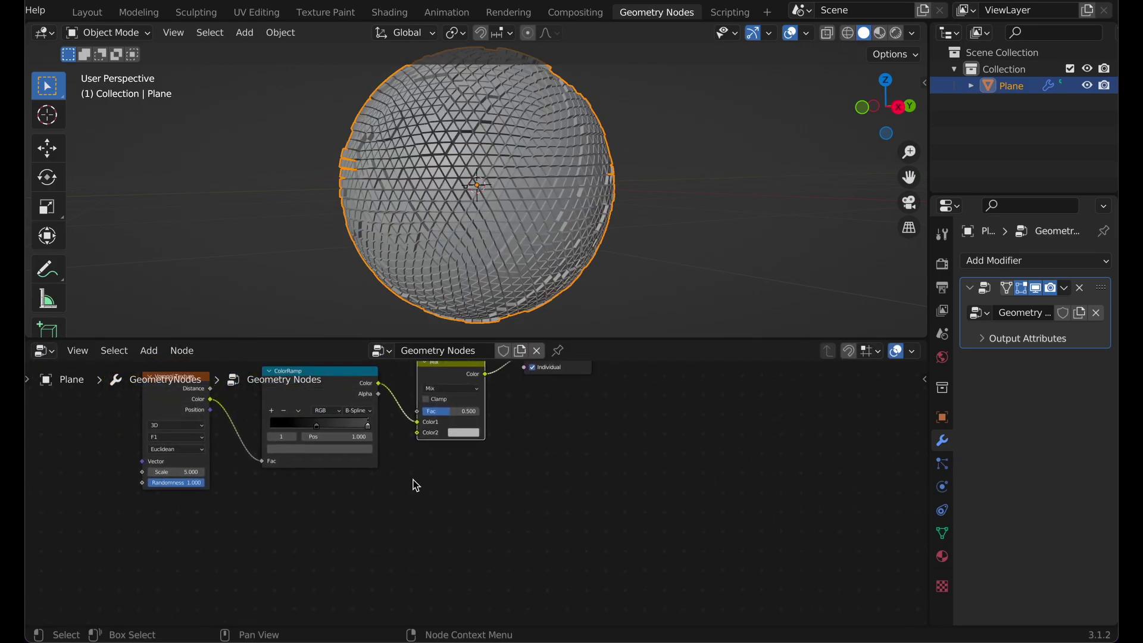
Add a Math node, feeding the ColorRamp's Color into its first value and its output into the Mix node's Color2
key(shift+a)
click(357, 303)
text(mat)
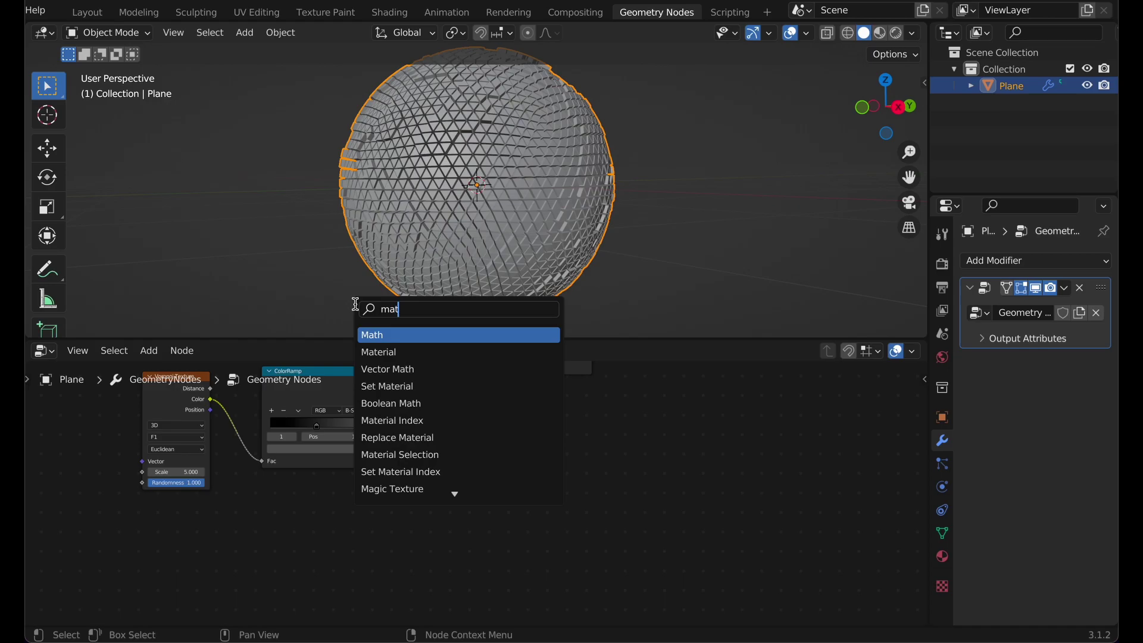
key(Return)
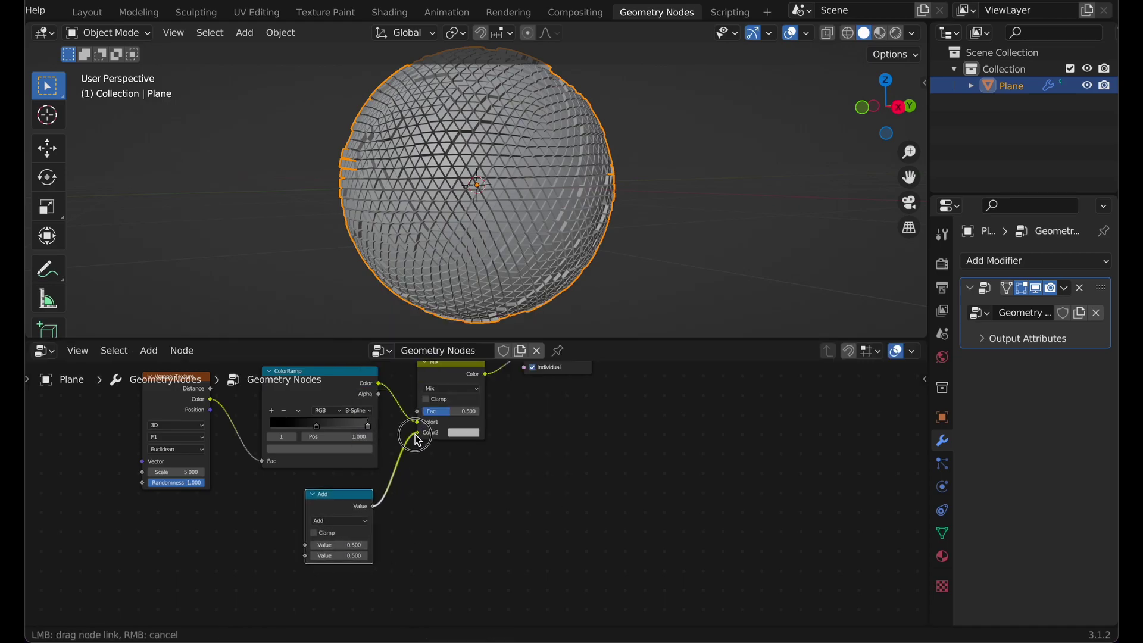
click(337, 517)
drag(337, 517, 438, 520)
drag(381, 386, 405, 549)
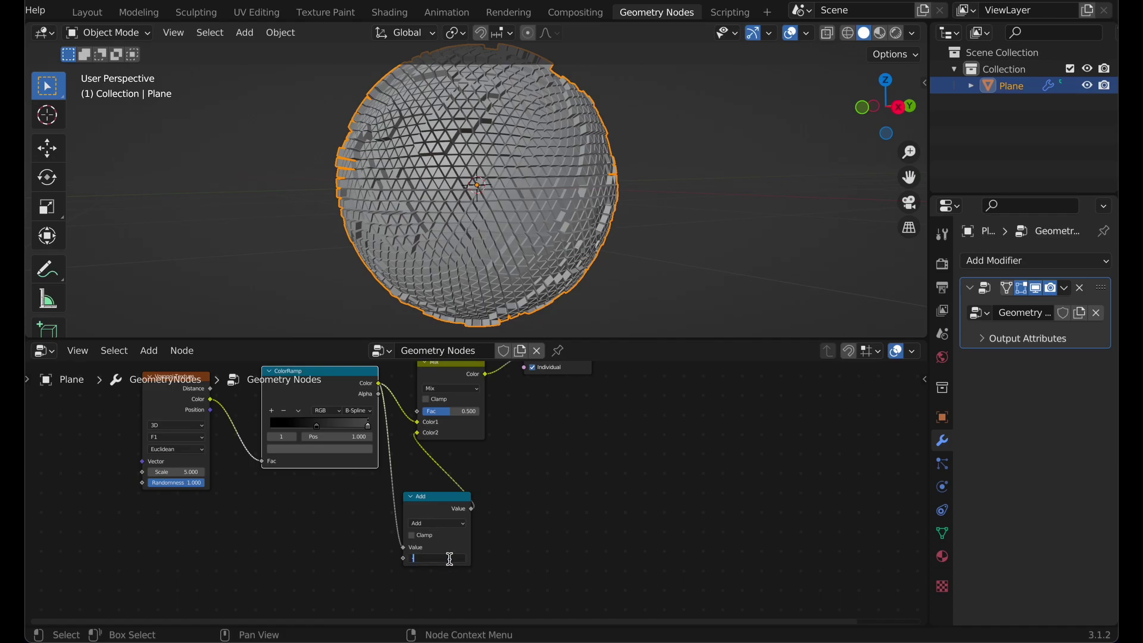
Set the Math node to Multiply with a second value of -1
text(1)
key(Return)
click(450, 524)
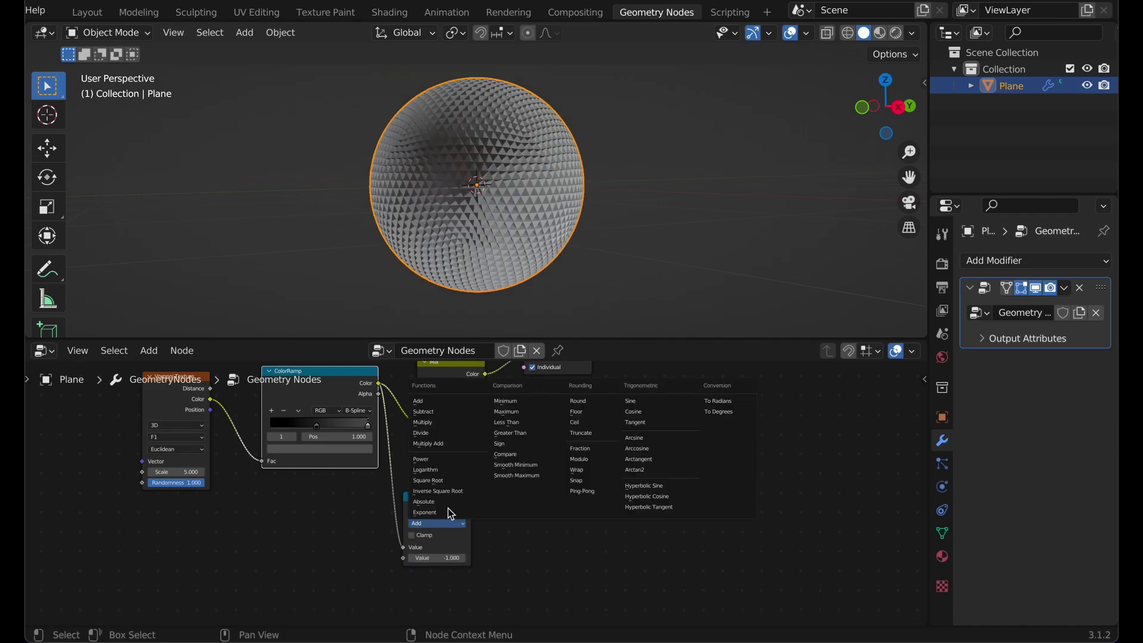
click(439, 424)
Position a duplicate ColorRamp between the Voronoi Texture's Color and the Mix factor, above the original, and reset it to defaults
middle_drag(439, 426, 480, 582)
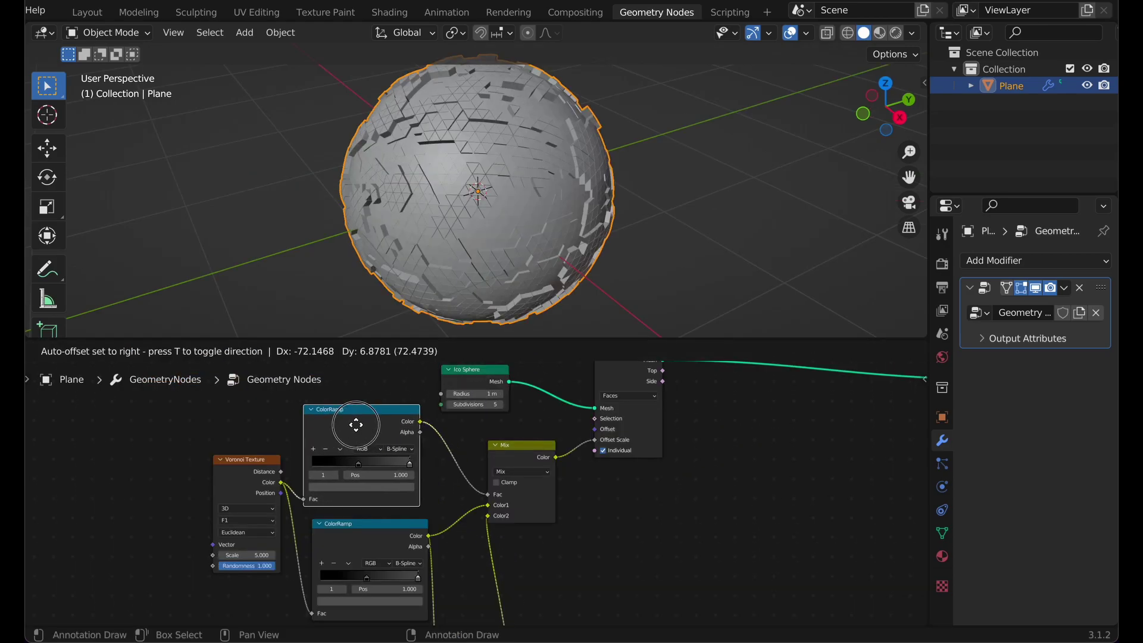
drag(356, 424, 365, 425)
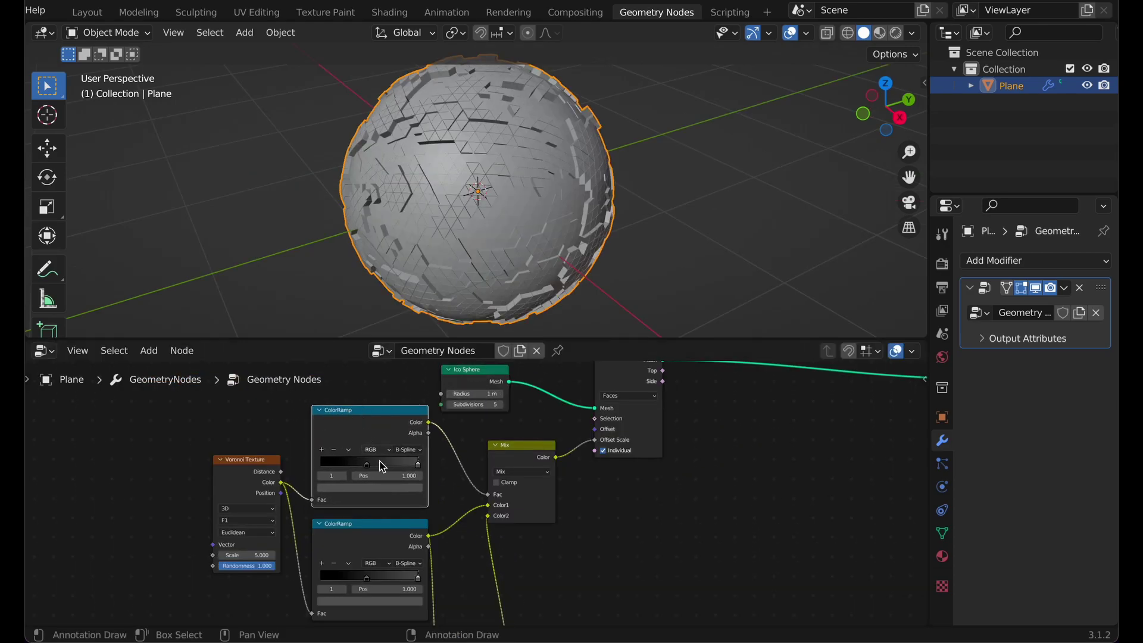
key(BackSpace)
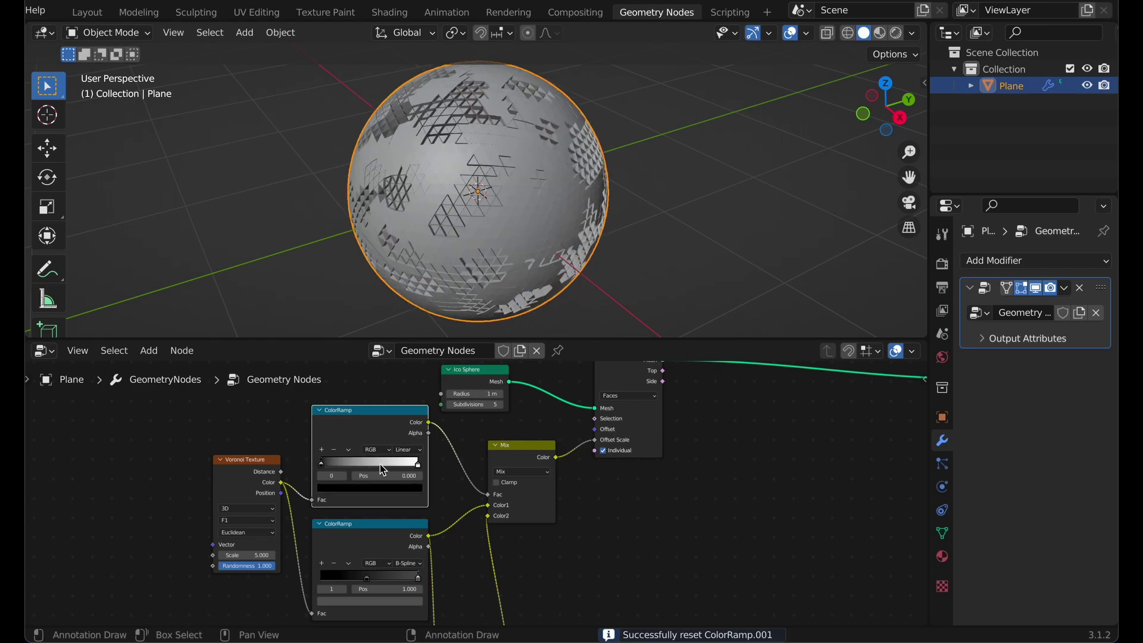
Set the upper ColorRamp's interpolation to Constant and move its white stop to position 0.822
click(412, 451)
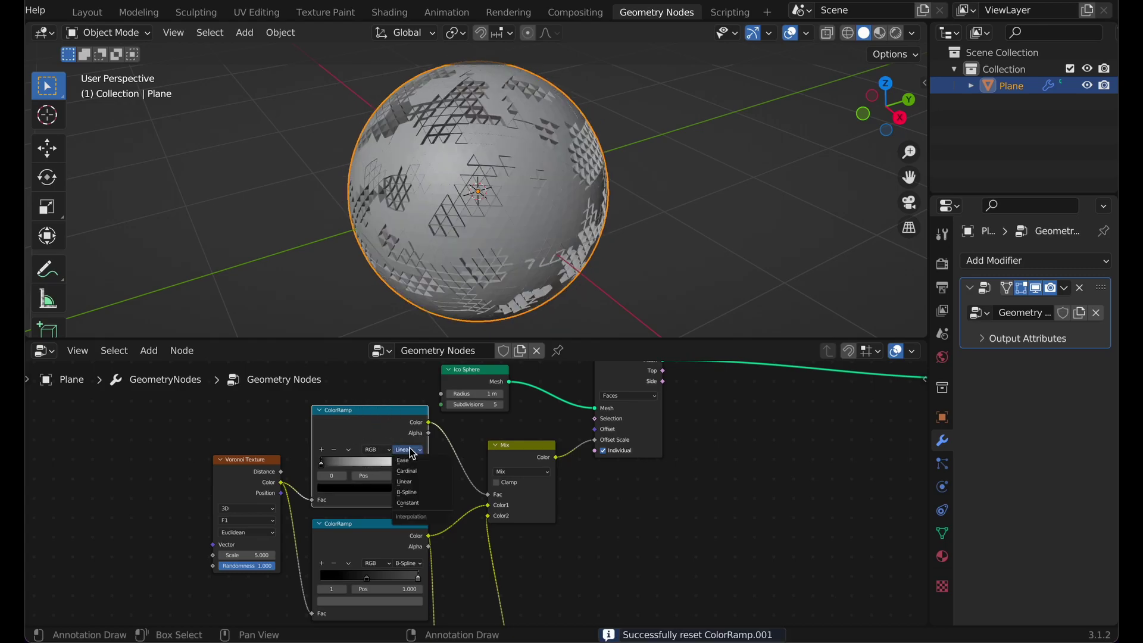
click(413, 504)
drag(418, 464, 402, 463)
middle_drag(480, 261, 256, 229)
middle_drag(470, 237, 405, 235)
Darken the grey end stop of the lower ColorRamp to an HSV value of about 0.041
middle_drag(470, 513, 435, 450)
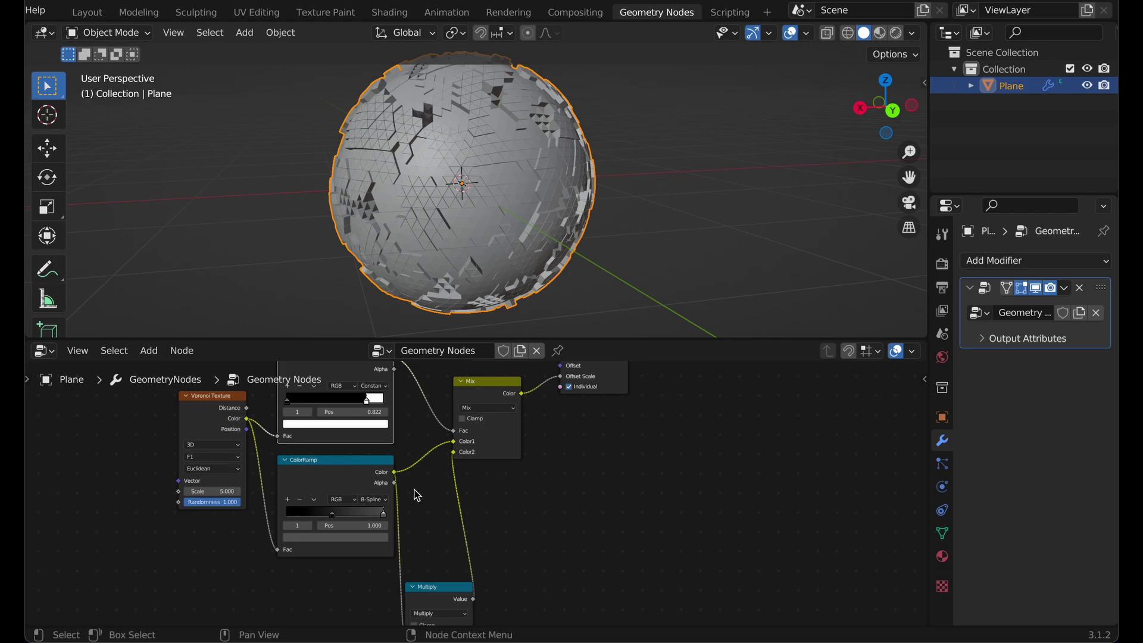
click(383, 538)
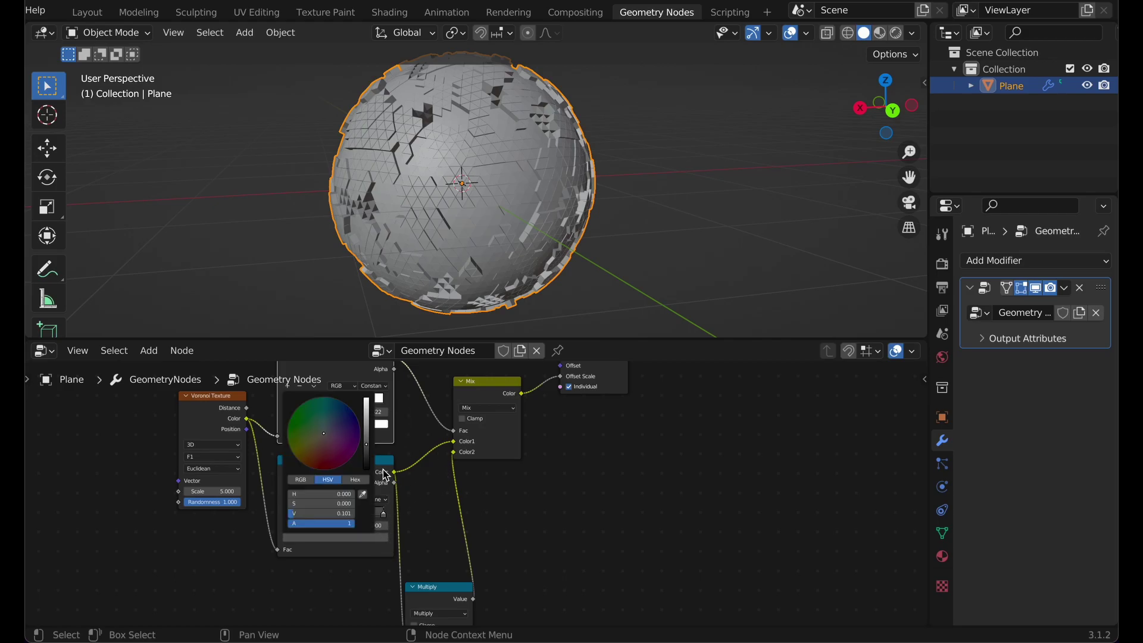
drag(372, 458, 370, 465)
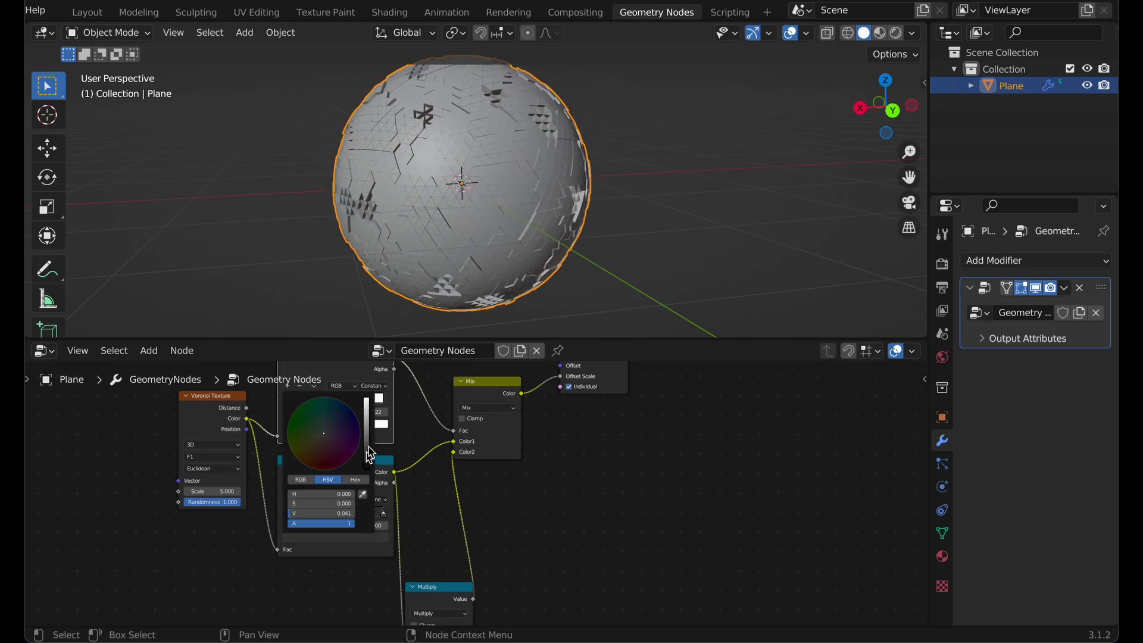
middle_drag(358, 297, 217, 191)
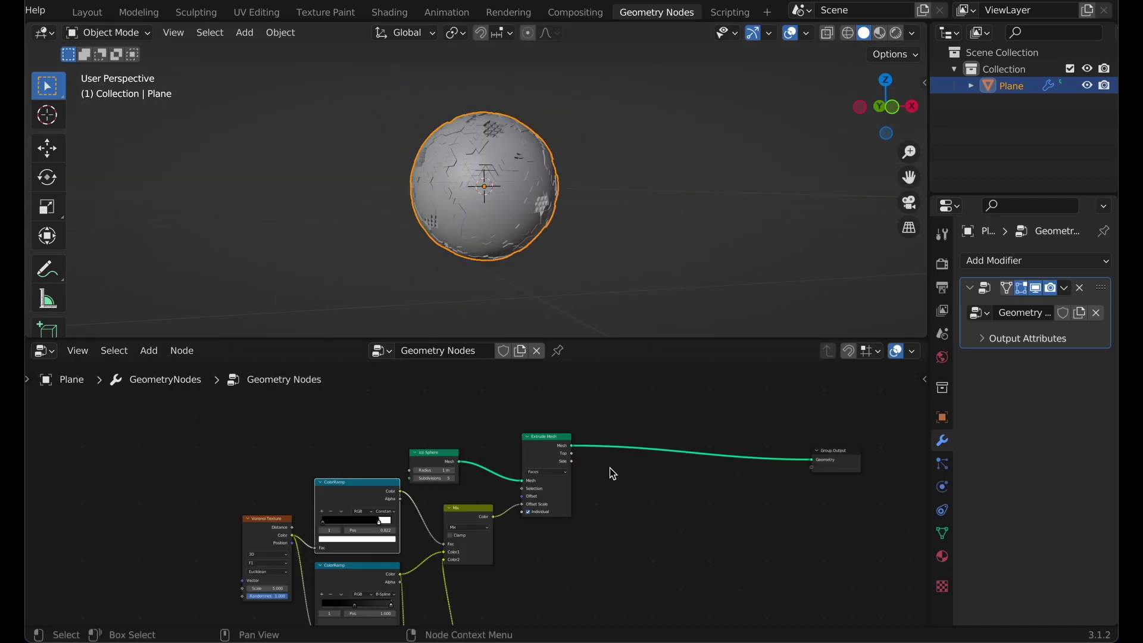
Insert a Join Geometry node between the Extrude Mesh and Group Output nodes
key(shift+a)
click(540, 306)
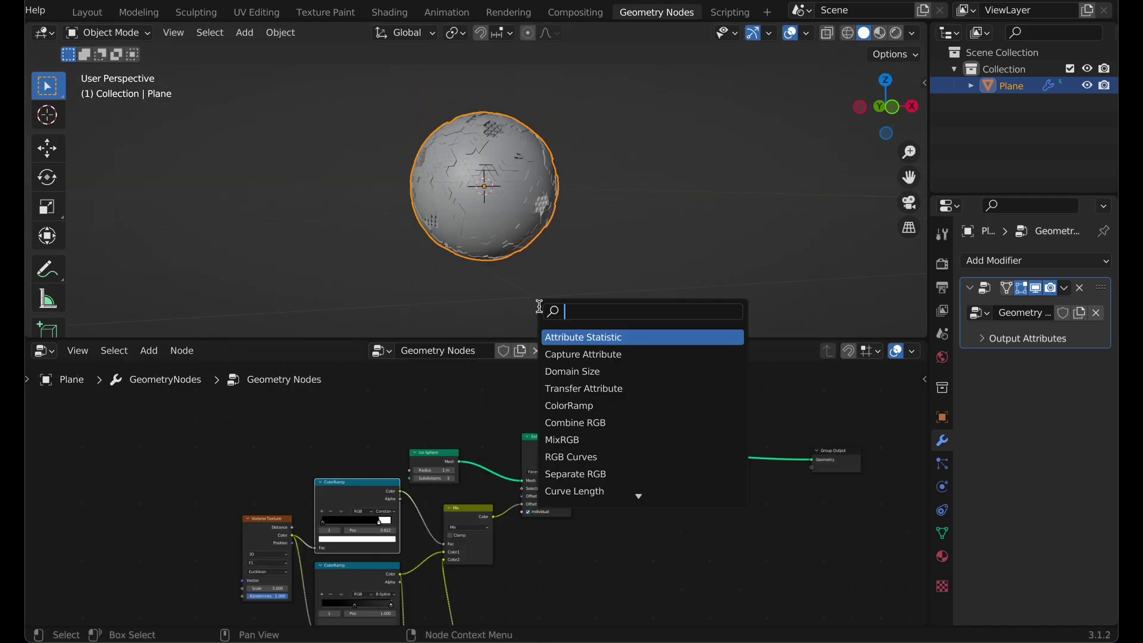
text(joi)
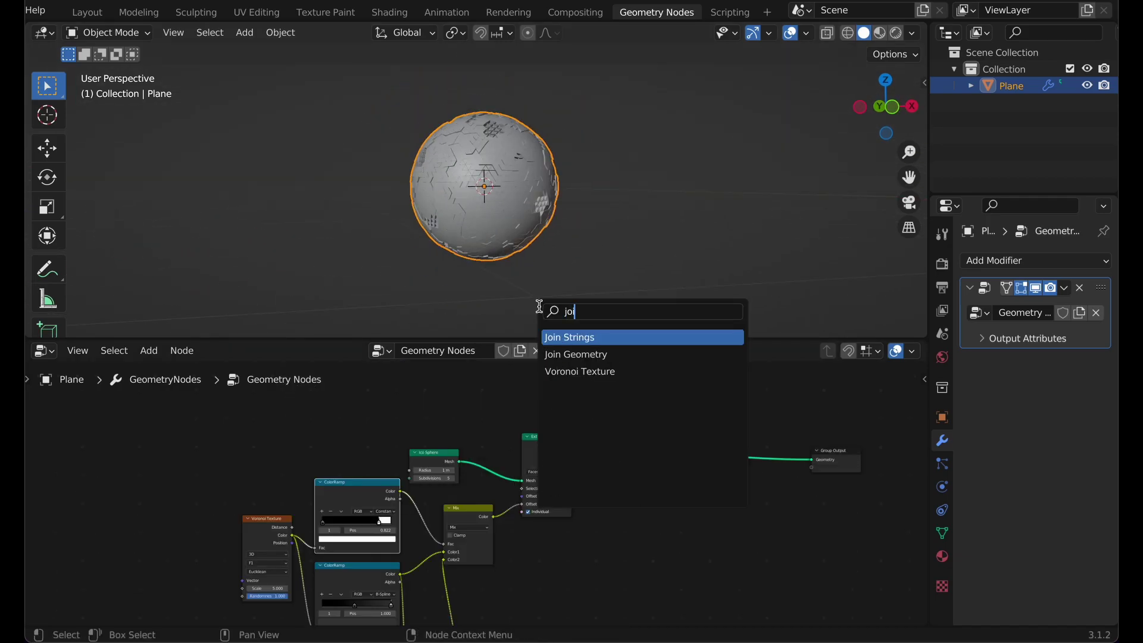
click(588, 353)
click(684, 470)
Add a Mesh Circle node above the sphere nodes and connect its mesh to the Join Geometry node
key(shift+a)
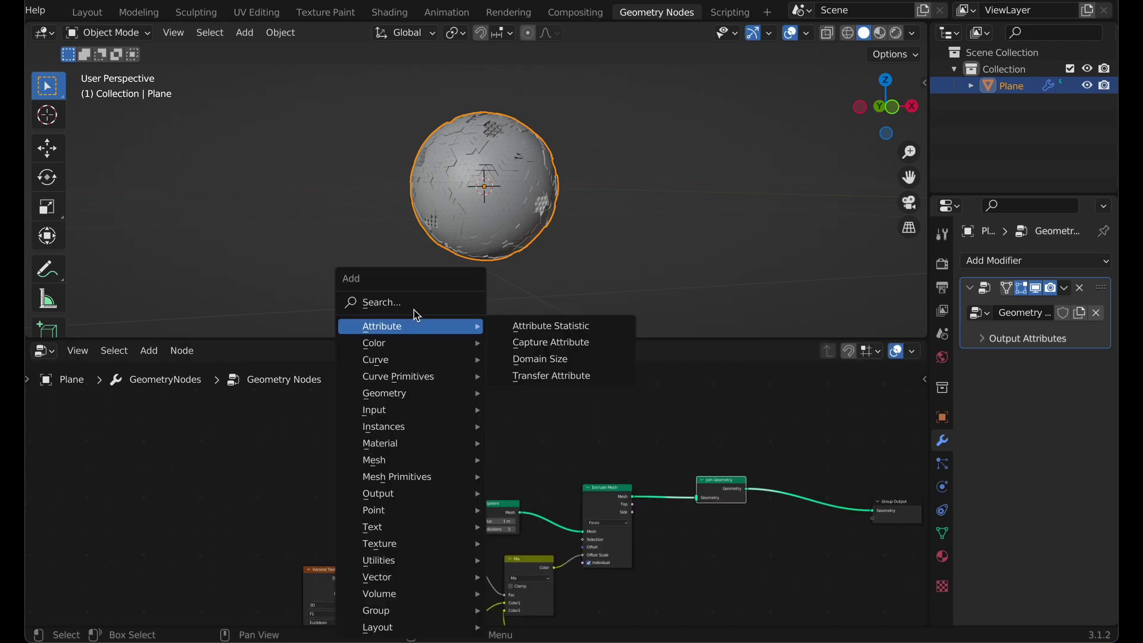
click(413, 306)
text(circ)
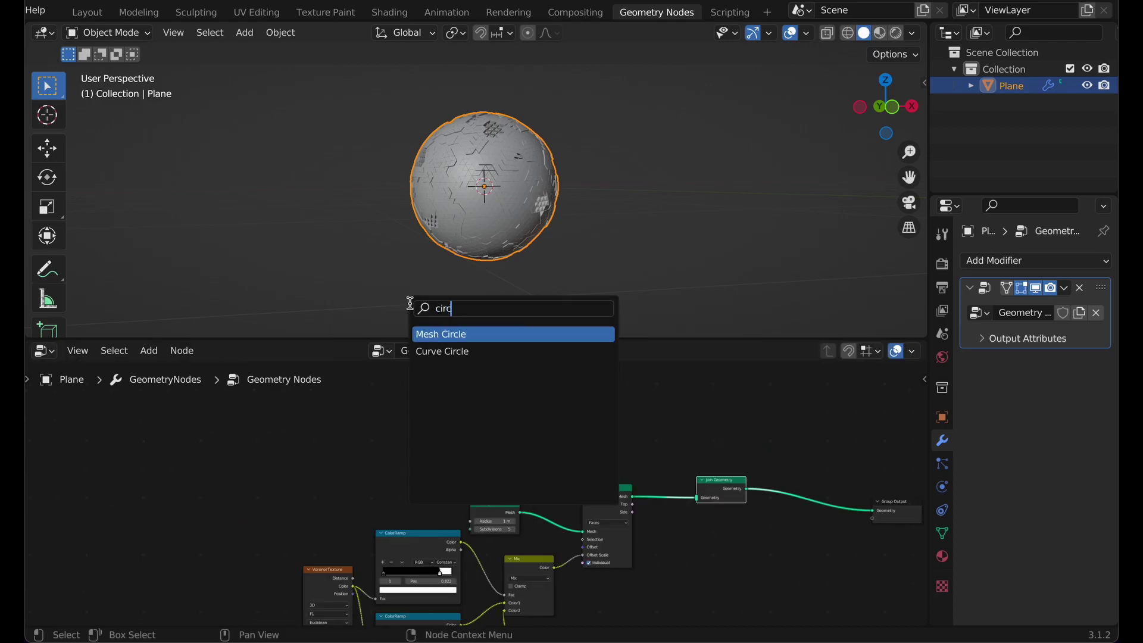
click(462, 335)
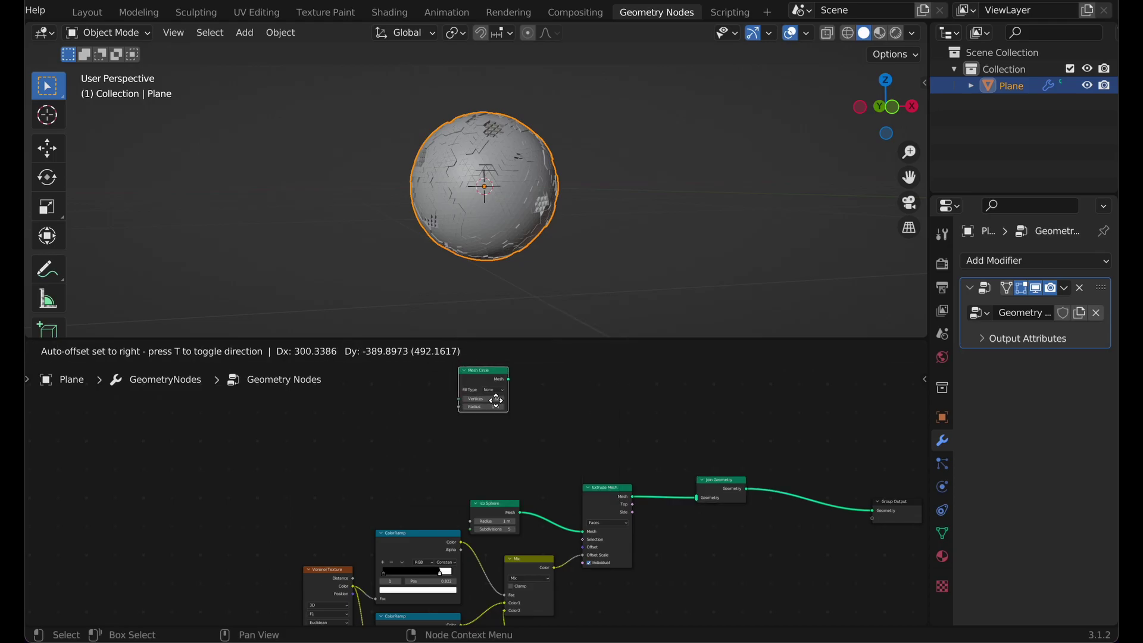
click(439, 403)
drag(434, 406, 697, 497)
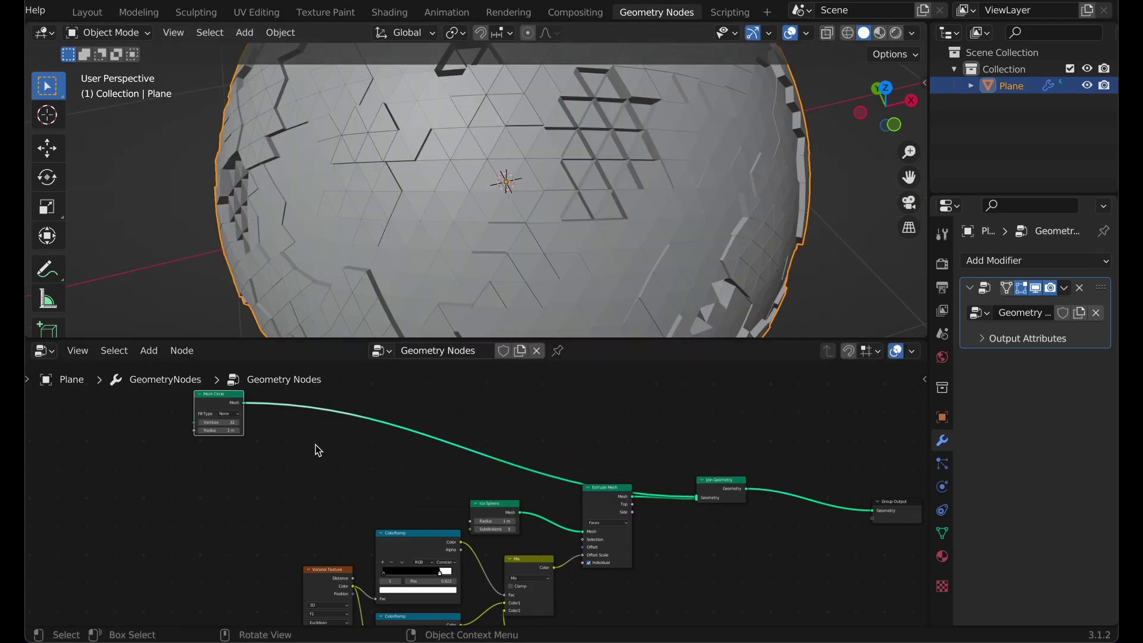
Insert an Extrude Mesh node between the Mesh Circle and Join Geometry nodes
click(298, 454)
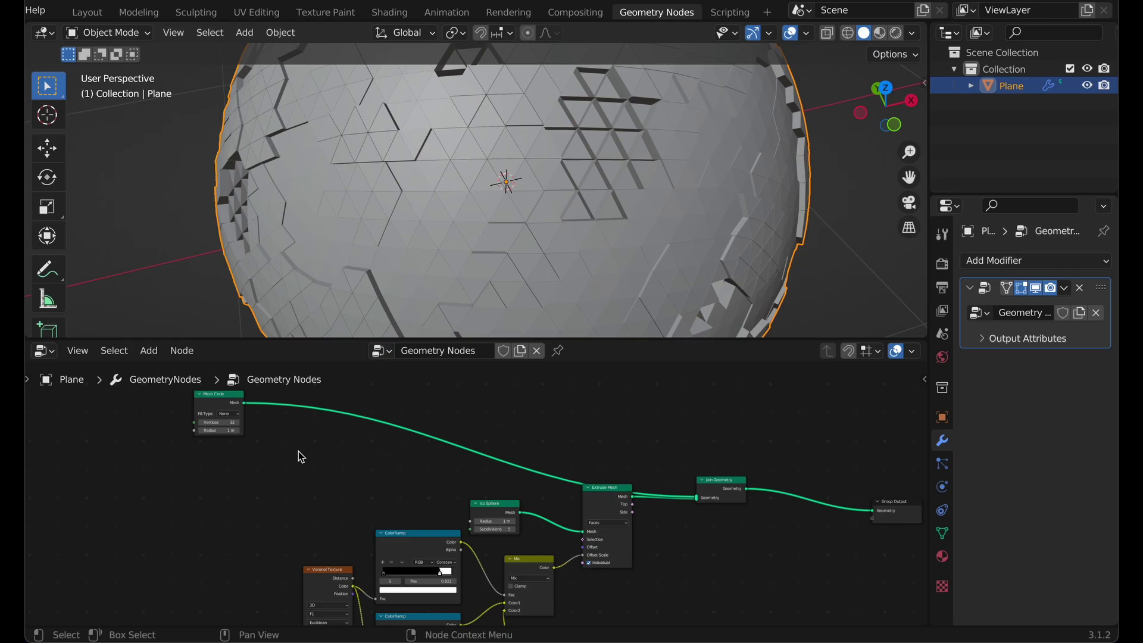
key(shift+a)
click(268, 306)
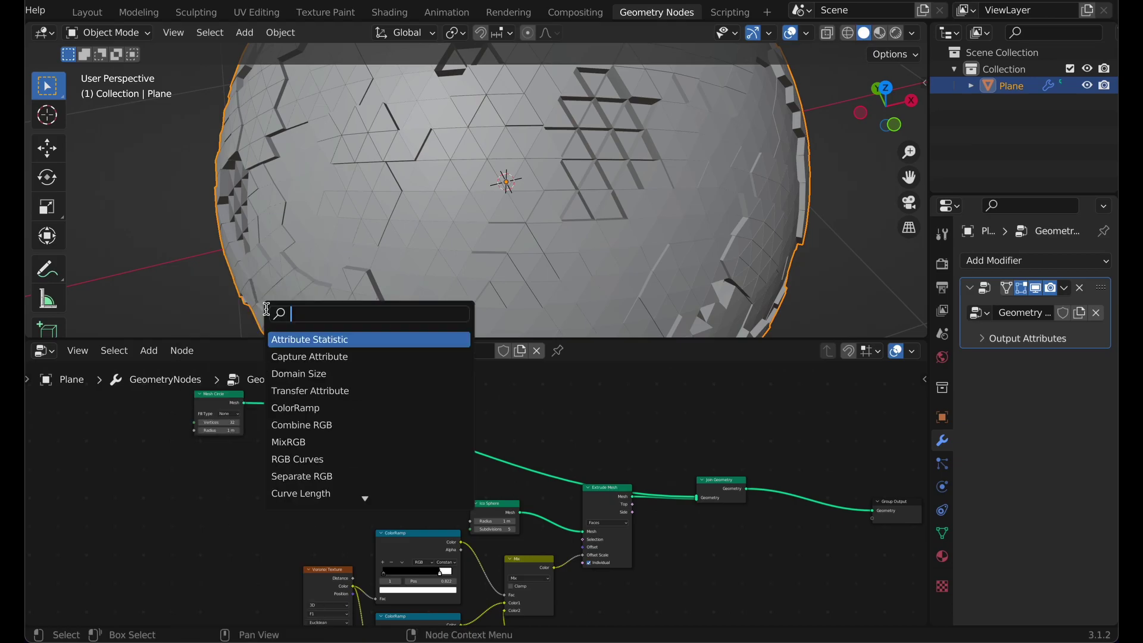
text(ext)
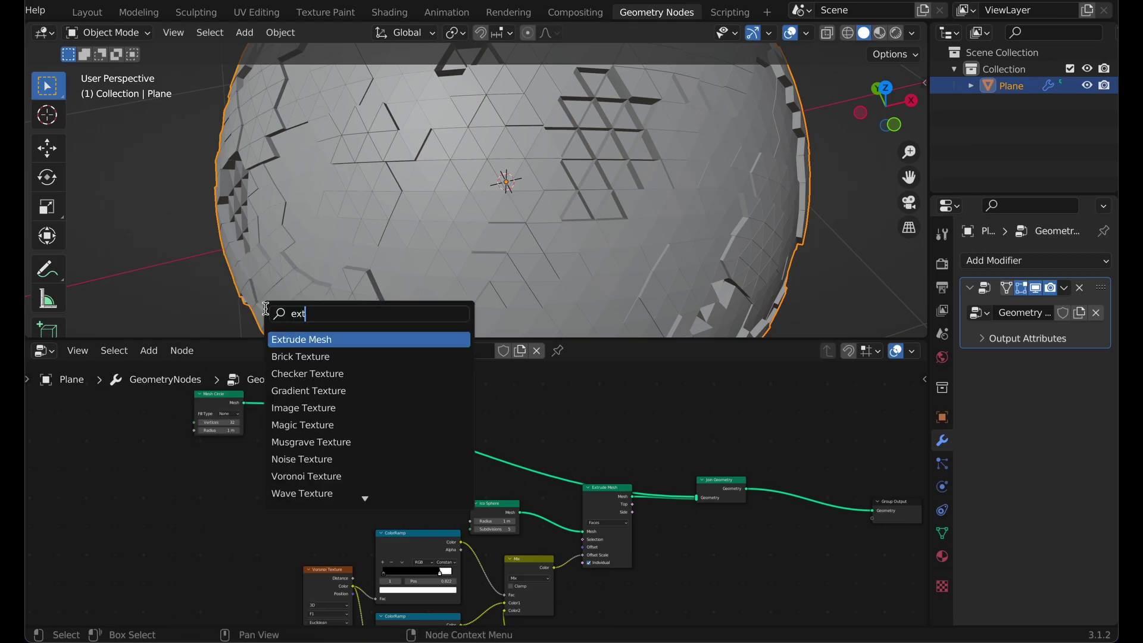
click(297, 338)
click(298, 381)
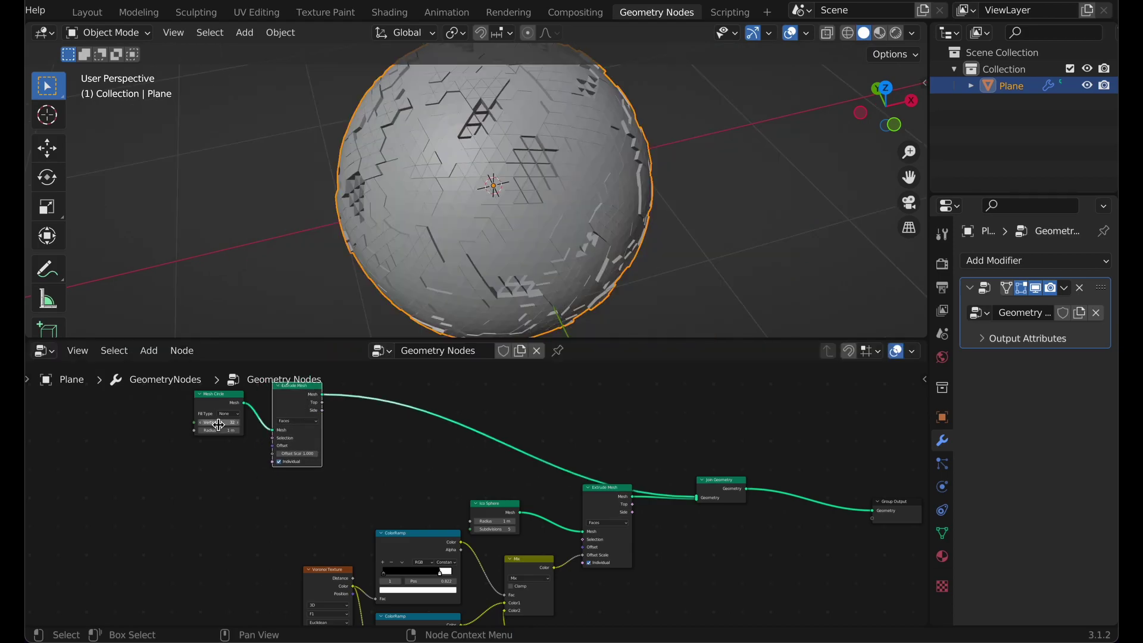
Set the Mesh Circle's radius to 2.4 m and undo the trial change to its Extrude Mesh offset scale
scroll(230, 435, up, 1)
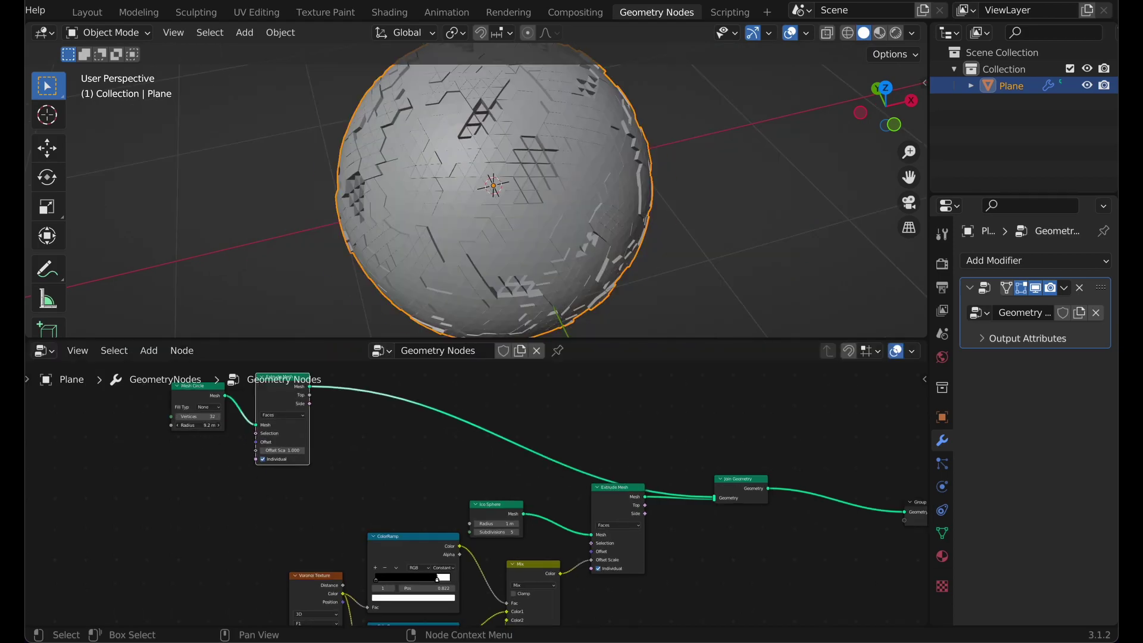
mouse_move(204, 426)
mouse_down()
mouse_move(227, 426)
mouse_move(204, 428)
mouse_up()
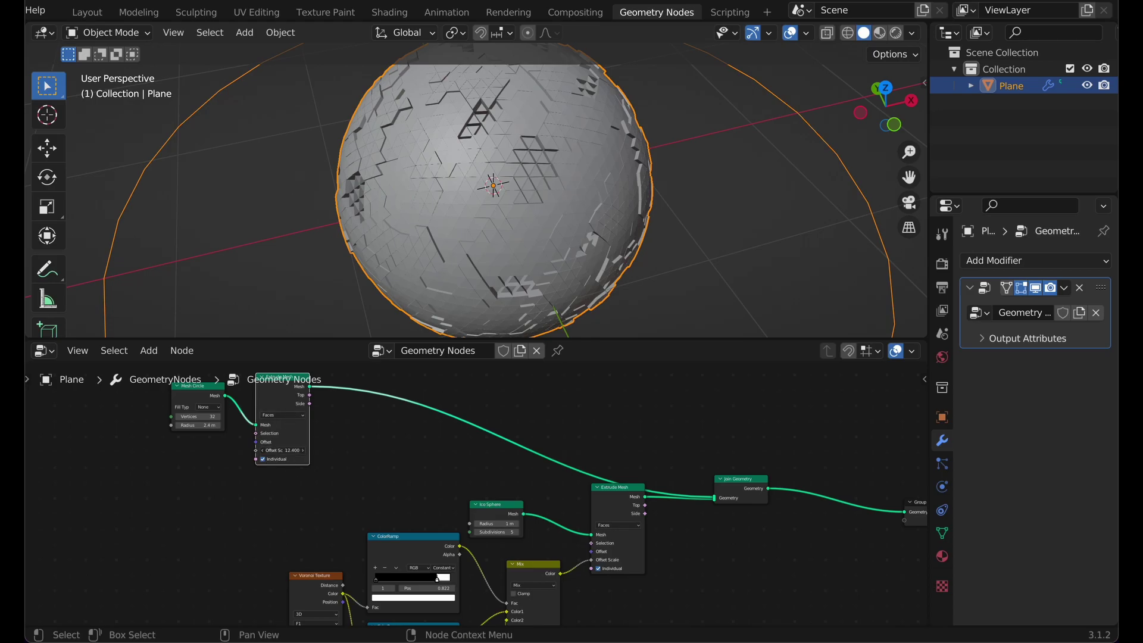
key(ctrl+z)
scroll(638, 202, down, 2)
middle_drag(638, 203, 613, 156)
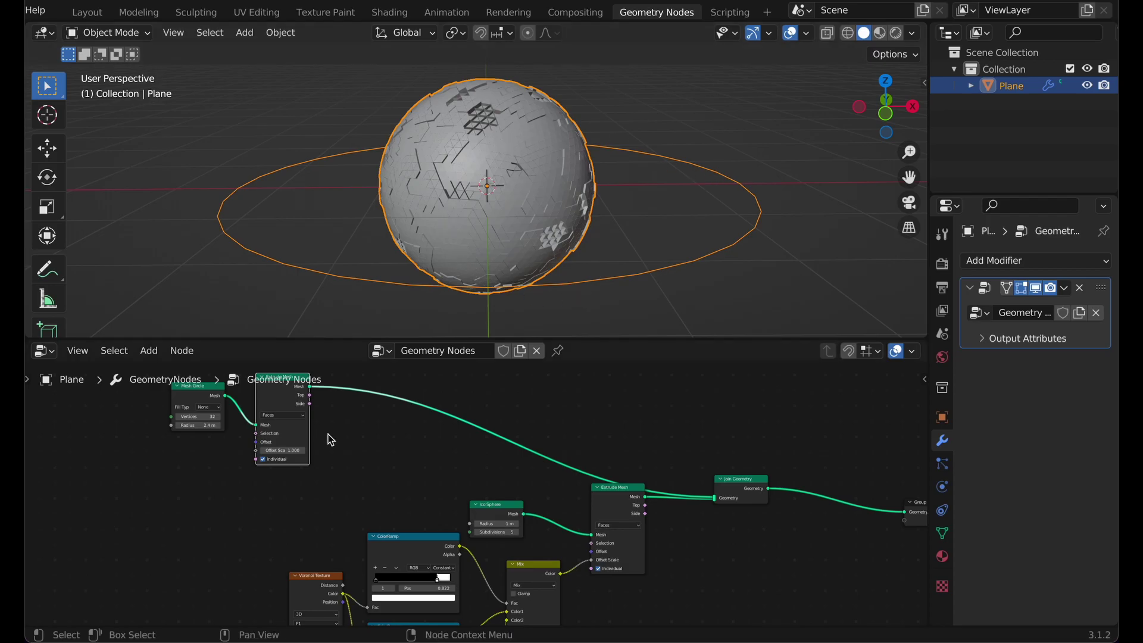
Set the circle's Extrude Mesh mode to Edges to form a flat ring around the sphere
scroll(331, 440, up, 4)
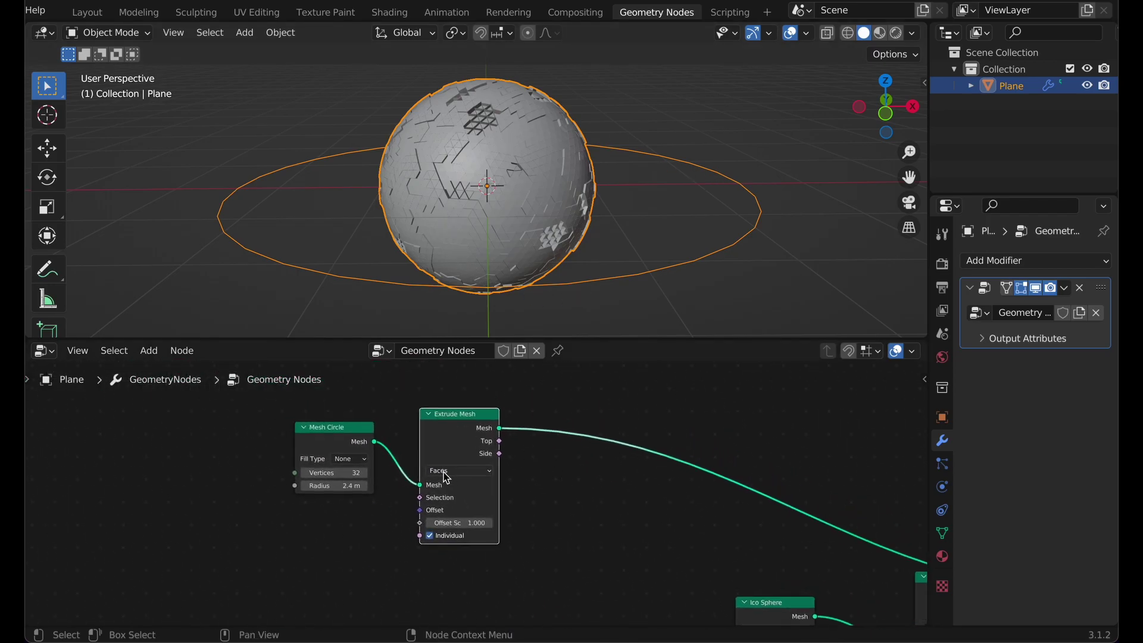
click(446, 472)
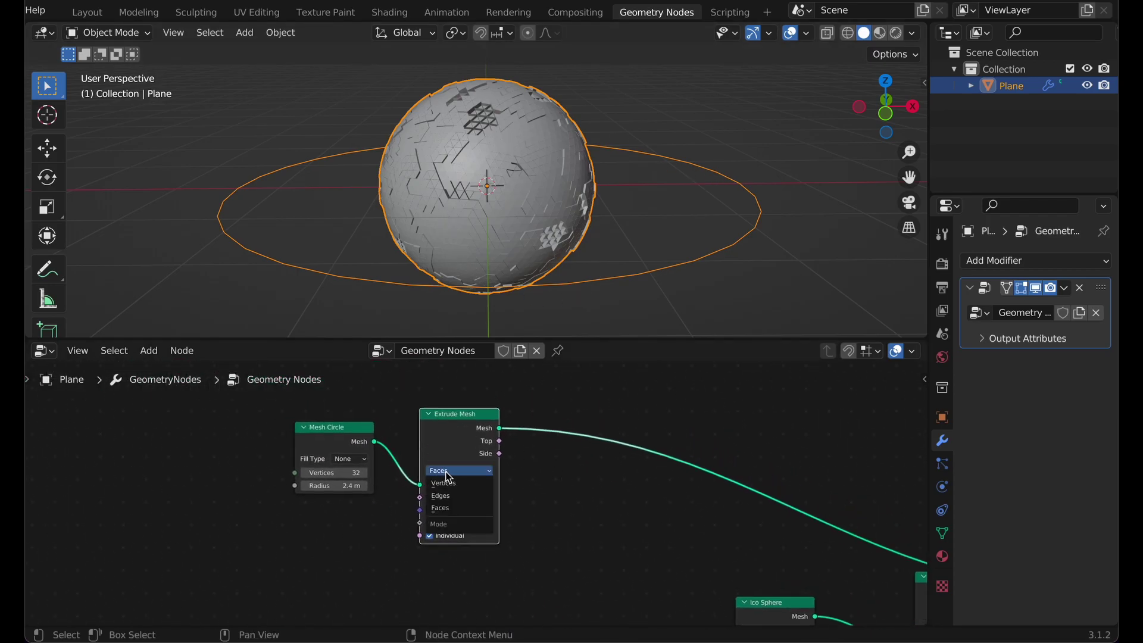
click(442, 495)
middle_drag(616, 173, 619, 239)
scroll(630, 227, down, 1)
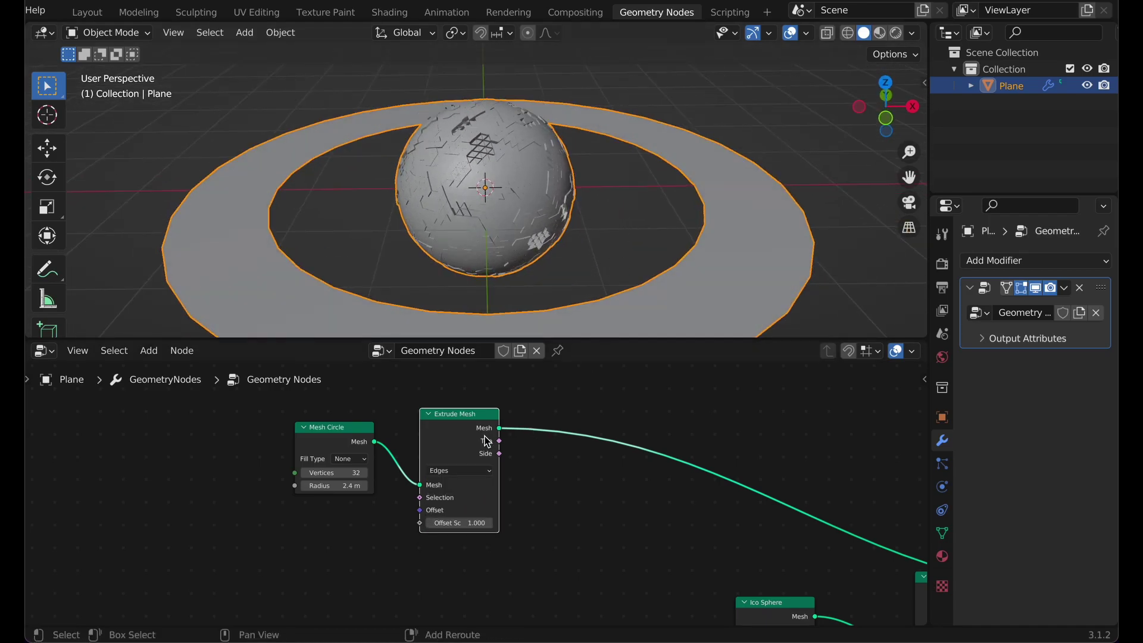
Duplicate the ring's Extrude Mesh node, insert the copy directly after it, and set its offset scale to 0.5
key(shift+d)
click(595, 448)
click(594, 516)
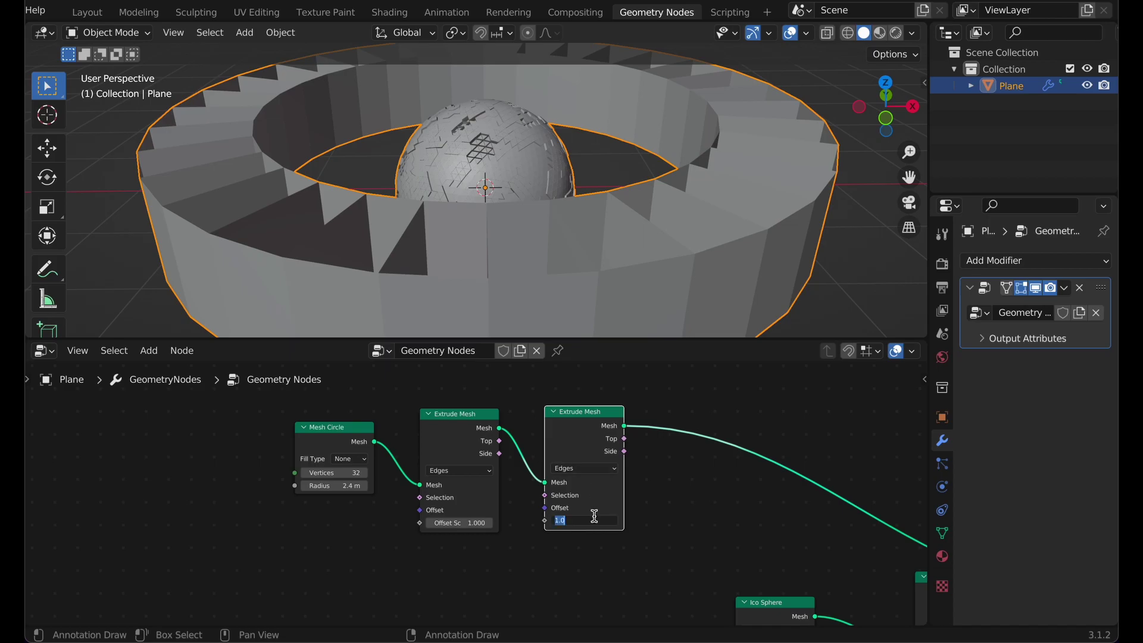
text(.5)
key(Return)
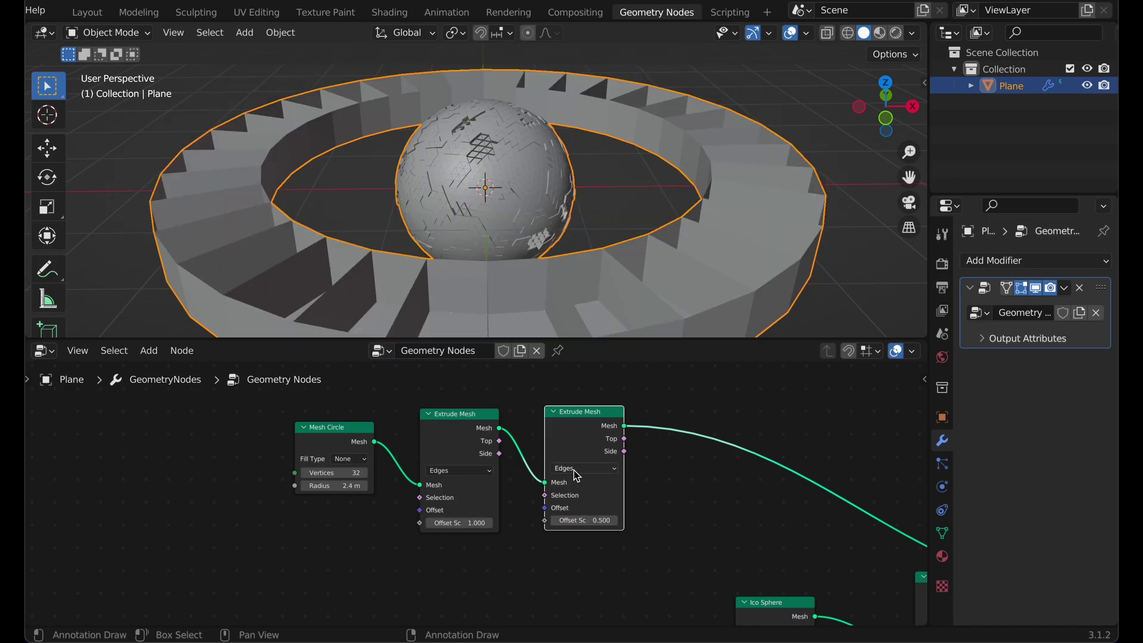
Set the ring's second Extrude Mesh node to Faces mode with an offset scale of 0.05
middle_drag(524, 298, 238, 200)
middle_drag(579, 268, 476, 297)
click(574, 468)
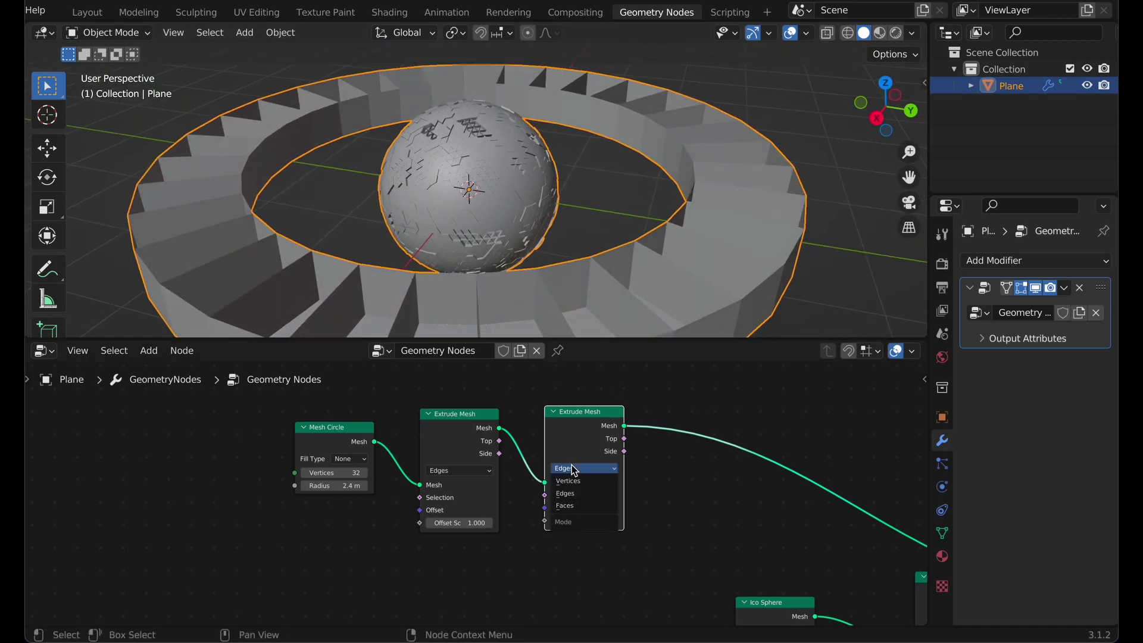
click(582, 506)
middle_drag(523, 248, 602, 518)
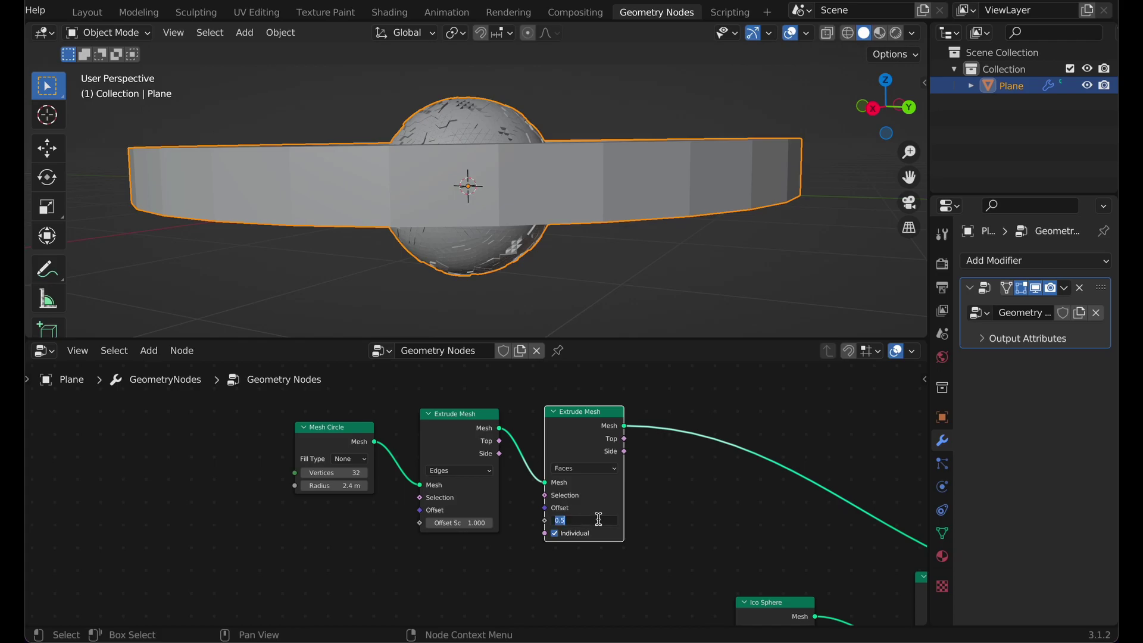
key(Return)
middle_drag(502, 257, 503, 280)
Duplicate the Faces-mode Extrude Mesh node and insert the copy directly after it in the ring's chain
middle_drag(585, 436, 363, 470)
key(shift+d)
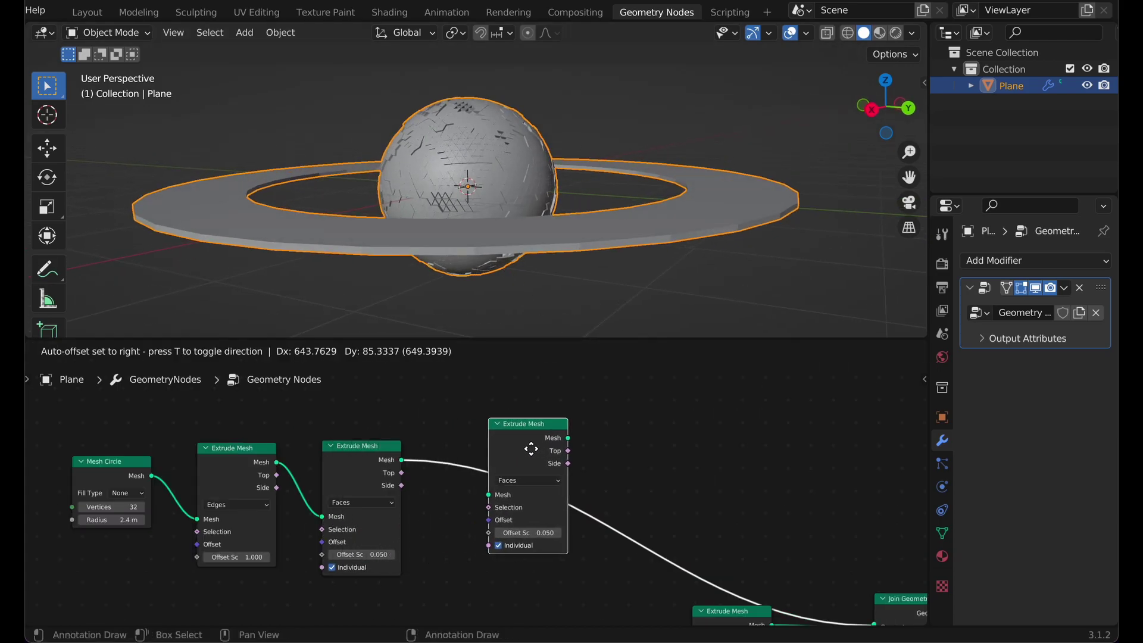
click(576, 452)
Add a Voronoi Texture node and connect its Color output to the Offset Scale of the ring's last Extrude Mesh
middle_drag(500, 507, 544, 419)
key(shift+a)
click(447, 298)
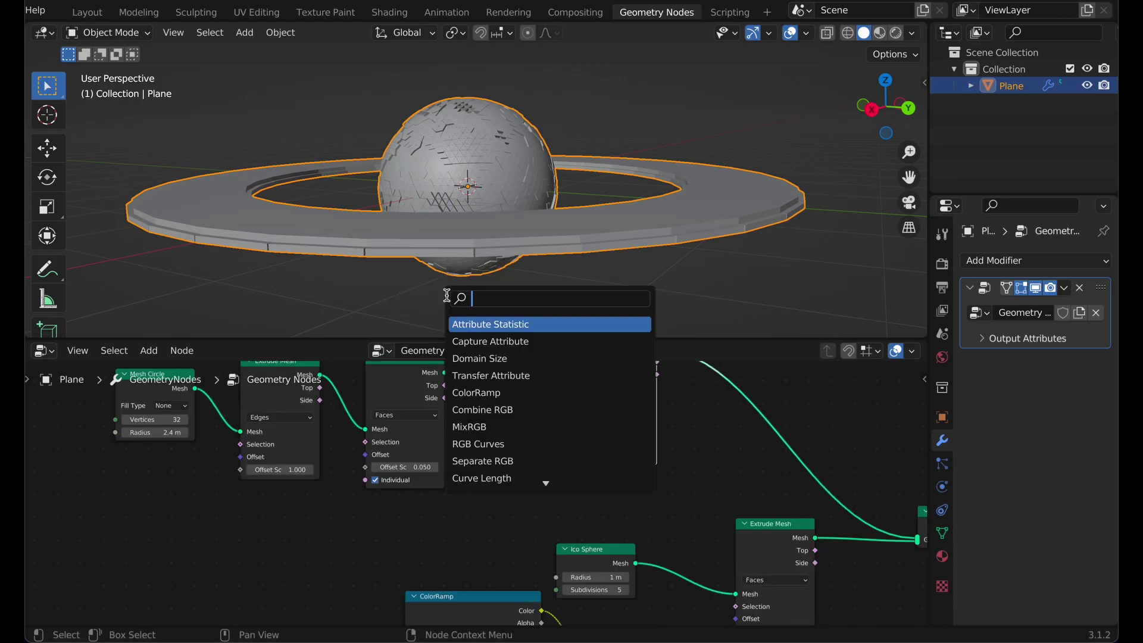
text(vor)
key(Return)
click(315, 515)
drag(354, 538, 580, 444)
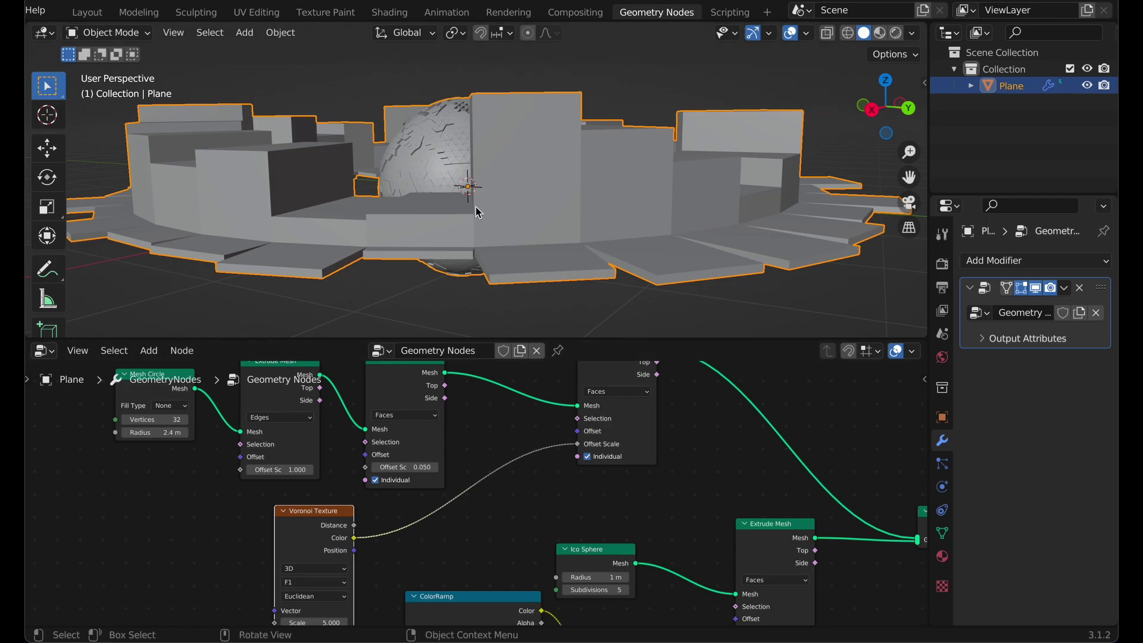
Insert a Subdivide Mesh node before the ring's last Extrude Mesh and set its level to 3
scroll(506, 314, down, 3)
middle_drag(506, 314, 505, 232)
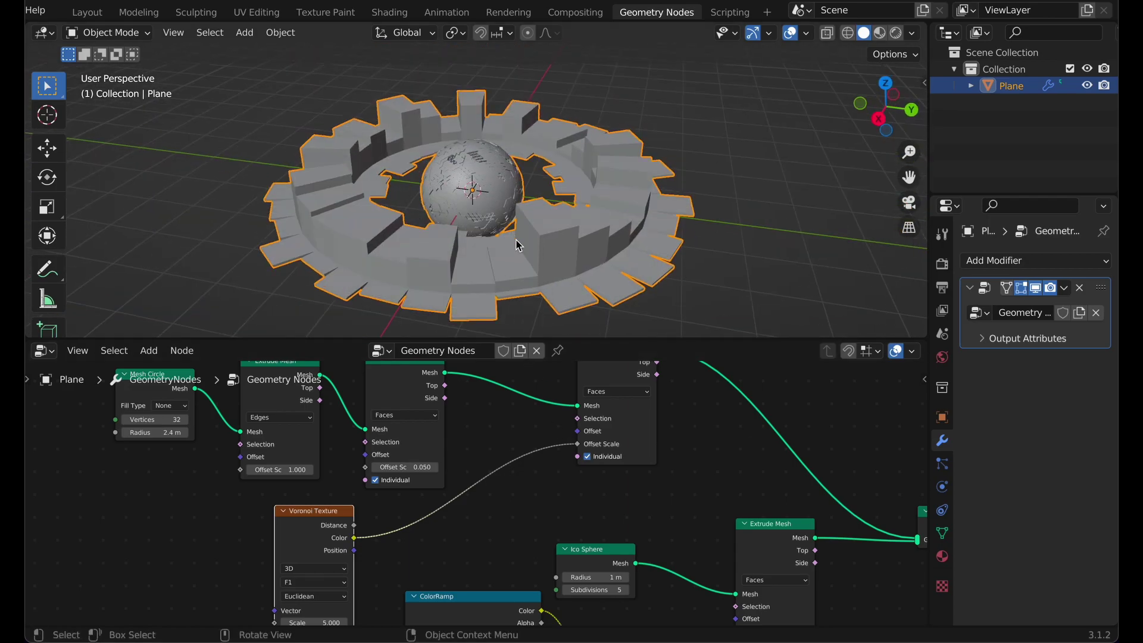
key(shift+a)
text(sub)
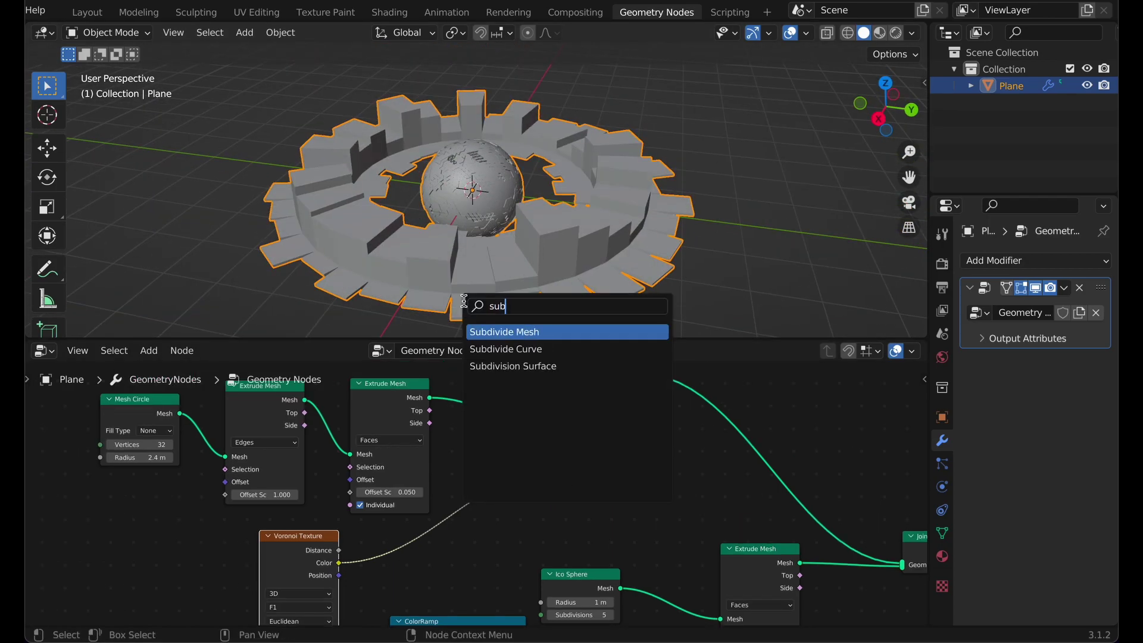
click(483, 327)
click(476, 400)
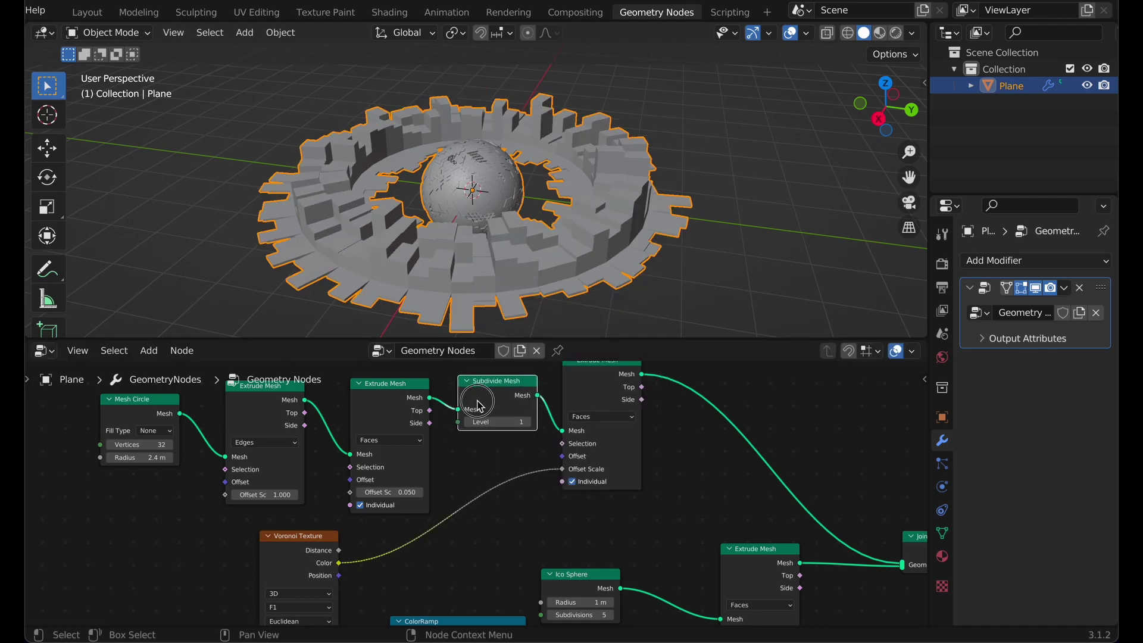
double_click(544, 423)
middle_drag(535, 194, 492, 167)
Duplicate the sphere's ColorRamp and insert the copy between the ring's Voronoi Texture and its last Extrude Mesh
middle_drag(470, 624, 479, 492)
click(468, 576)
key(shift+d)
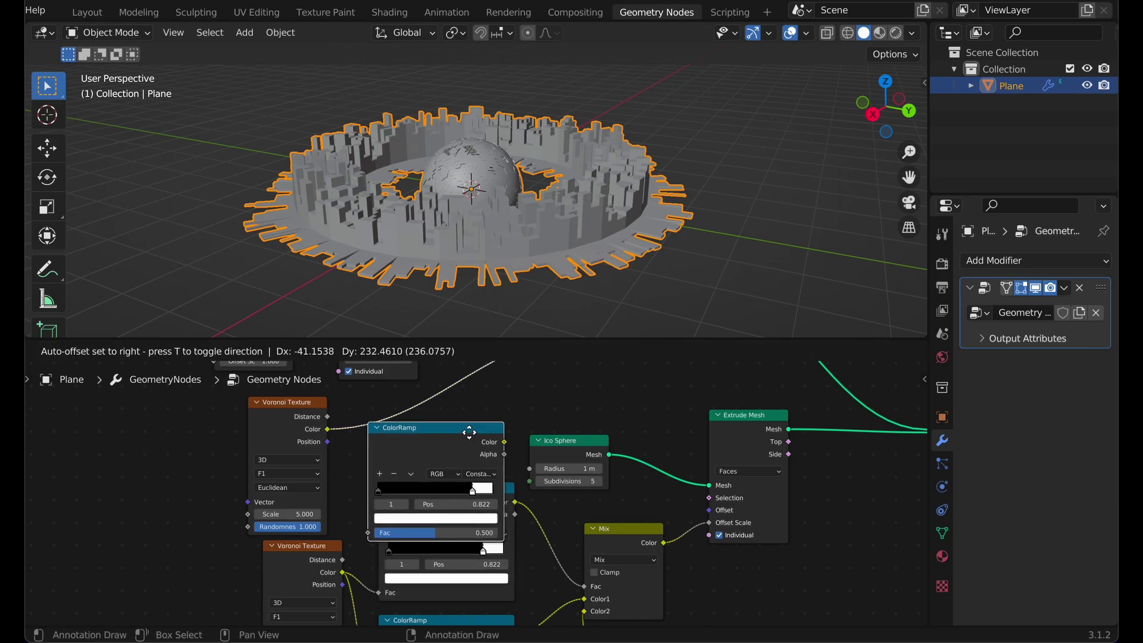
click(474, 415)
middle_drag(330, 432, 410, 481)
drag(302, 464, 523, 477)
key(g)
click(230, 465)
middle_drag(354, 510, 506, 509)
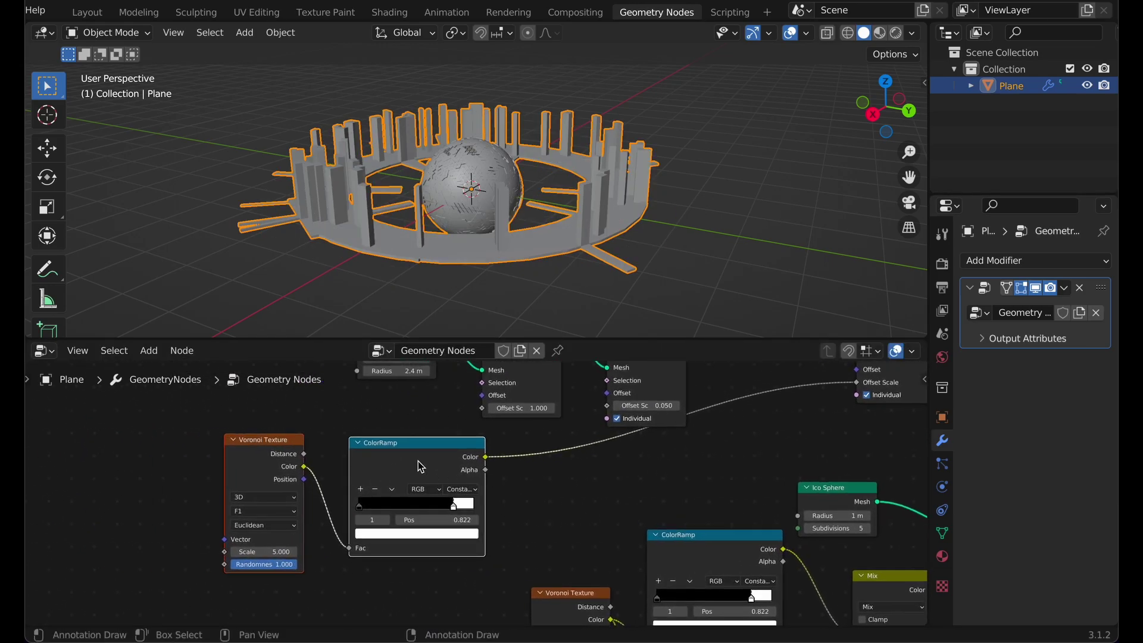
Reset the ring's ColorRamp to its defaults and move its black stop to about 0.473
key(BackSpace)
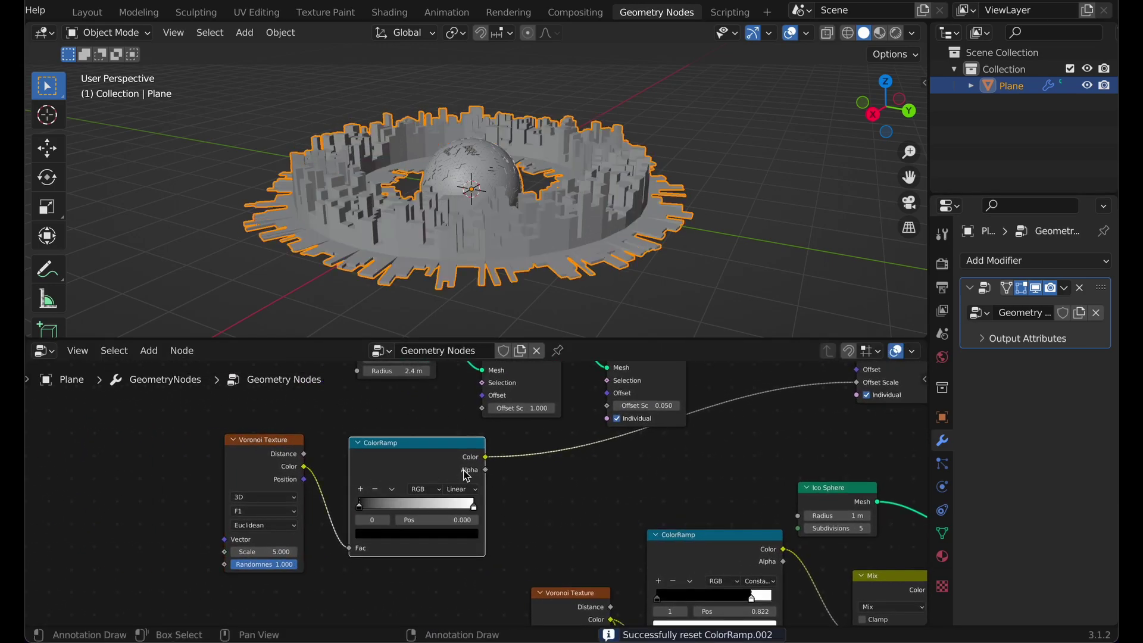
scroll(466, 474, up, 2)
drag(378, 480, 456, 484)
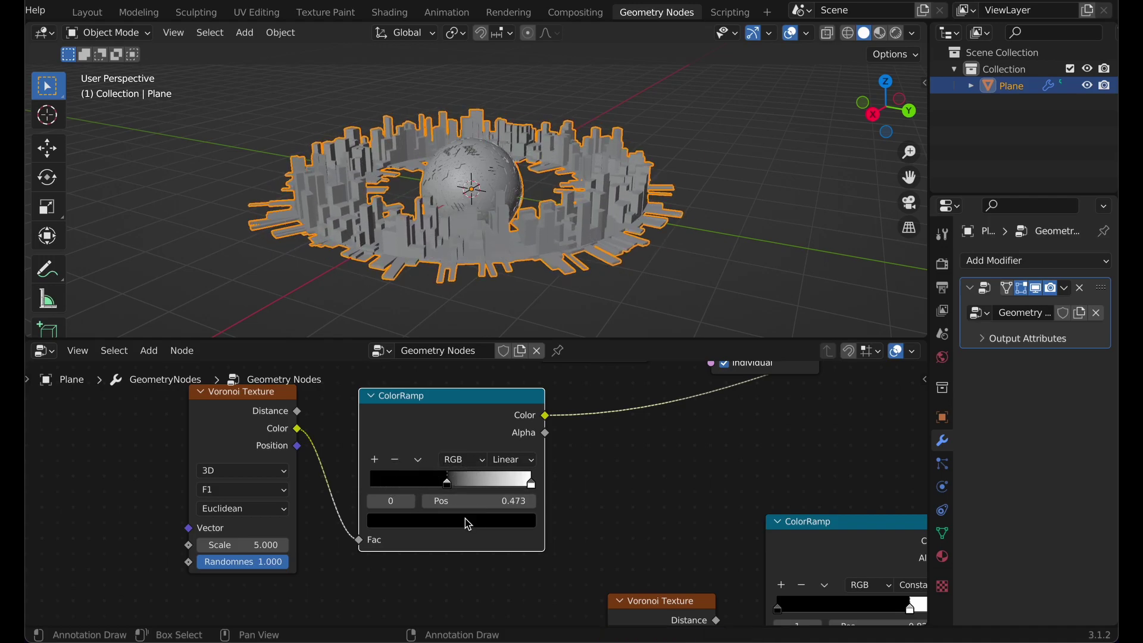
Set the ring's ColorRamp interpolation to B-Spline and move its color stop to about 0.965 to flatten the extrusions
click(468, 524)
click(504, 464)
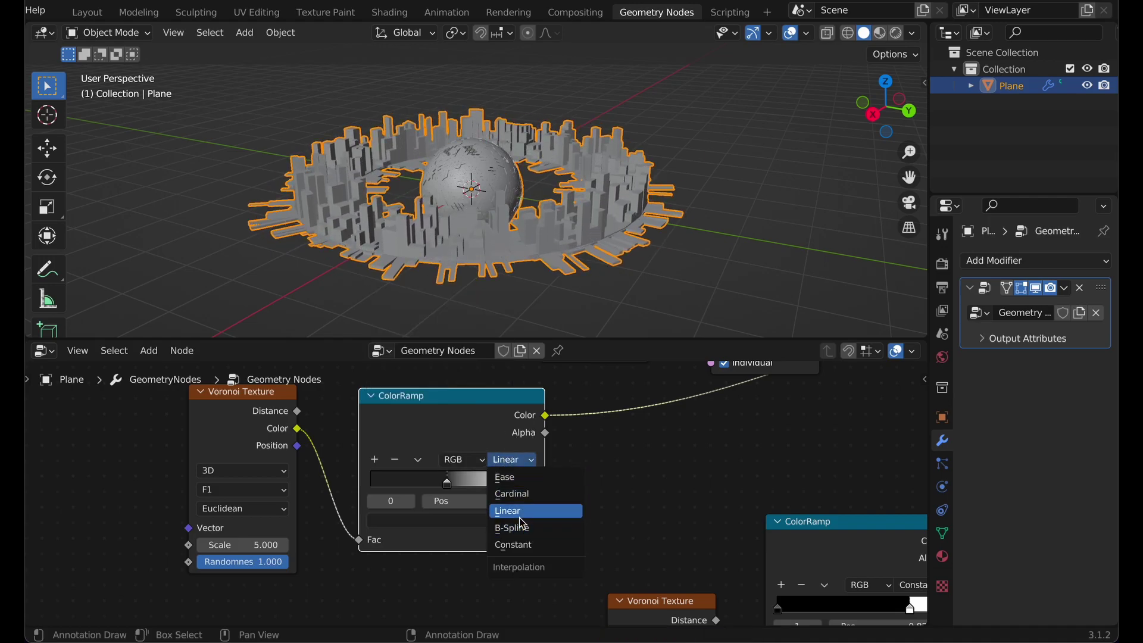
click(524, 528)
click(519, 476)
drag(515, 479, 529, 477)
scroll(571, 250, up, 3)
middle_drag(571, 250, 572, 221)
middle_drag(589, 155, 581, 191)
scroll(570, 229, up, 4)
scroll(270, 506, down, 3)
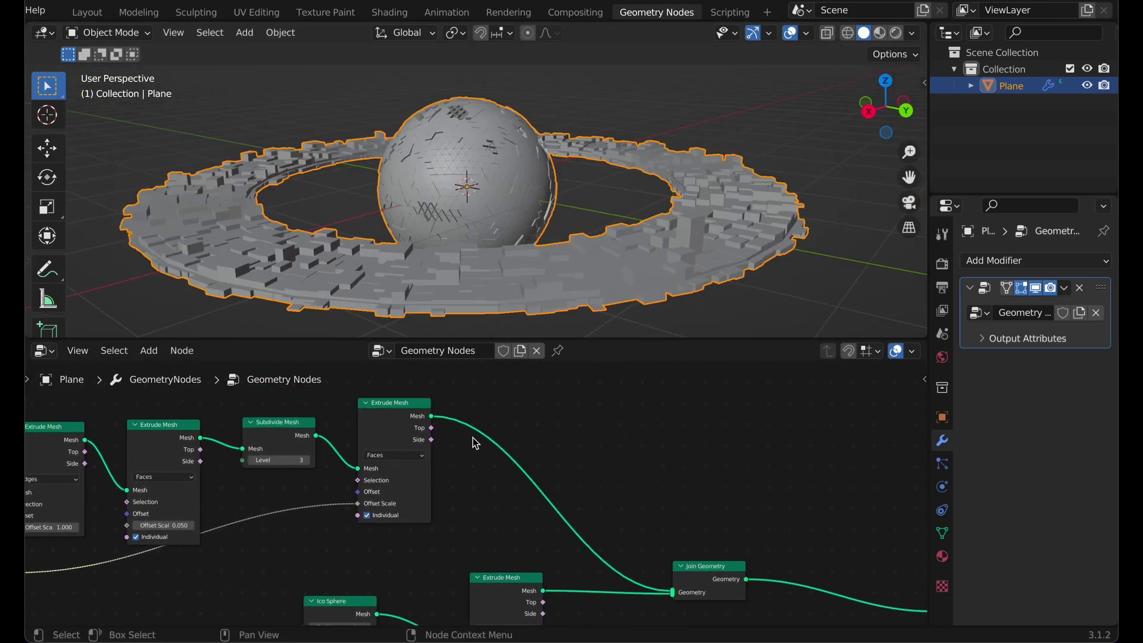
Insert a Distribute Points on Faces node between the ring's last Extrude Mesh and Join Geometry
middle_drag(491, 442, 511, 464)
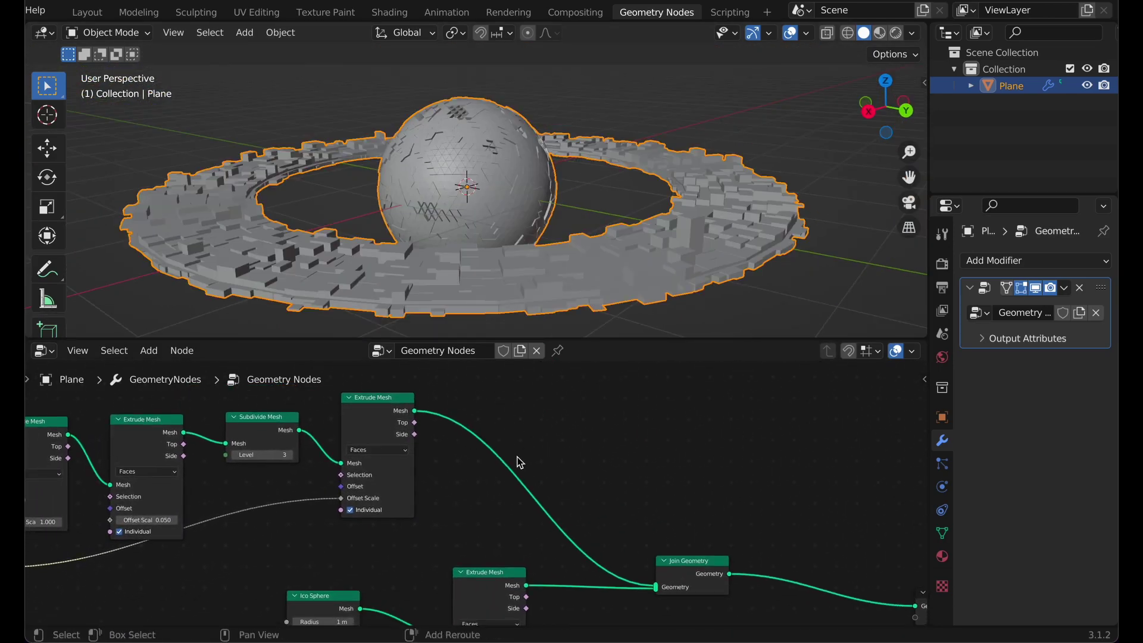
key(shift+a)
text(dis)
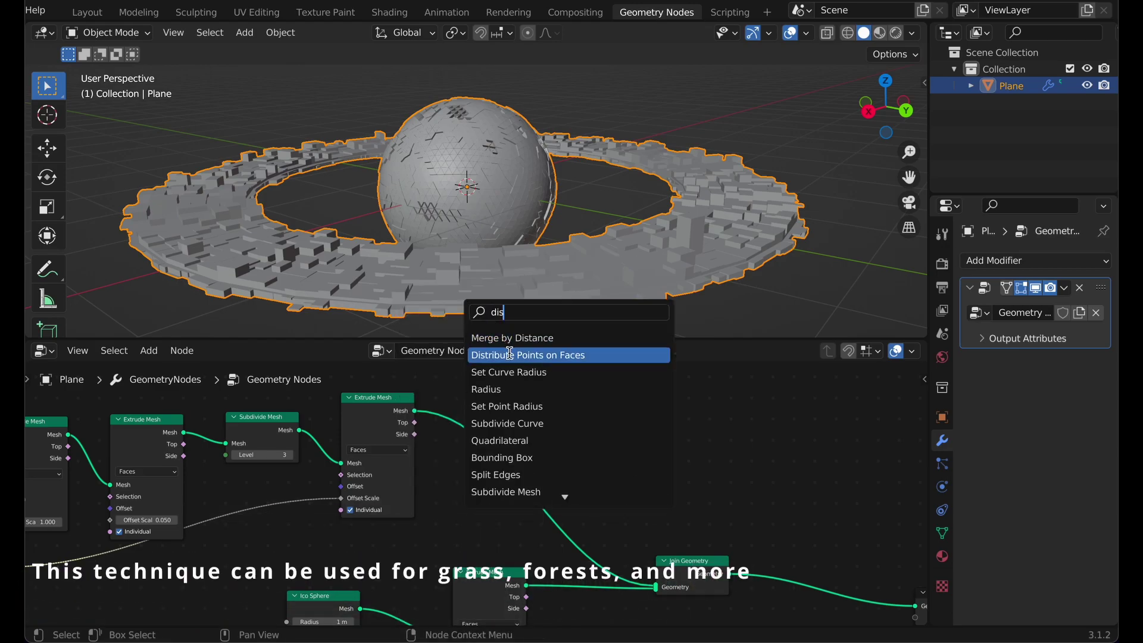
click(476, 352)
click(494, 419)
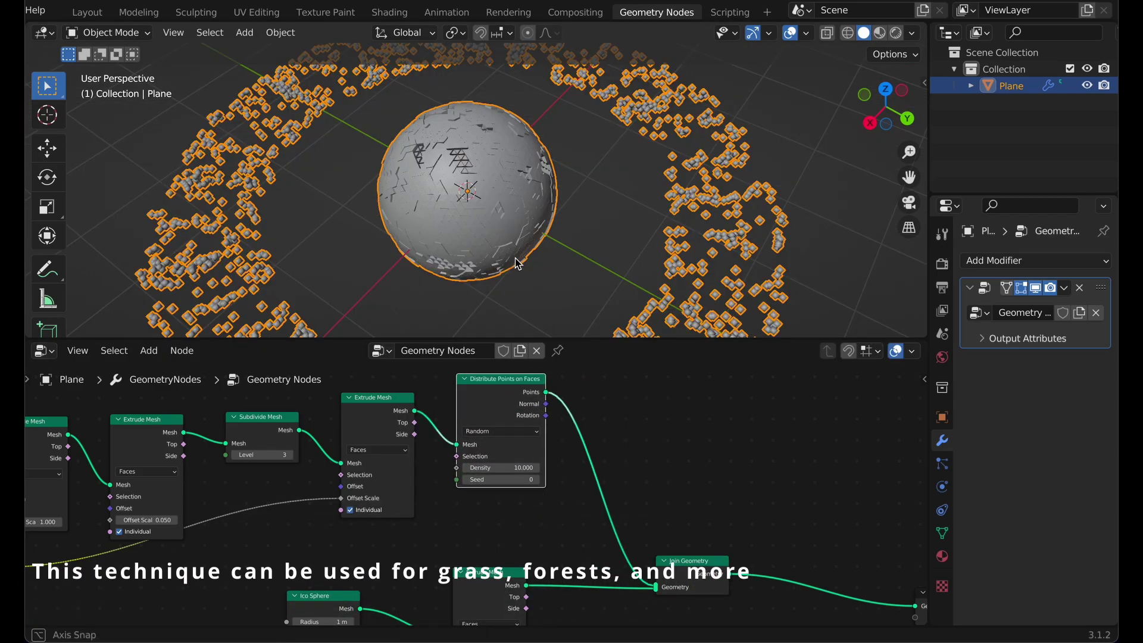
middle_drag(522, 206, 687, 236)
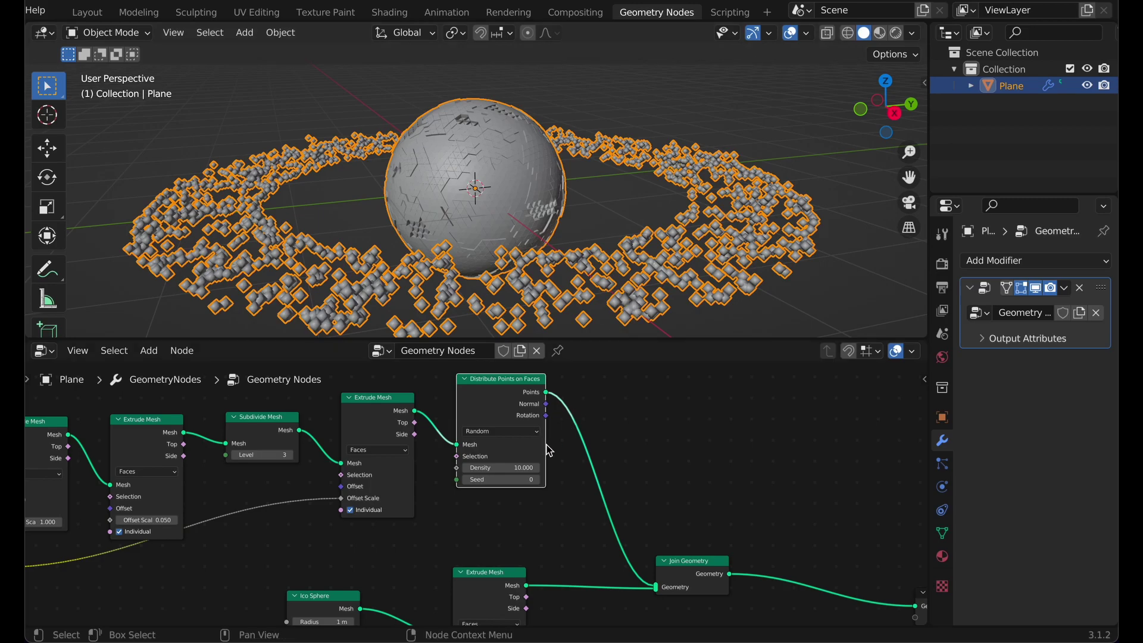
middle_drag(597, 250, 521, 266)
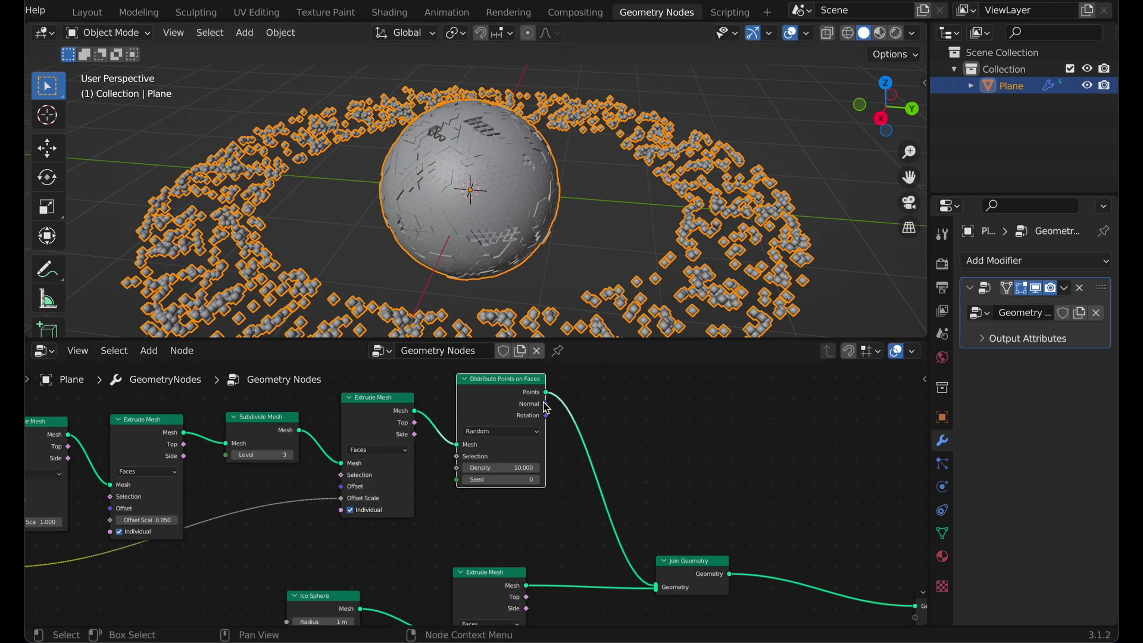
Insert an Instance on Points node between Distribute Points on Faces and Join Geometry
key(shift+a)
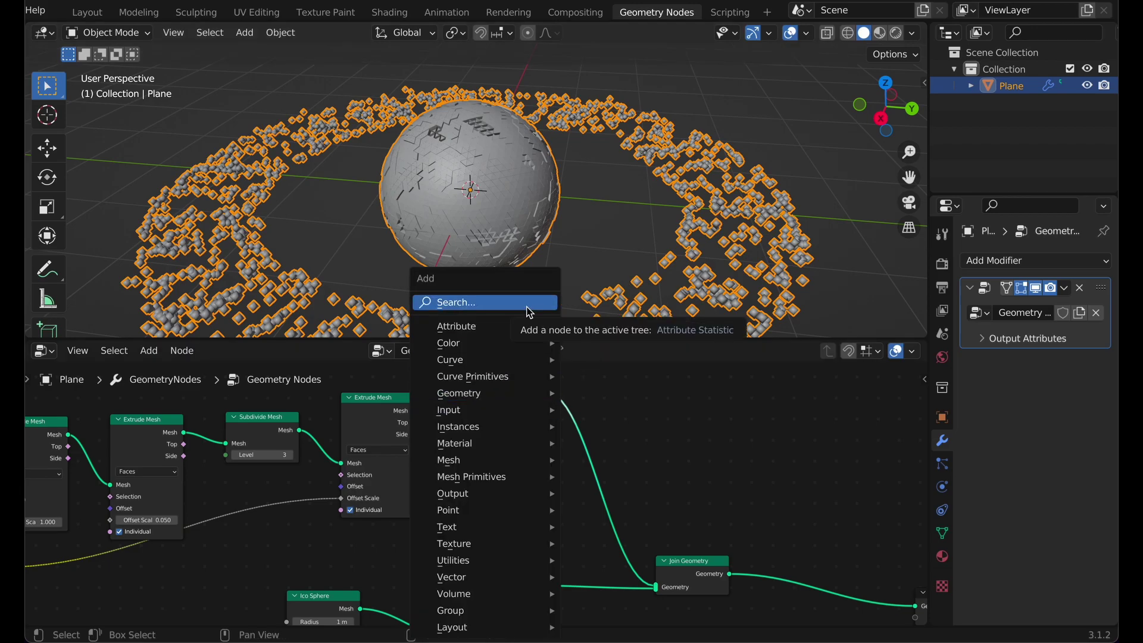
click(529, 304)
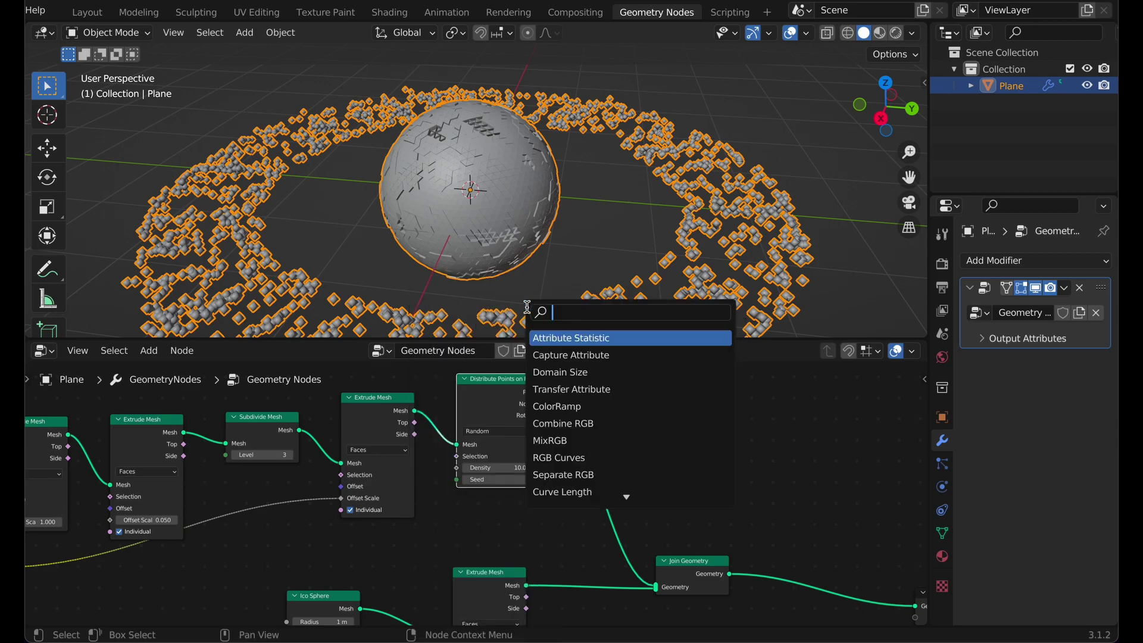
text(inst)
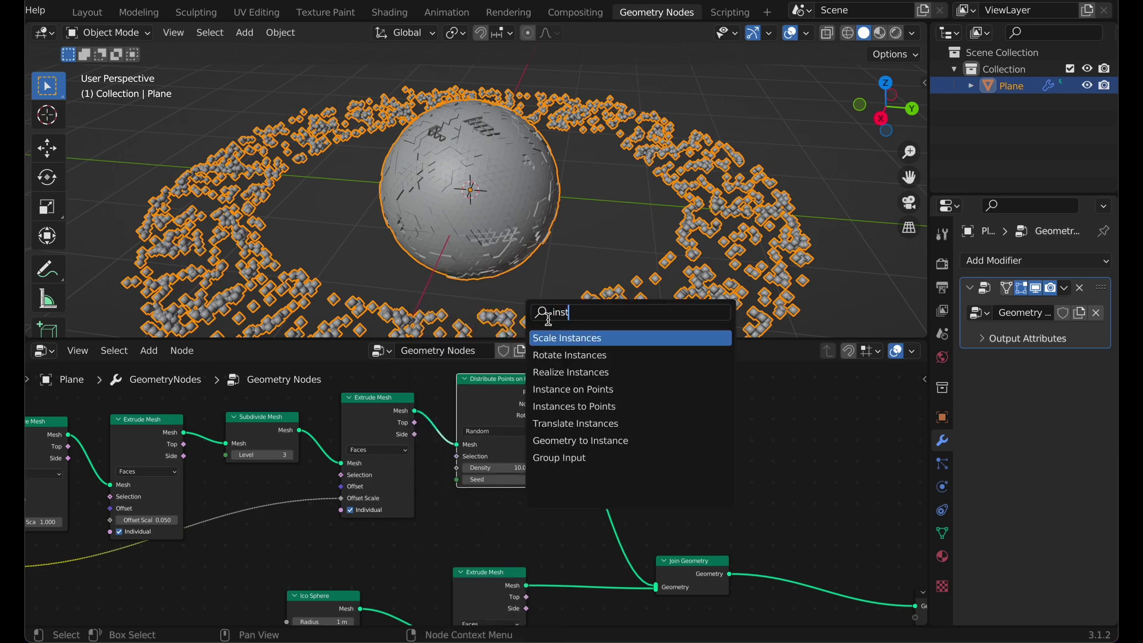
click(596, 390)
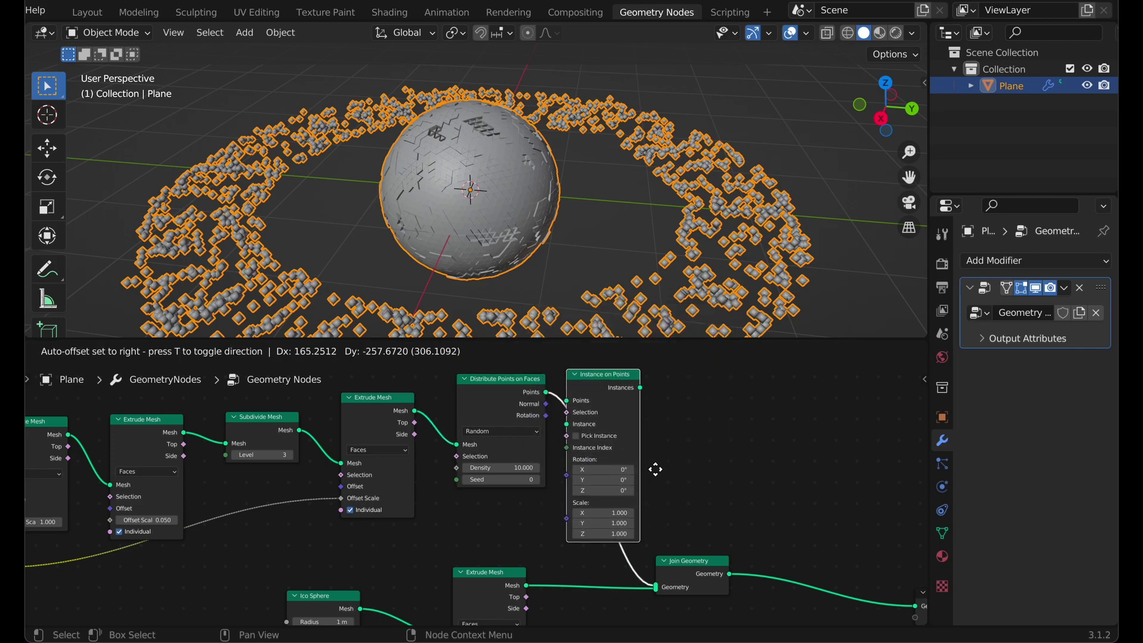
drag(640, 382, 631, 379)
middle_drag(660, 421, 736, 418)
middle_drag(599, 403, 633, 400)
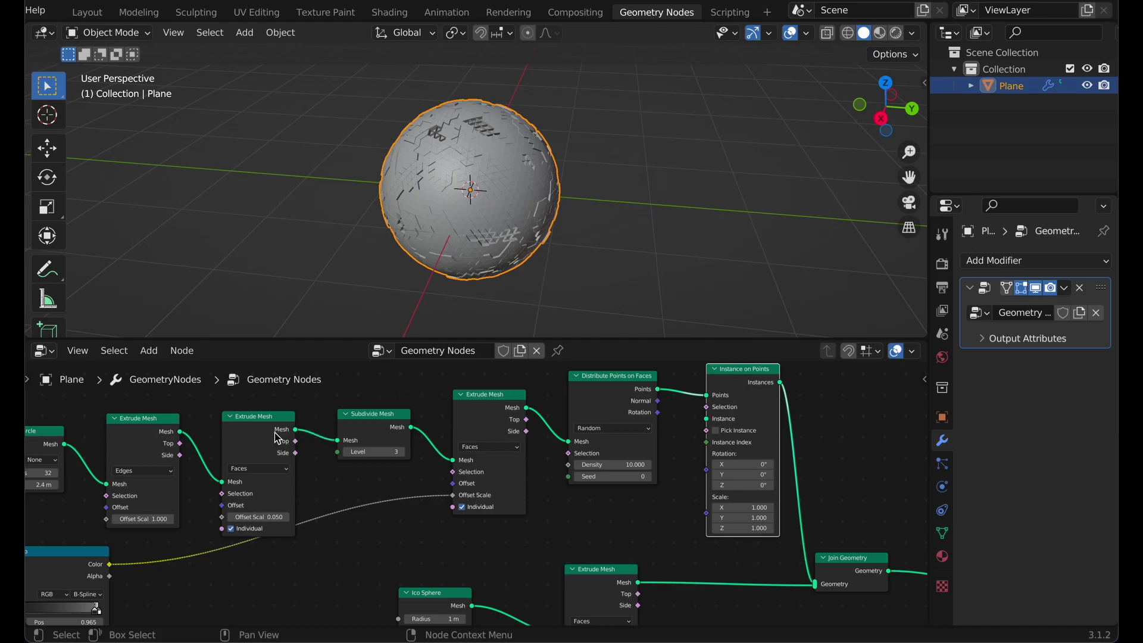
Connect the Mesh output of the Extrude Mesh with offset scale 0.05 to the Instance input of Instance on Points
drag(295, 430, 712, 419)
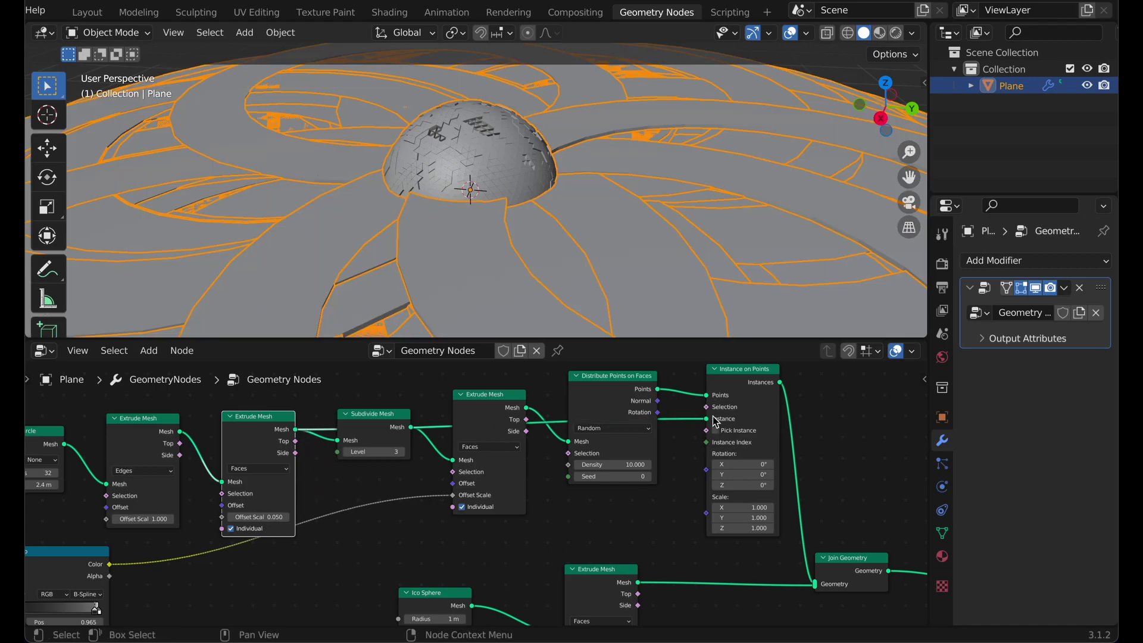
scroll(556, 256, down, 6)
middle_drag(556, 256, 531, 214)
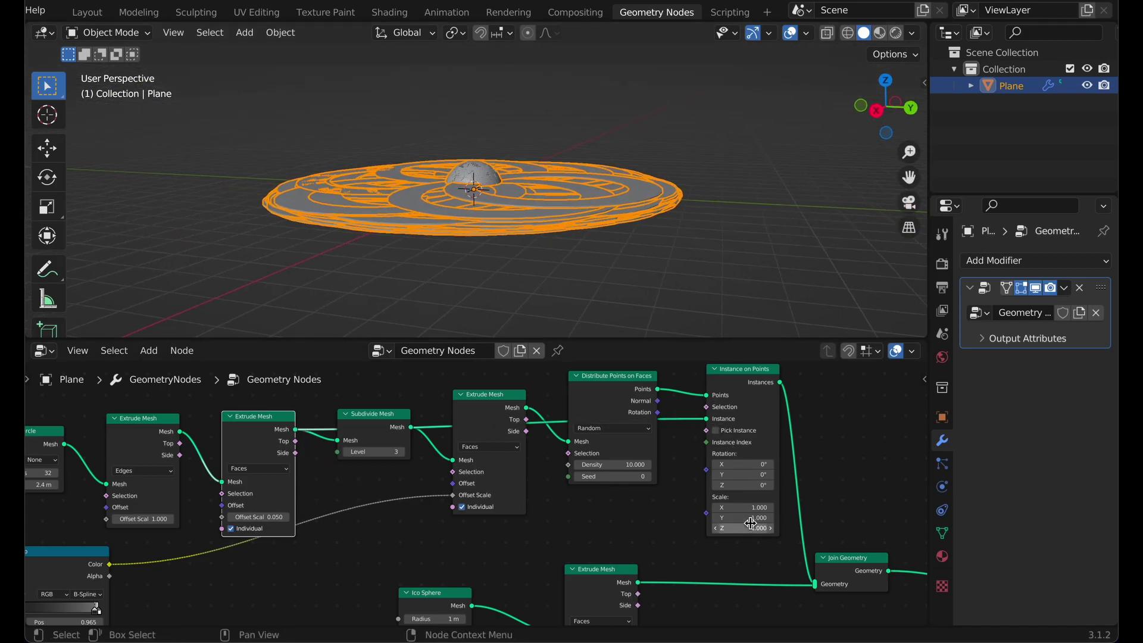
Set the Instance on Points scale to 0.05 on X, Y and Z
drag(744, 507, 686, 528)
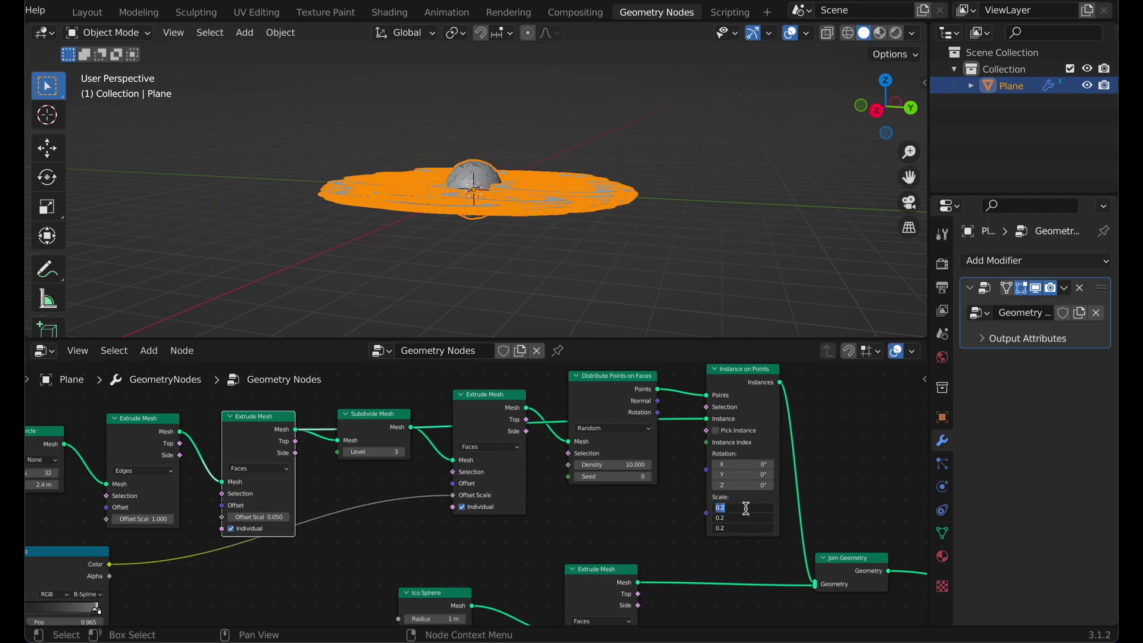
key(Return)
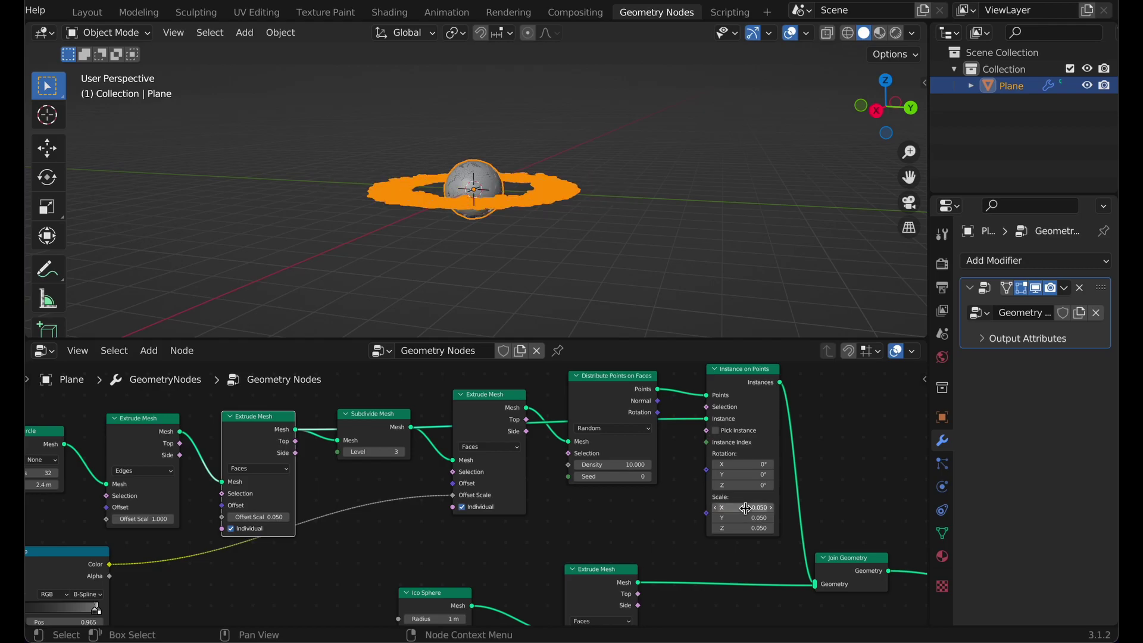
scroll(614, 174, up, 7)
click(608, 115)
middle_drag(613, 172, 604, 116)
scroll(607, 115, up, 2)
scroll(603, 117, down, 2)
middle_drag(537, 221, 538, 237)
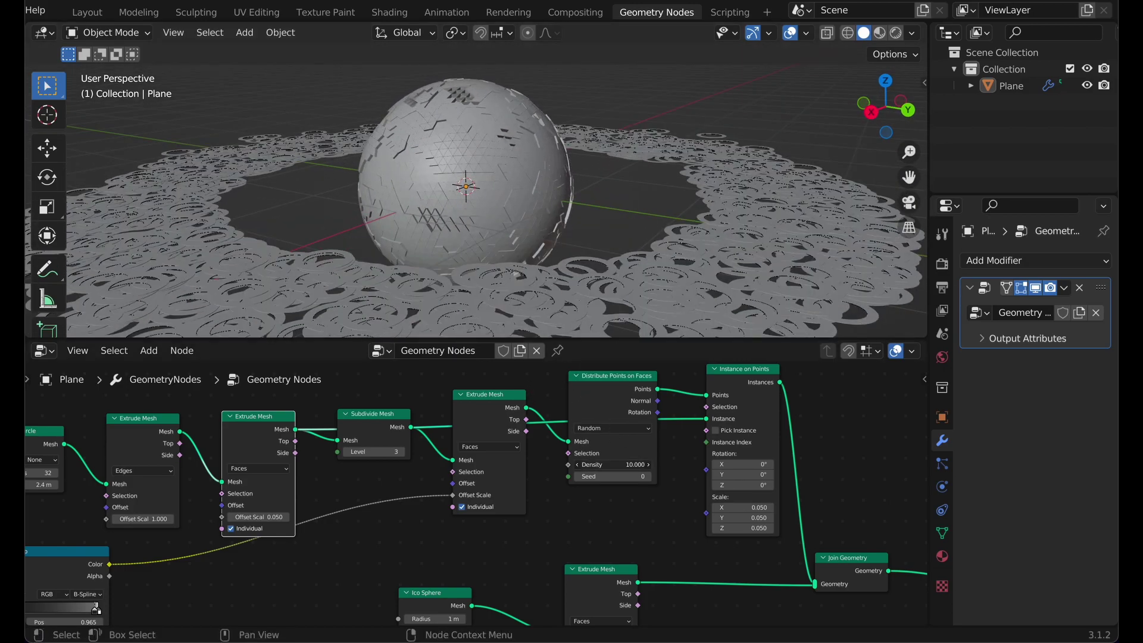
Set the density of Distribute Points on Faces to 0.1
drag(613, 465, 639, 424)
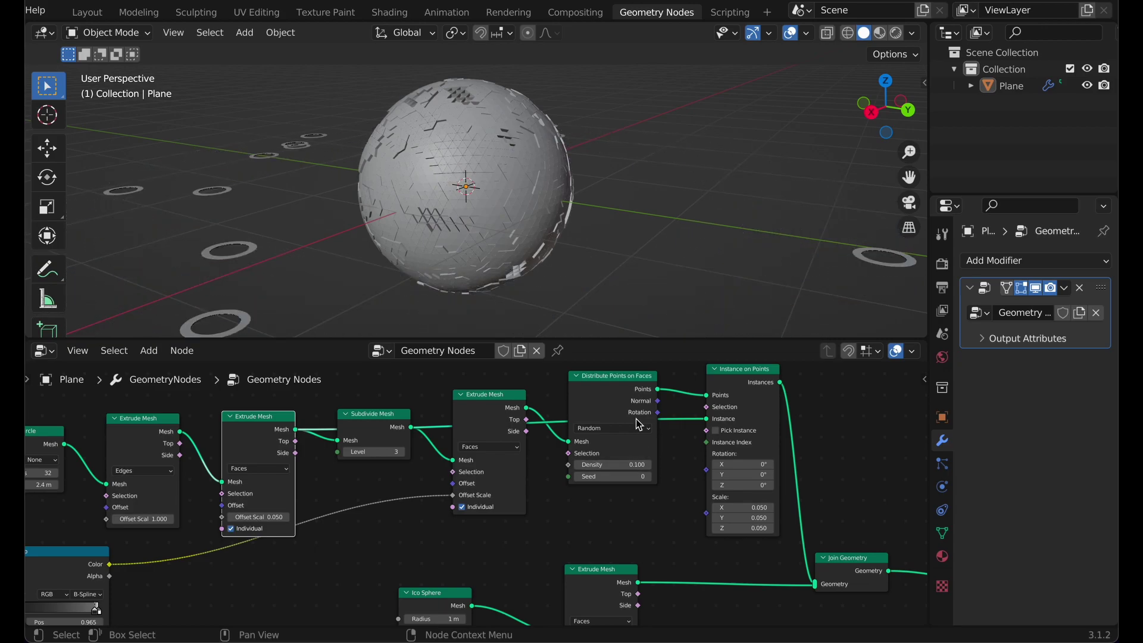
middle_drag(527, 262, 454, 316)
scroll(517, 302, down, 5)
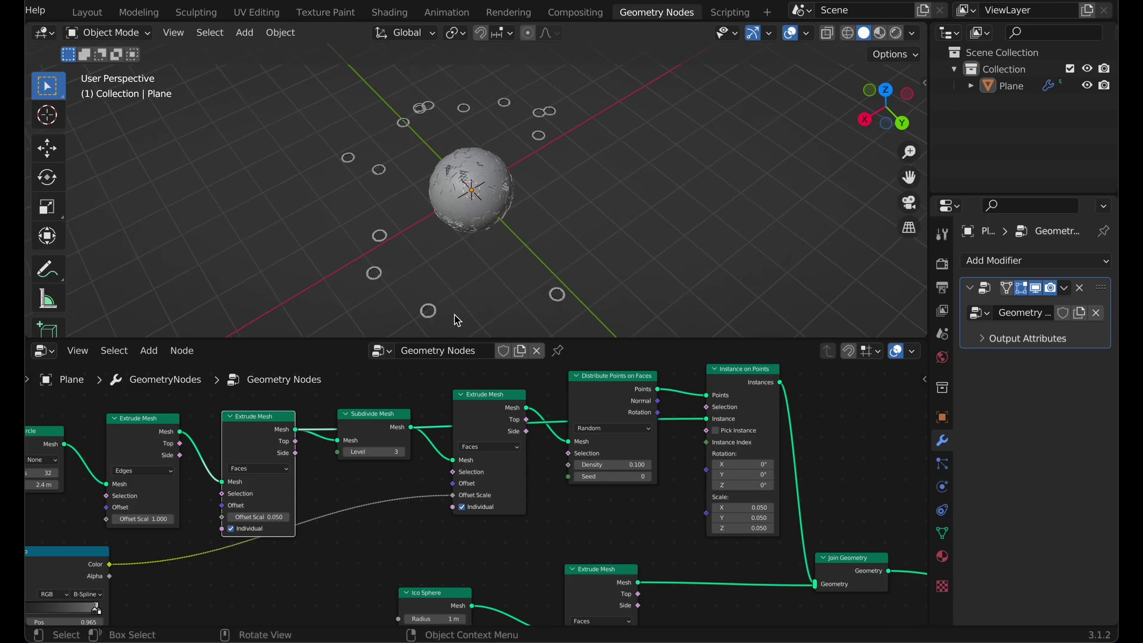
scroll(454, 250, down, 3)
middle_drag(453, 247, 442, 266)
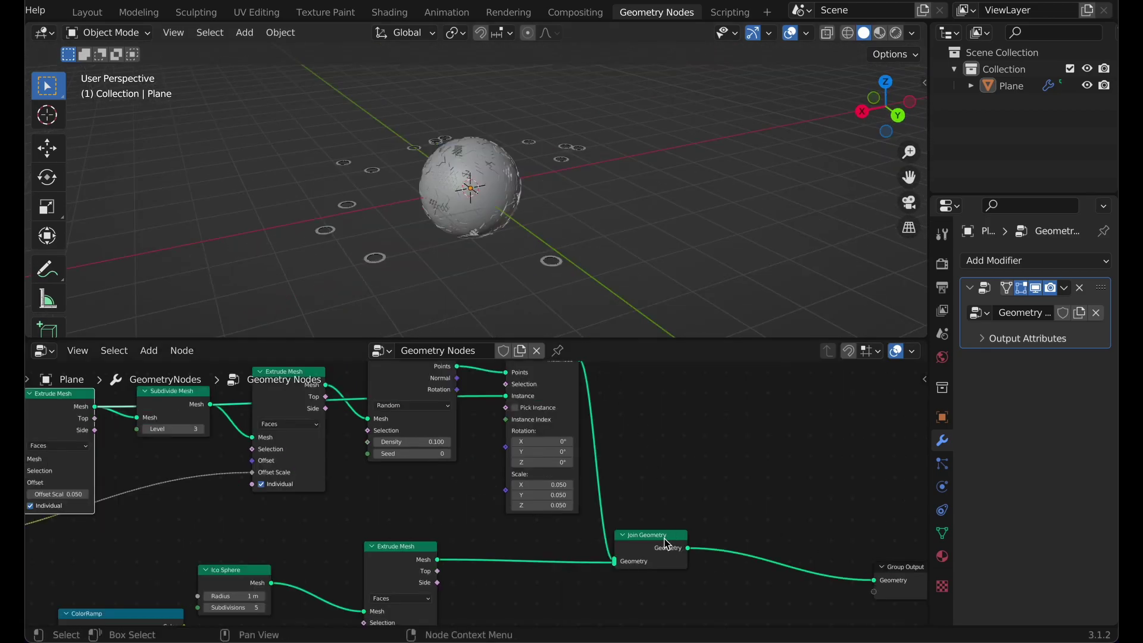
Move Join Geometry clear of the other nodes and connect the ring's last Extrude Mesh output directly to it
drag(666, 545, 816, 555)
middle_drag(689, 454, 840, 509)
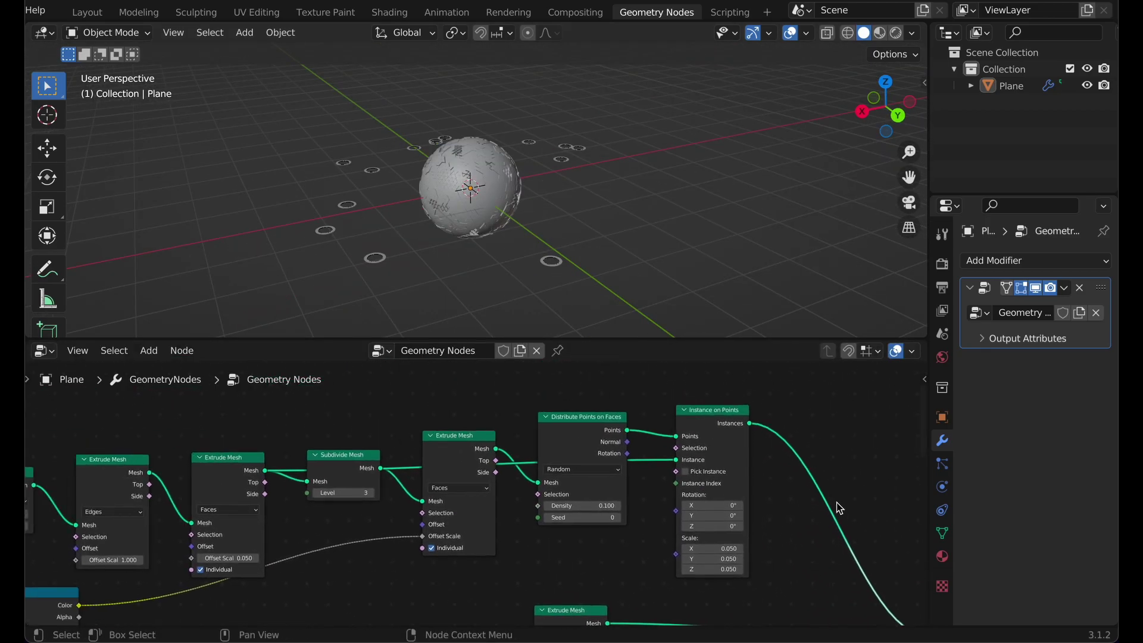
drag(500, 455, 478, 436)
mouse_move(552, 442)
mouse_down()
mouse_move(553, 416)
mouse_move(557, 442)
mouse_up()
drag(474, 430, 911, 616)
drag(425, 380, 887, 591)
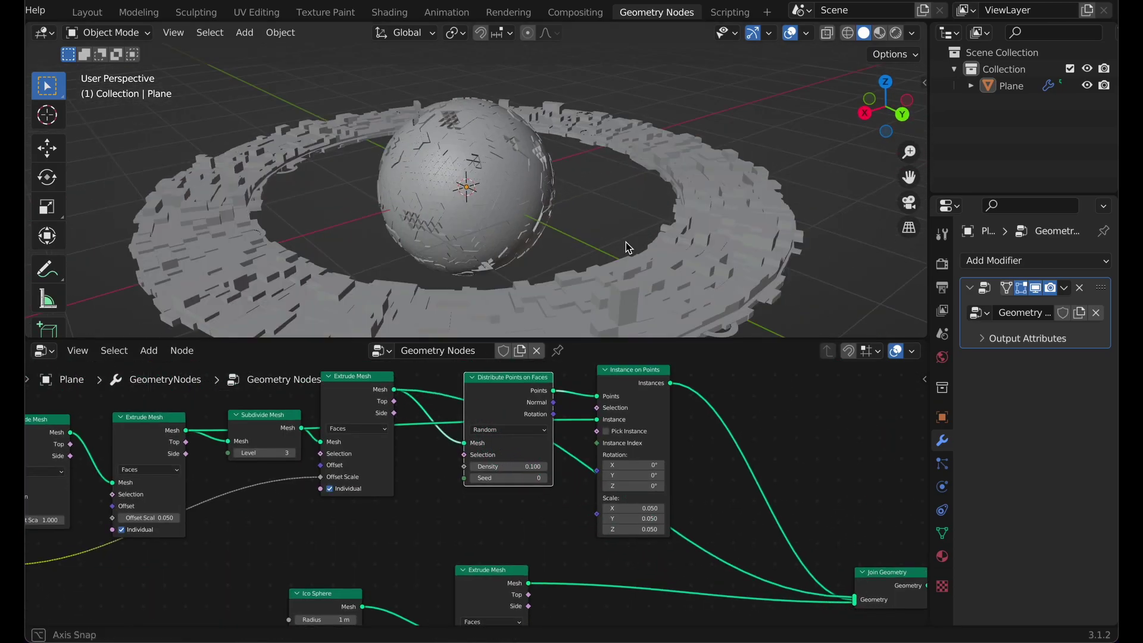
Inspect the sphere and ring in wireframe shading
click(848, 32)
mouse_move(801, 136)
middle_down()
mouse_move(755, 203)
mouse_move(631, 267)
middle_up()
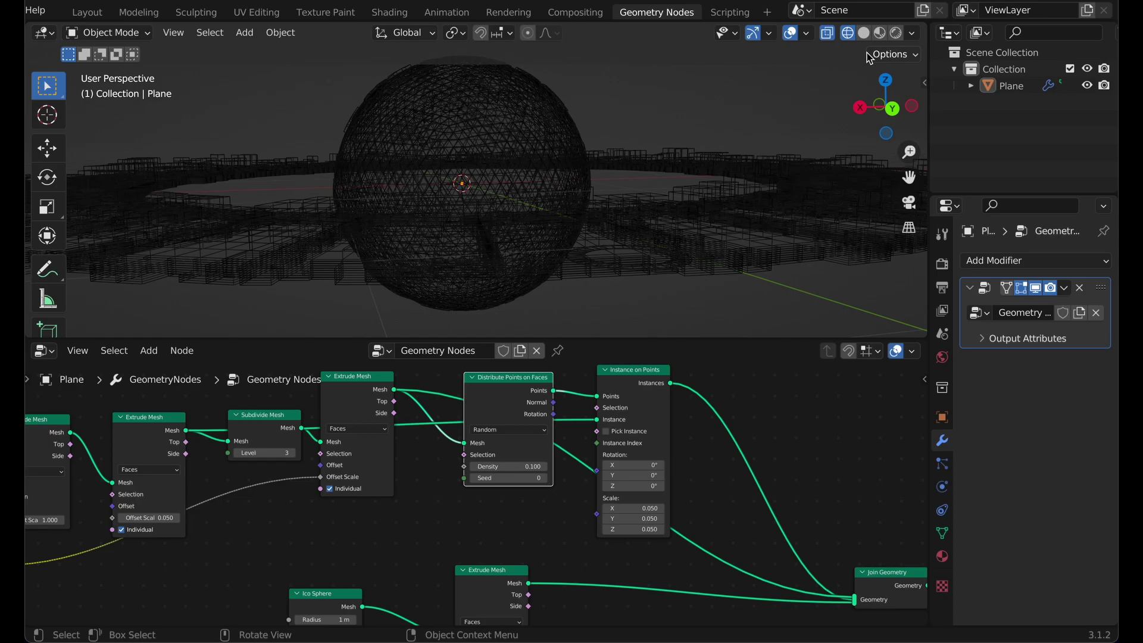
Return the viewport to solid shading
click(863, 32)
middle_drag(756, 226, 751, 174)
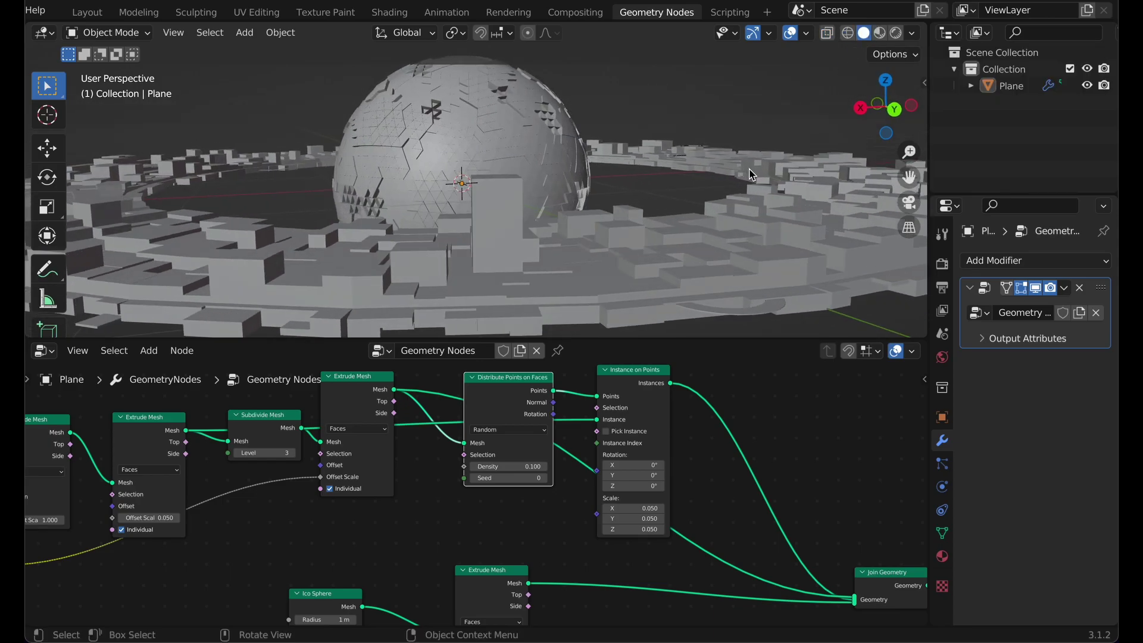
scroll(658, 428, down, 2)
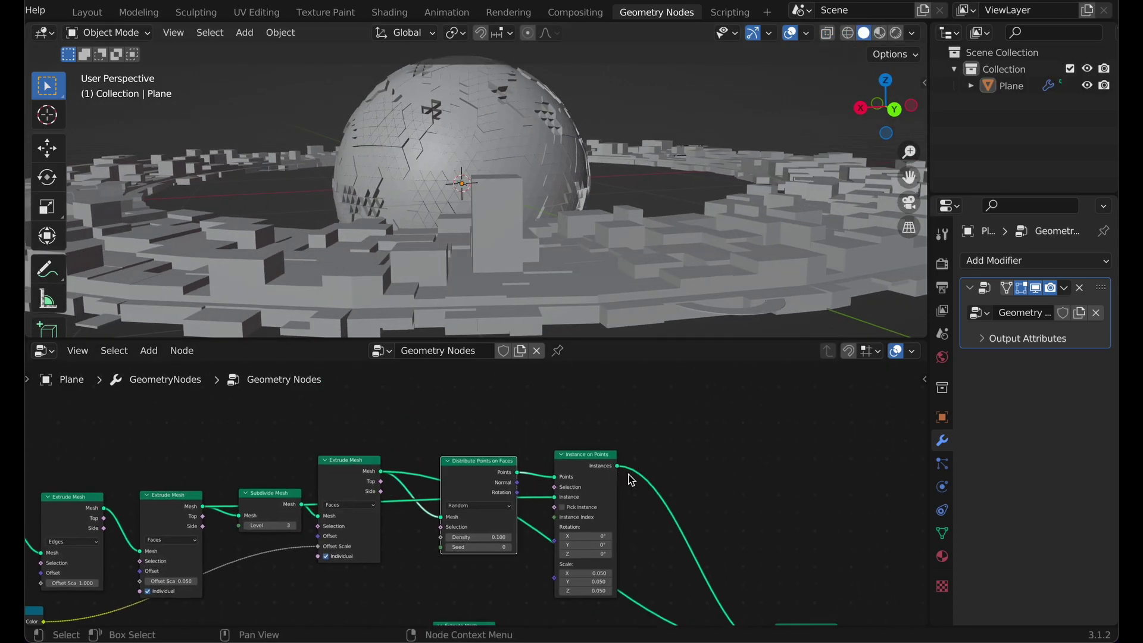
Insert a Transform node after Instance on Points and set its Z translation to 0.25 m
key(shift+a)
click(592, 301)
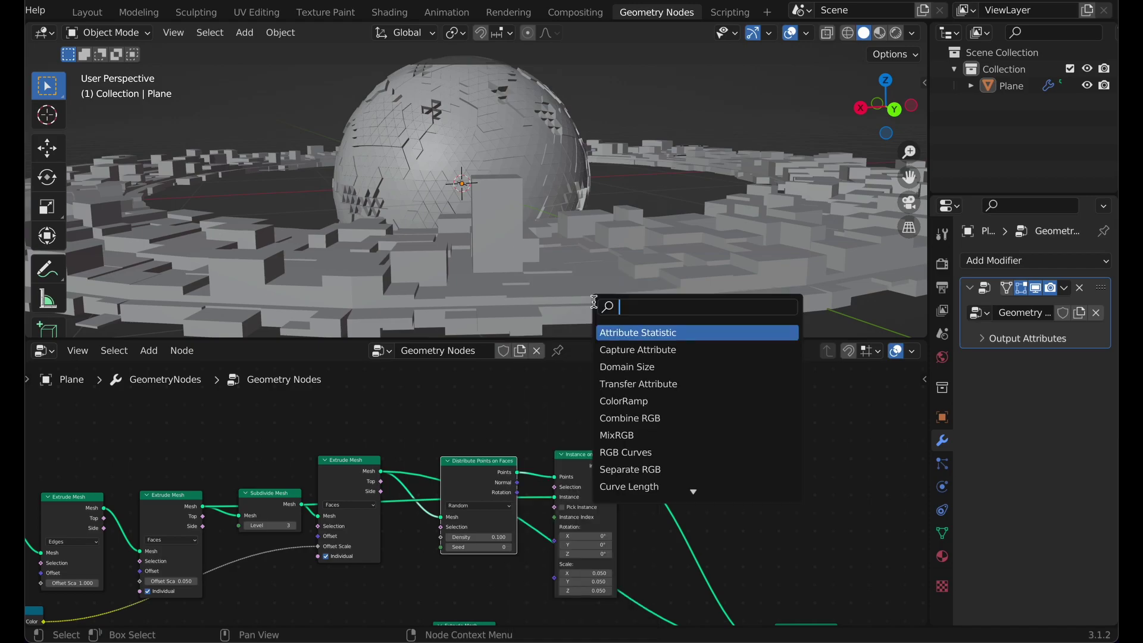
text(tra)
click(632, 333)
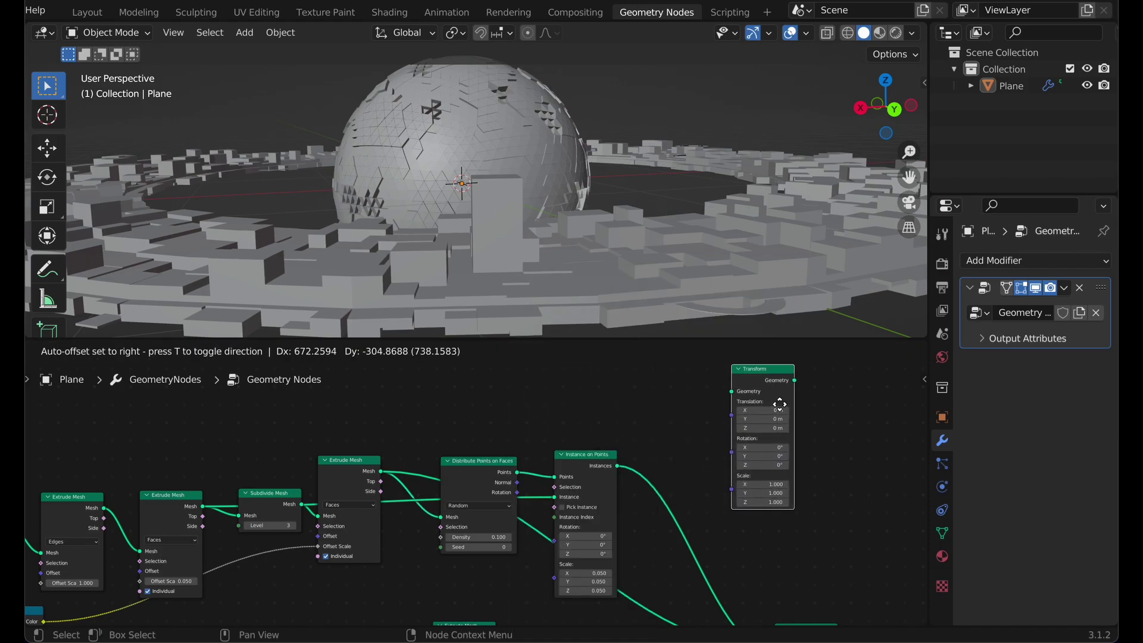
click(732, 428)
double_click(633, 441)
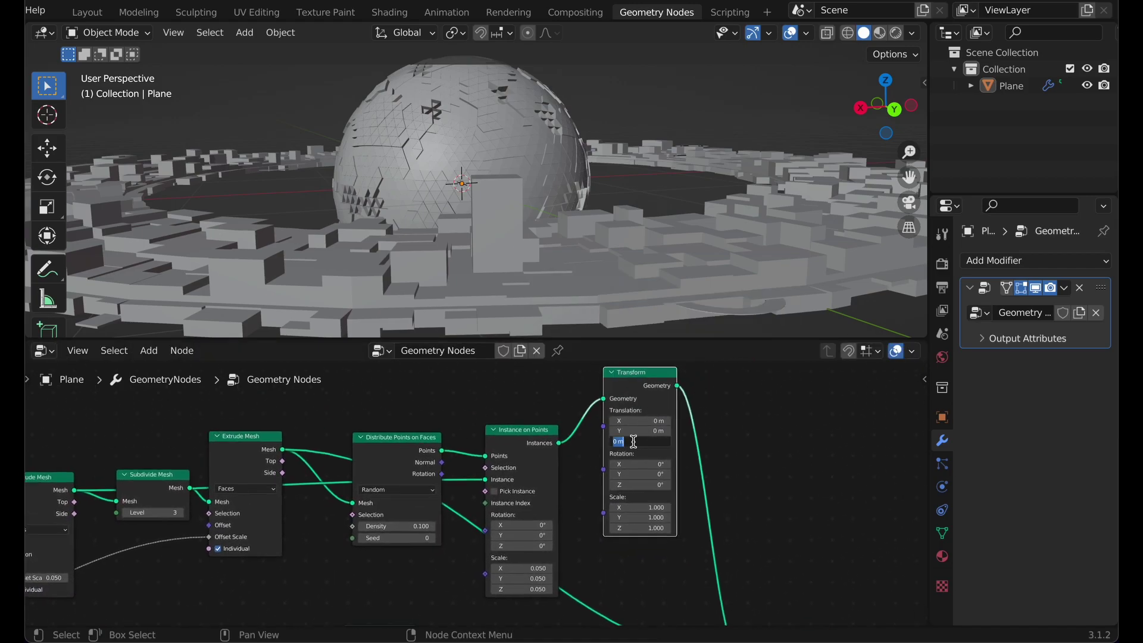
key(BackSpace)
text(.25)
key(Return)
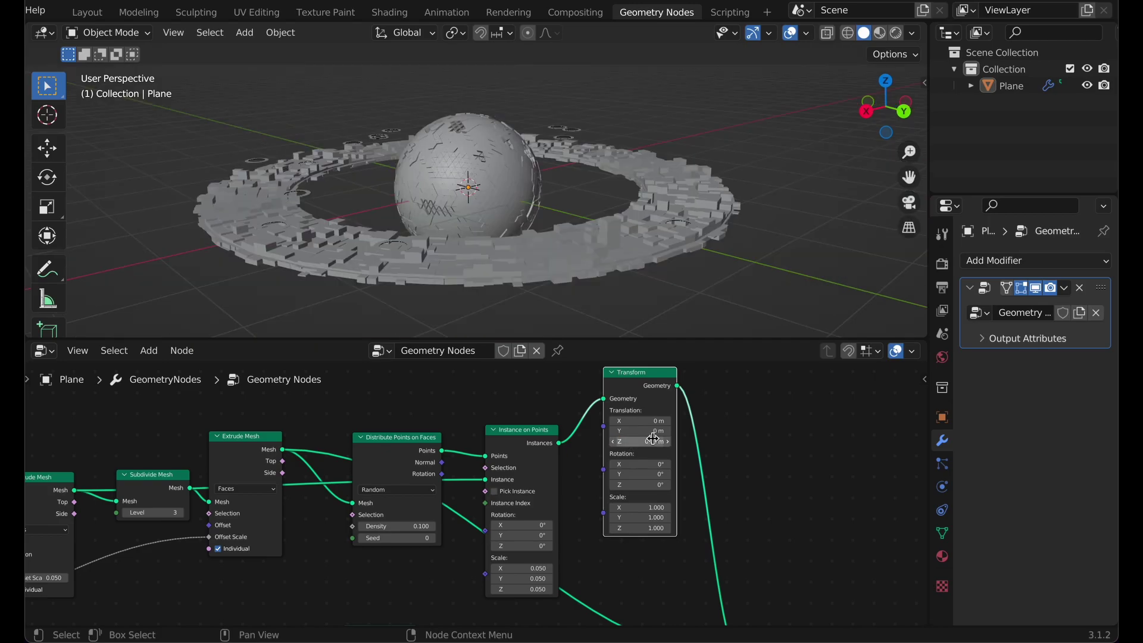
Duplicate the Transform onto the link from the ring's second Extrude Mesh to the Instance input, with Z scale 10 and Z translation 0 m
middle_drag(482, 184, 442, 147)
scroll(506, 138, up, 3)
middle_drag(509, 139, 653, 267)
key(shift+d)
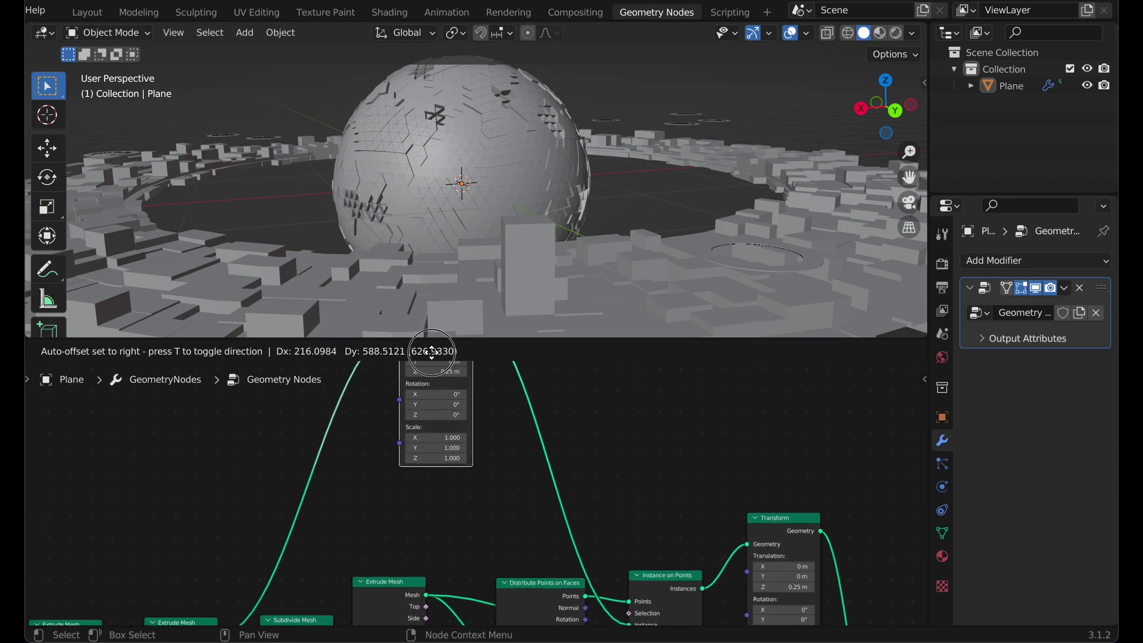
click(393, 476)
double_click(376, 512)
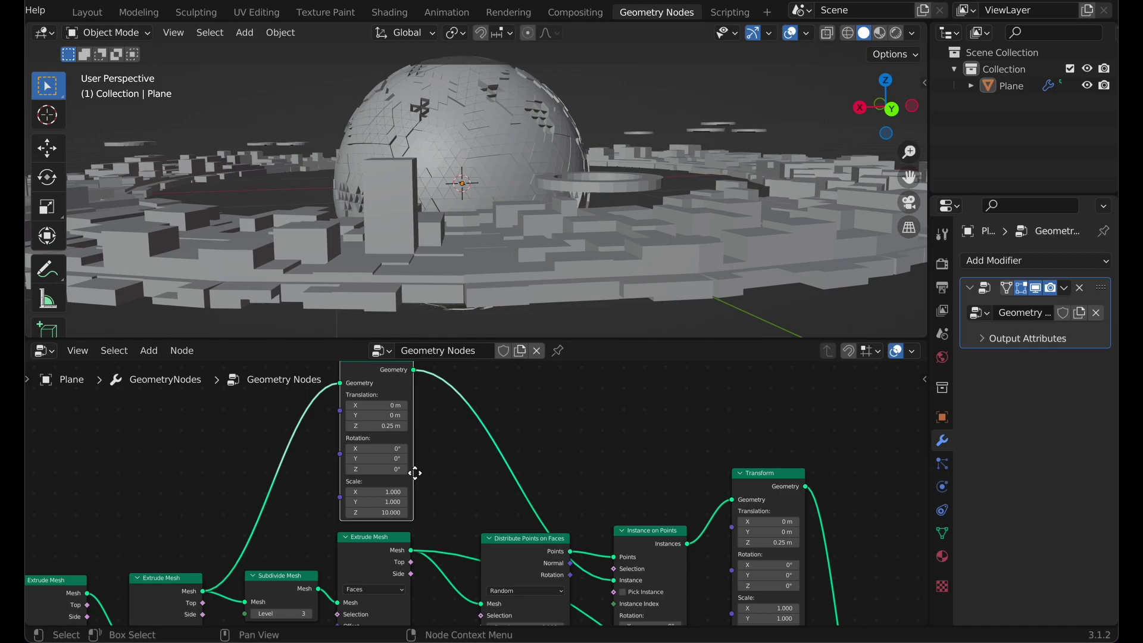
double_click(394, 438)
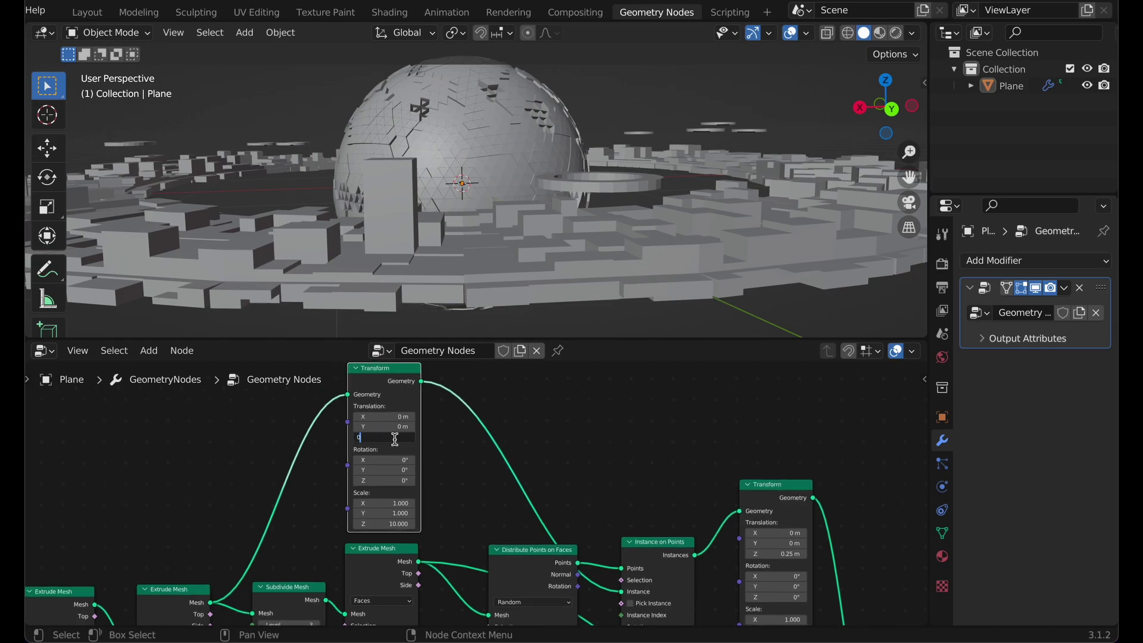
text(0)
key(Return)
Duplicate the Transform that follows Instance on Points, feed it the Instances output and connect its result to Join Geometry
scroll(312, 181, down, 3)
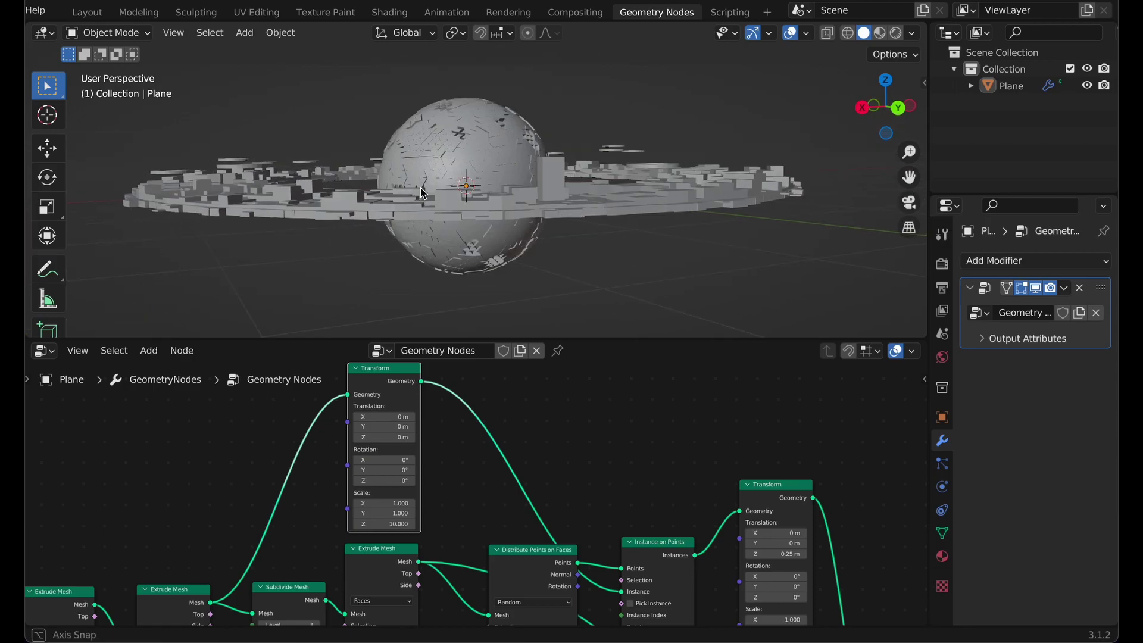
scroll(506, 467, down, 2)
middle_drag(505, 467, 433, 419)
middle_drag(539, 286, 367, 266)
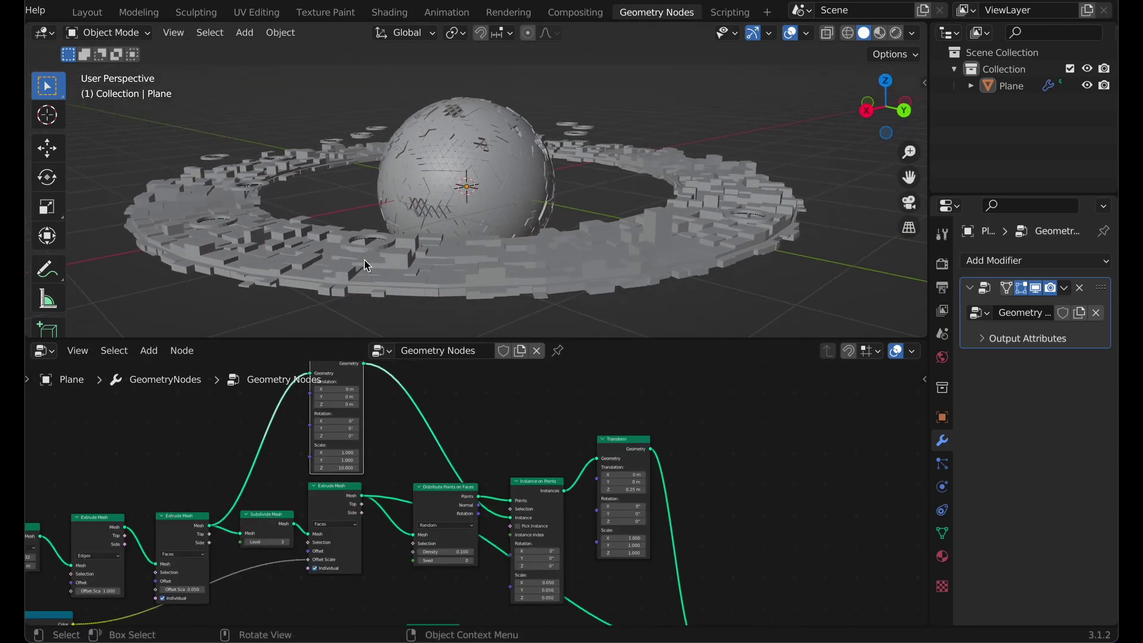
middle_drag(652, 238, 623, 197)
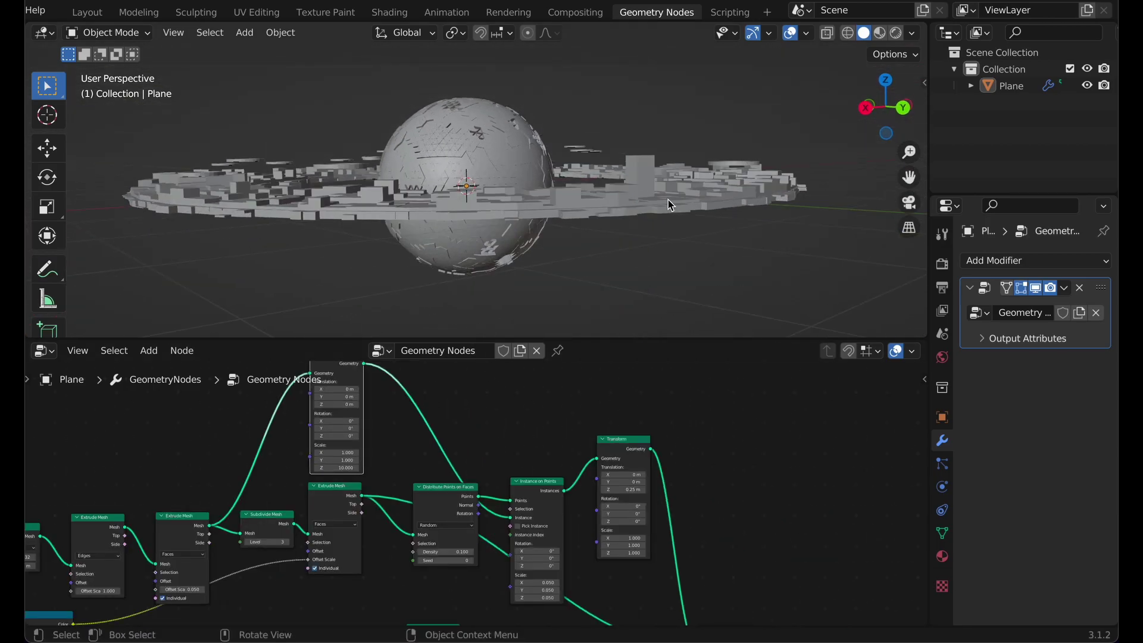
middle_drag(655, 280, 714, 264)
middle_drag(644, 450, 543, 398)
key(shift+d)
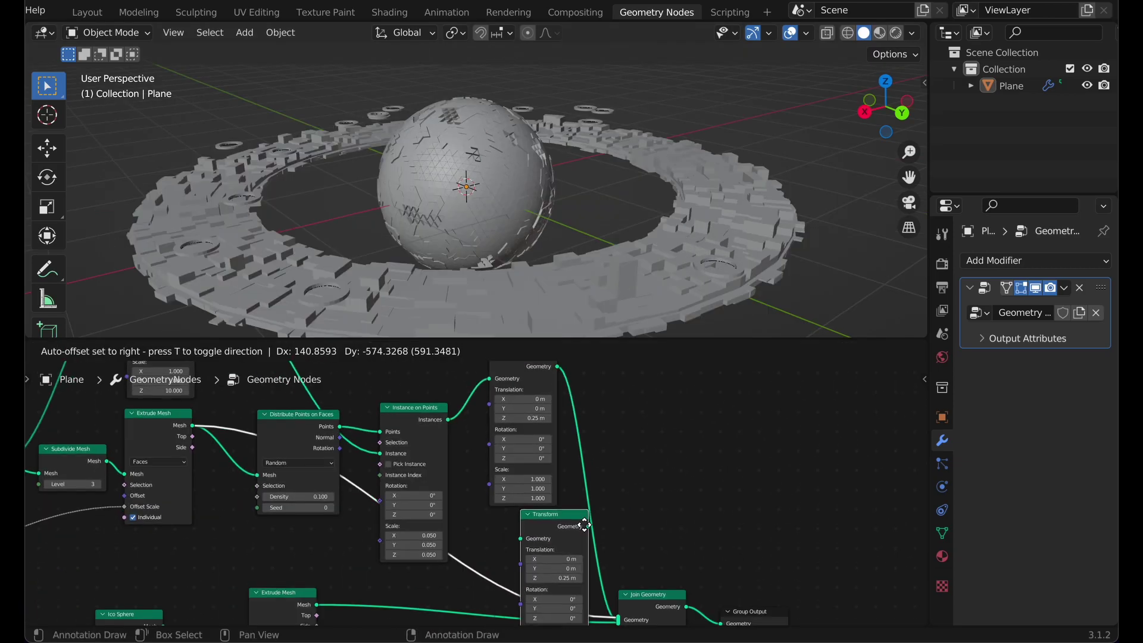
click(769, 414)
drag(449, 419, 785, 413)
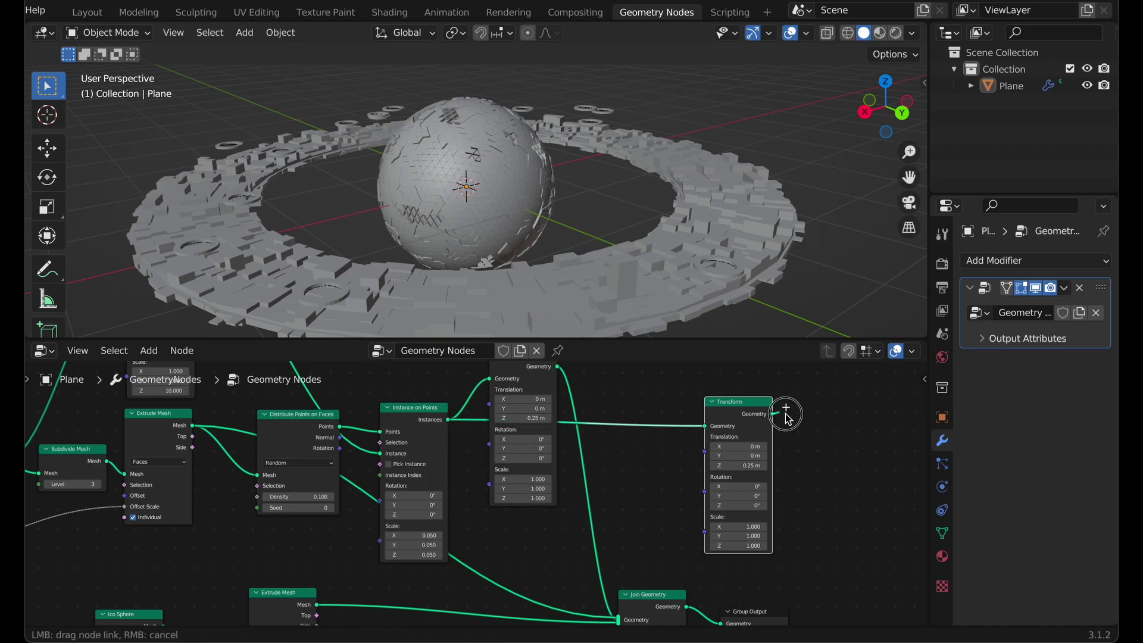
drag(691, 530, 640, 472)
Reposition the duplicated Transform node and set its Z translation to -0.25 m
middle_drag(681, 389, 599, 481)
middle_drag(634, 411, 603, 462)
drag(622, 422, 604, 412)
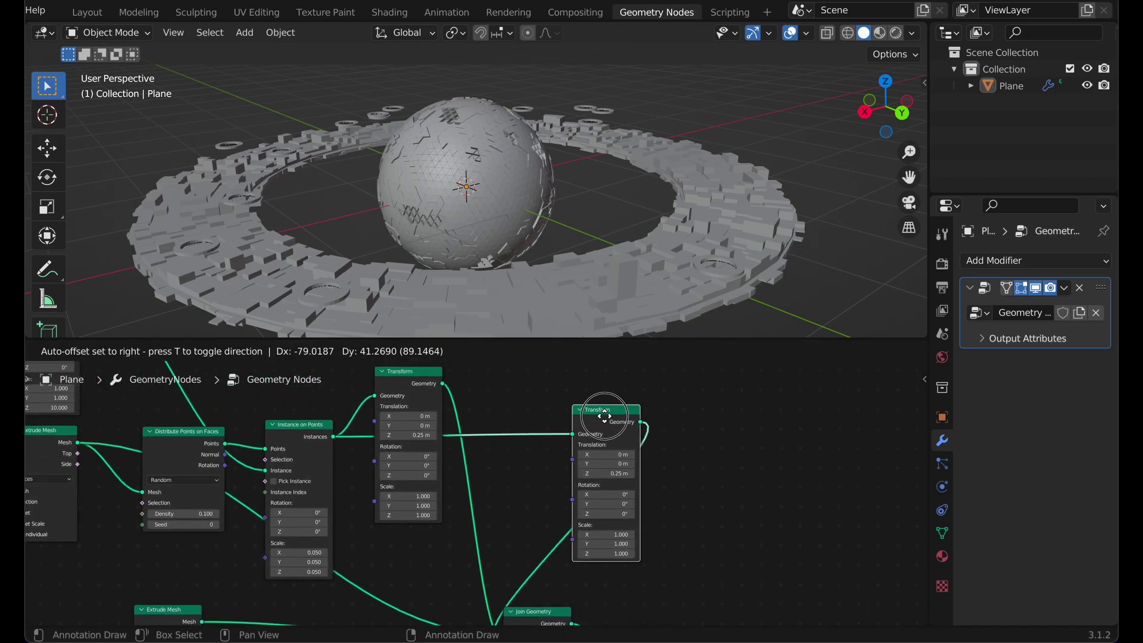
drag(605, 412, 603, 413)
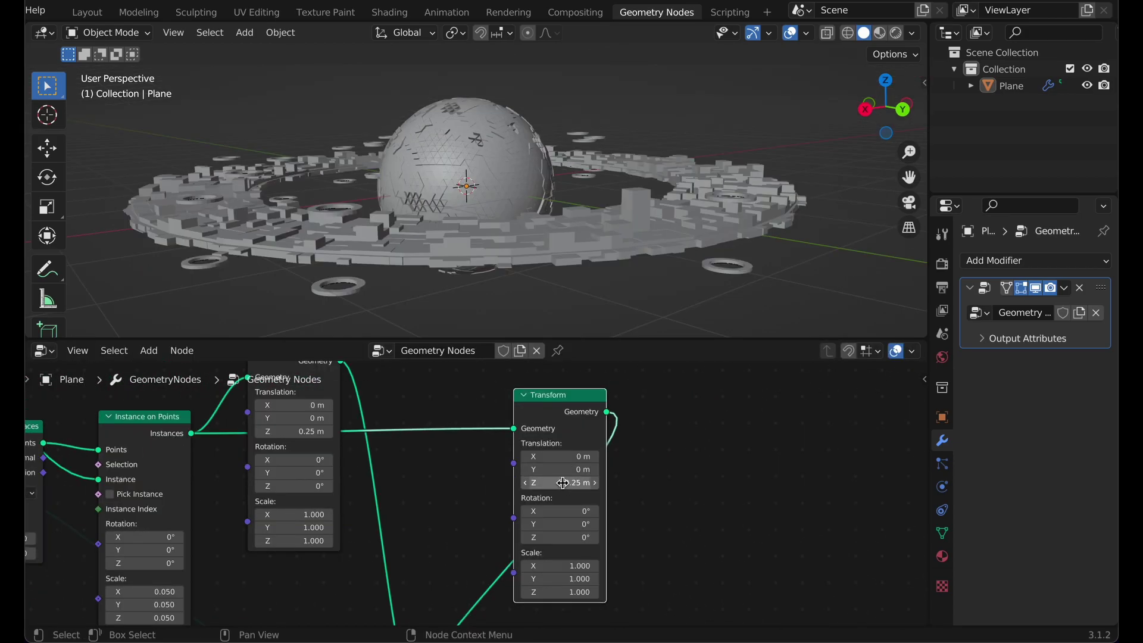
key(minus)
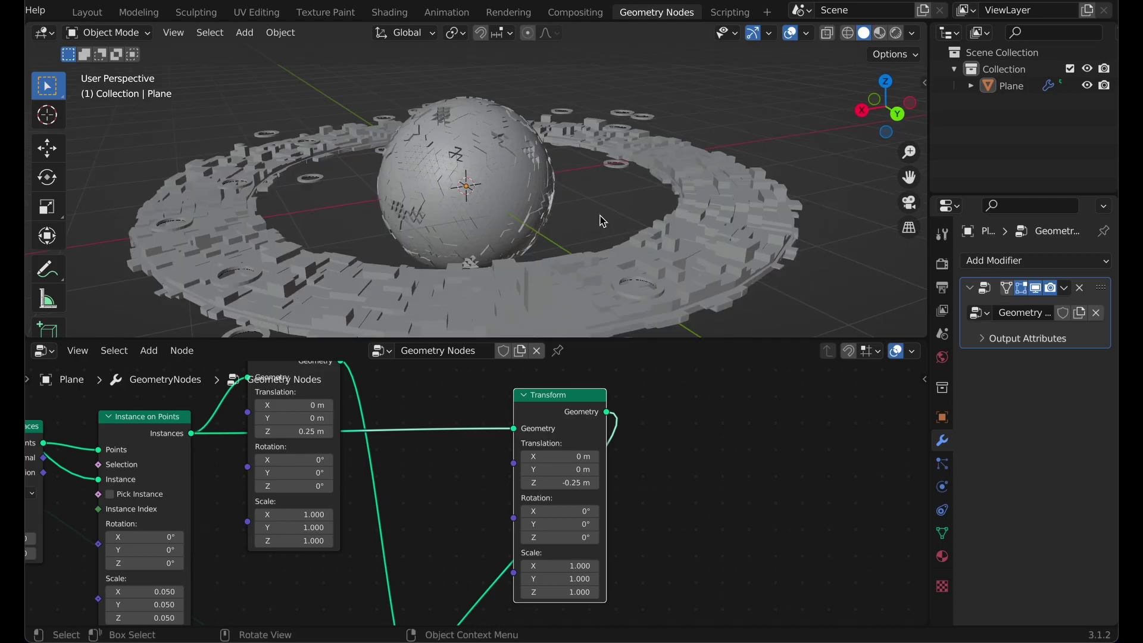
Examine the small rings above and below the main ring and review the whole node tree
scroll(600, 219, down, 2)
mouse_move(540, 206)
middle_down()
mouse_move(486, 170)
mouse_move(535, 202)
middle_up()
middle_drag(415, 491, 432, 456)
scroll(423, 462, down, 2)
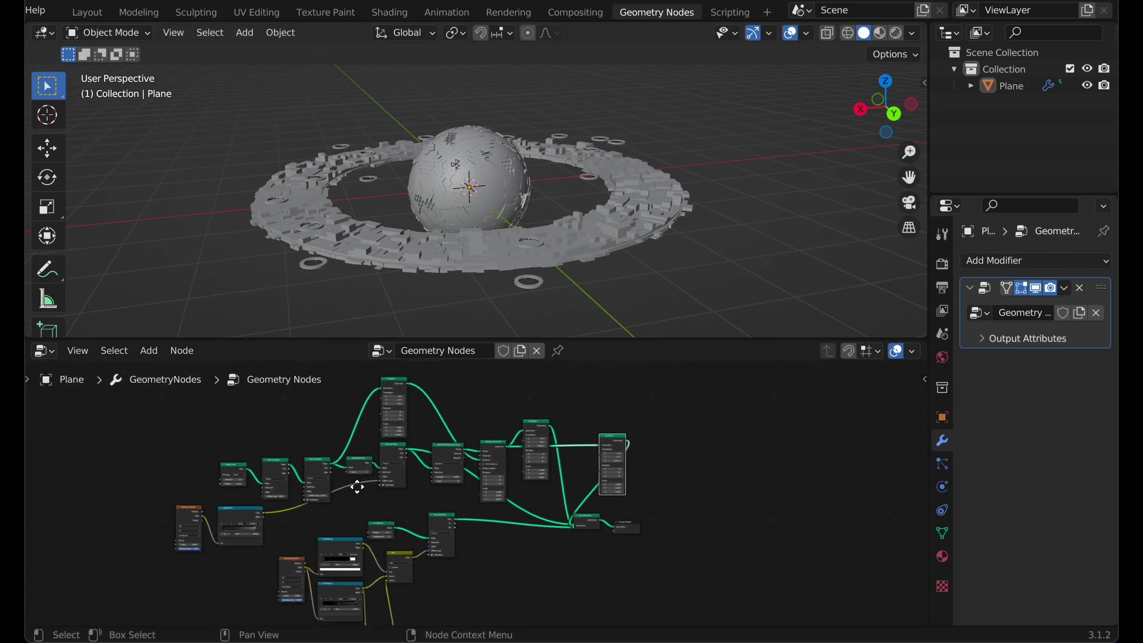
middle_drag(358, 472, 375, 492)
middle_drag(518, 249, 521, 236)
middle_drag(489, 558, 442, 543)
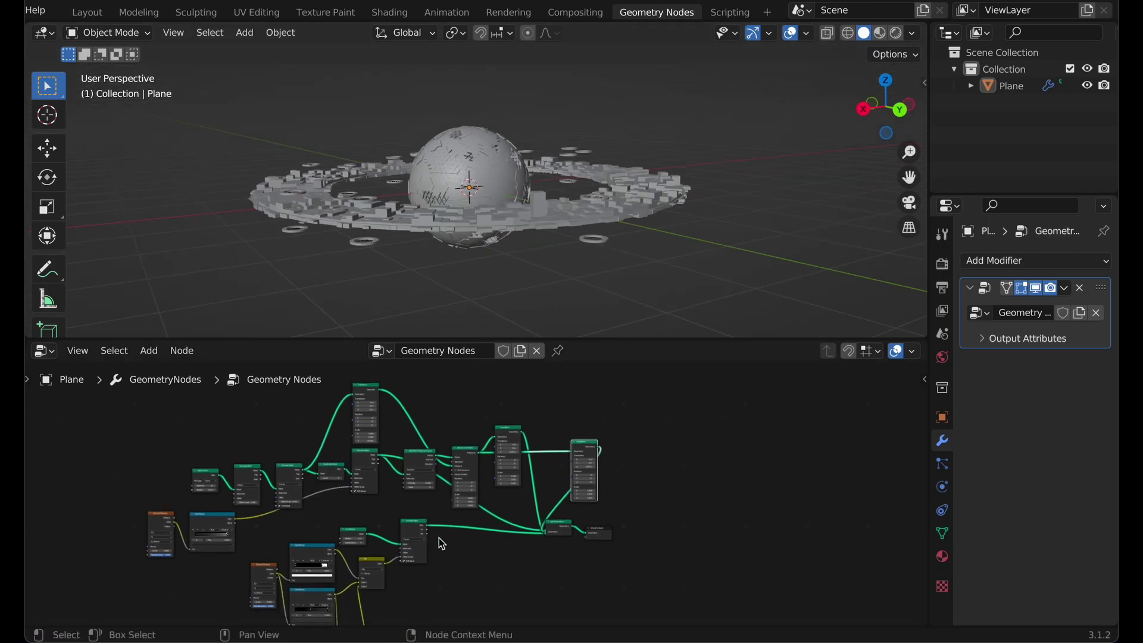
scroll(417, 465, up, 4)
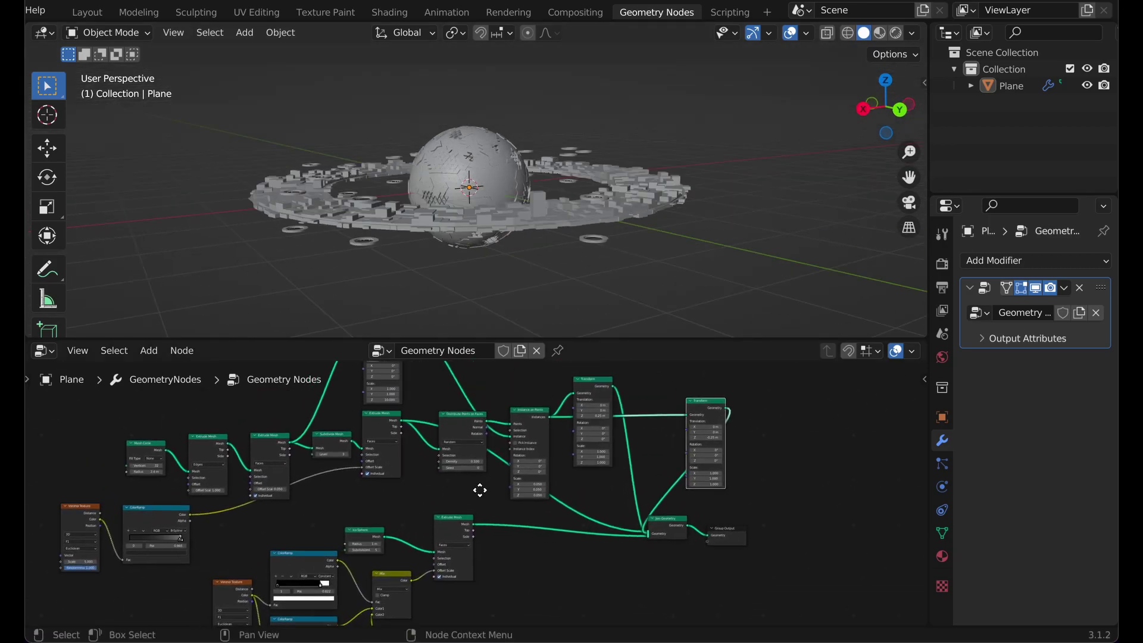
middle_drag(397, 461, 484, 531)
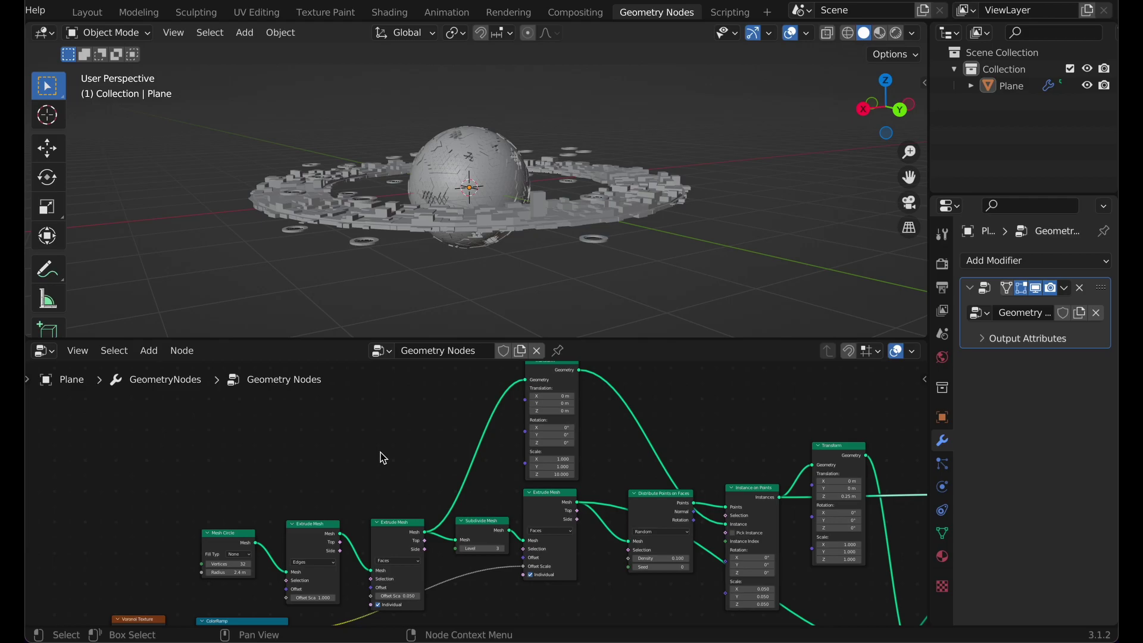
Insert a Set Material node between the ring's last Extrude Mesh and Join Geometry
key(shift+a)
click(319, 303)
text(sey)
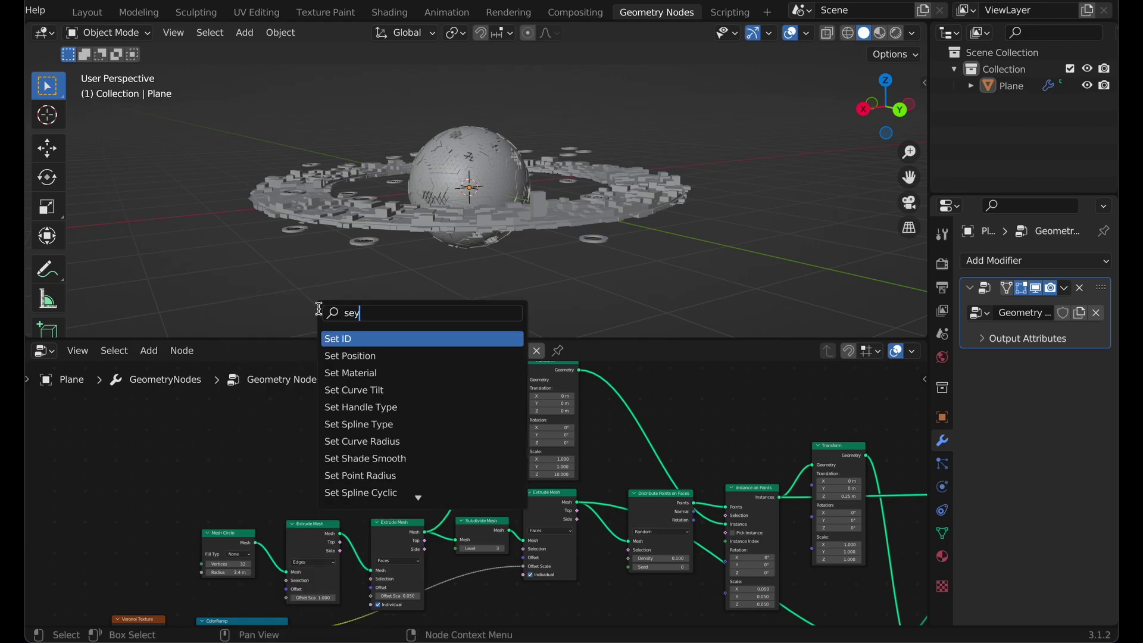
key(BackSpace)
text(t)
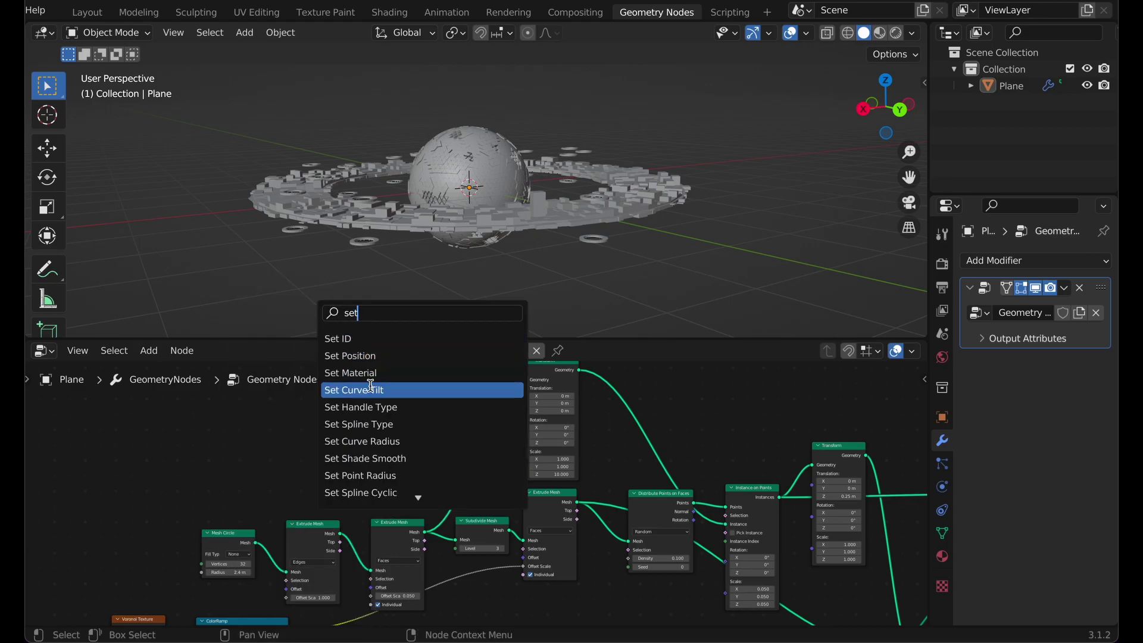
click(351, 373)
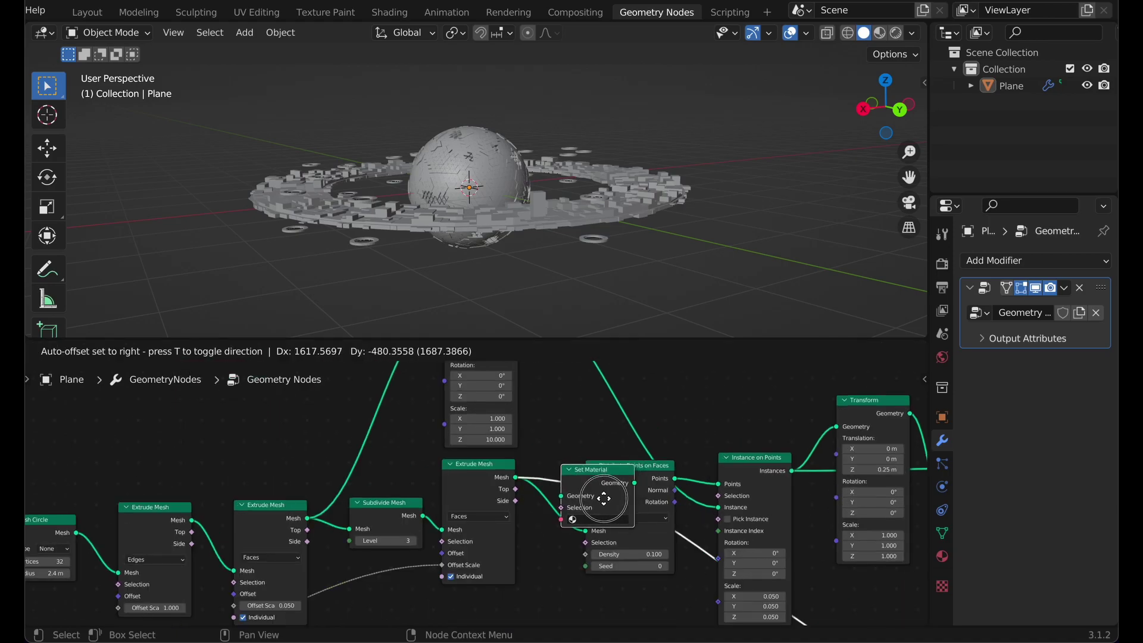
scroll(535, 487, down, 1)
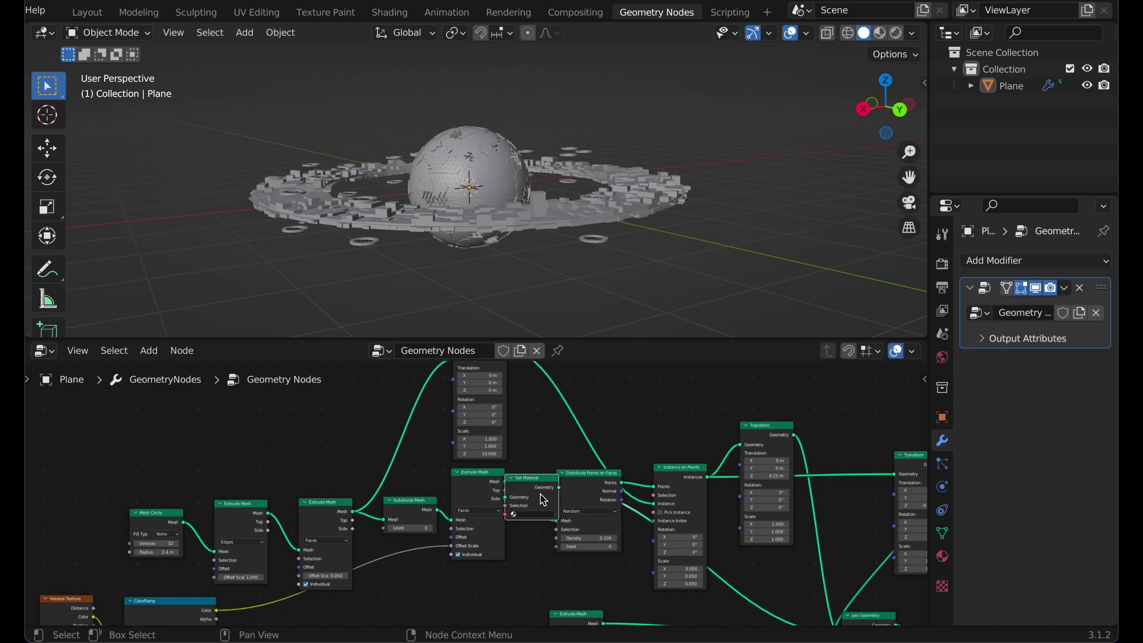
click(514, 464)
drag(524, 460, 508, 463)
Duplicate the Set Material node onto the link from the sphere's Extrude Mesh to Join Geometry
key(shift+d)
drag(536, 625, 667, 497)
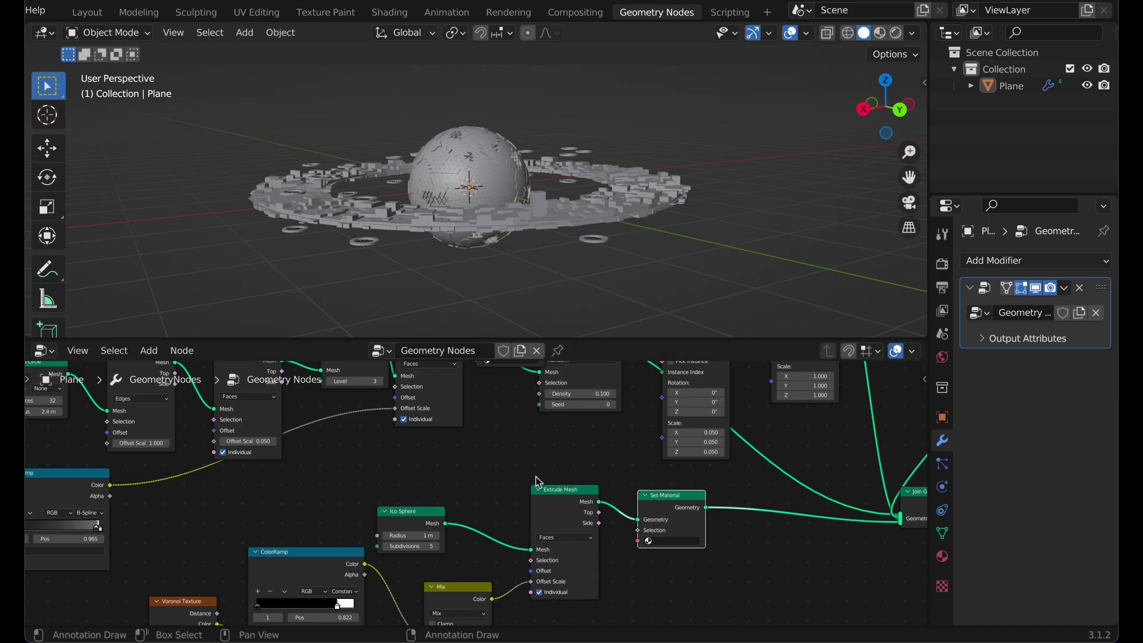
scroll(531, 476, down, 5)
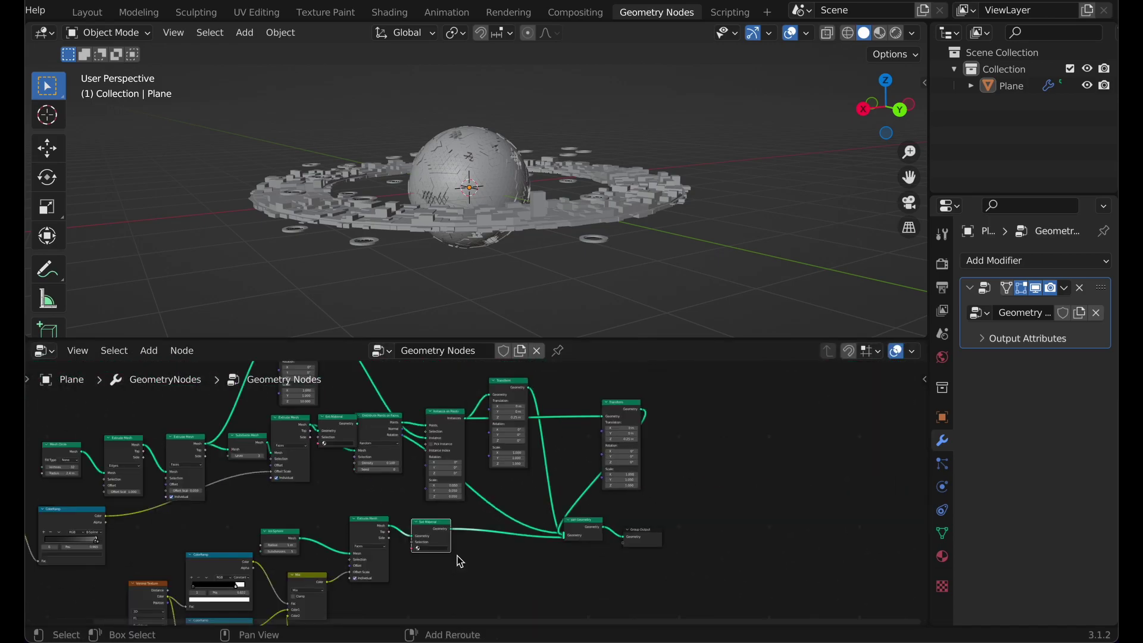
Duplicate Set Material onto the output links of both Transform nodes that offset the small rings, before Join Geometry
key(shift+d)
drag(601, 490, 621, 513)
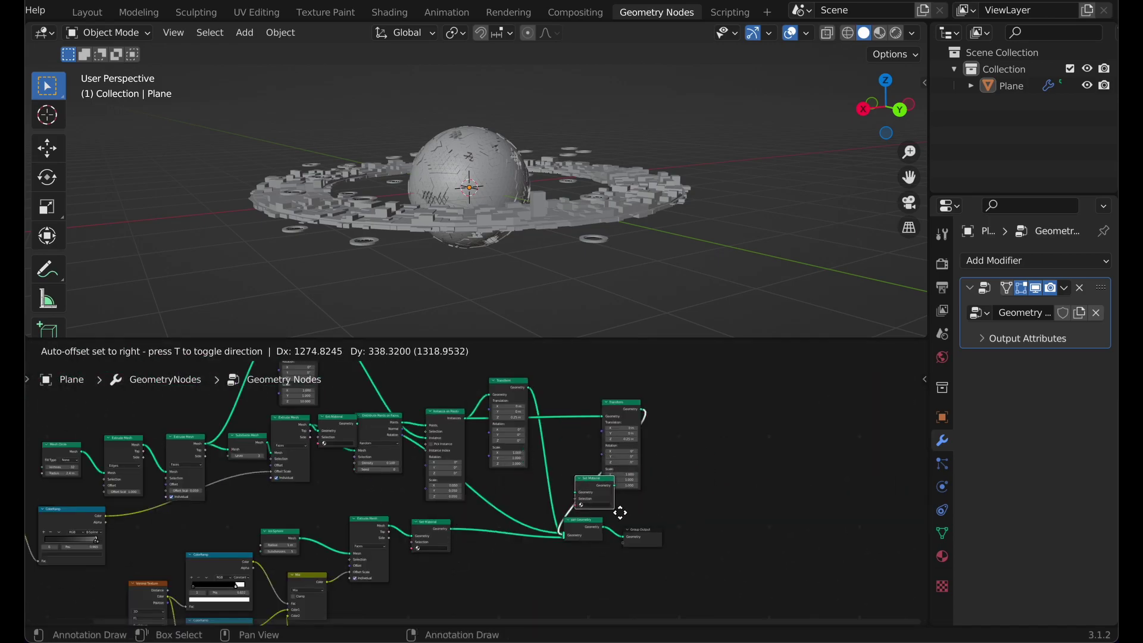
click(616, 511)
scroll(557, 507, up, 1)
middle_drag(492, 503, 268, 499)
scroll(441, 524, up, 3)
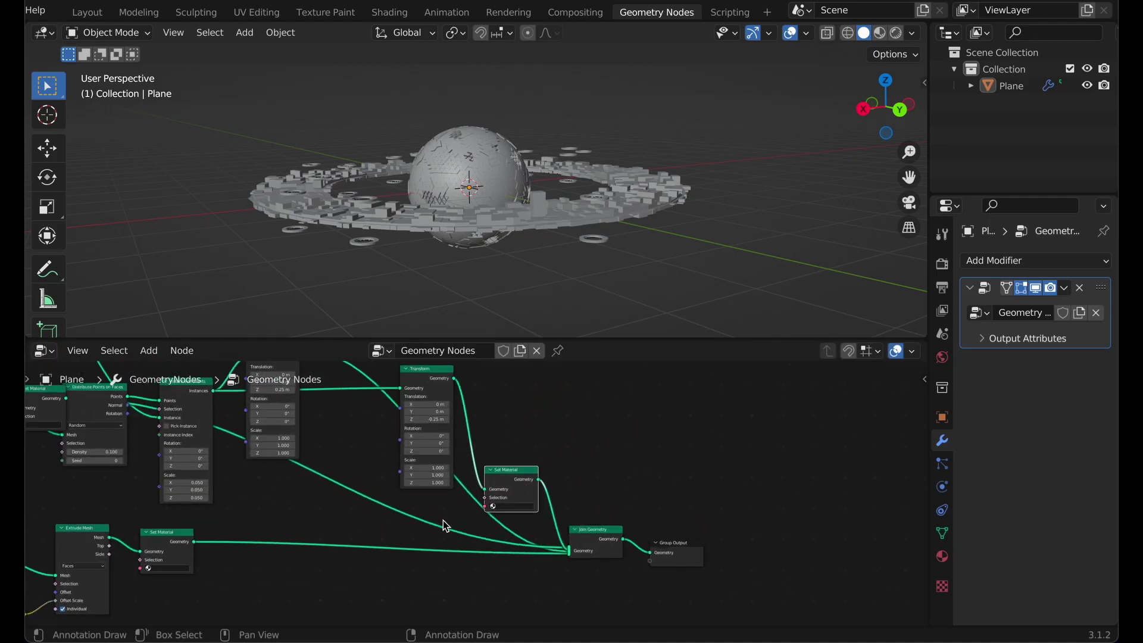
drag(446, 484, 482, 460)
drag(509, 510, 509, 513)
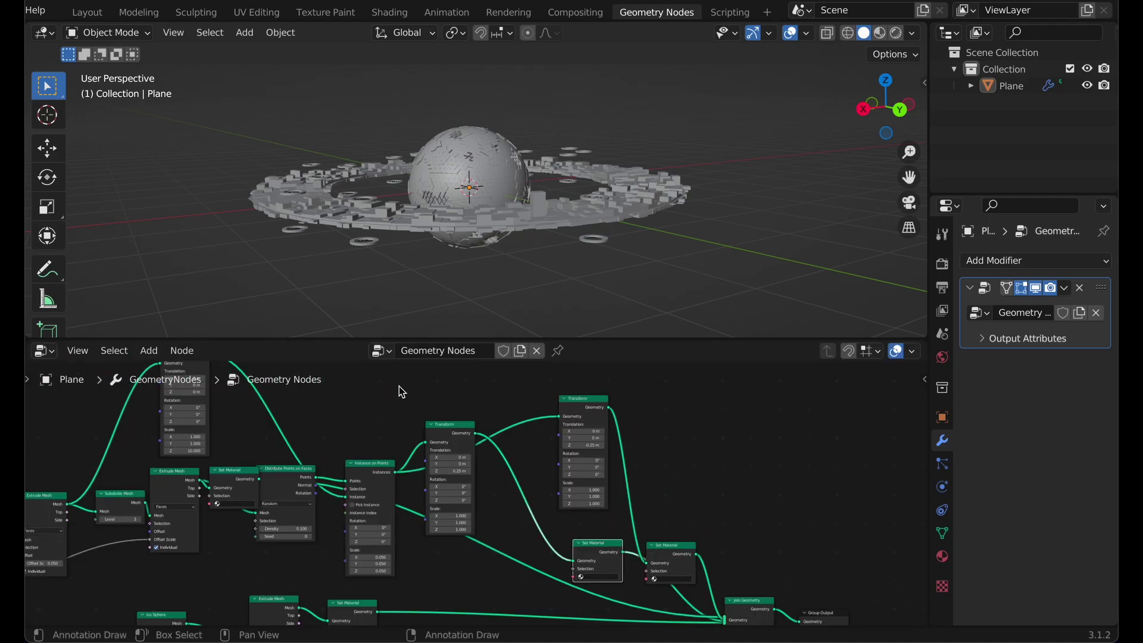
Create a material named Lights and assign it in the Set Material node after the 0.25 m Transform
middle_drag(452, 220, 459, 250)
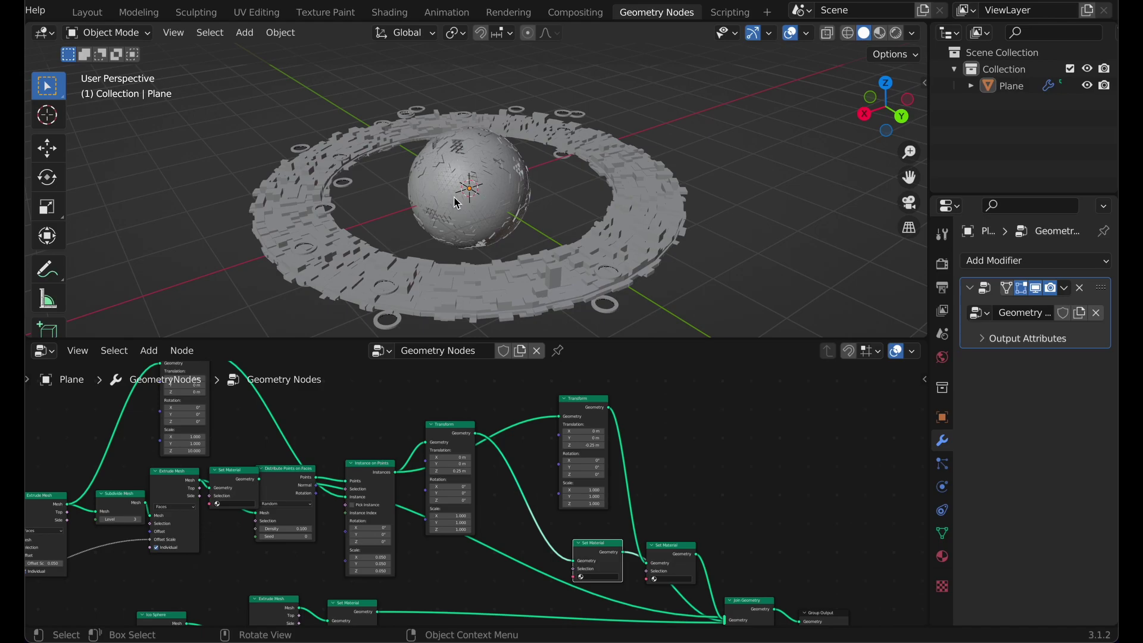
middle_drag(474, 300, 635, 279)
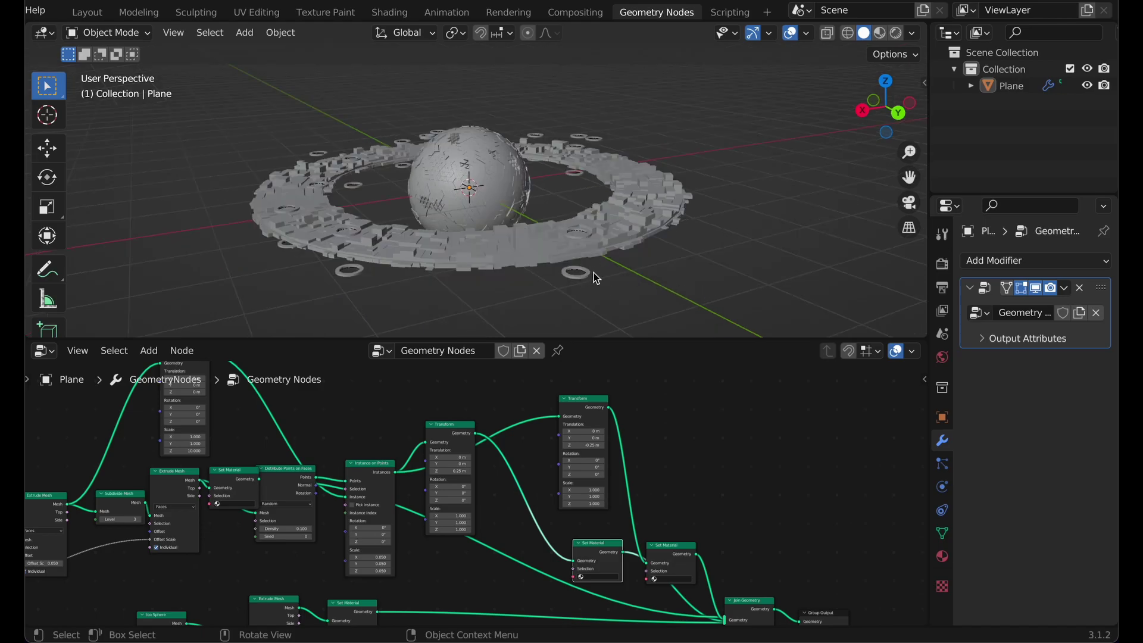
click(942, 556)
click(1012, 333)
double_click(1019, 265)
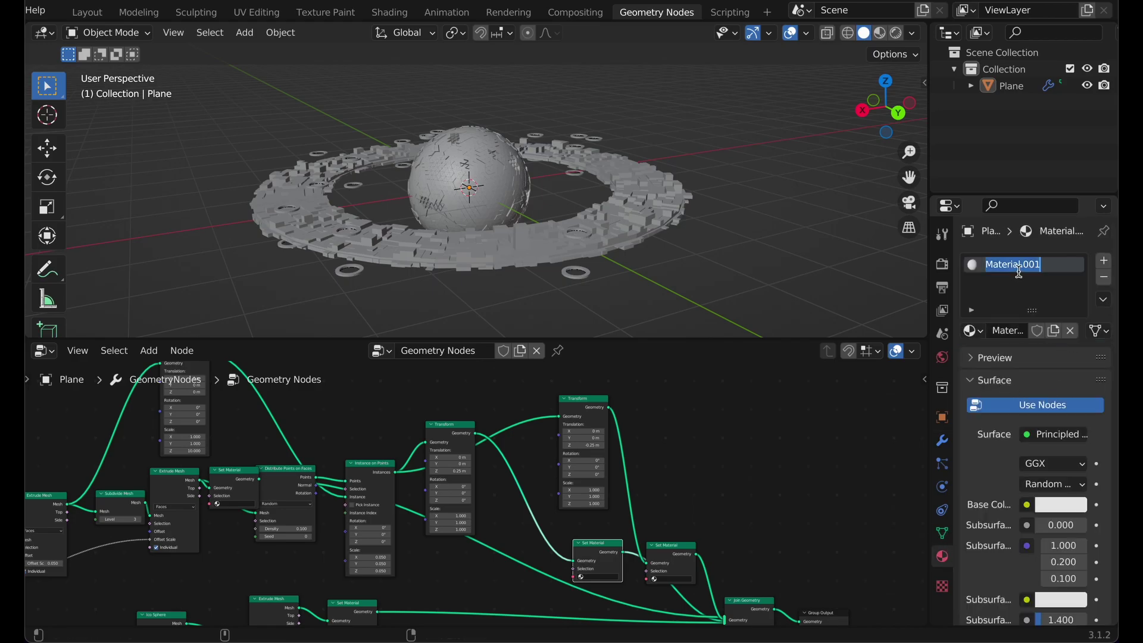
text(Lights)
key(Return)
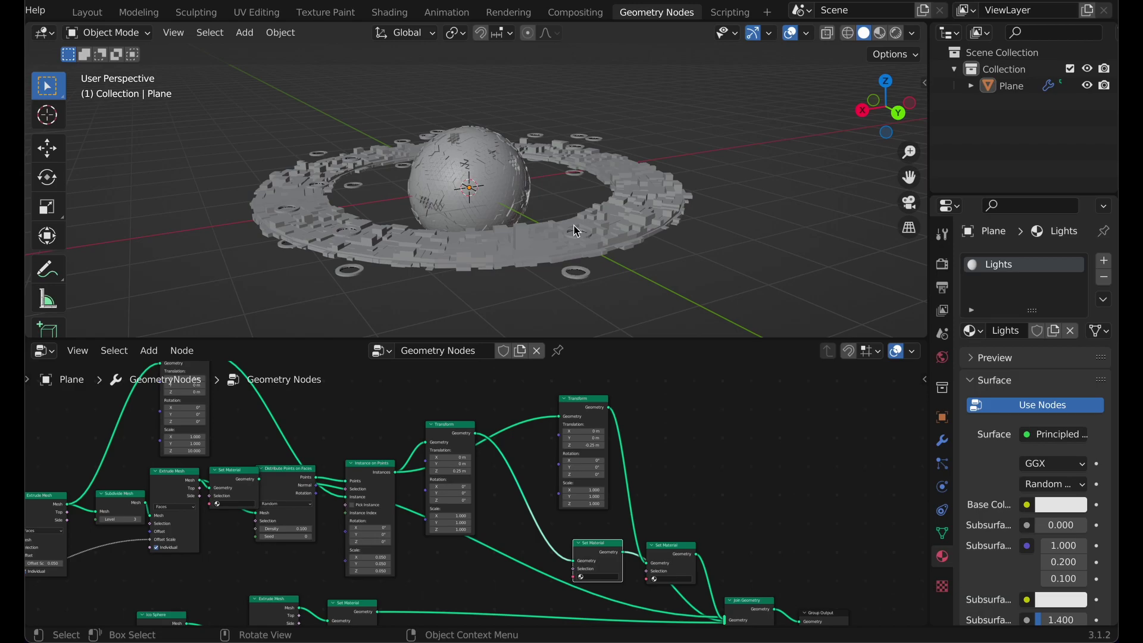
click(602, 580)
click(603, 503)
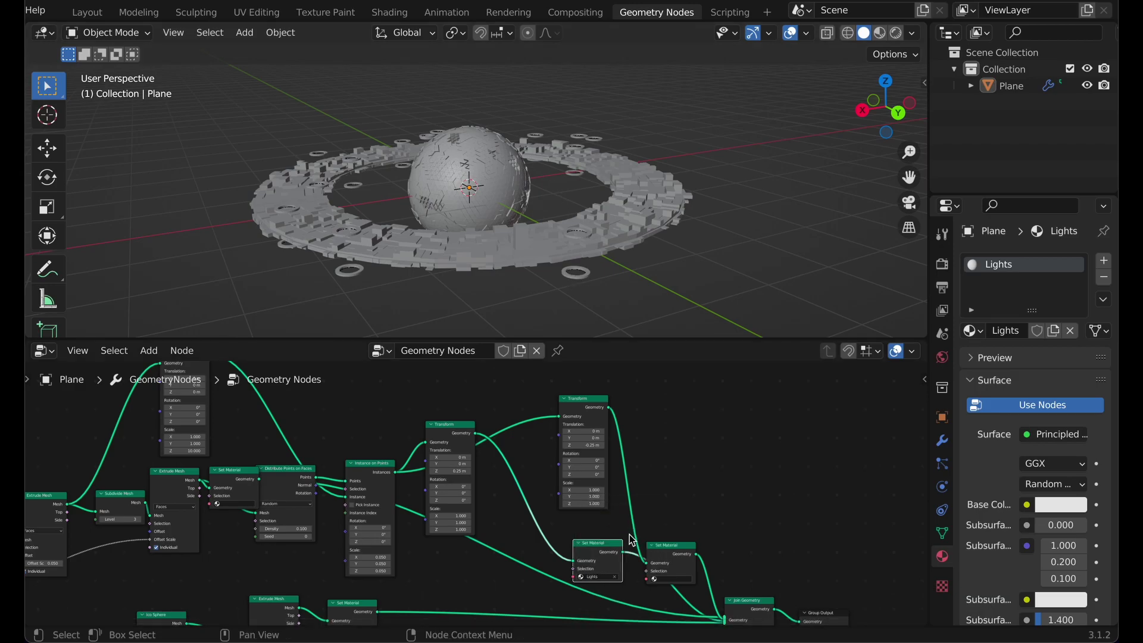
Assign the Lights material in the Set Material node after the second small-ring Transform
click(663, 580)
click(666, 506)
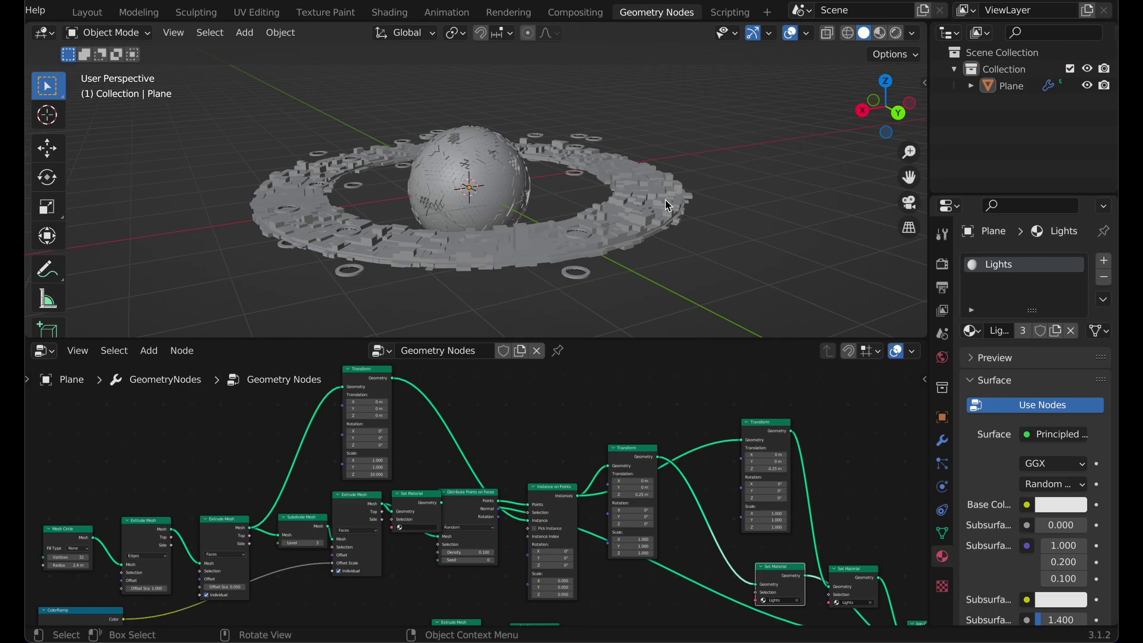
Select the ringed sphere object and add the Grid Metal material to it from the Realtime Materials add-on
key(a)
key(n)
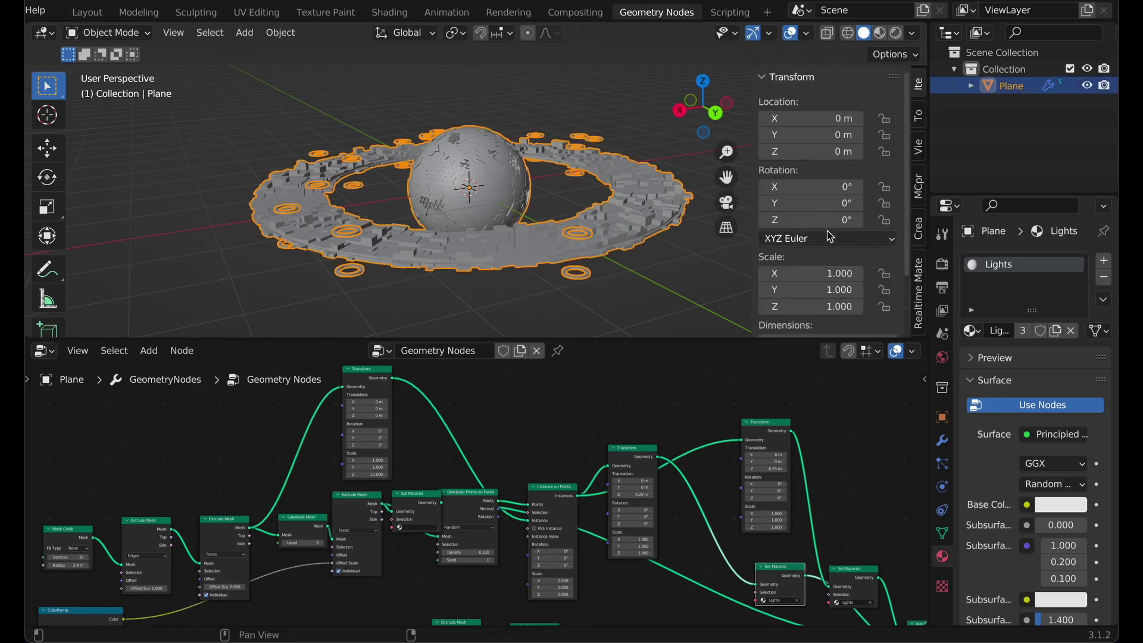
click(919, 291)
click(827, 101)
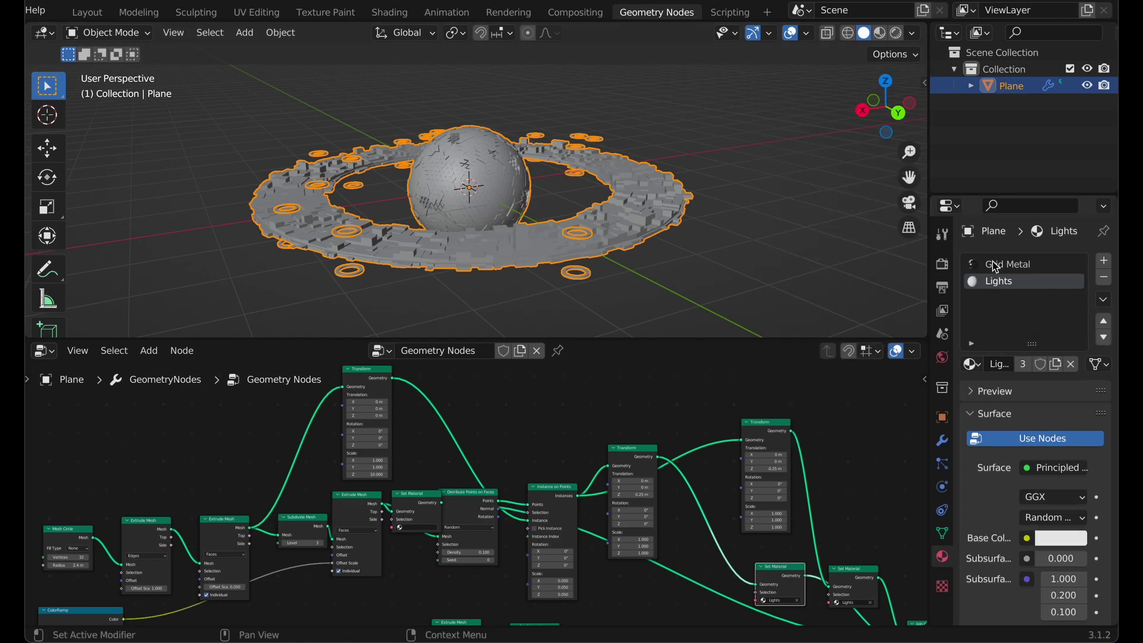
Assign the Grid Metal material in the large ring's Set Material node
middle_drag(816, 393, 675, 422)
middle_drag(586, 395, 568, 349)
scroll(576, 398, up, 5)
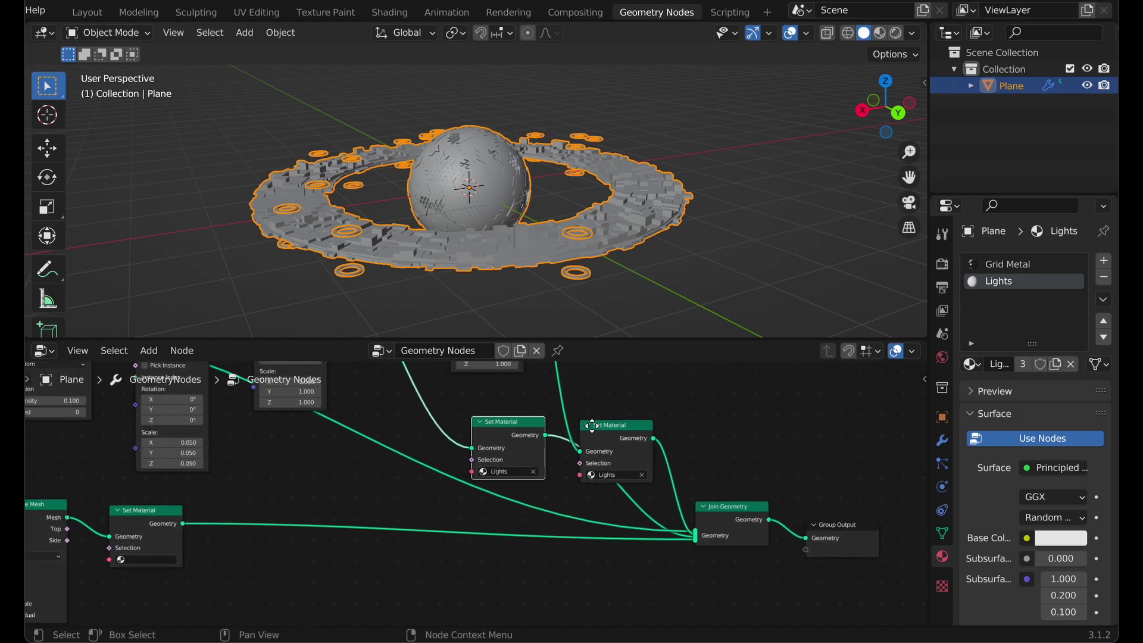
middle_drag(588, 424, 672, 468)
middle_drag(550, 431, 810, 548)
middle_drag(328, 365, 387, 401)
scroll(400, 470, down, 4)
scroll(435, 509, up, 3)
middle_drag(438, 509, 487, 419)
click(450, 449)
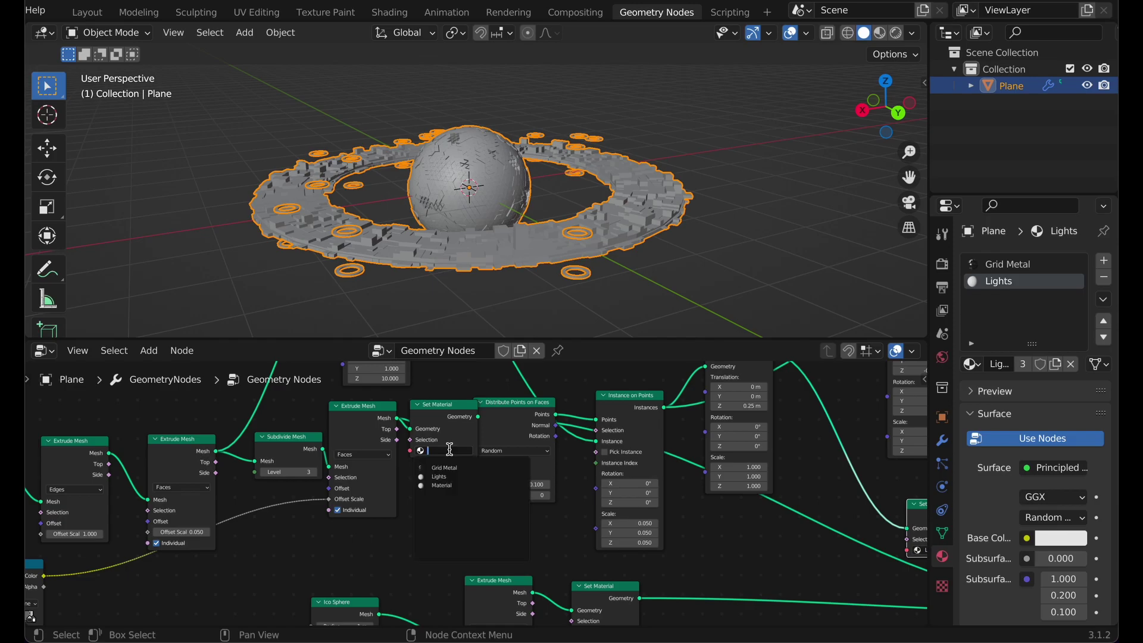
click(459, 468)
middle_drag(473, 517, 559, 316)
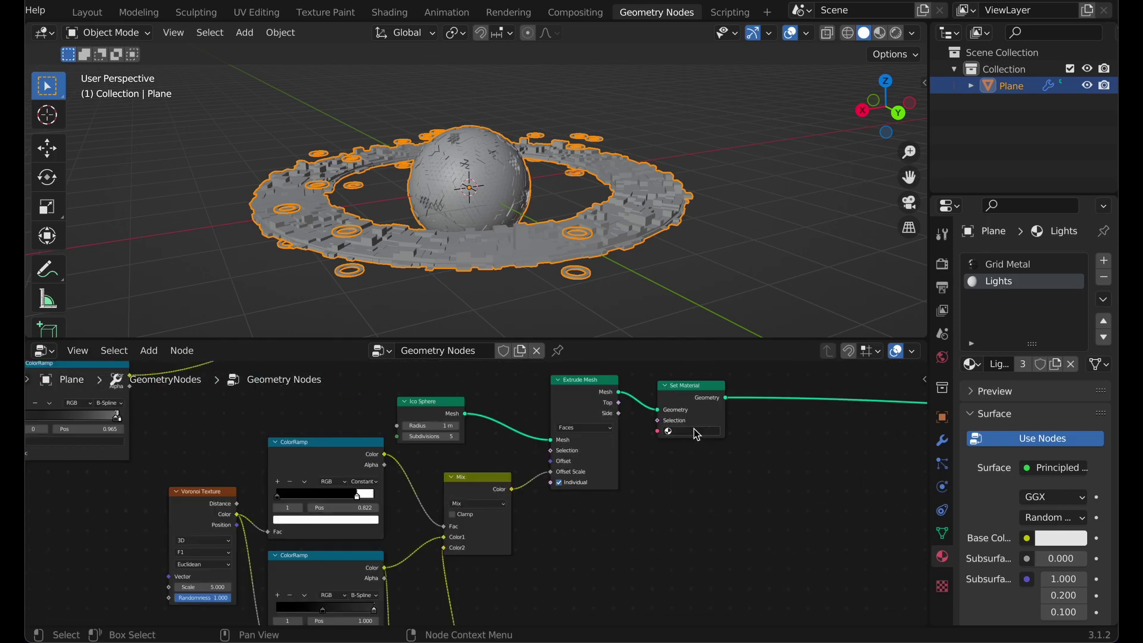
Switch to the Shading workspace and close its file browser and image editor areas
click(398, 13)
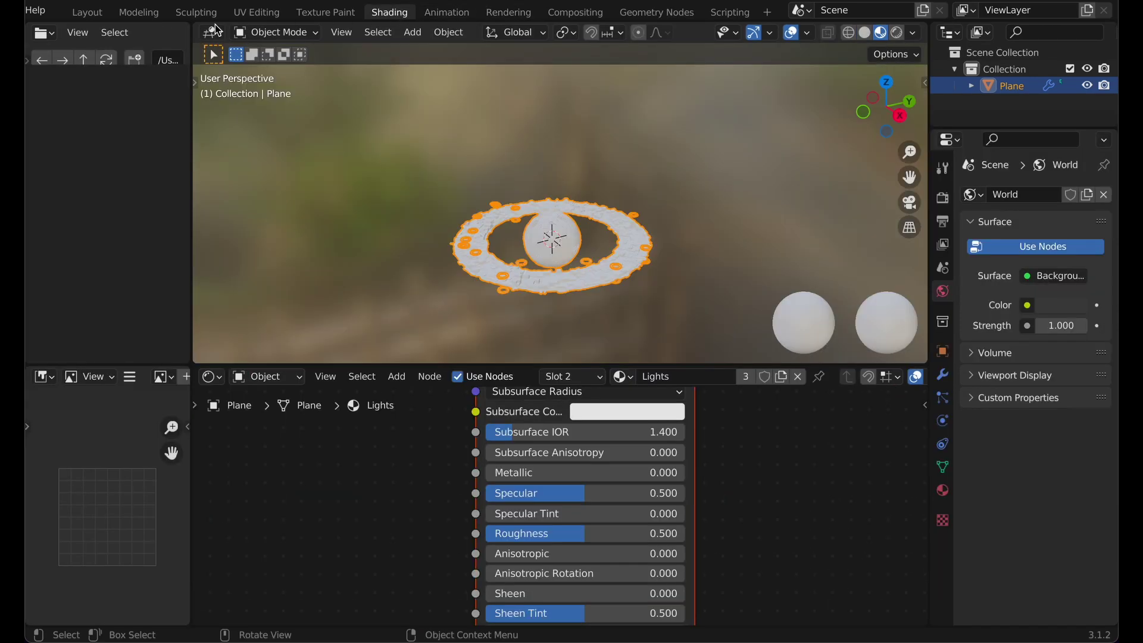
drag(197, 27, 155, 31)
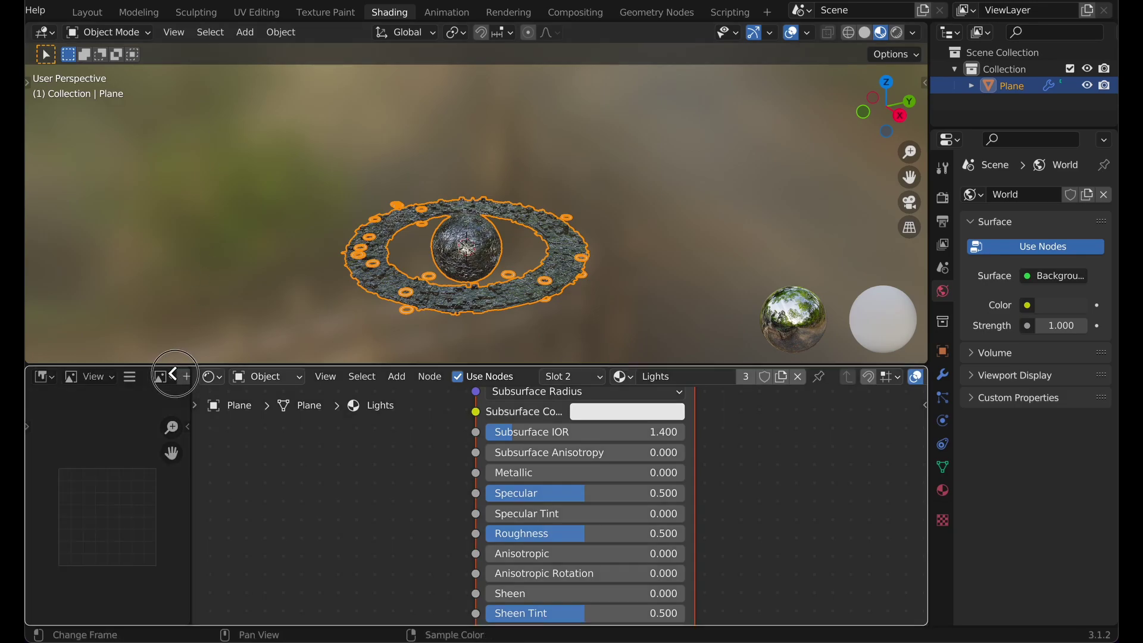
drag(175, 374, 171, 375)
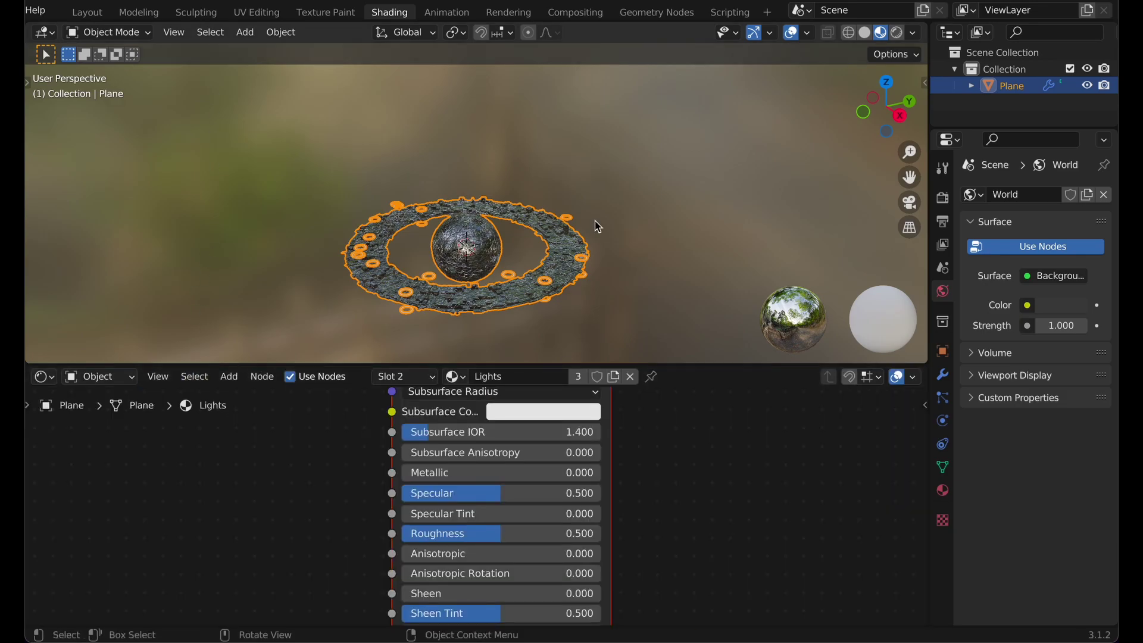
Show the 3D viewport in rendered shading and set the render engine to Cycles
click(902, 37)
click(943, 198)
click(1053, 195)
click(1054, 254)
scroll(625, 292, up, 5)
shift+middle_drag(625, 298, 625, 179)
middle_drag(625, 178, 599, 171)
scroll(511, 461, down, 2)
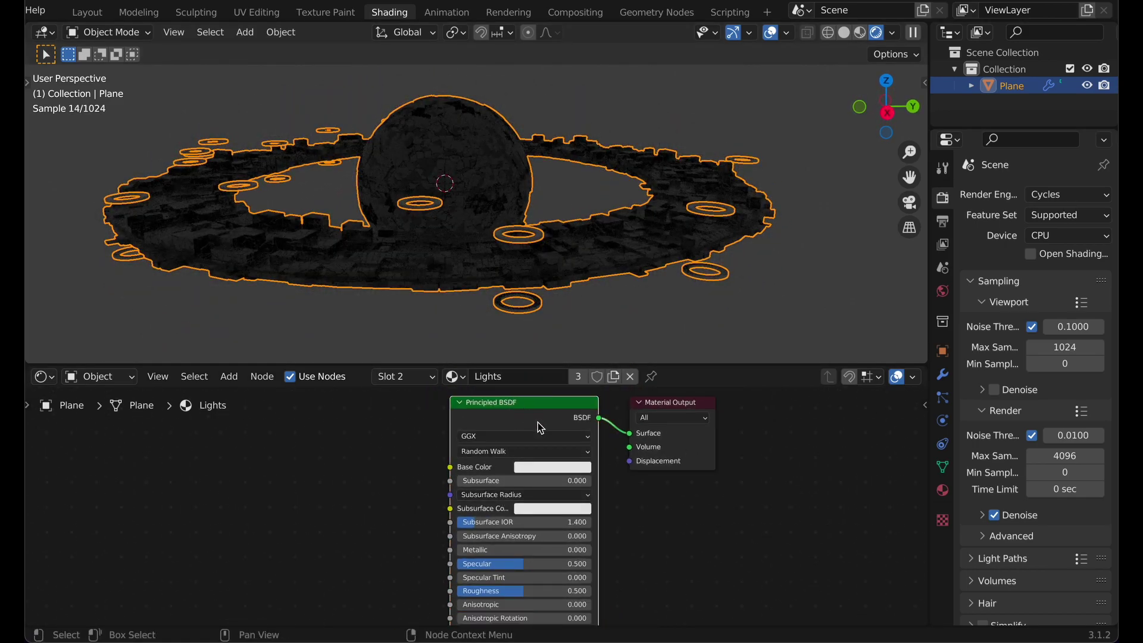
Replace the Lights material's Principled BSDF with an Emission shader linked to the Material Output's Volume
key(x)
key(shift+a)
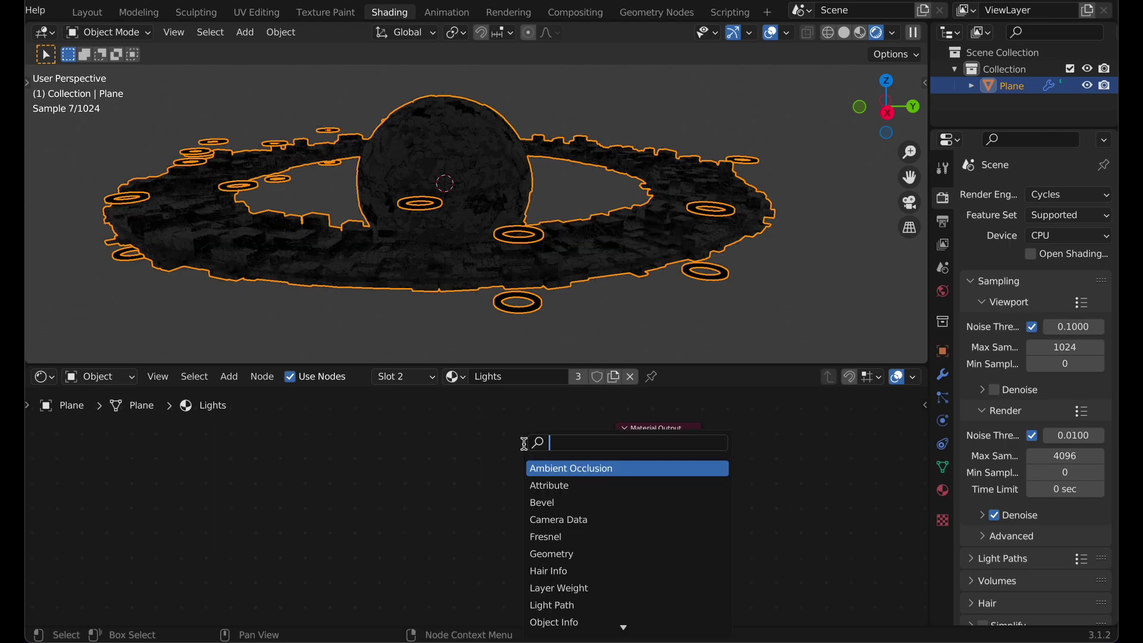
text(emi)
click(554, 471)
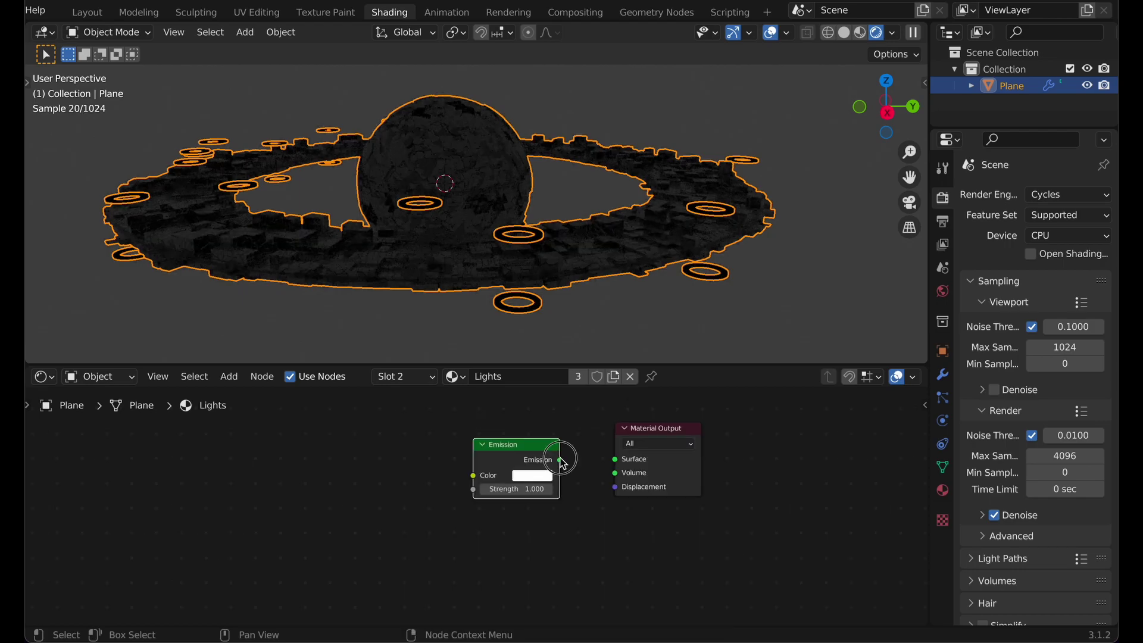
drag(559, 460, 615, 459)
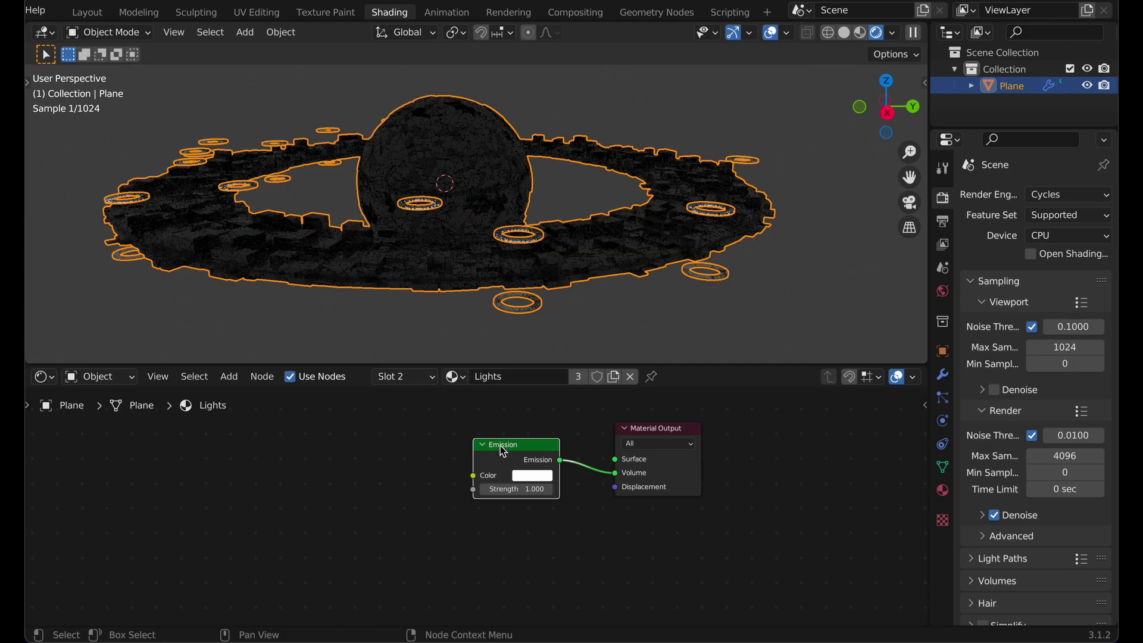
Set the Emission shader's color to cyan with hue 0.537, saturation 0.867 and value 1.000
drag(500, 445, 498, 464)
click(530, 494)
drag(577, 383, 566, 333)
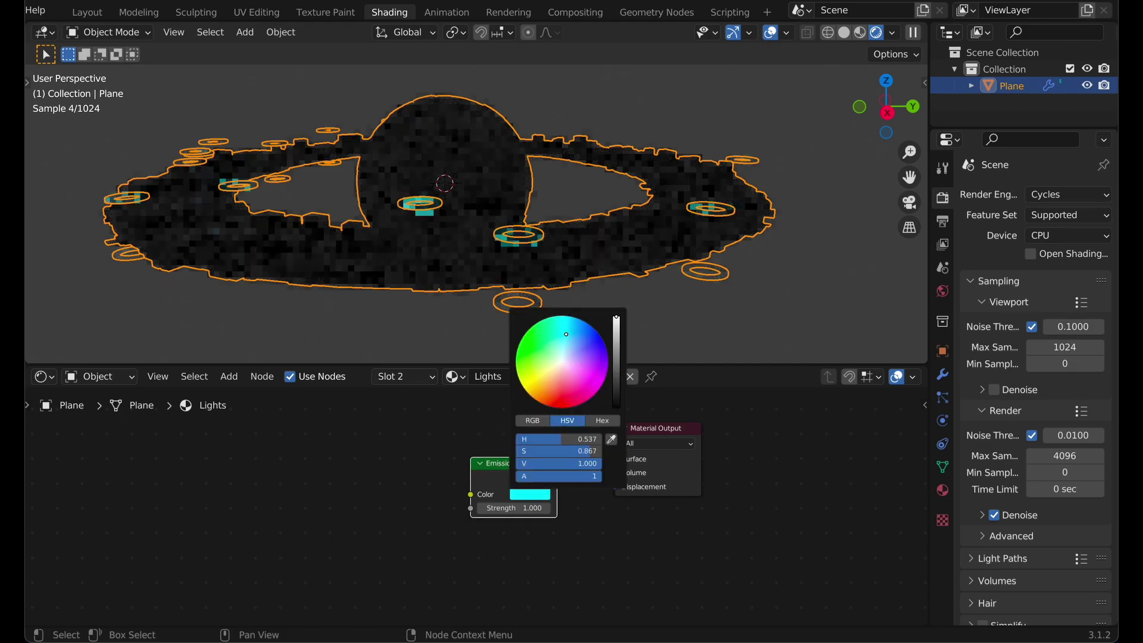
Add a Glass BSDF above the Emission node and connect it to the Material Output's Surface
middle_drag(523, 474, 520, 534)
key(shift+a)
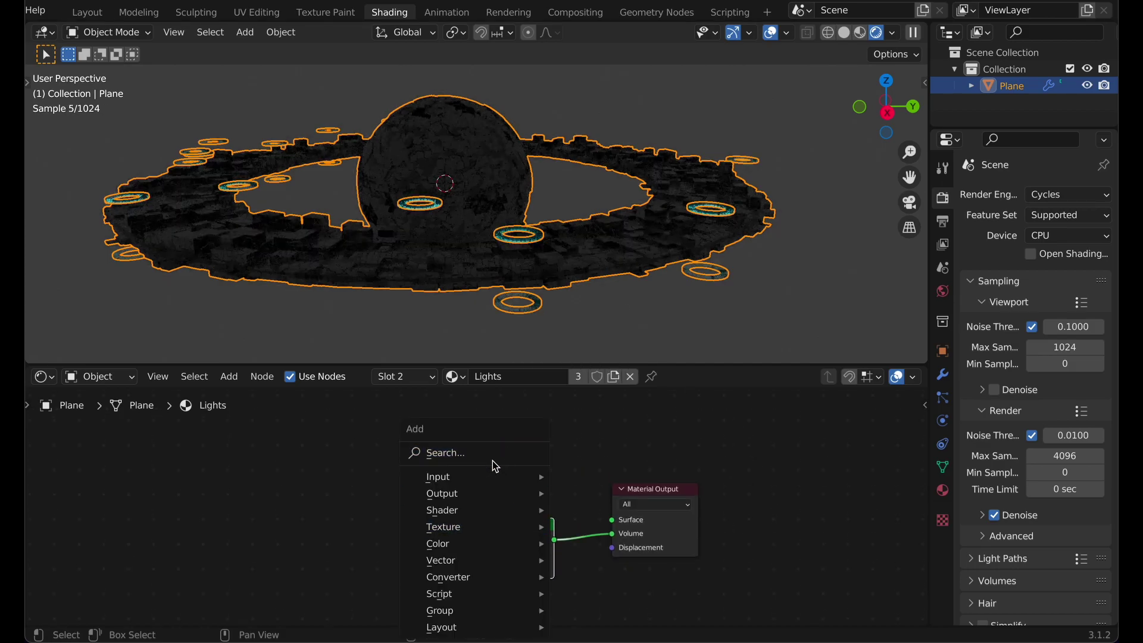
click(492, 455)
text(glas)
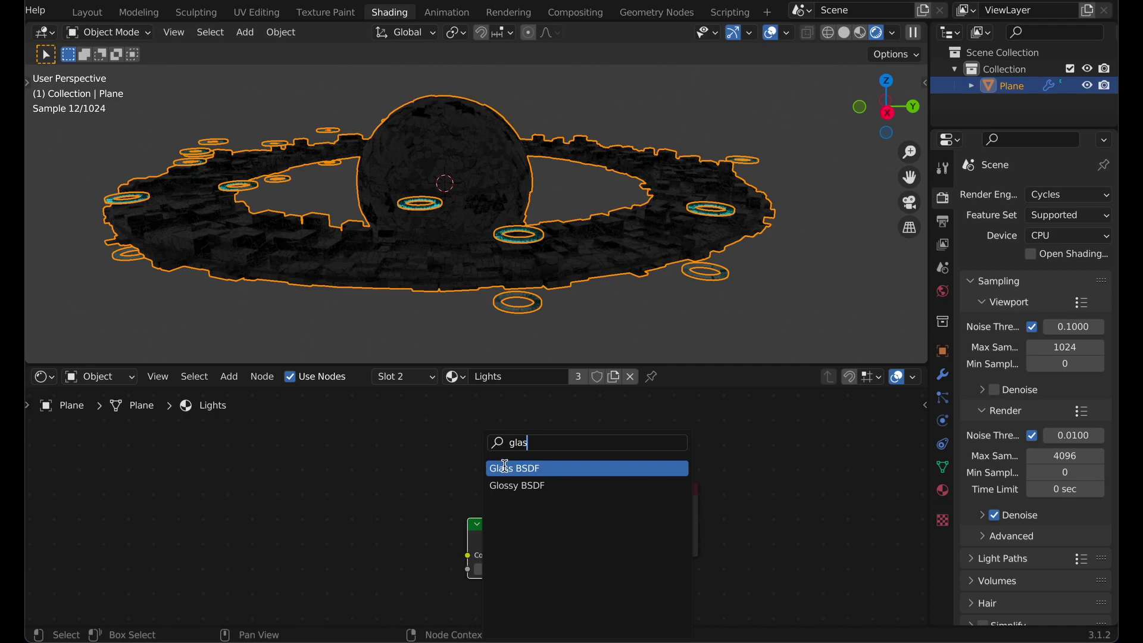
click(505, 468)
click(506, 468)
drag(556, 426, 611, 520)
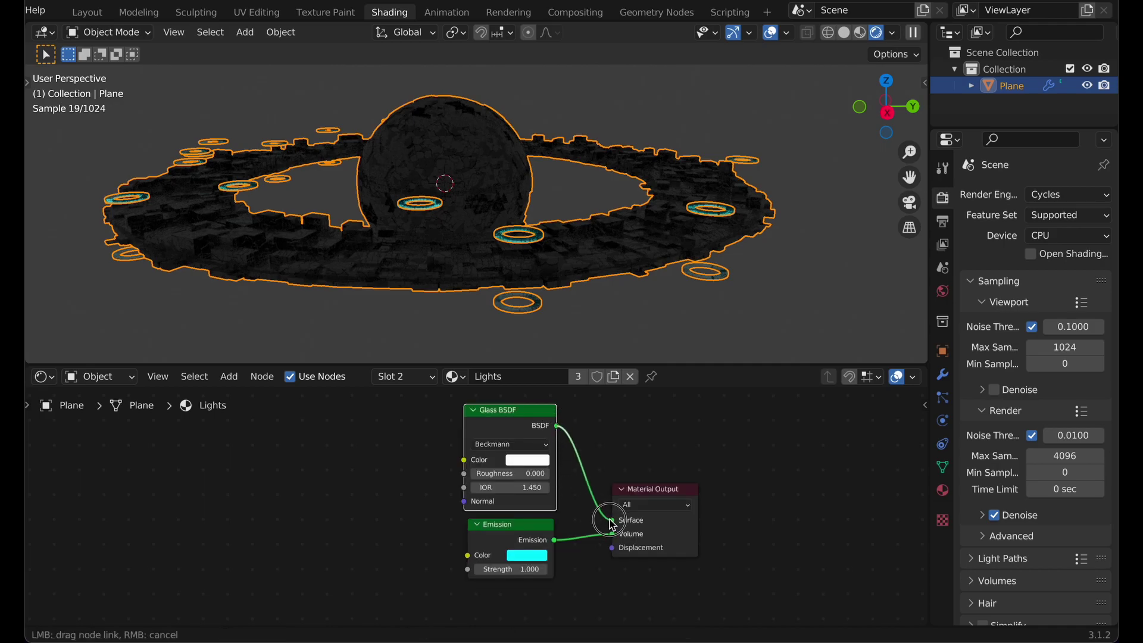
Set the Glass BSDF's roughness to 0.25, then deselect the object and inspect the glowing small rings
click(528, 473)
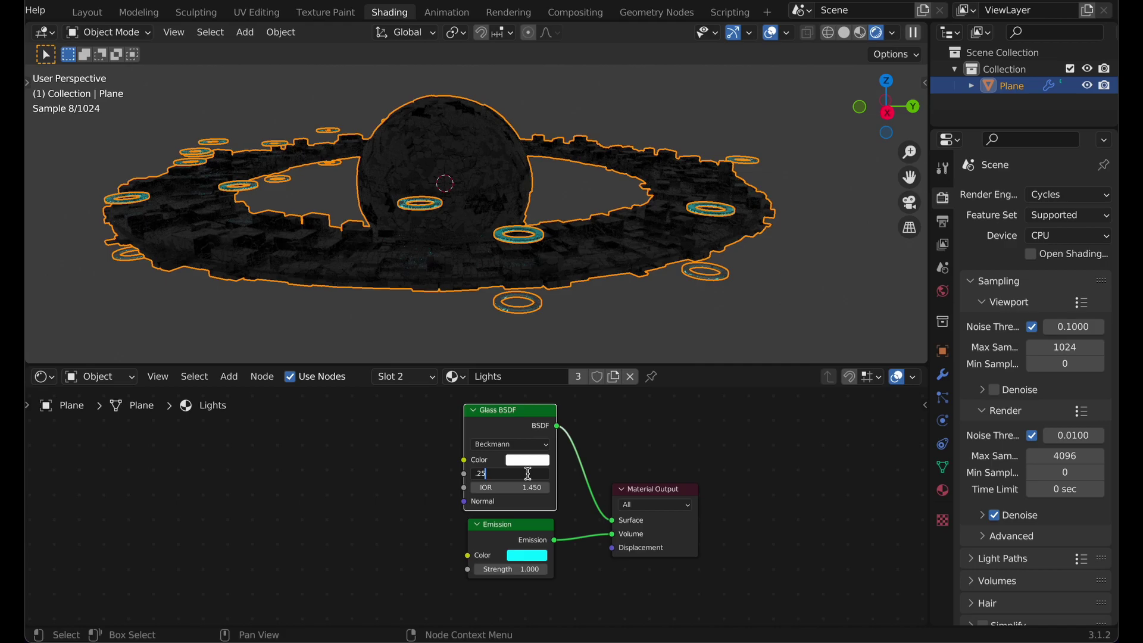
text(.25)
key(Return)
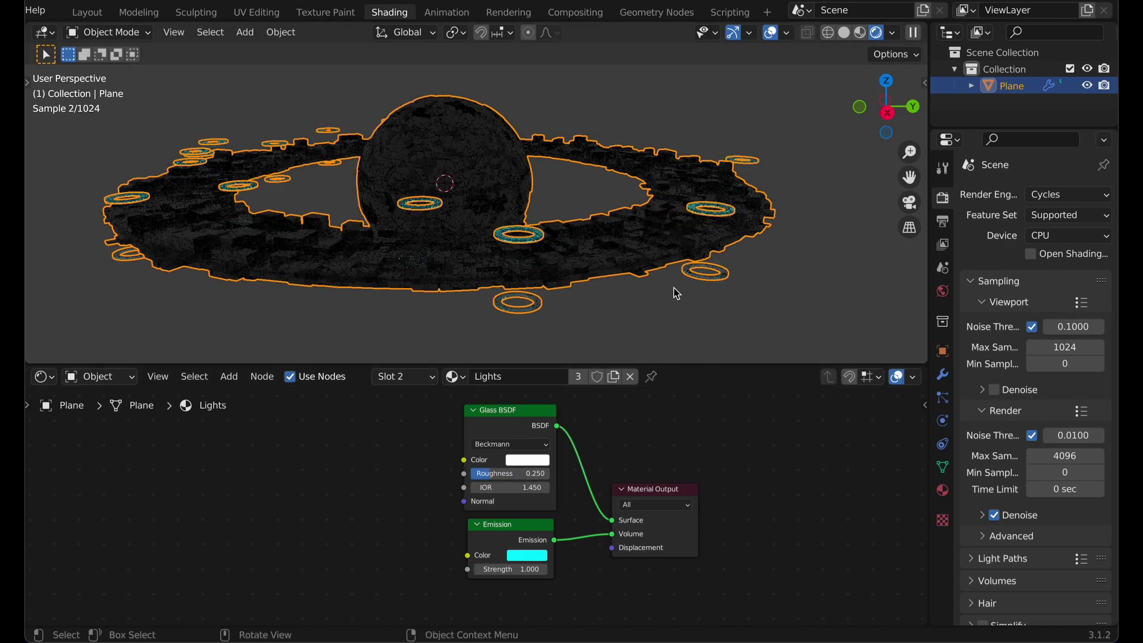
click(641, 294)
middle_drag(641, 294, 409, 184)
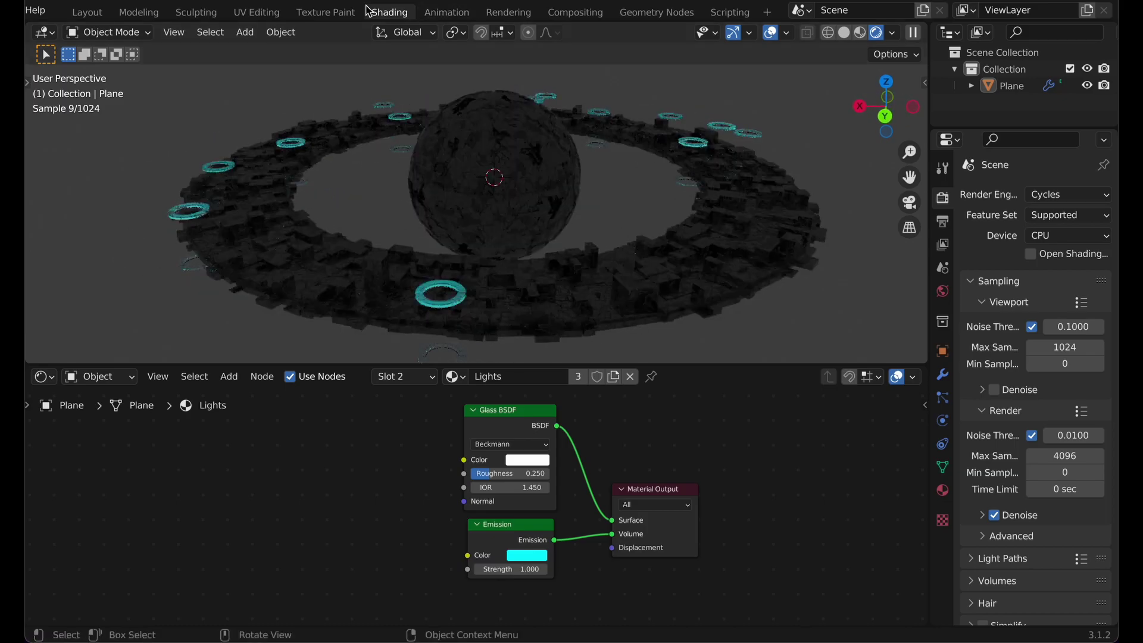
Switch to the Layout workspace and add an area light at the sphere's center
scroll(206, 20, left, 2)
click(143, 11)
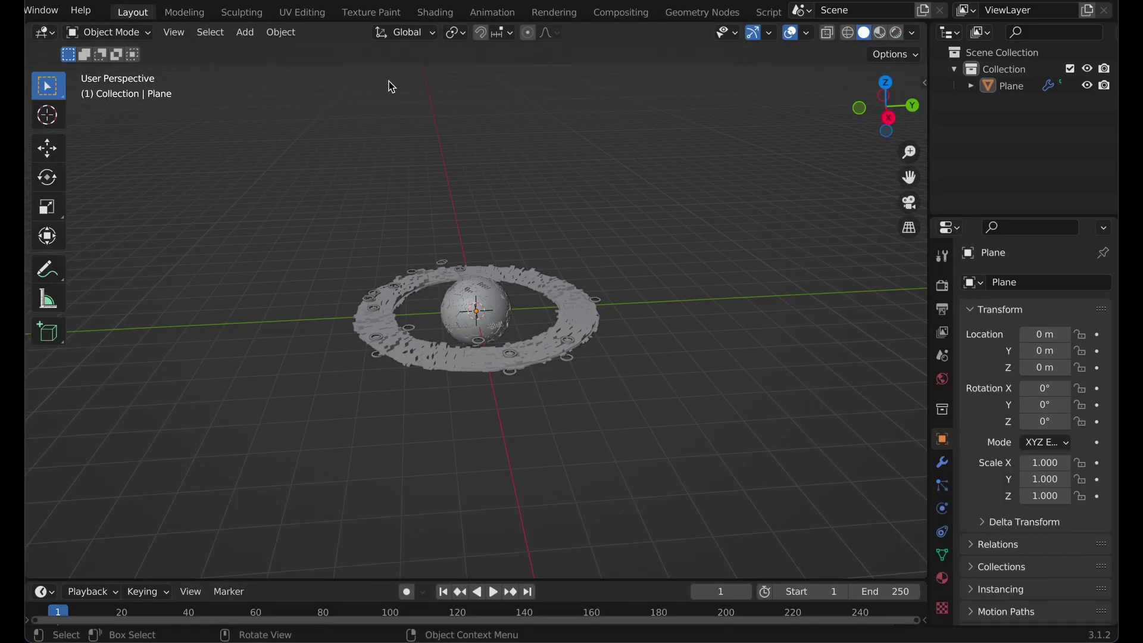
middle_drag(390, 85, 607, 253)
key(shift+a)
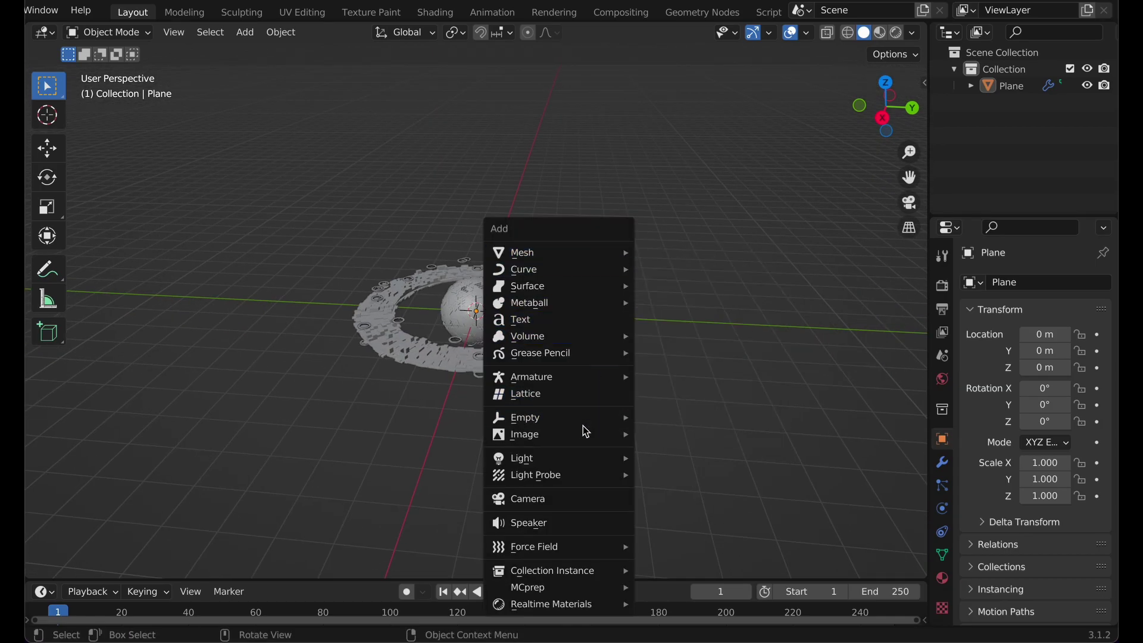
mouse_move(587, 458)
click(664, 508)
middle_drag(516, 345, 519, 347)
Move the area light 4 m along the Y axis, just outside the ring
key(g)
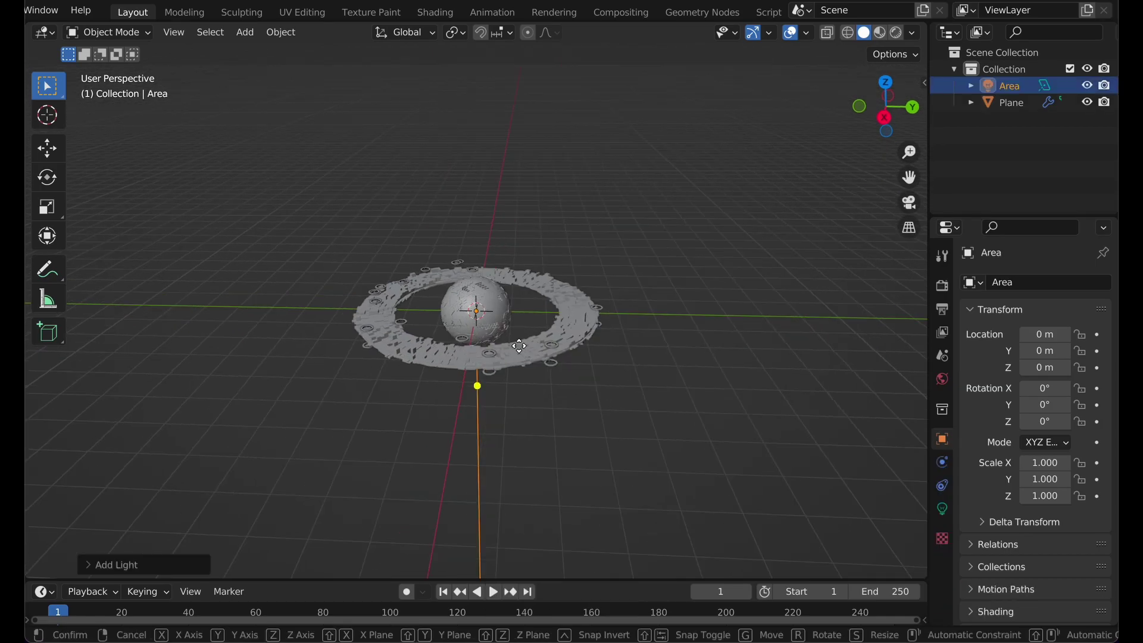
key(y)
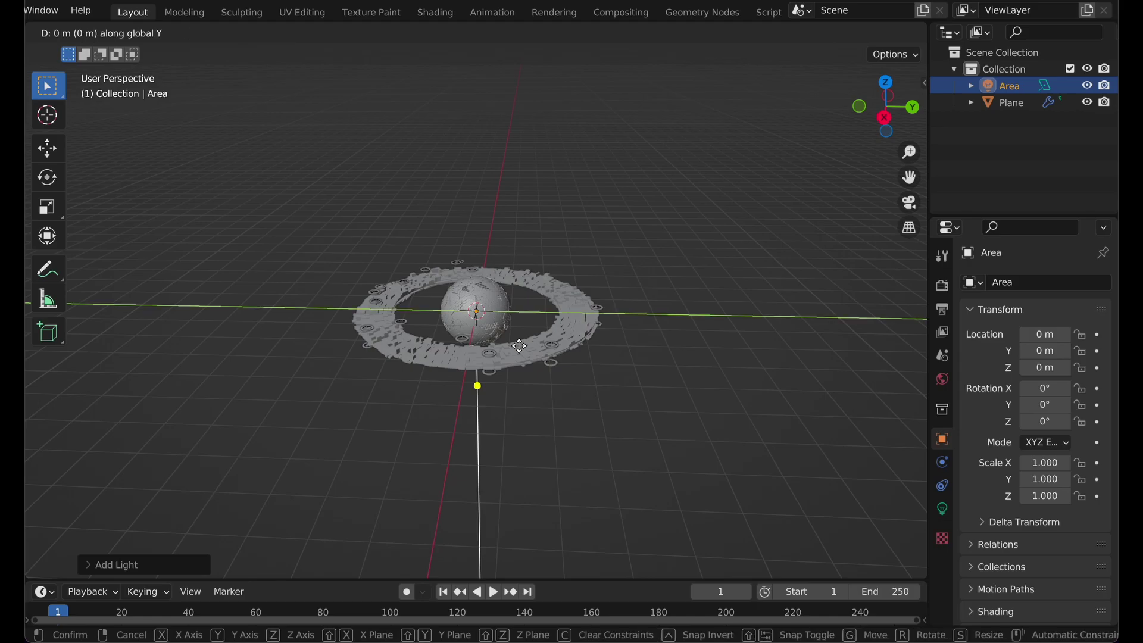
click(649, 356)
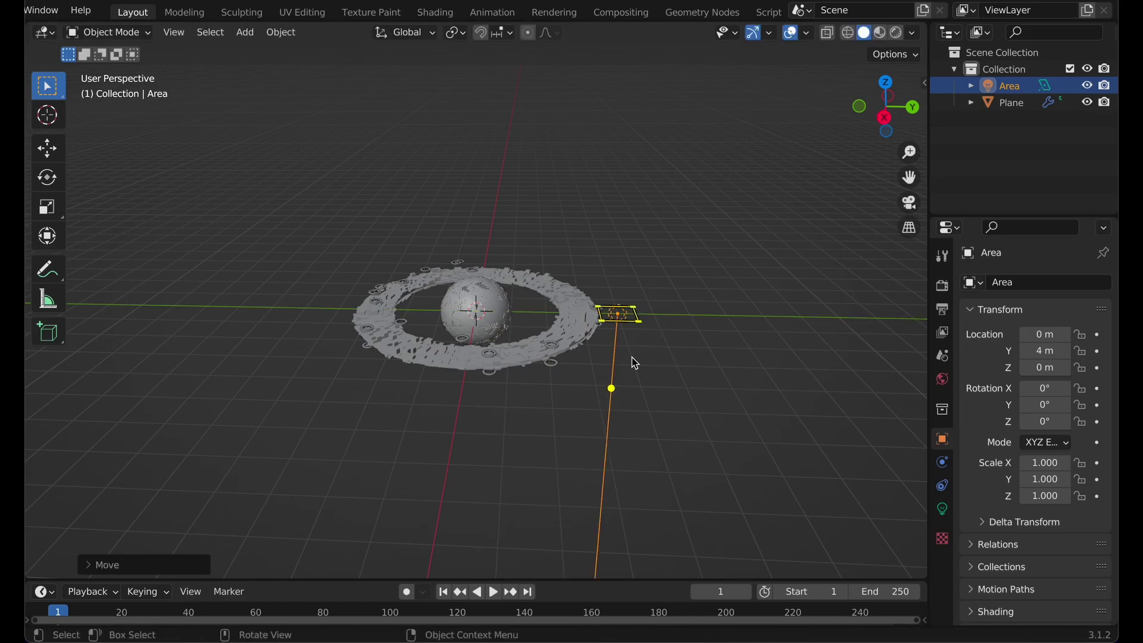
Rotate the area light about X in 90° increments to 270° so that it faces the sphere
text(r)
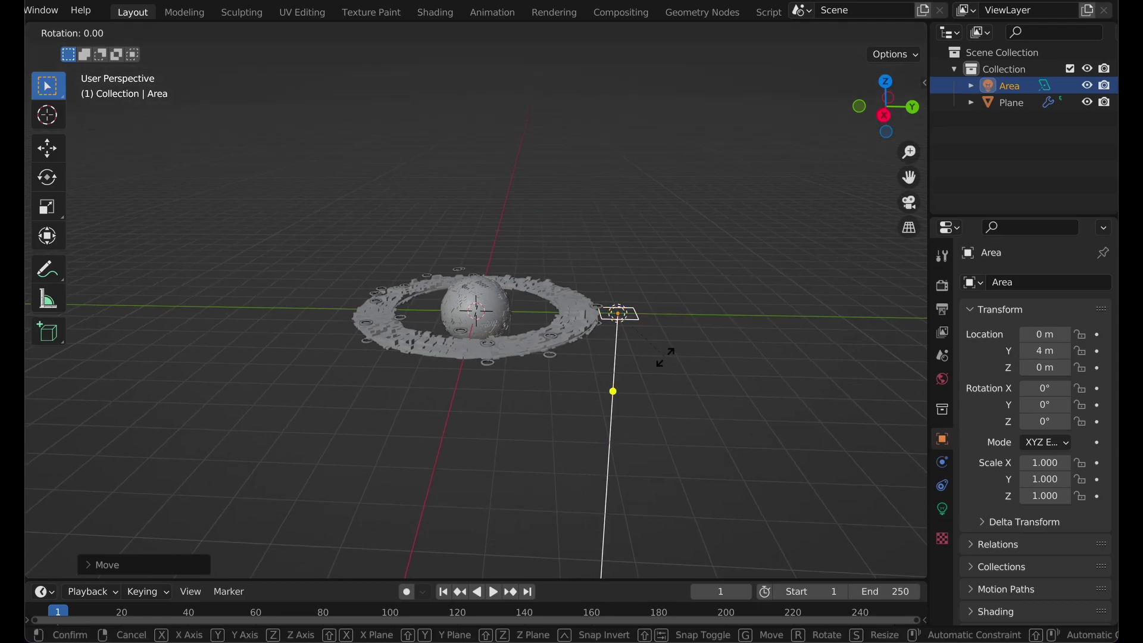
text(x90)
key(Return)
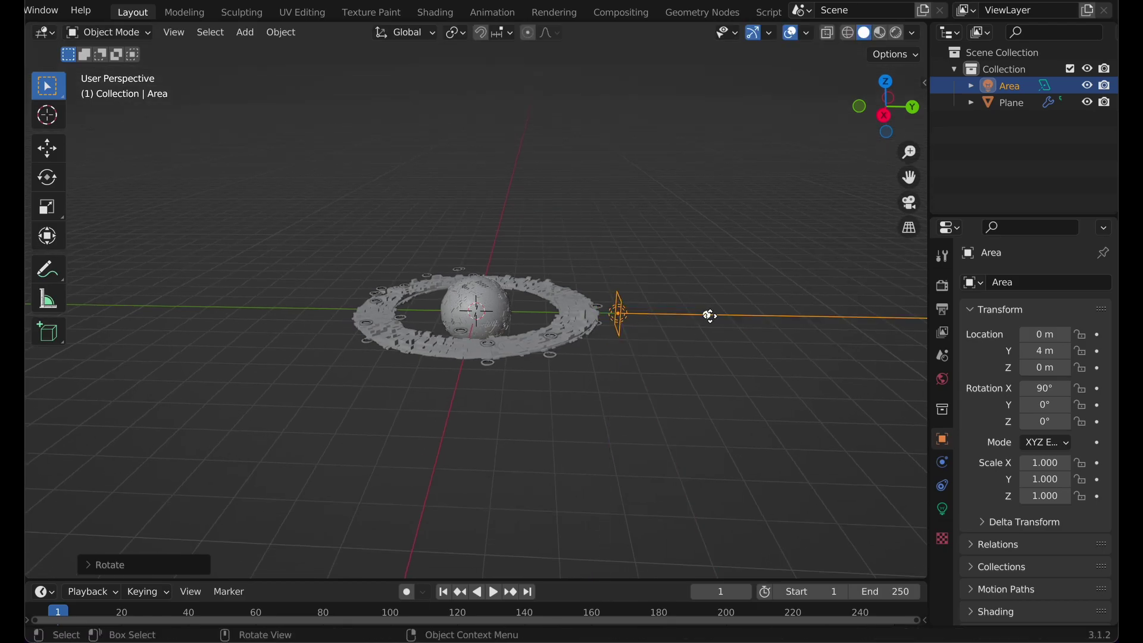
key(shift+r)
key(shift+r)
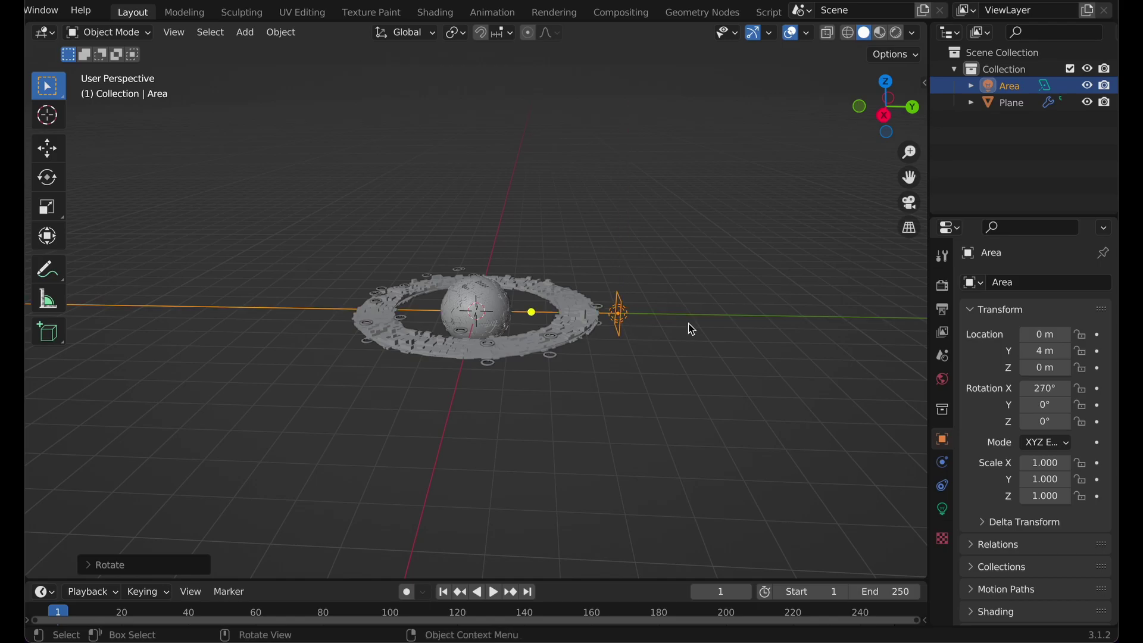
Scale the area light uniformly to 4.000
middle_drag(633, 336, 536, 401)
key(s)
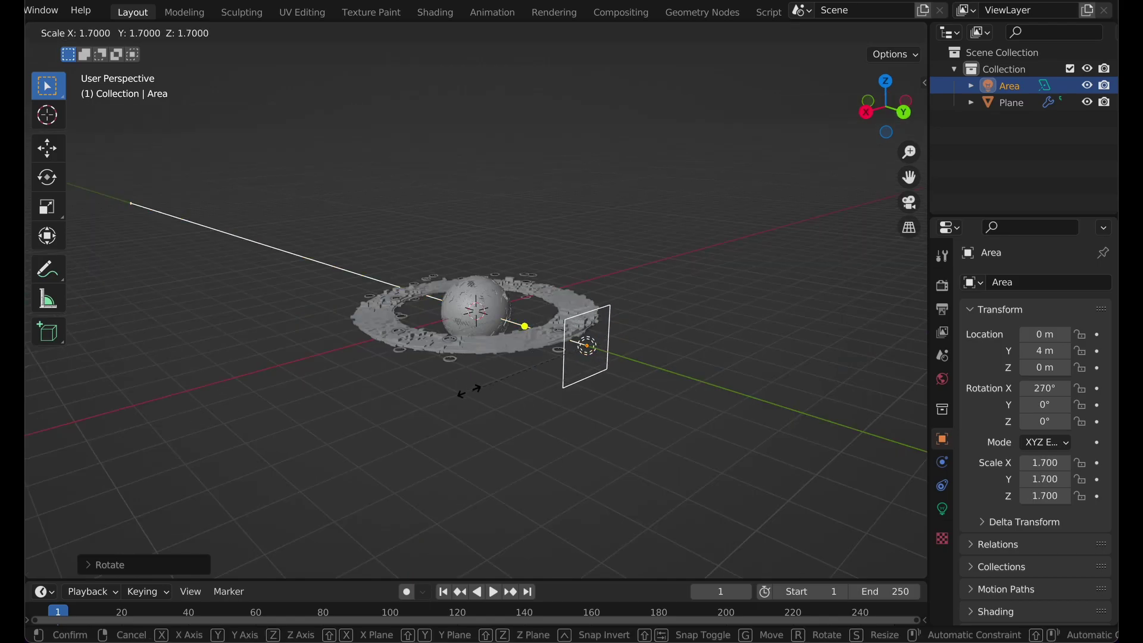
mouse_move(408, 388)
click(310, 379)
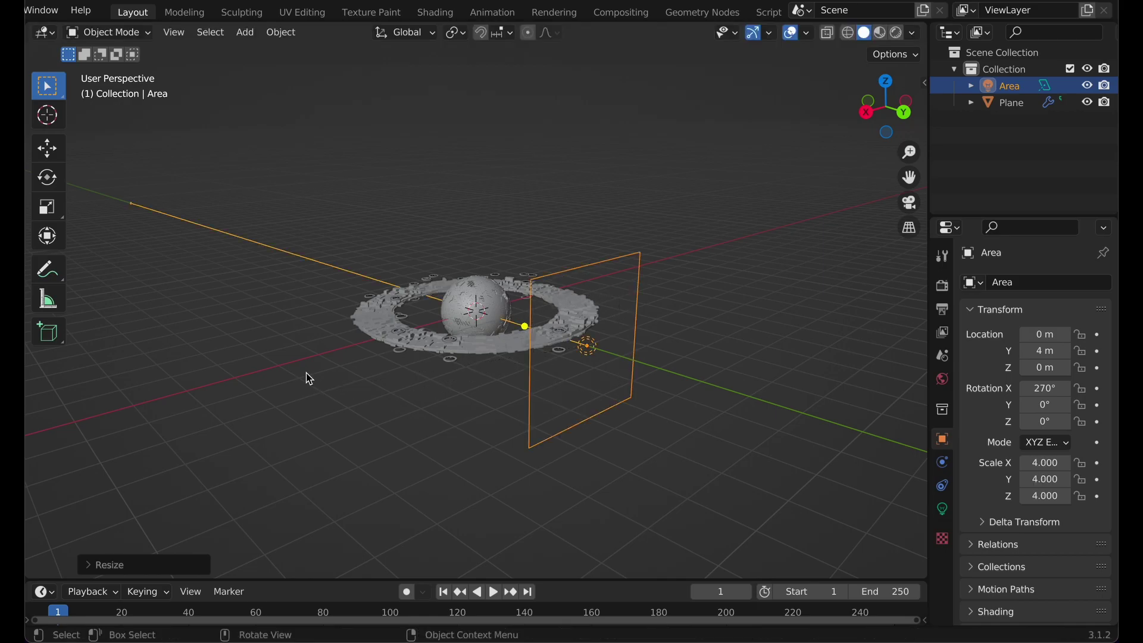
Change the area light's shape to Disk
middle_drag(310, 379, 467, 393)
click(943, 510)
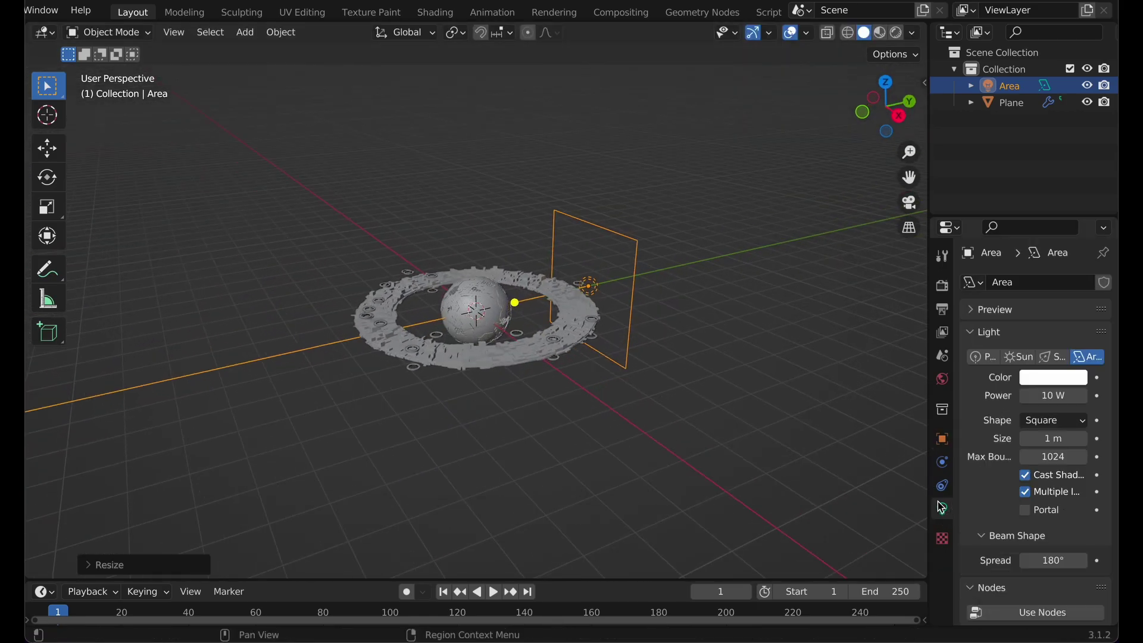
click(1054, 420)
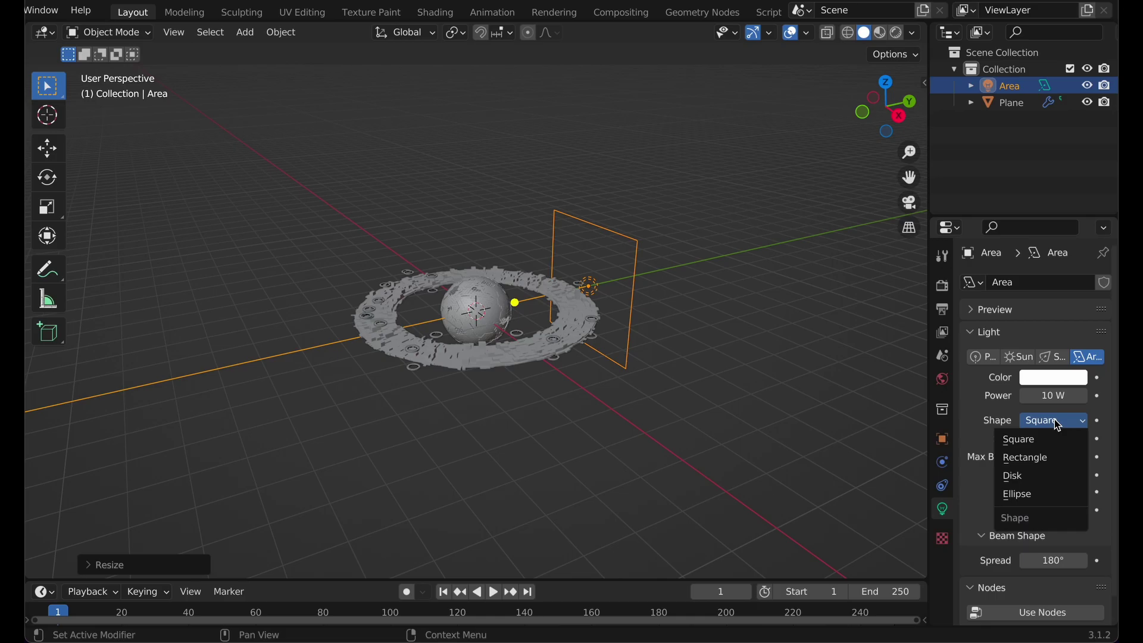
click(1036, 475)
middle_drag(631, 381, 658, 411)
key(s)
key(Escape)
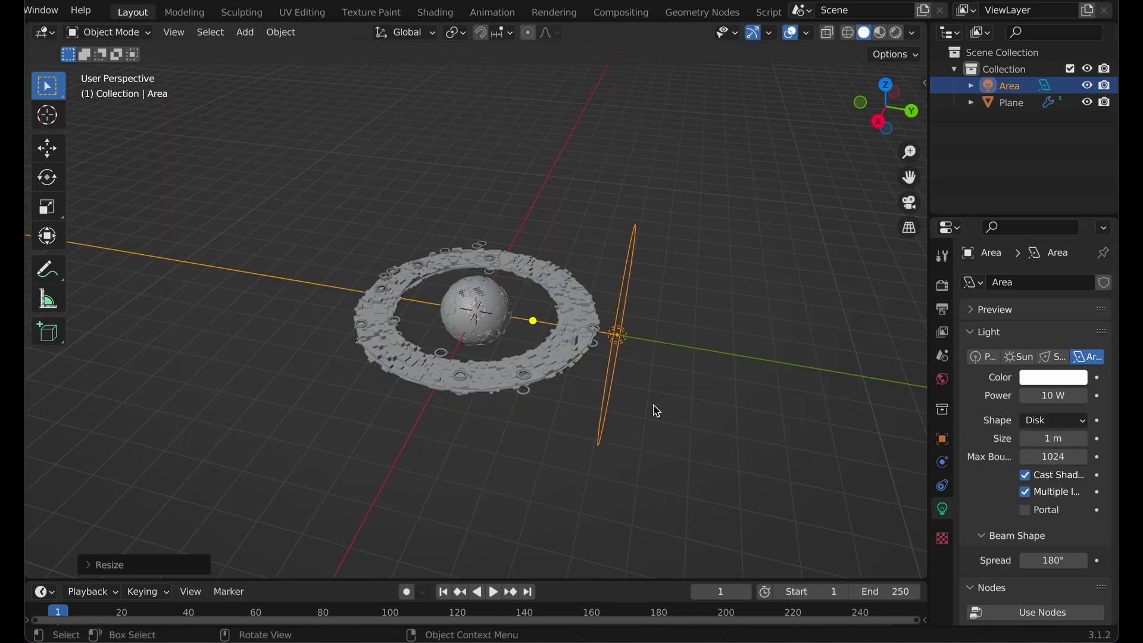
Set the transform pivot point to 3D Cursor
click(460, 37)
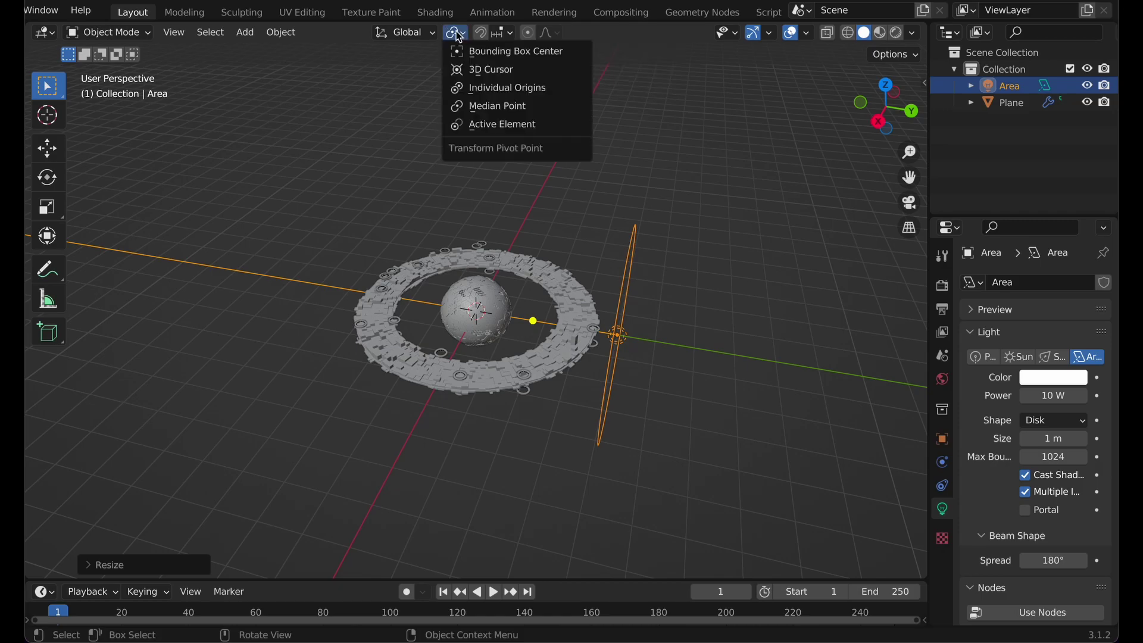
click(470, 69)
key(s)
key(Escape)
middle_drag(649, 246, 732, 286)
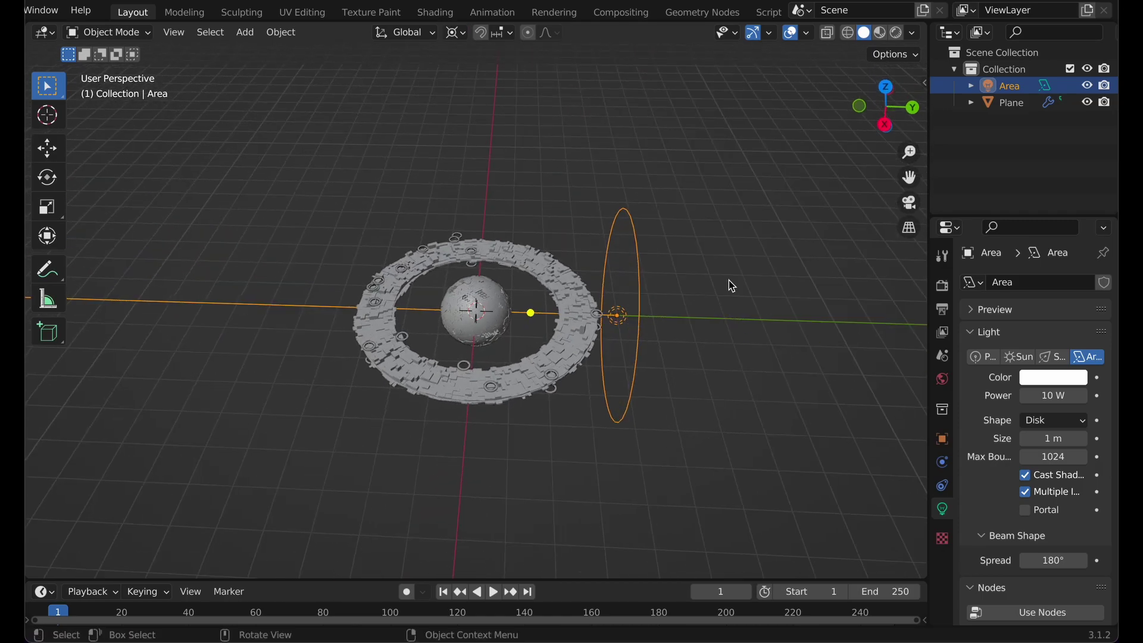
Duplicate the area light around the sphere in 90° rotations about global Z, making four lights in total
key(shift+d)
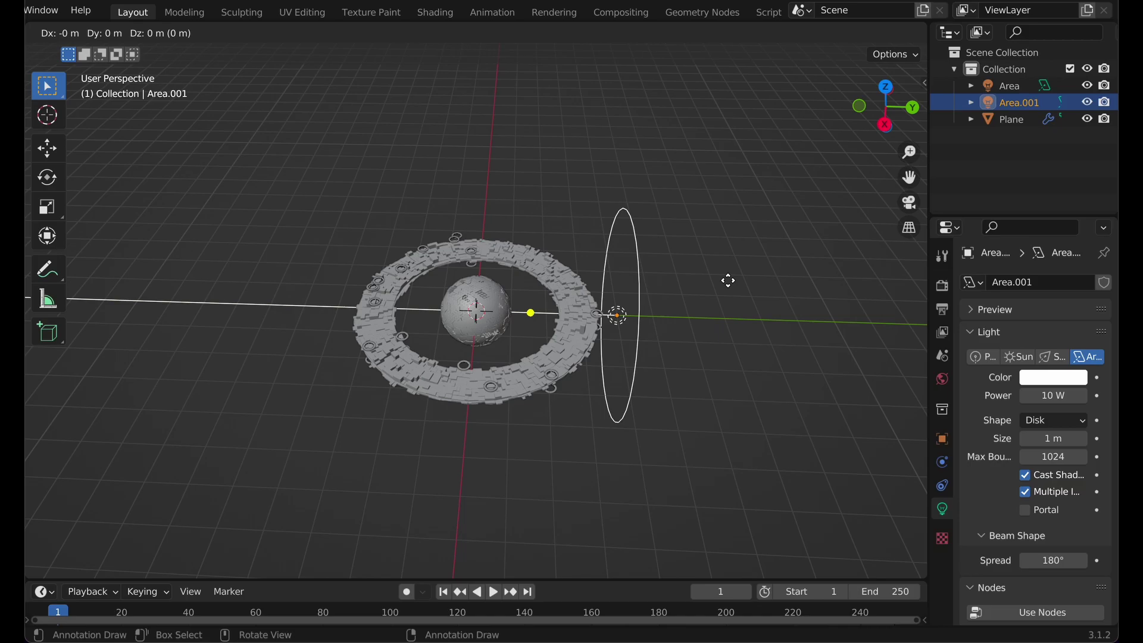
key(z)
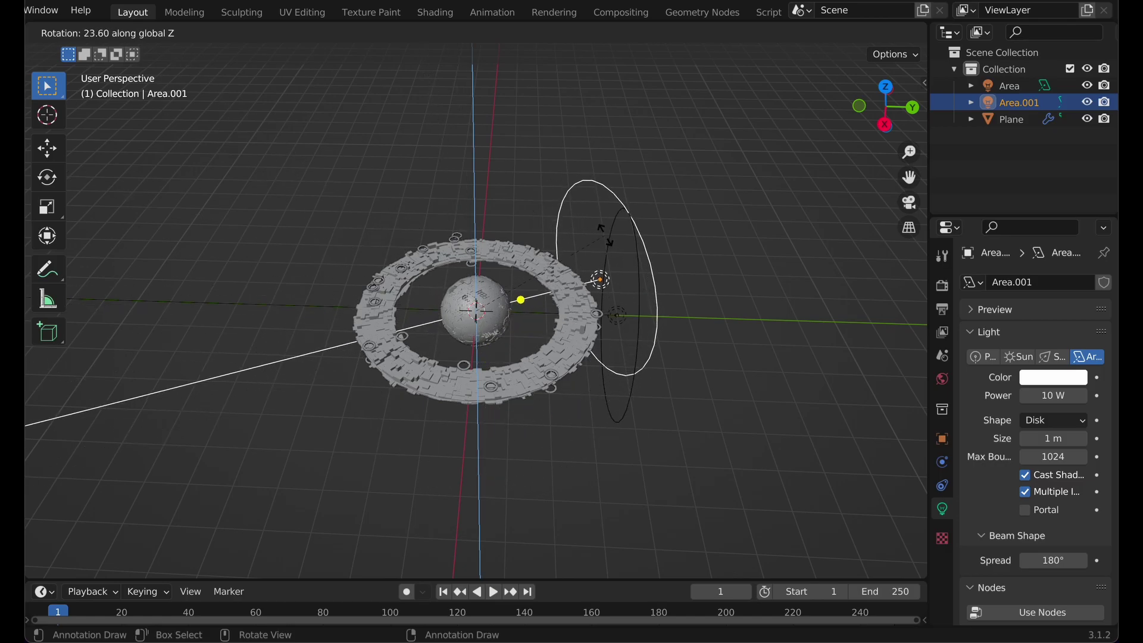
text(90)
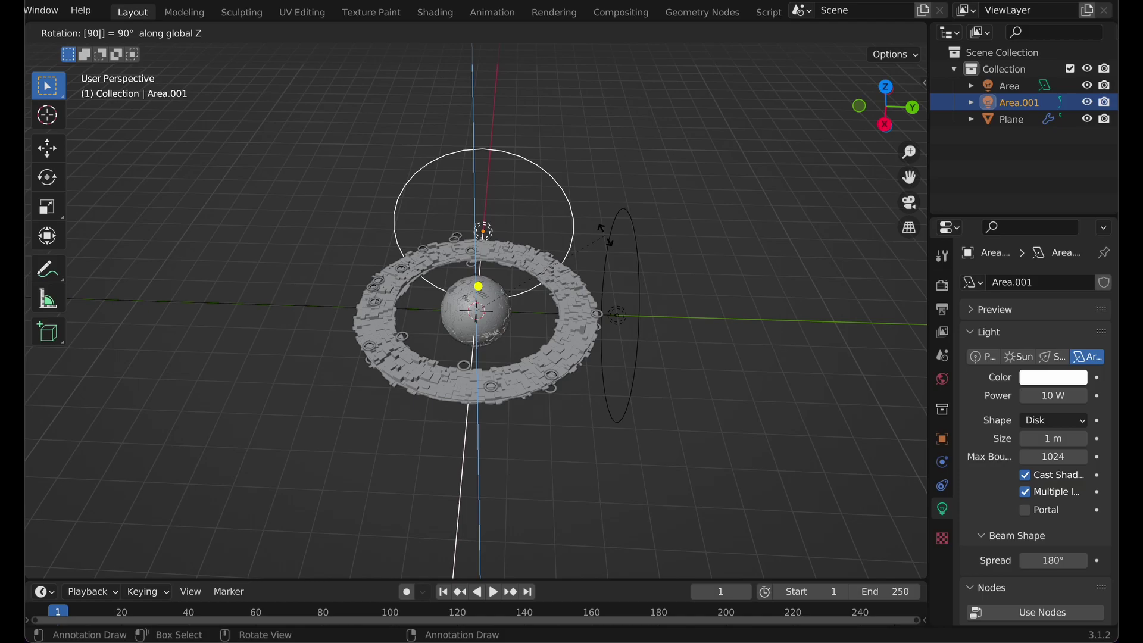
key(Return)
middle_drag(605, 235, 445, 283)
middle_drag(510, 377, 472, 353)
key(shift+r)
key(shift+r)
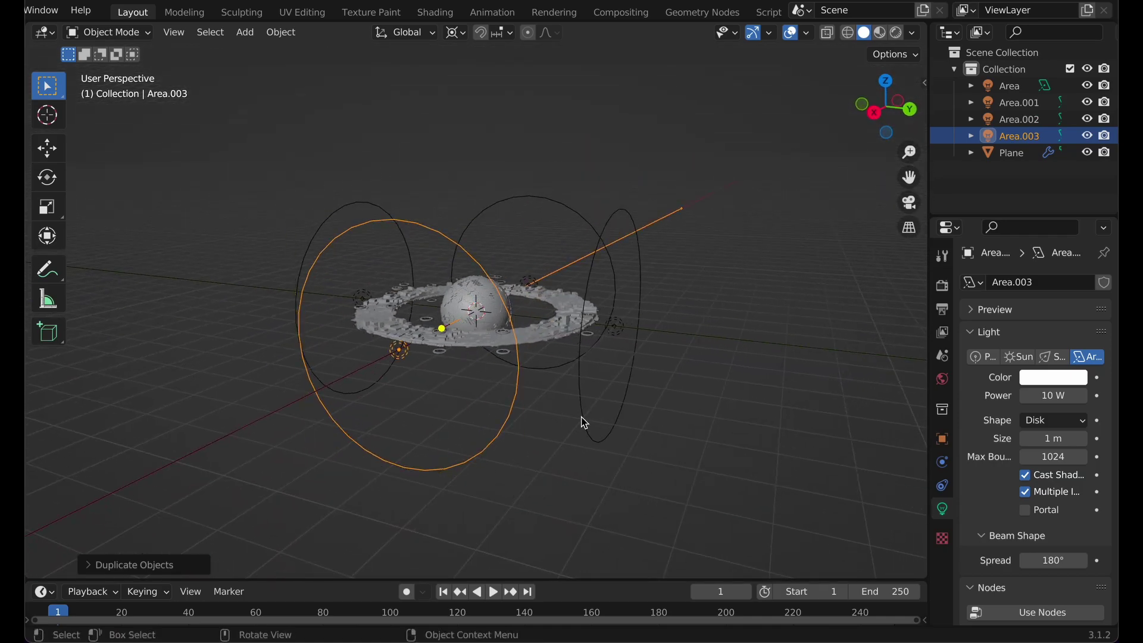
Duplicate the last area light, move the copy along its local Z axis to the sphere's centre, and rotate it 90° about Y
middle_drag(581, 421, 623, 387)
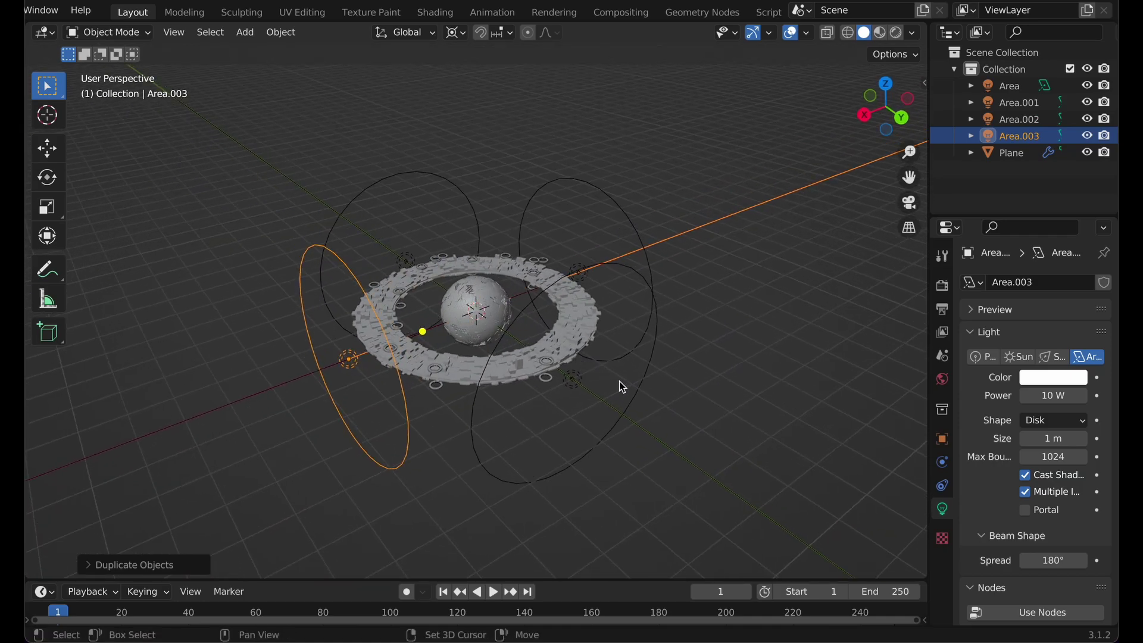
key(shift+d)
key(z)
key(z)
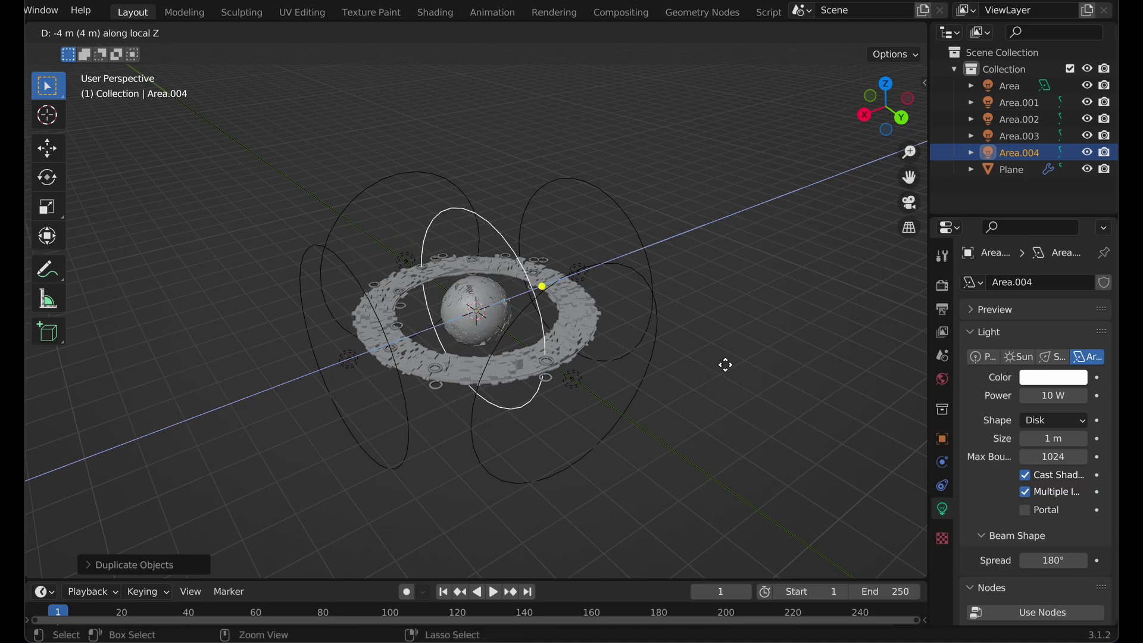
click(710, 364)
middle_drag(710, 364, 671, 350)
text(r)
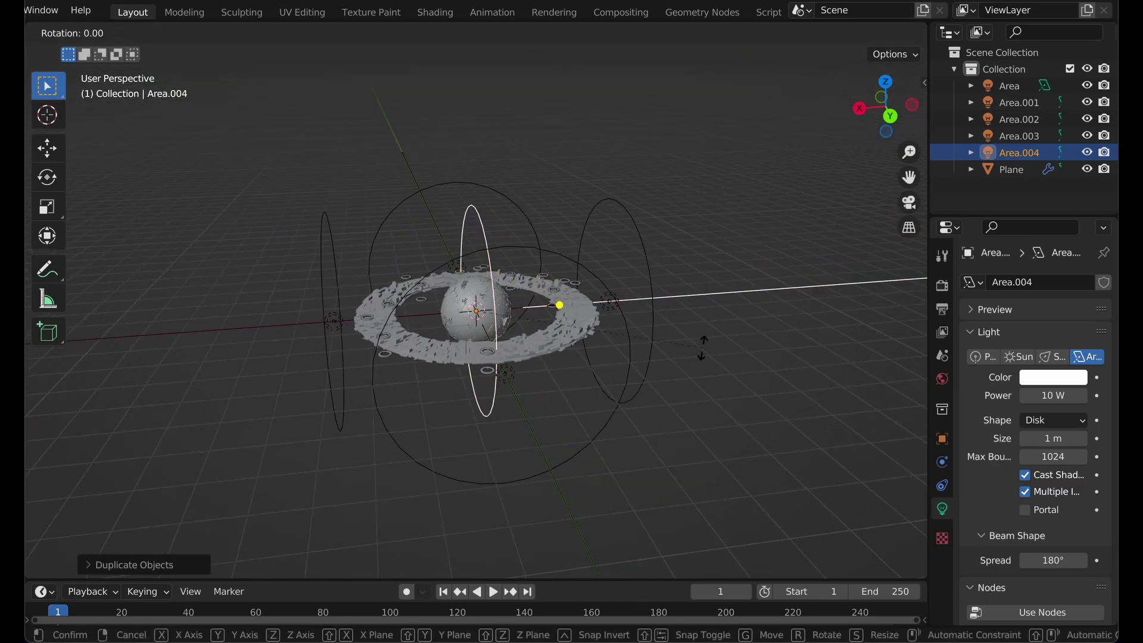
text(y90)
key(Return)
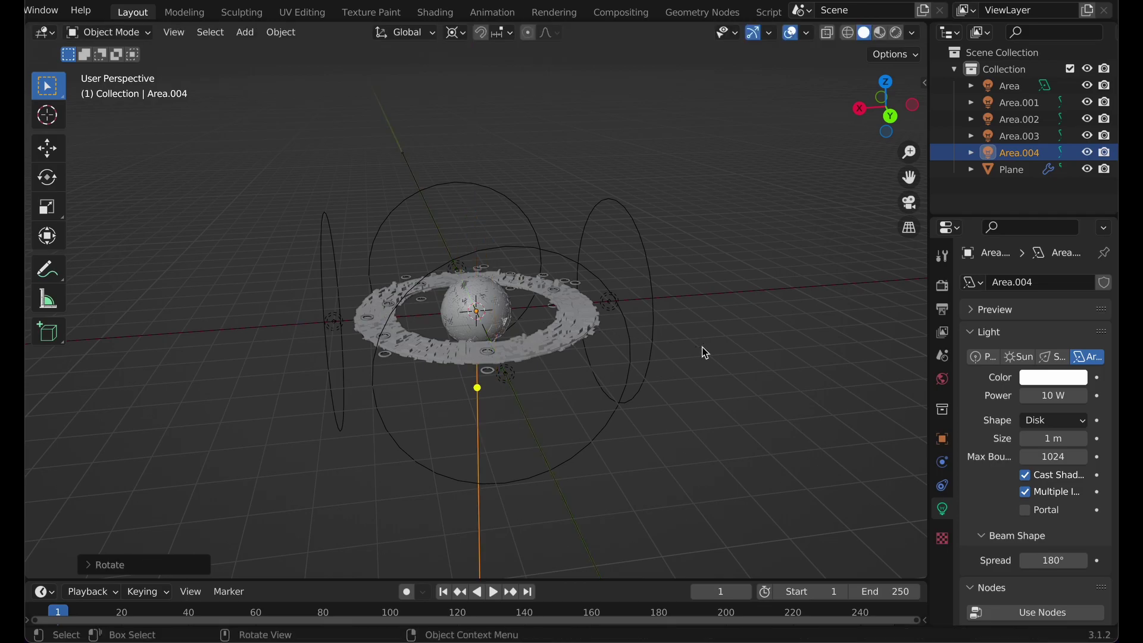
Move the downward-facing area light up along global Z so that it sits above the sphere
middle_drag(660, 419, 684, 403)
key(g)
key(z)
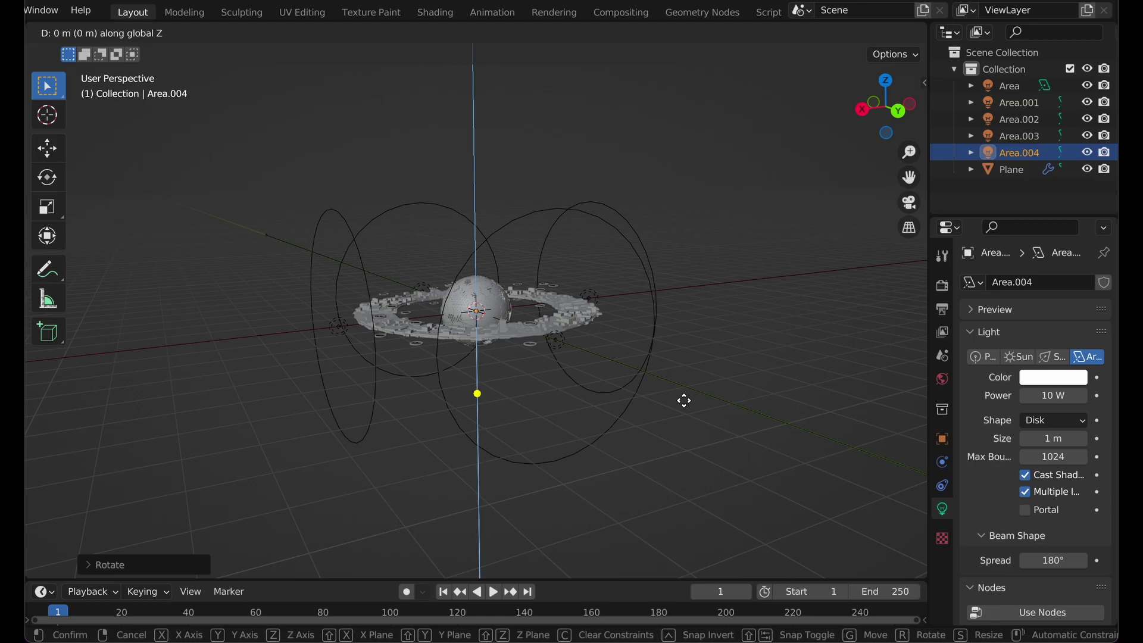
click(673, 283)
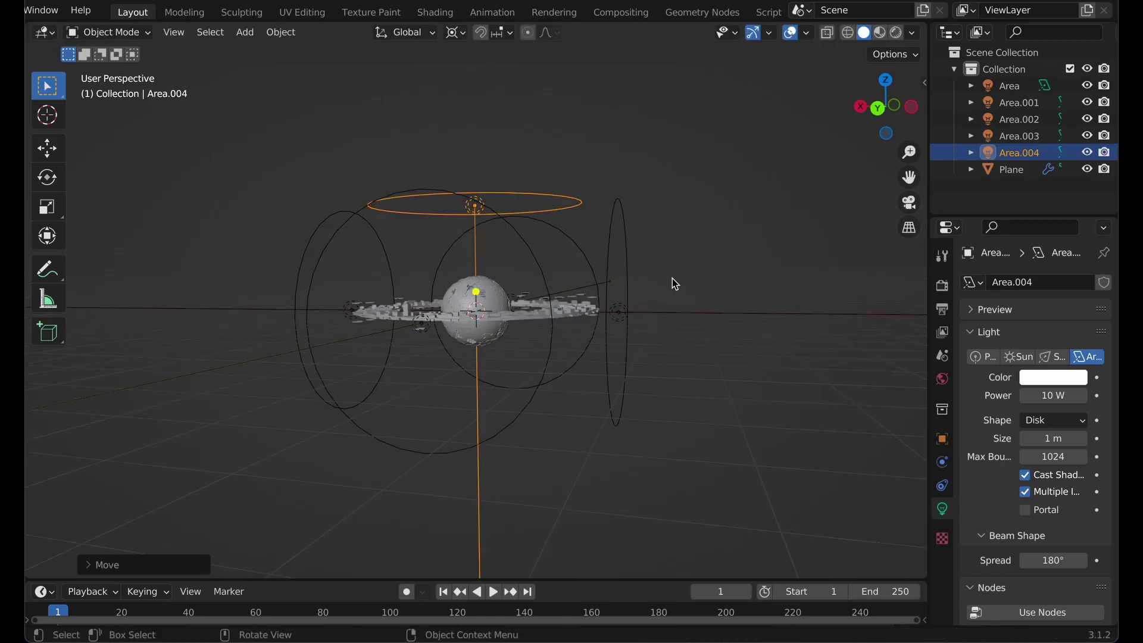
Duplicate the overhead area light and rotate the copy 180° about global Y to place it below the sphere
middle_drag(673, 283, 680, 345)
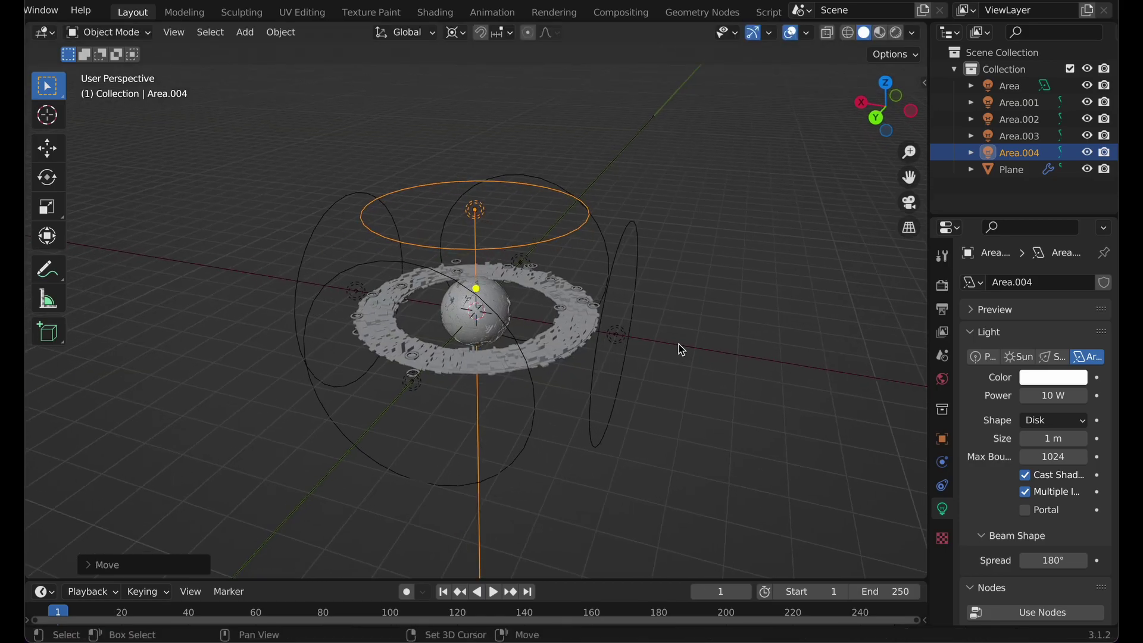
key(shift+d)
key(y)
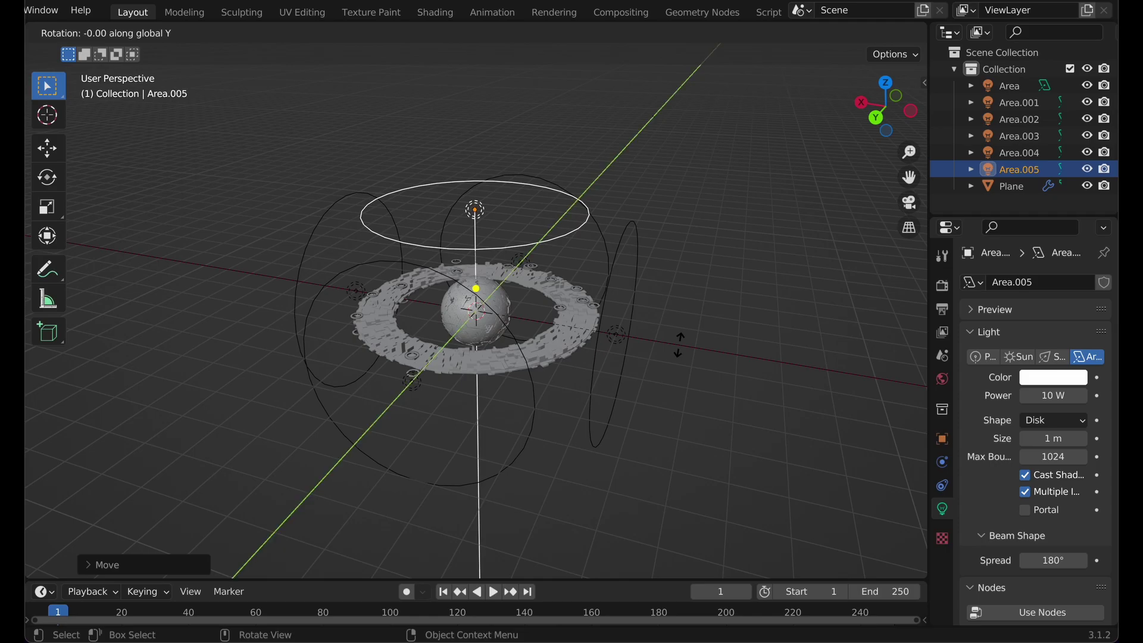
text(180)
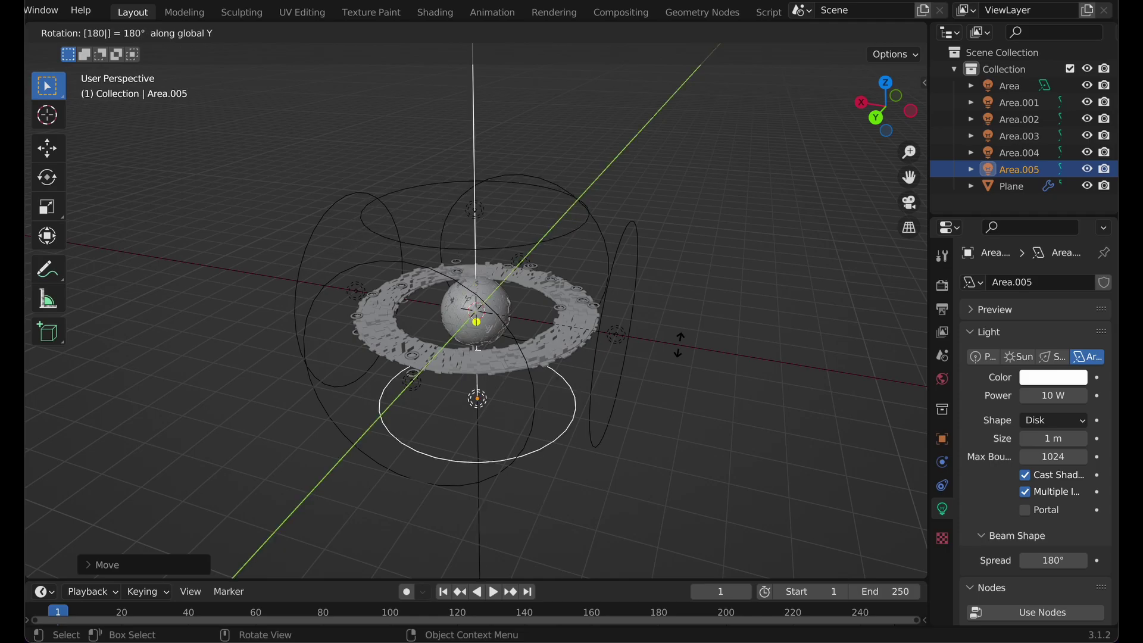
key(Return)
Preview the scene in rendered shading and set the world background colour to black
mouse_move(677, 339)
middle_down()
mouse_move(638, 317)
mouse_move(684, 282)
mouse_move(655, 344)
mouse_move(696, 381)
middle_up()
key(z)
scroll(690, 267, up, 4)
middle_drag(807, 342, 809, 319)
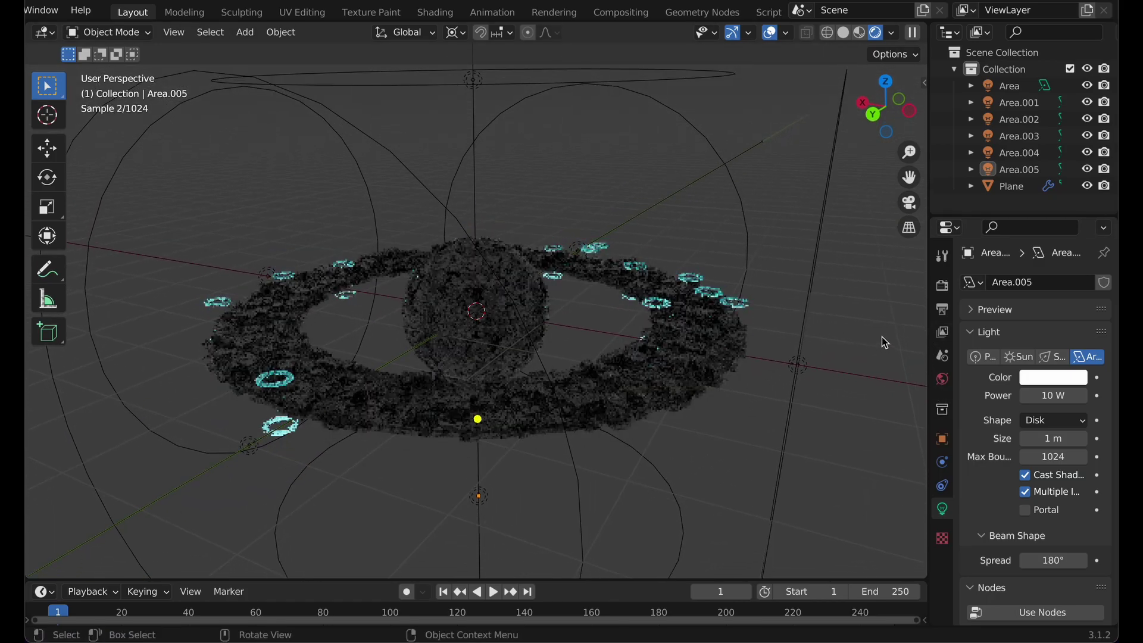
click(943, 381)
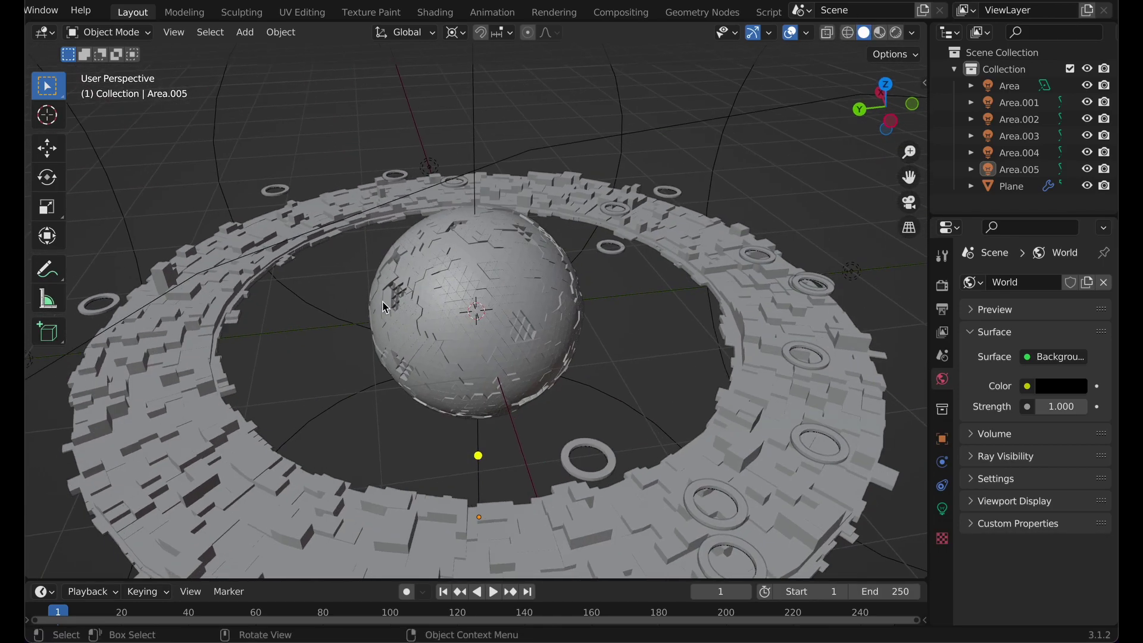
Switch to the Geometry Nodes workspace and select the panelled sphere and ring object to show its node tree
scroll(415, 292, up, 3)
scroll(416, 292, down, 3)
middle_drag(485, 304, 525, 313)
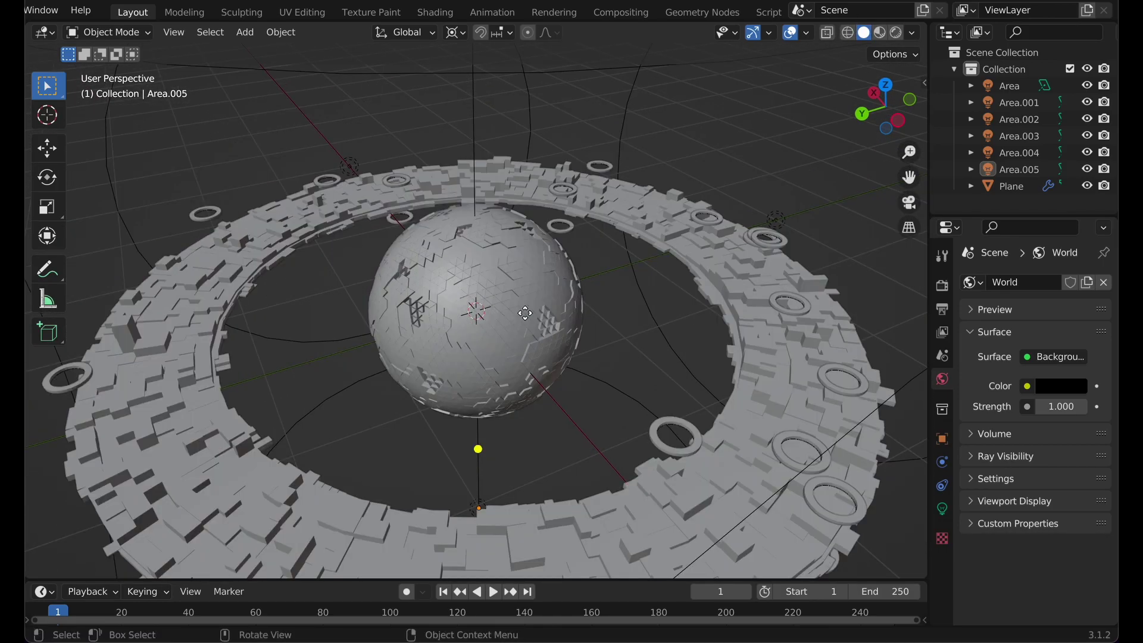
click(719, 11)
click(494, 181)
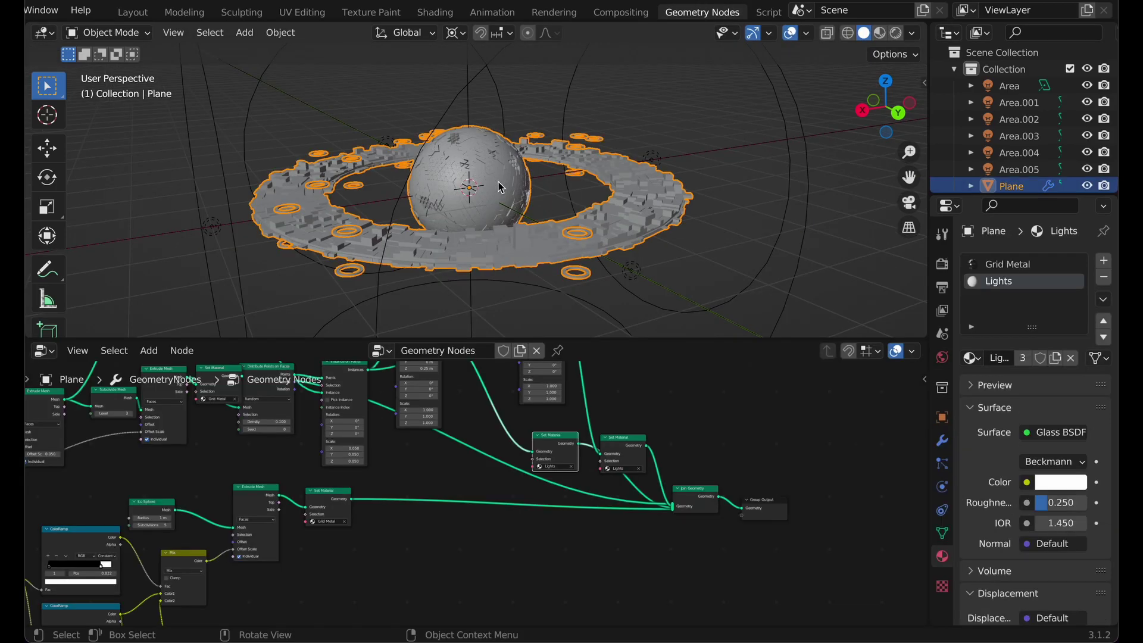
Make room in the Ico Sphere branch and insert a Delete Geometry node between Extrude Mesh and Set Material
middle_drag(333, 492, 476, 445)
drag(476, 444, 657, 443)
middle_drag(538, 475, 523, 445)
key(shift+a)
click(459, 300)
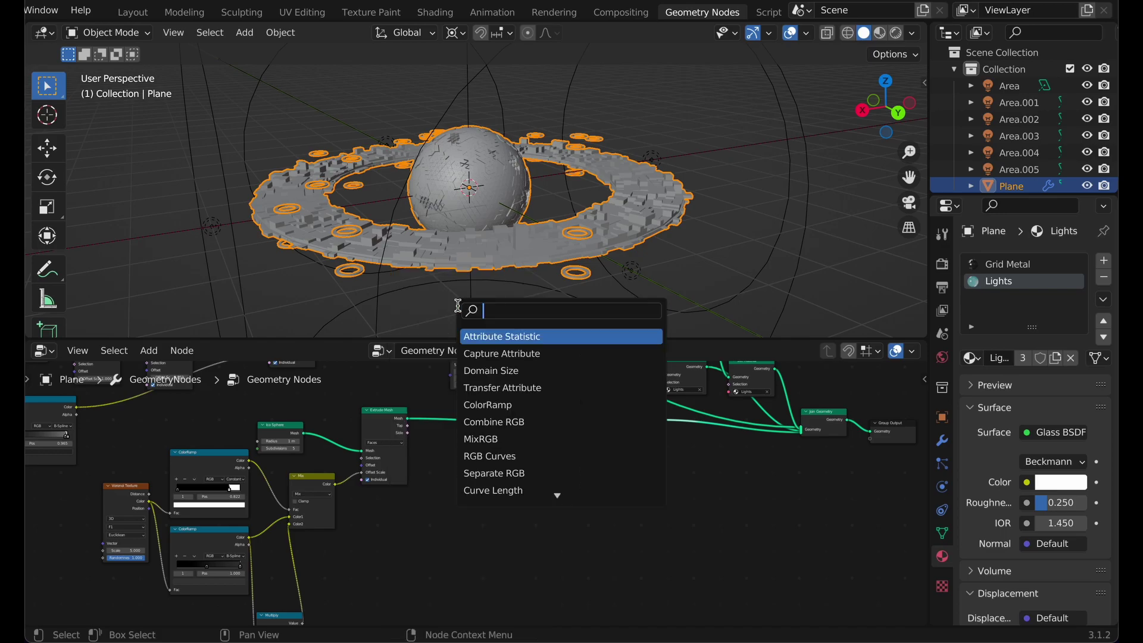
text(dele)
click(492, 336)
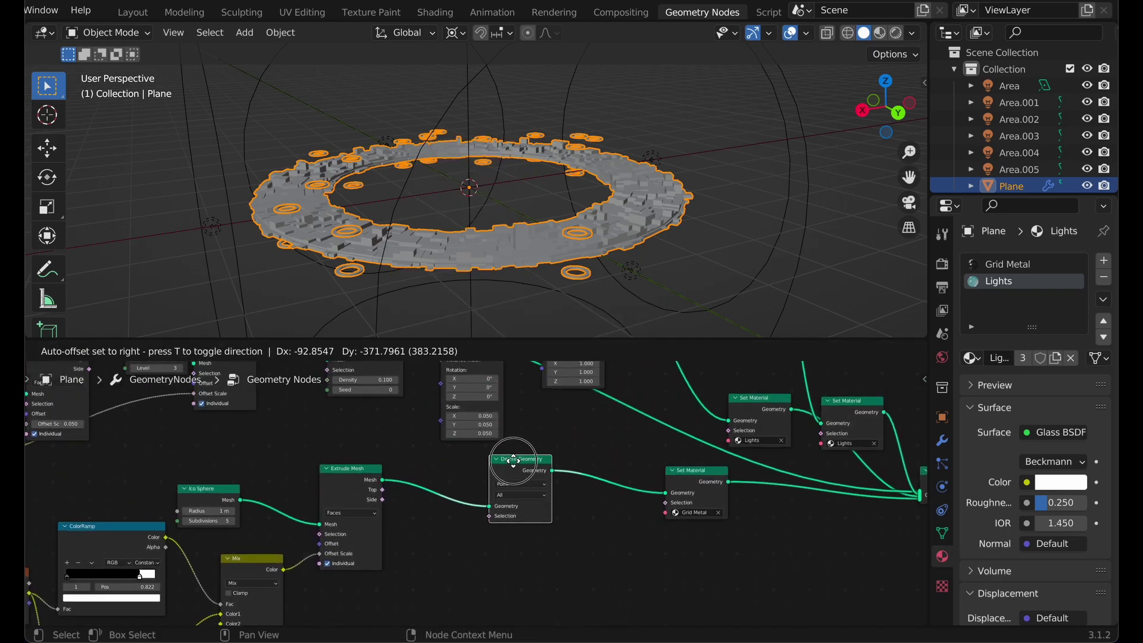
click(523, 454)
Duplicate the Voronoi Texture node and connect the copy's Color output to the Delete Geometry node's Selection input
middle_drag(436, 524, 526, 482)
middle_drag(418, 500, 472, 489)
click(141, 526)
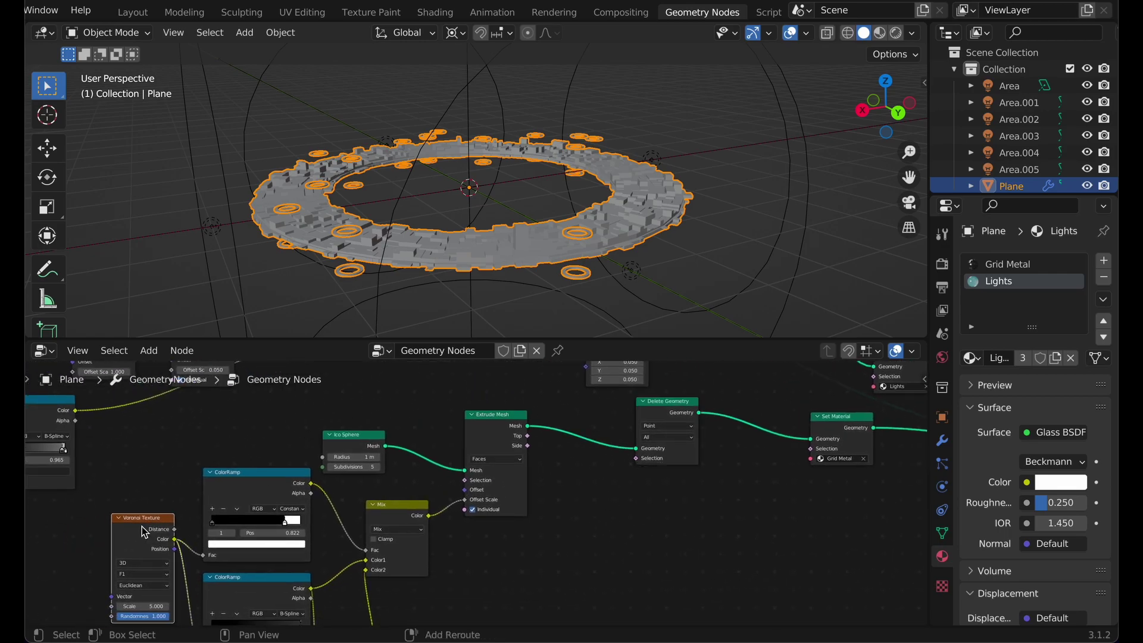
key(shift+d)
click(564, 554)
drag(595, 561, 635, 459)
middle_drag(637, 560, 620, 500)
drag(550, 484, 487, 496)
Insert a copy of the Constant ColorRamp between the new Voronoi Texture and Delete Geometry, with its white stop at 0.737
click(245, 440)
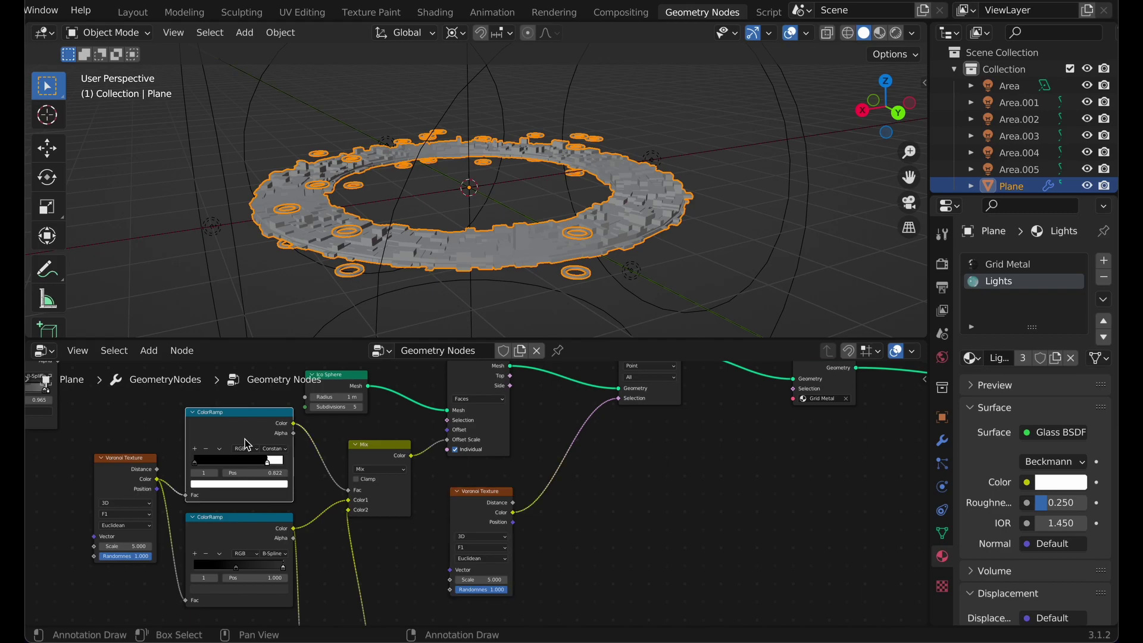
key(shift+d)
click(632, 550)
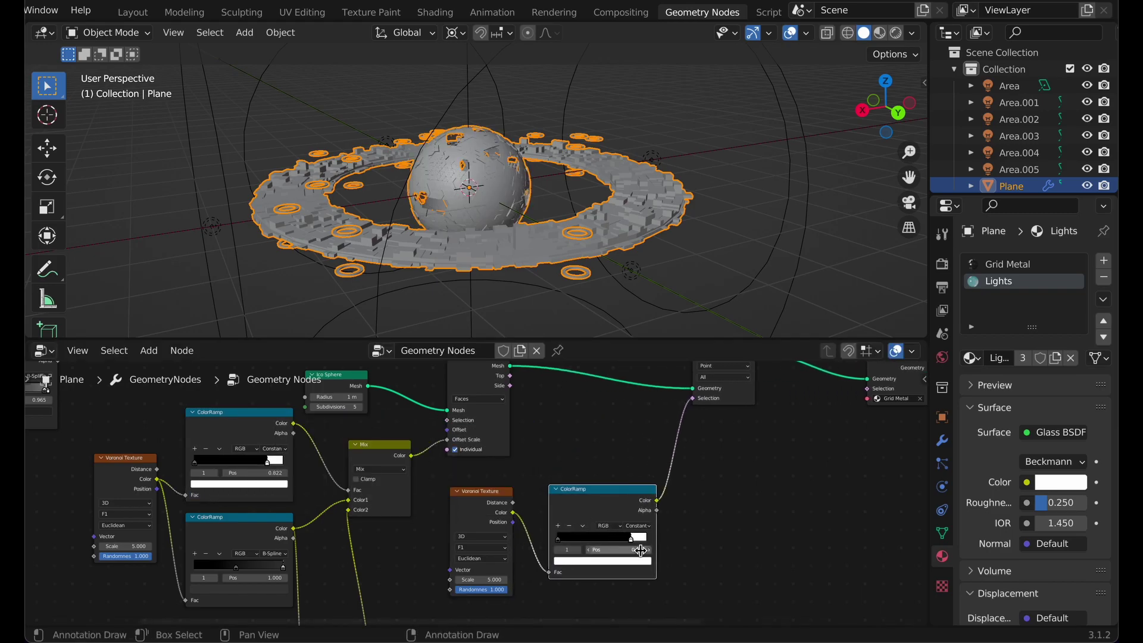
drag(641, 551, 617, 551)
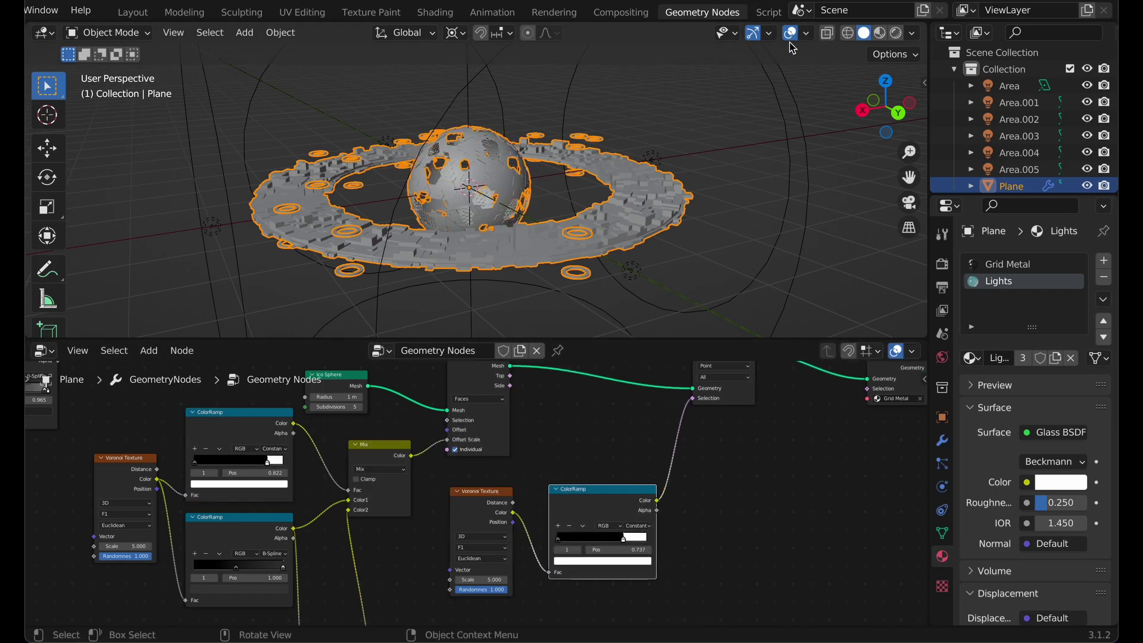
Hide the viewport overlays and fine-tune the new ColorRamp's white stop to 0.730 while checking the holes in the sphere
click(790, 34)
scroll(631, 217, up, 3)
middle_drag(594, 227, 529, 256)
mouse_move(624, 538)
mouse_down()
mouse_move(613, 538)
mouse_move(635, 538)
mouse_move(605, 527)
mouse_move(622, 523)
mouse_up()
scroll(510, 200, up, 3)
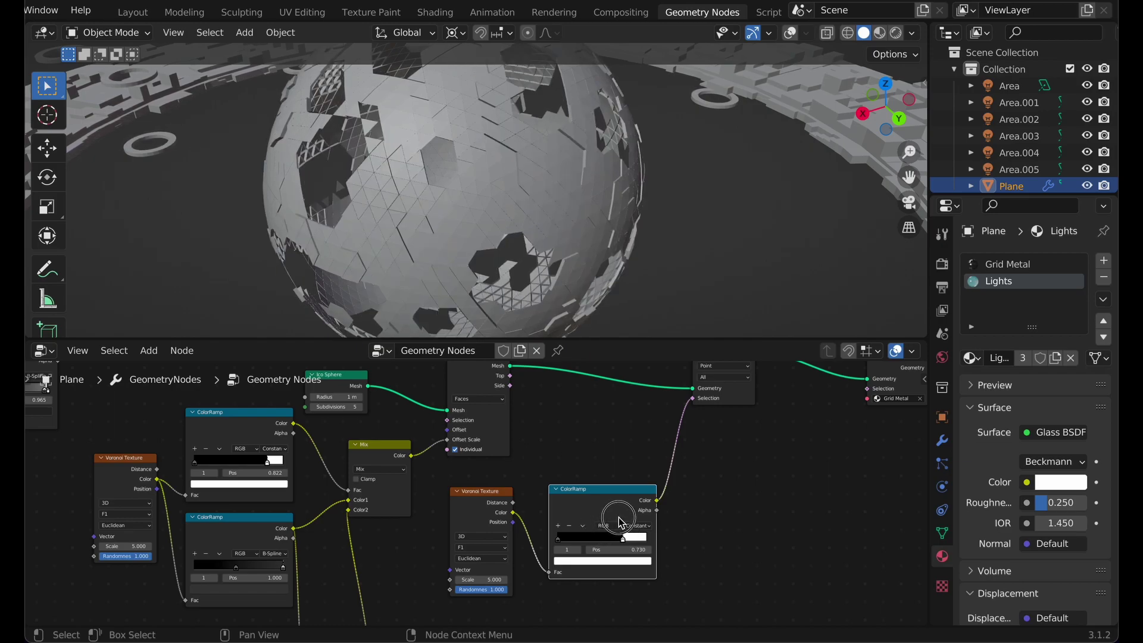
scroll(543, 176, down, 4)
mouse_move(543, 176)
middle_down()
mouse_move(577, 179)
mouse_move(554, 183)
middle_up()
scroll(529, 186, up, 3)
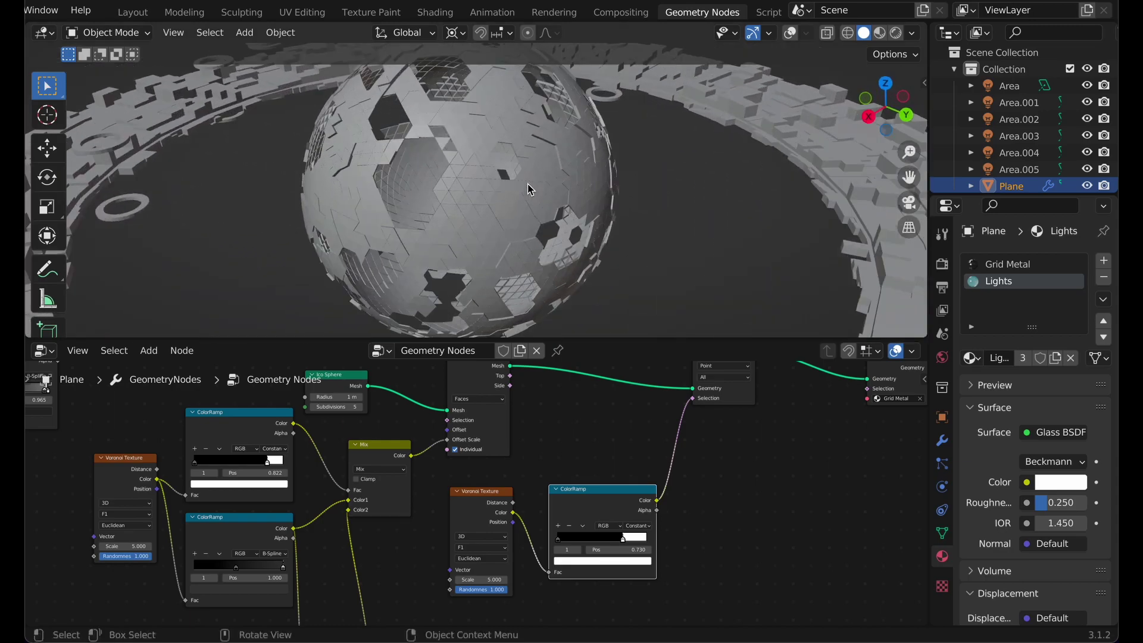
Set the scale of the Voronoi Texture driving the deletion to 1
click(478, 581)
text(1)
key(Return)
Return to the Layout workspace and add a point light at the centre of the sphere
click(132, 12)
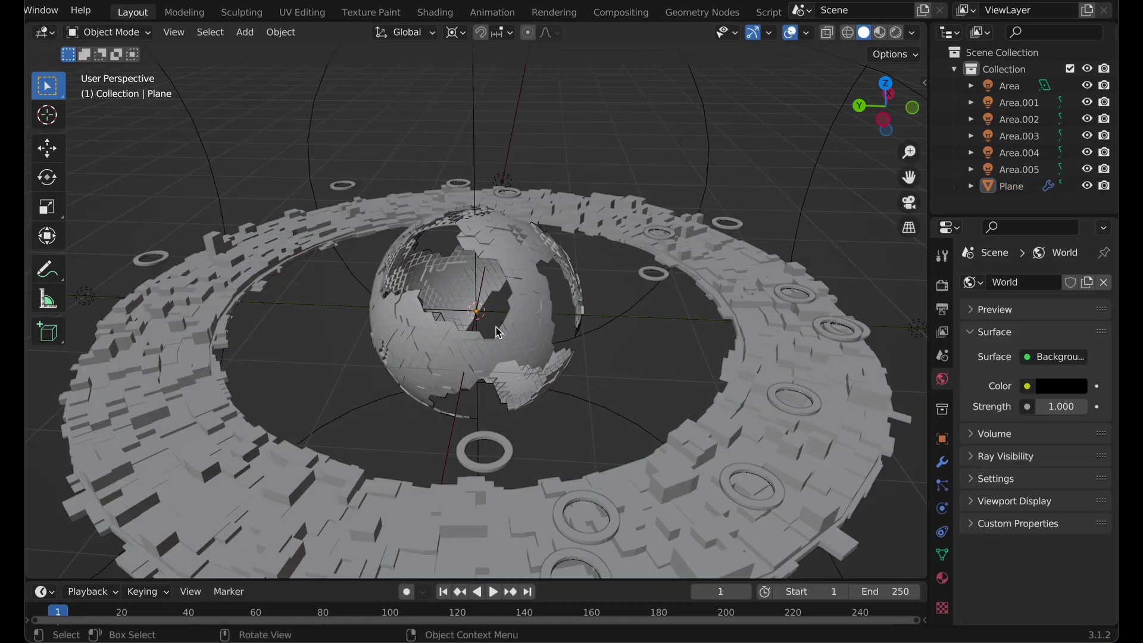
key(shift+a)
mouse_move(456, 487)
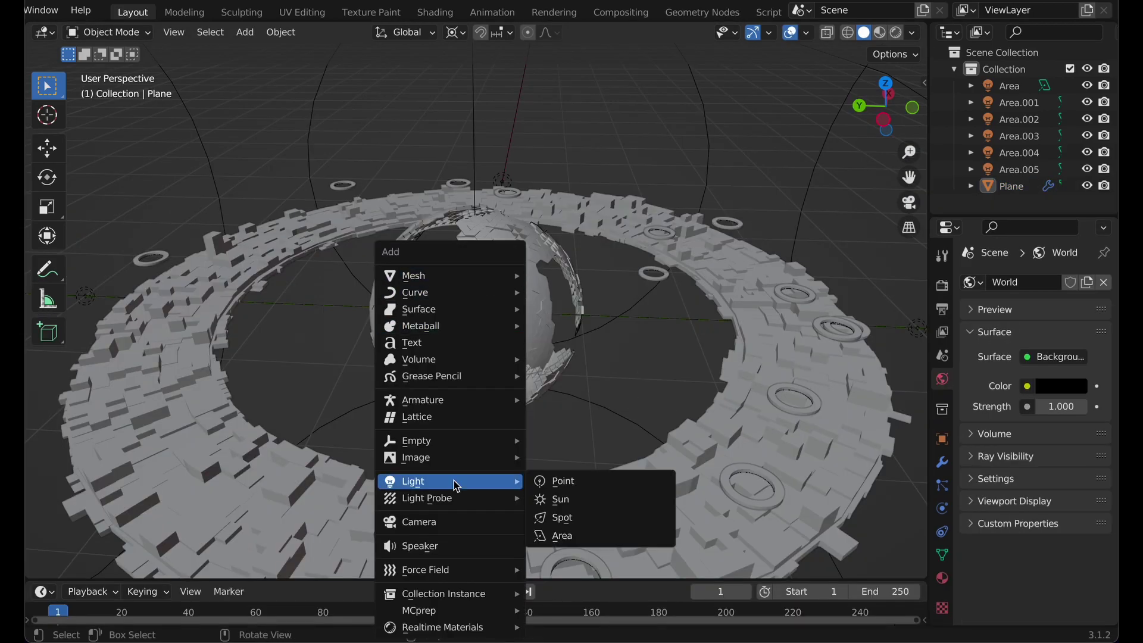
click(556, 481)
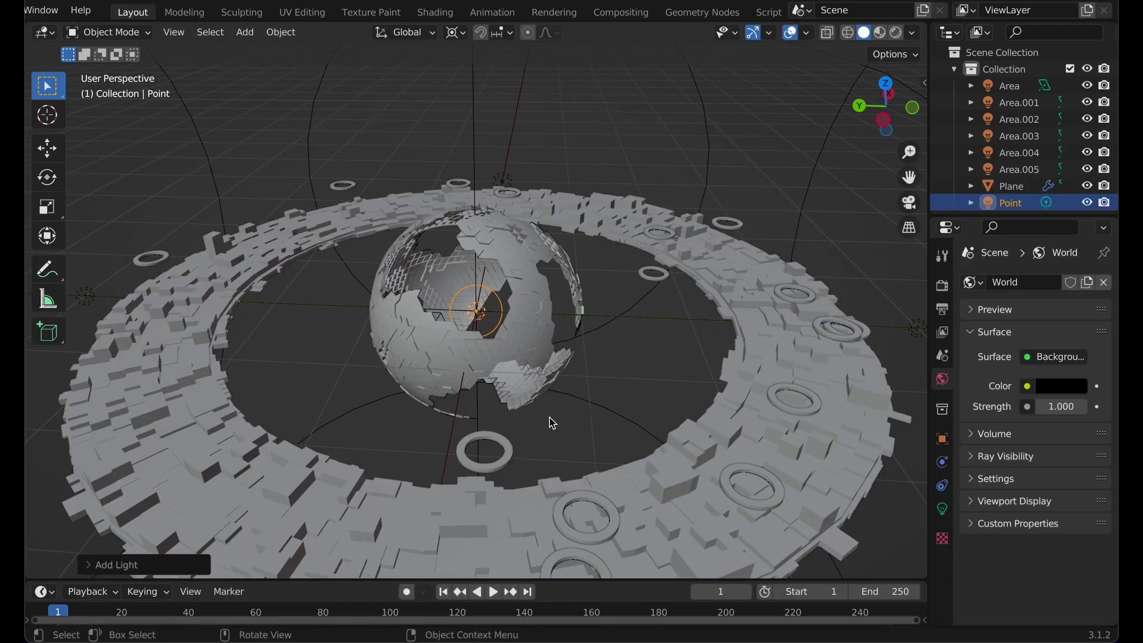
Switch the viewport to rendered shading and set the point light's radius to 1.25 m
key(z)
click(941, 509)
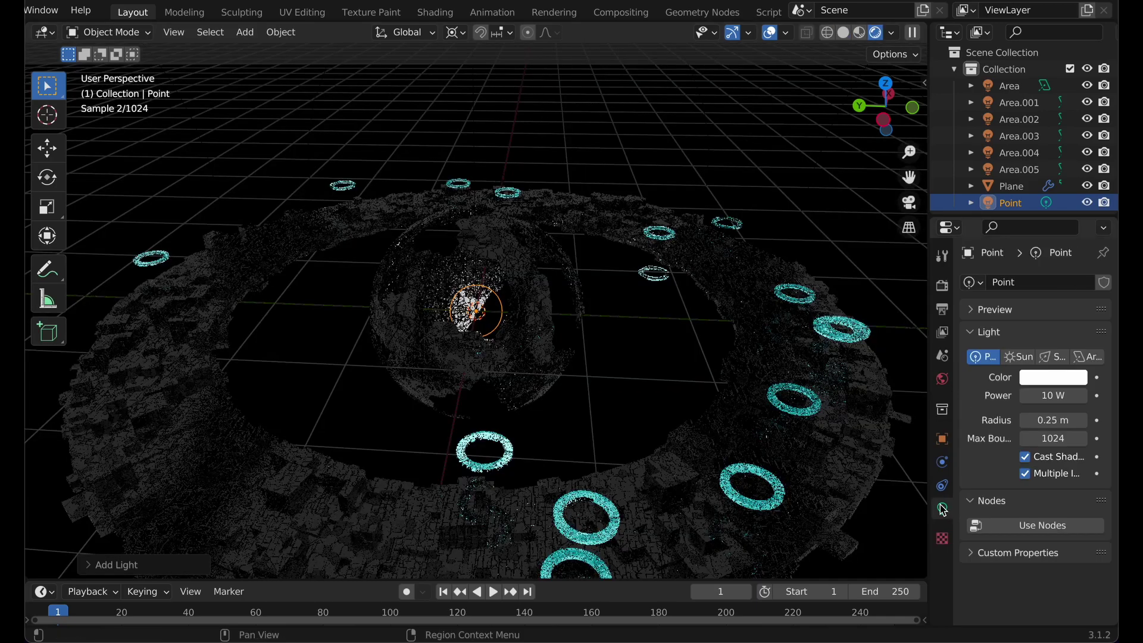
drag(1046, 423, 1106, 423)
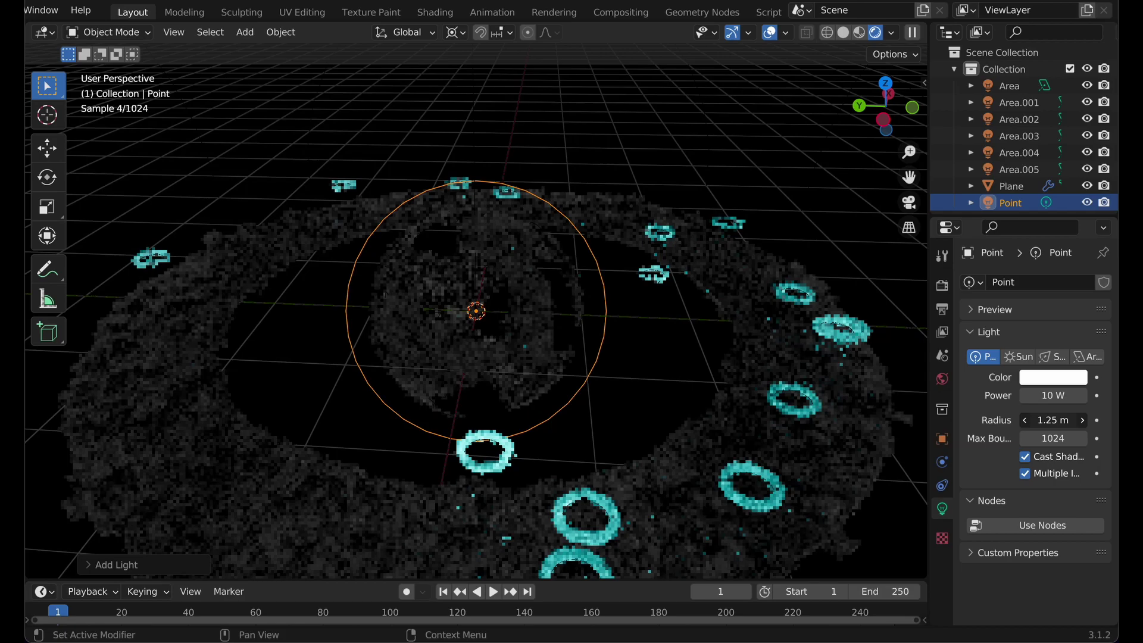
Give the point light a cyan-green colour and set its power to 50 W
middle_drag(775, 393, 866, 361)
click(1032, 381)
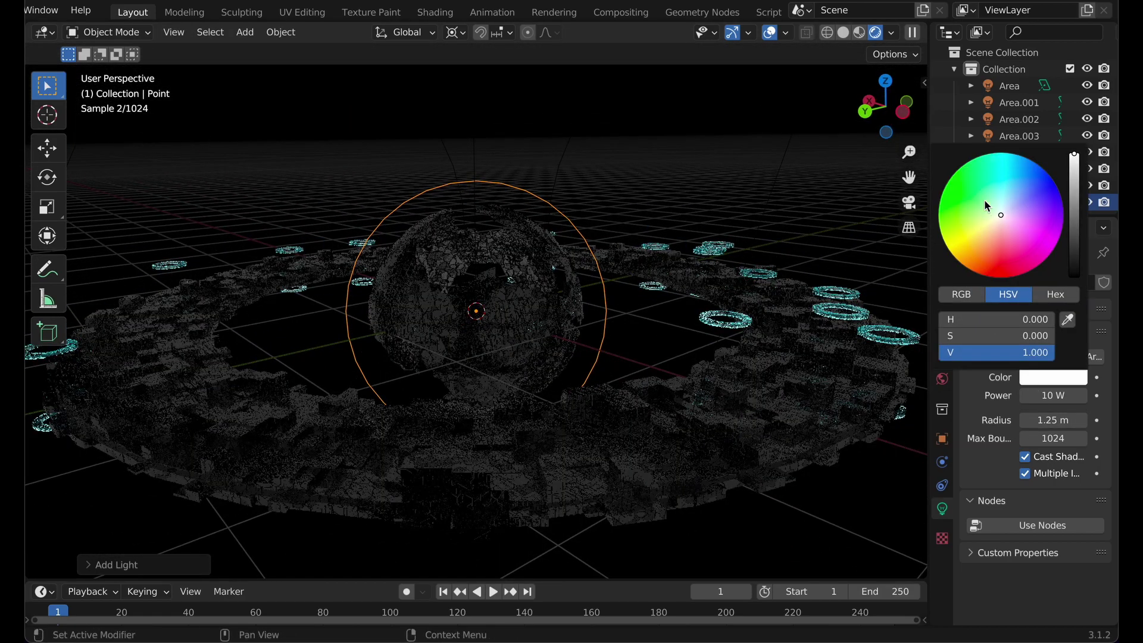
drag(985, 201, 988, 178)
middle_drag(720, 173, 684, 164)
click(1057, 393)
text(50)
key(Return)
Switch the viewport back to solid shading and add a camera to the scene
middle_drag(723, 256, 774, 457)
click(770, 492)
scroll(770, 491, down, 5)
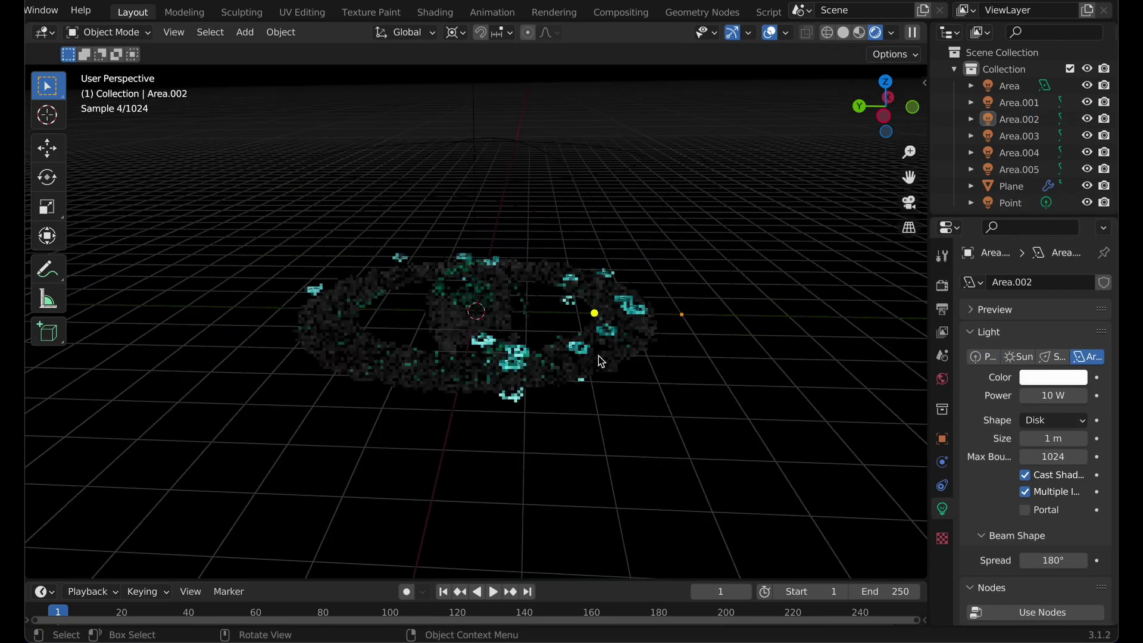
click(843, 32)
middle_drag(595, 256, 548, 314)
key(shift+a)
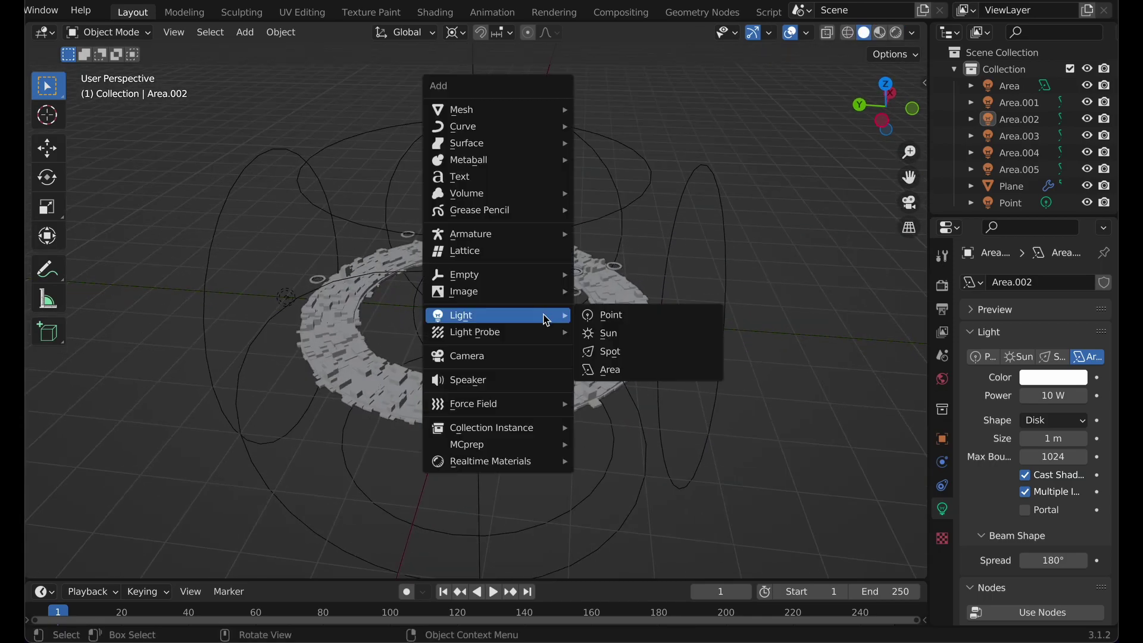
click(501, 363)
Move the camera along global X from the sphere's centre to just outside the ring
middle_drag(503, 367, 694, 306)
key(g)
key(x)
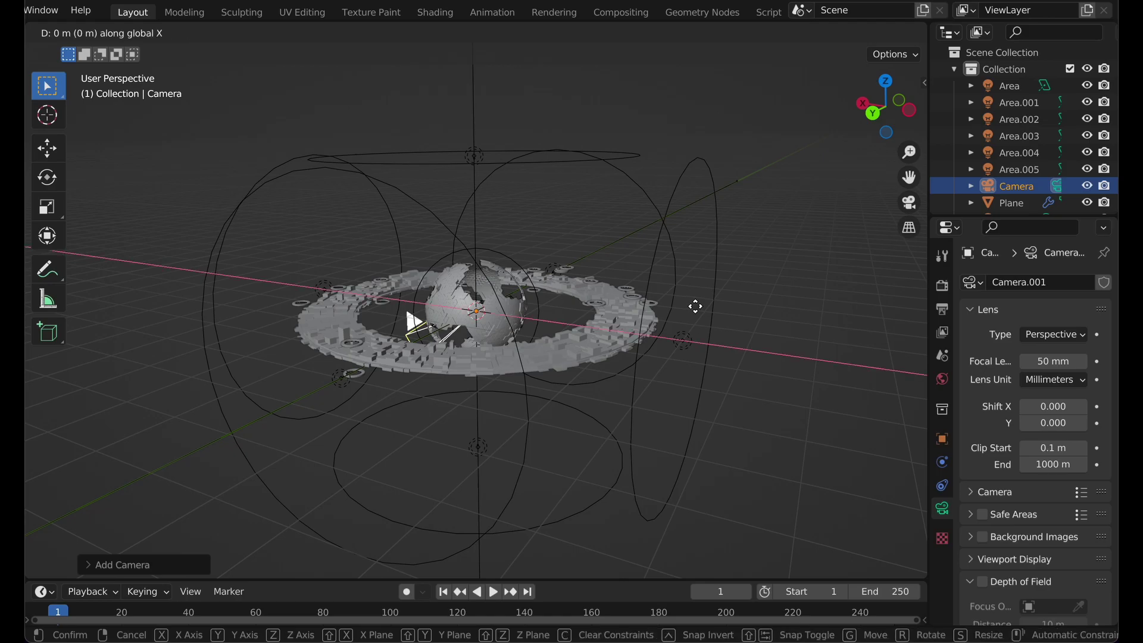
click(848, 361)
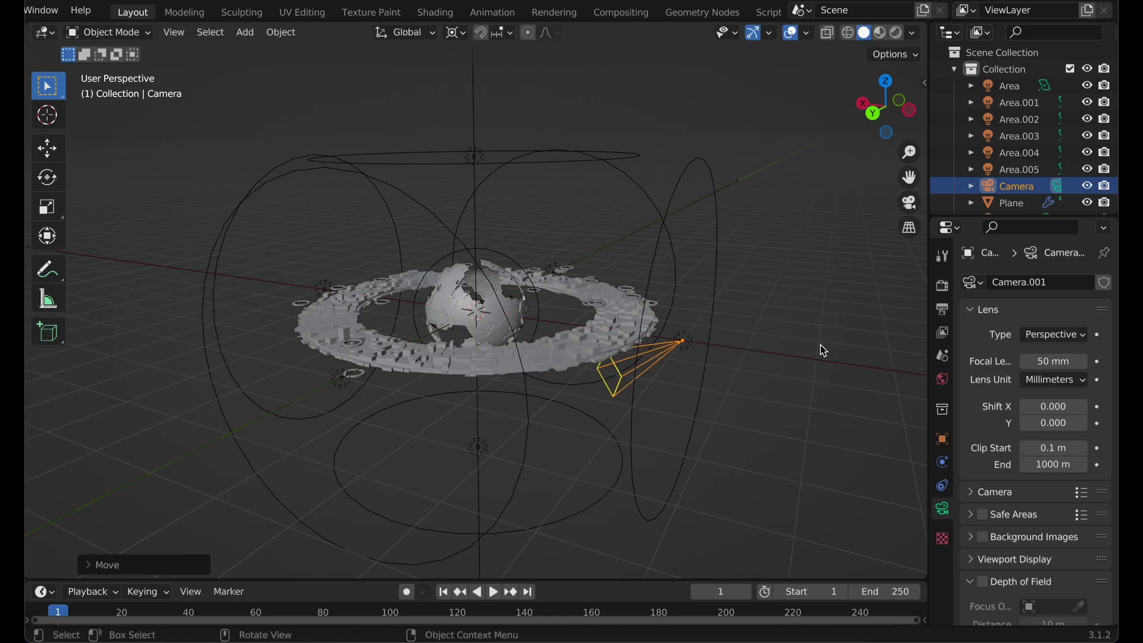
Reset the camera's rotation to 0° on the X, Y and Z axes
key(n)
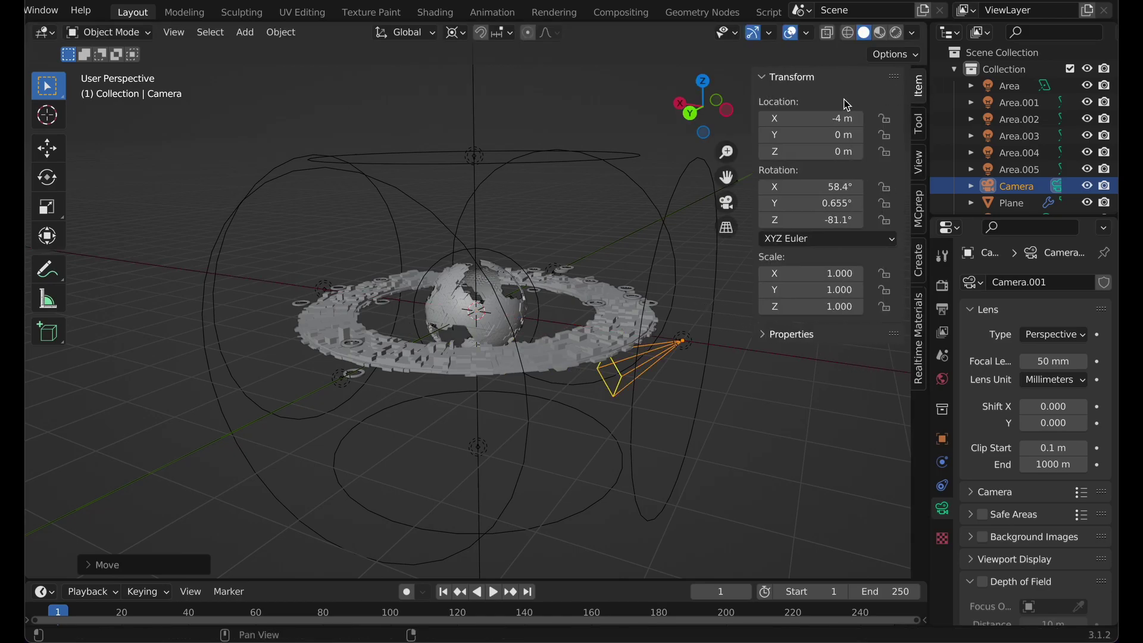
click(818, 189)
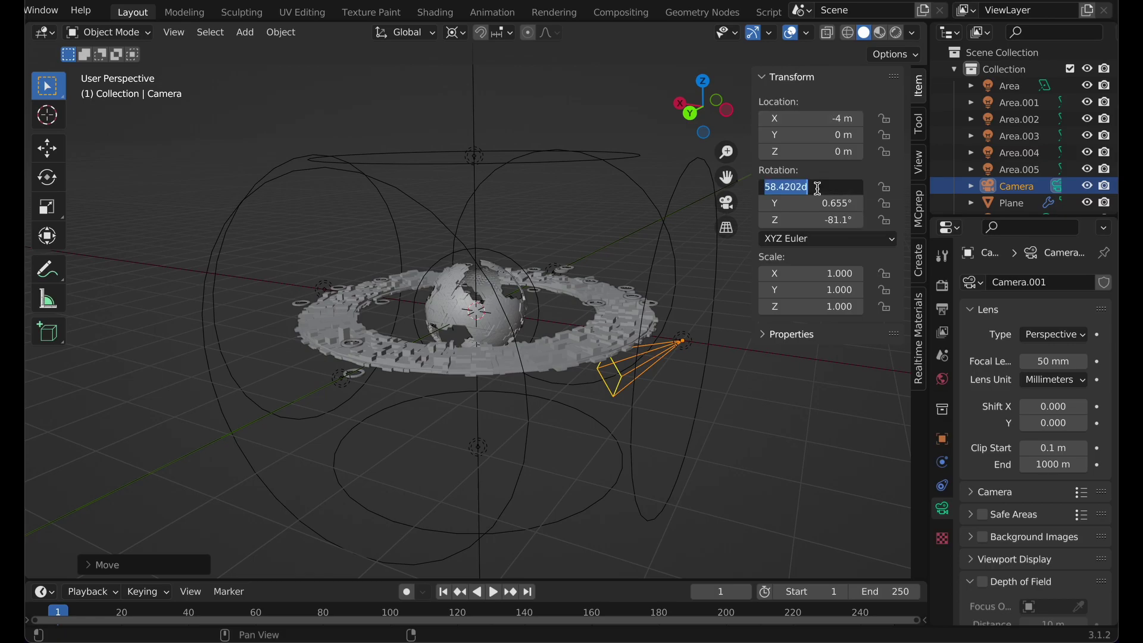
text(0)
key(Return)
click(814, 205)
text(0)
key(Return)
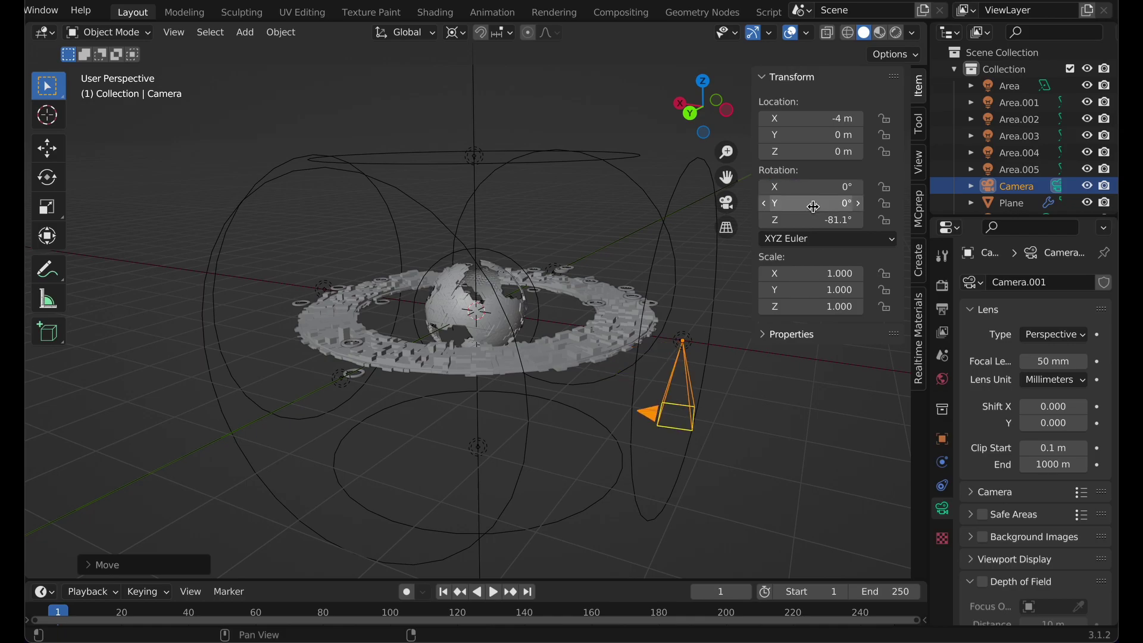
click(811, 220)
text(0)
key(Return)
key(n)
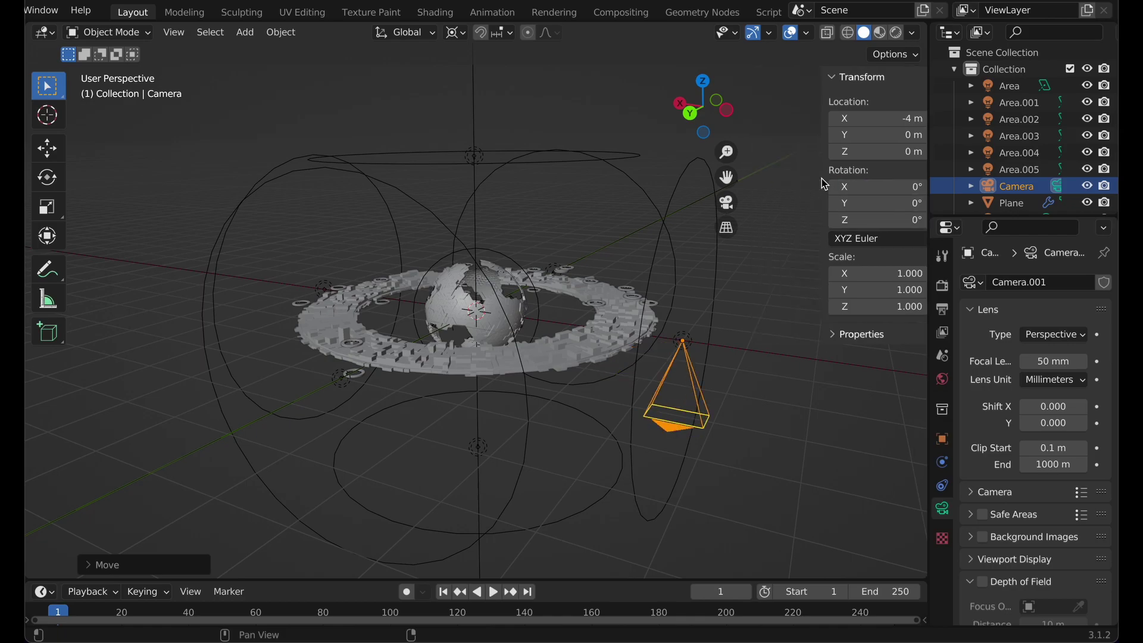
Add a Track To constraint to the camera, targeting the point light at the sphere's centre, and look through the camera
click(944, 487)
click(1014, 284)
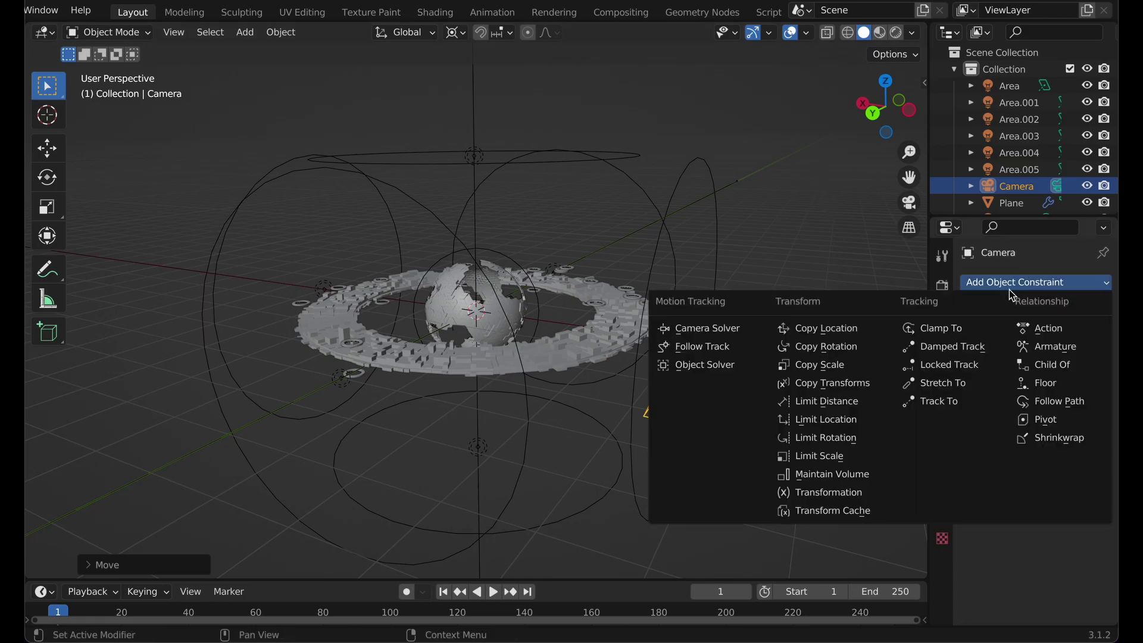
click(970, 403)
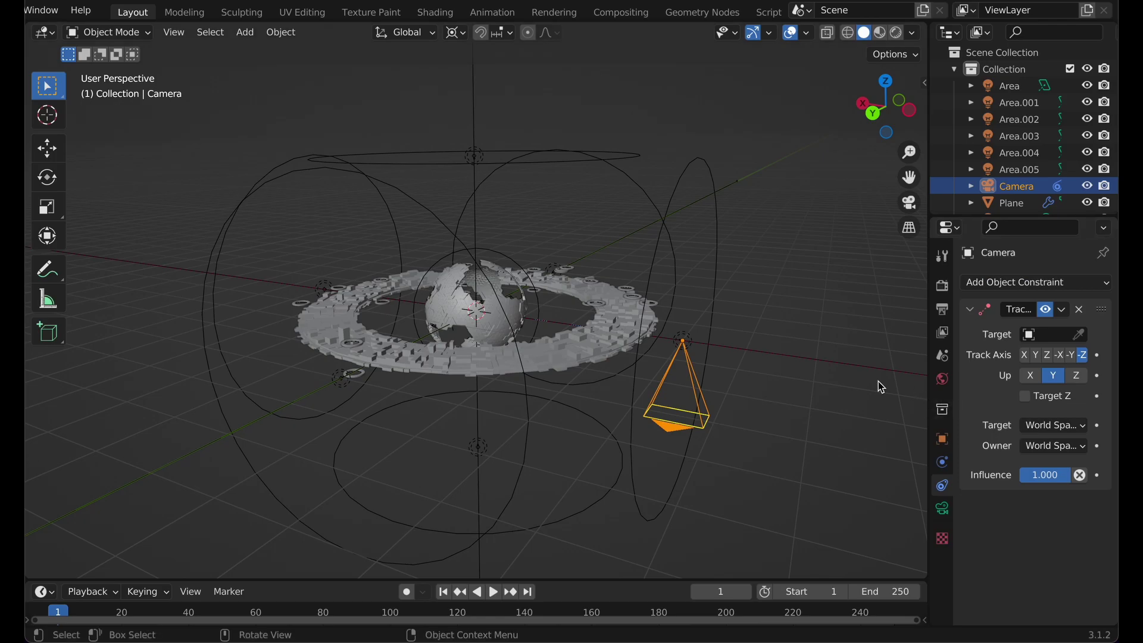
key(e)
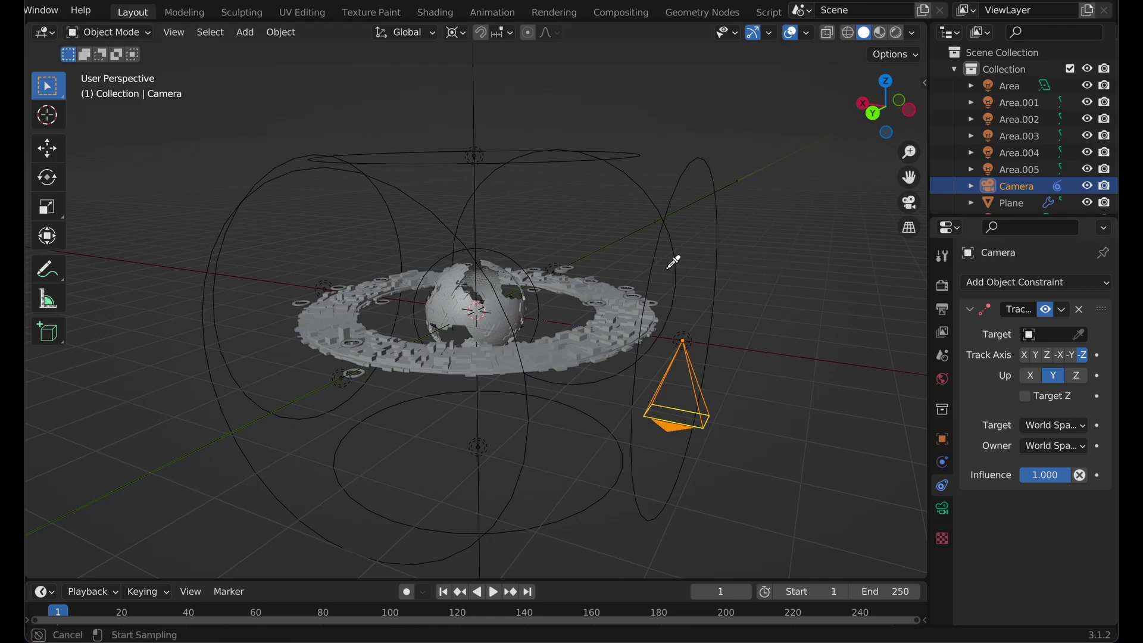
click(495, 249)
key(KP_0)
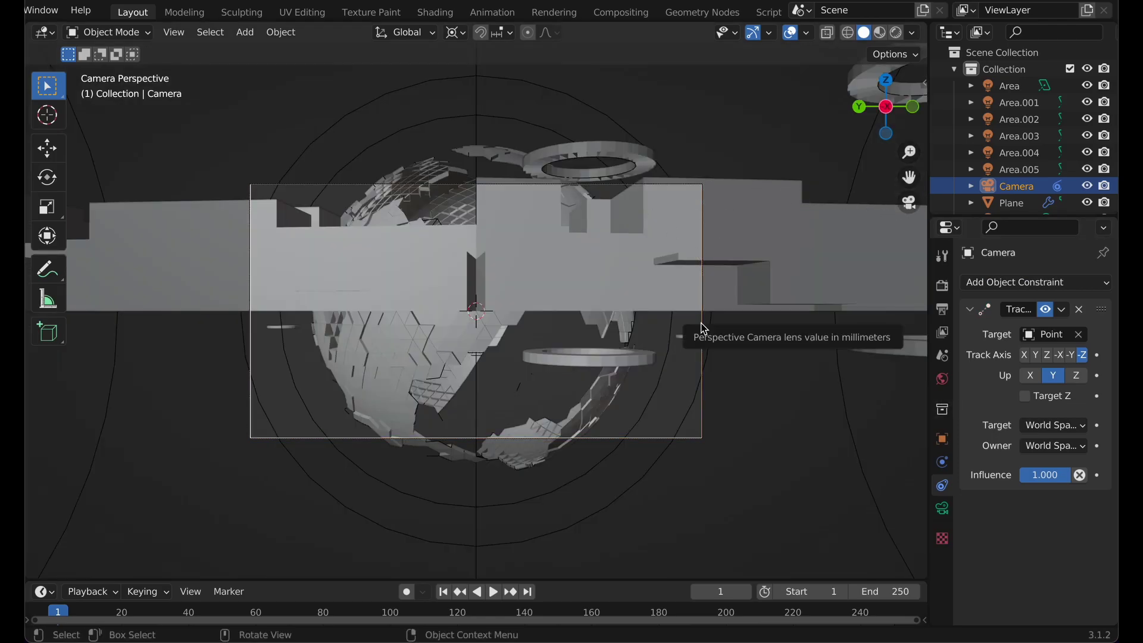
Move the camera -1 m along global X, further away from the ring, and check the camera view
middle_drag(674, 316, 645, 319)
scroll(525, 265, down, 1)
middle_drag(548, 306, 549, 383)
scroll(548, 383, down, 3)
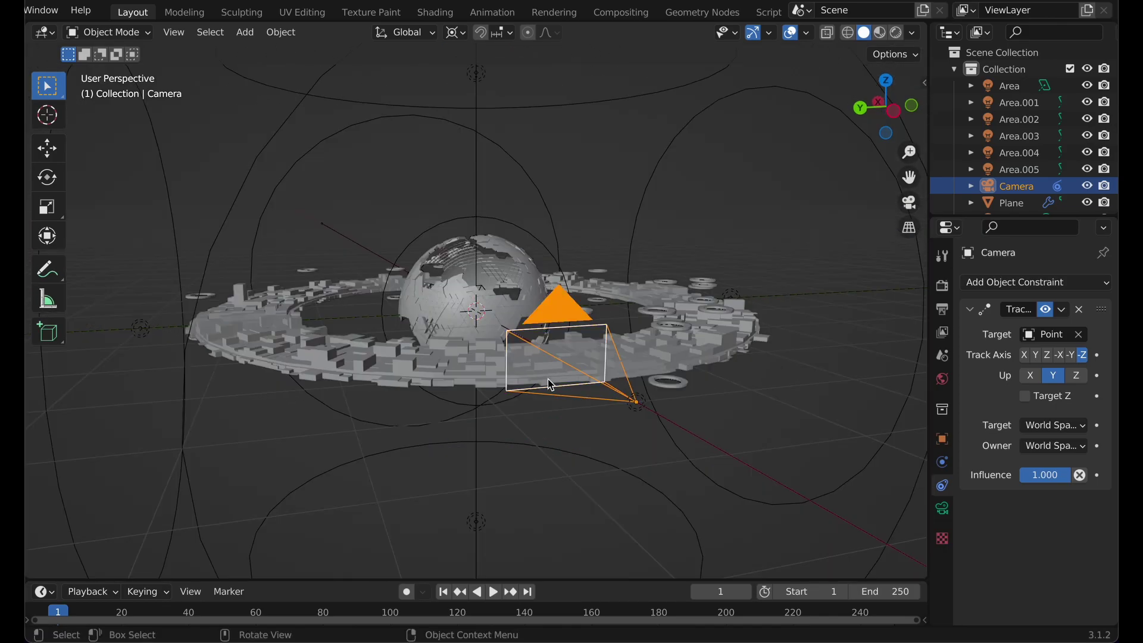
key(g)
right_click(161, 189)
middle_drag(434, 328, 629, 345)
scroll(629, 346, down, 2)
key(g)
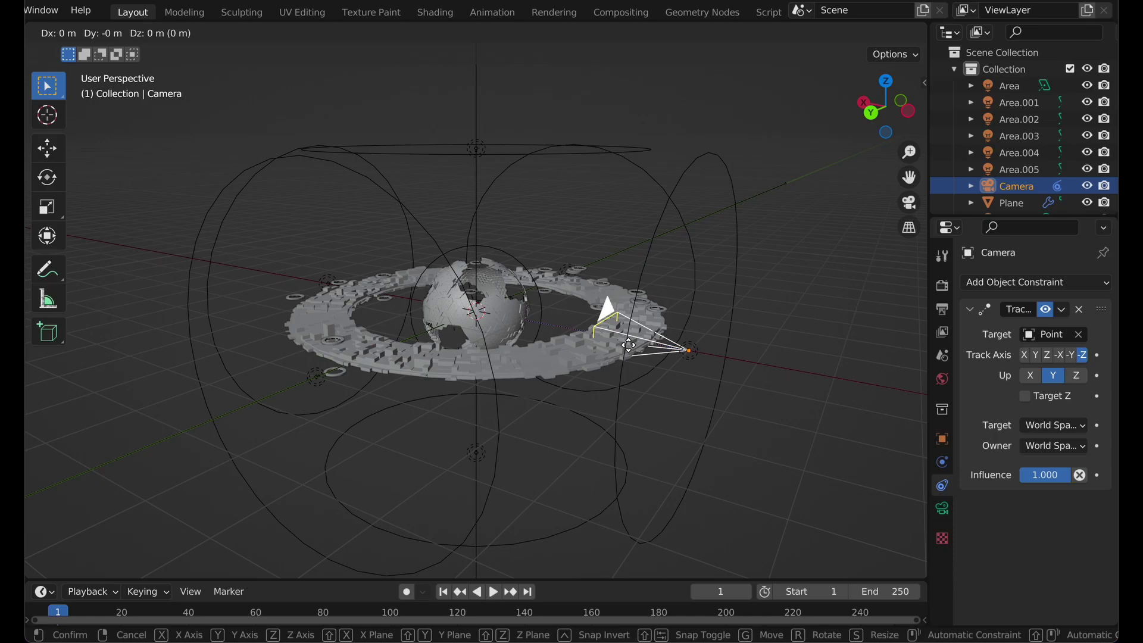
key(x)
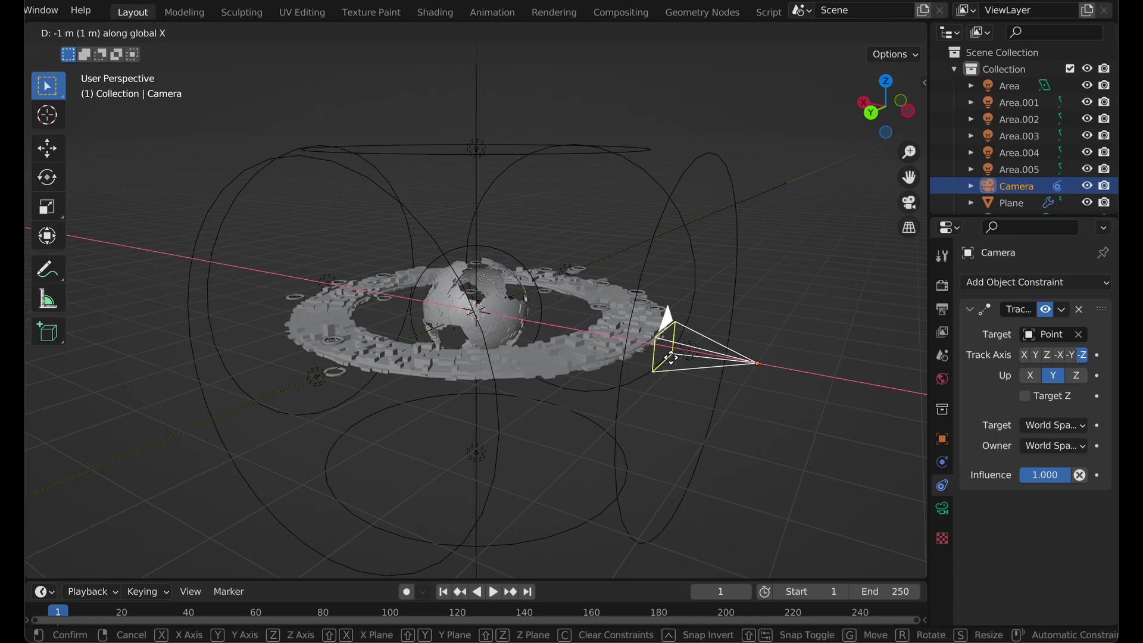
click(671, 357)
key(KP_0)
Raise the camera 0.5 m along global Z
key(g)
key(z)
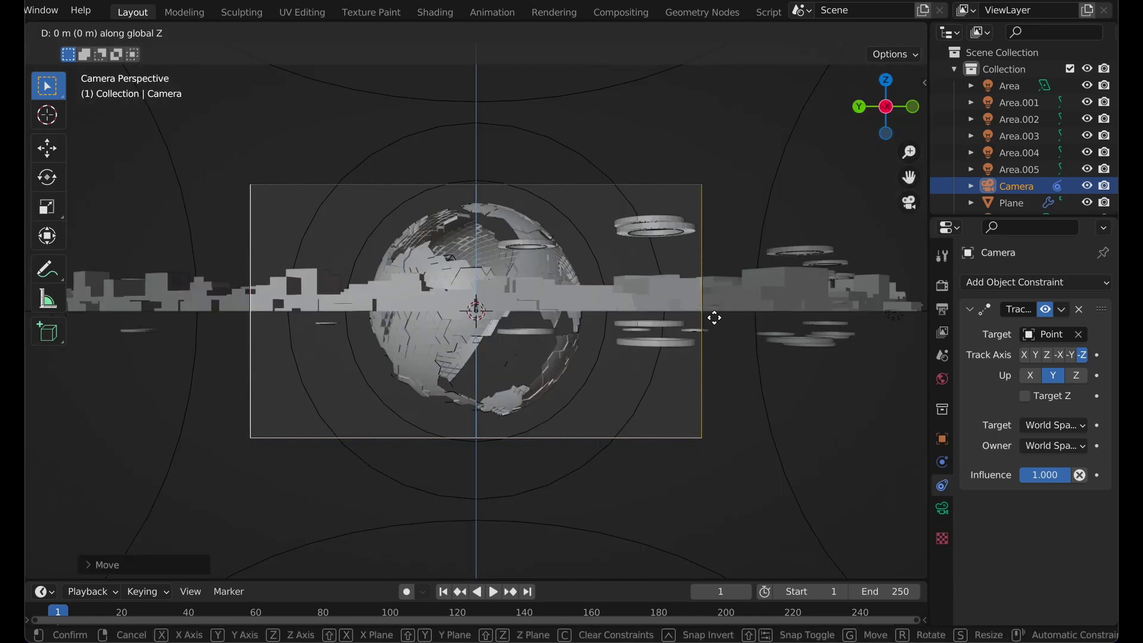
click(712, 277)
click(141, 563)
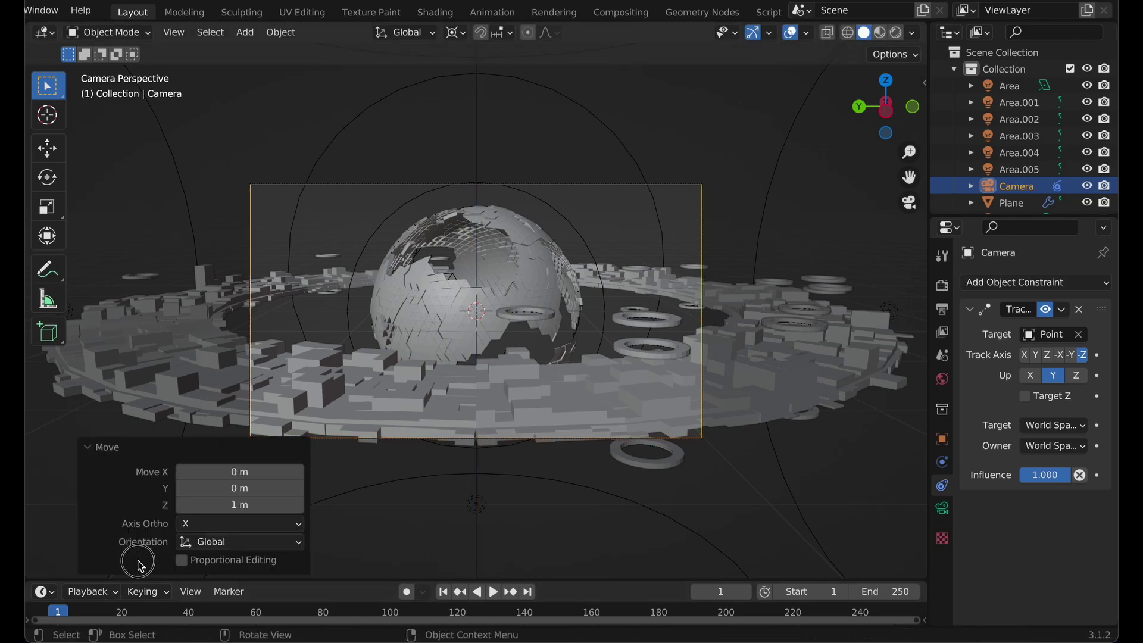
click(231, 506)
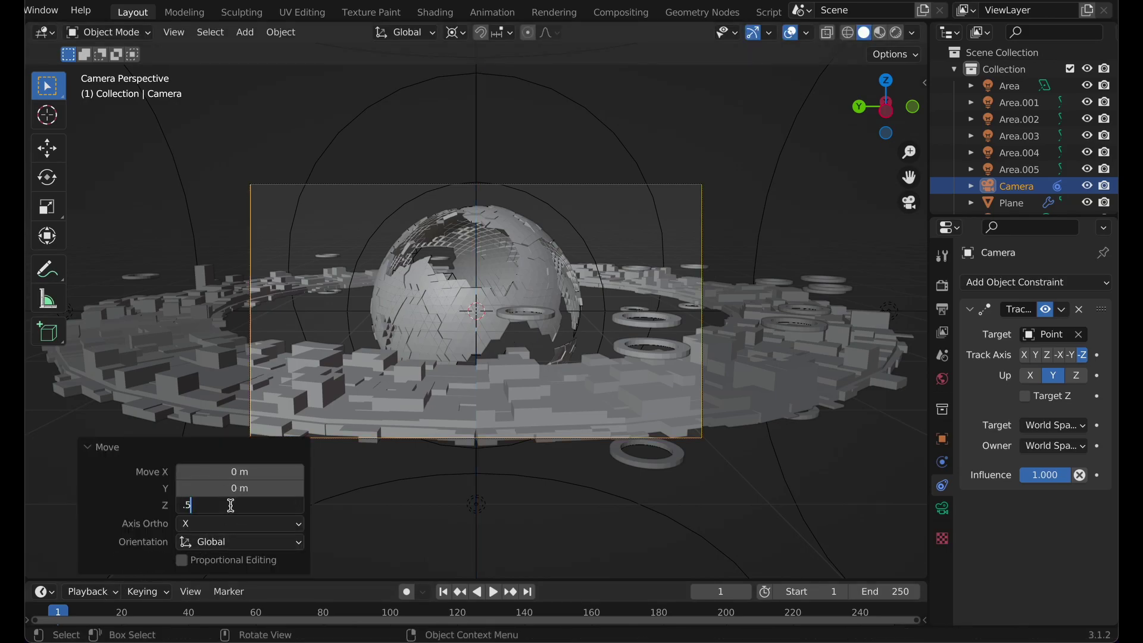
key(Return)
Add a mesh circle around the sphere and scale it up beyond the ring to the camera's distance
middle_drag(231, 506, 437, 446)
middle_drag(524, 196, 585, 379)
key(shift+a)
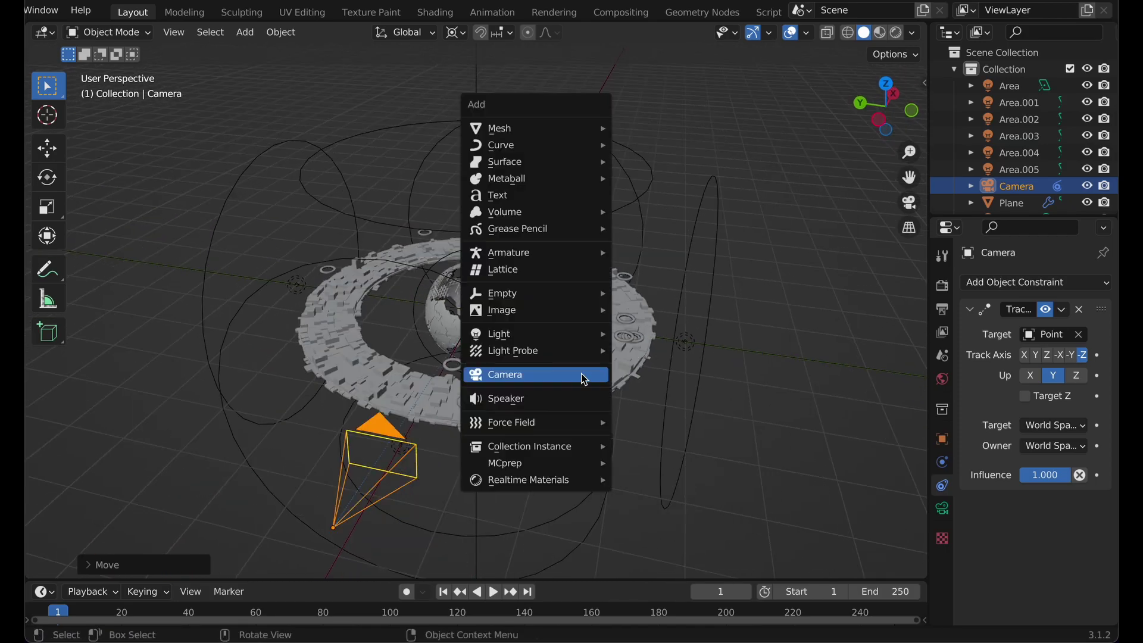
mouse_move(534, 130)
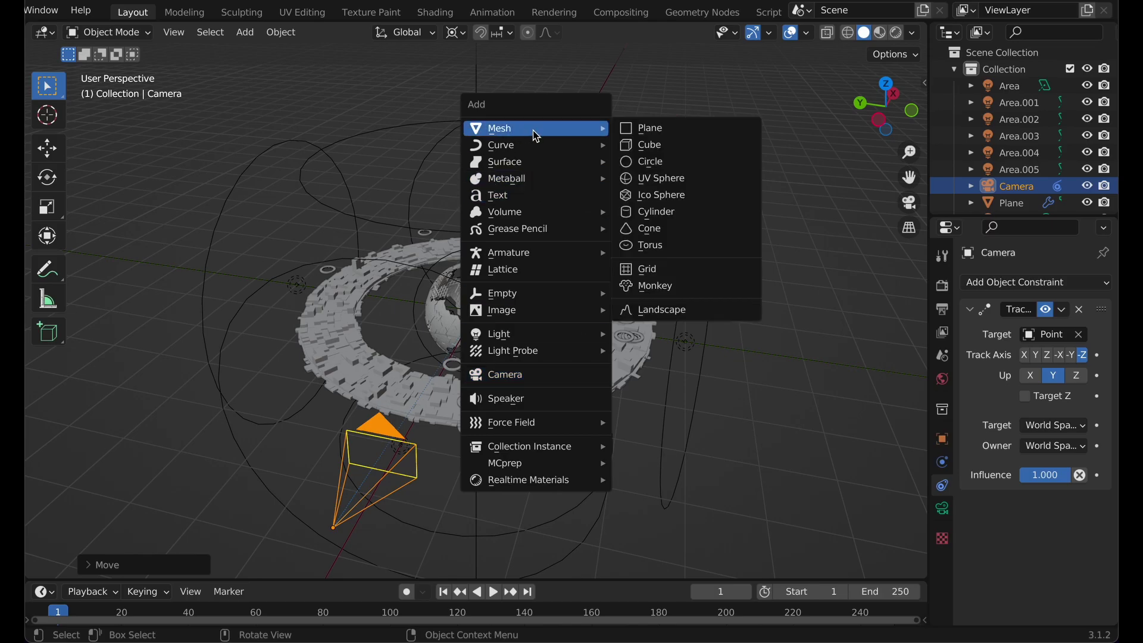
click(640, 158)
middle_drag(640, 159, 605, 416)
key(s)
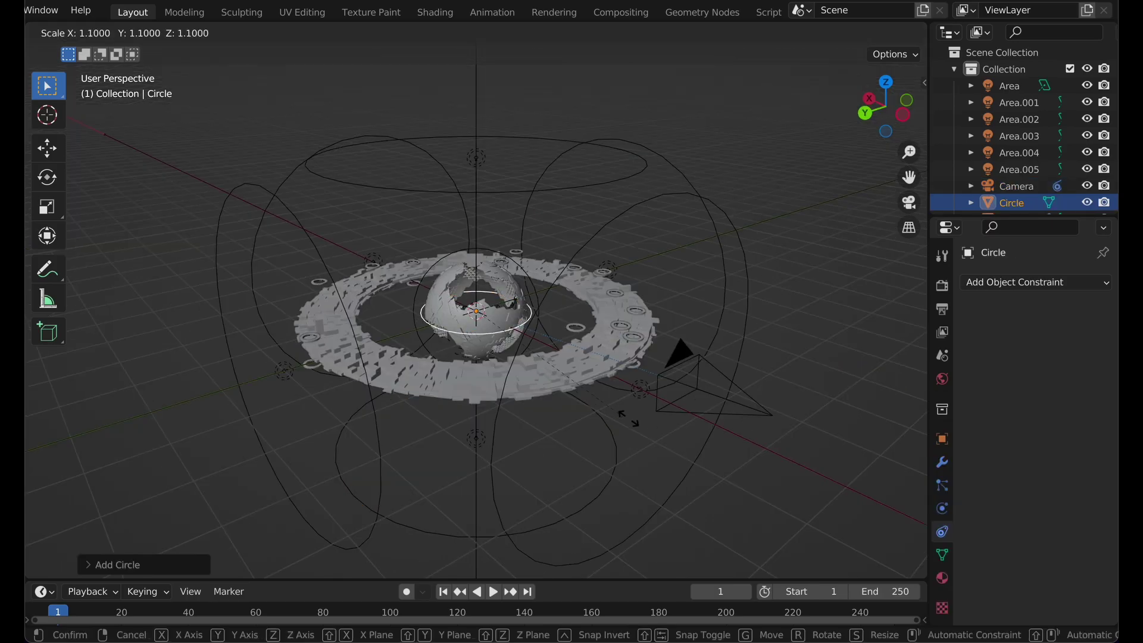
click(357, 575)
middle_drag(480, 503, 526, 464)
middle_drag(699, 418, 787, 399)
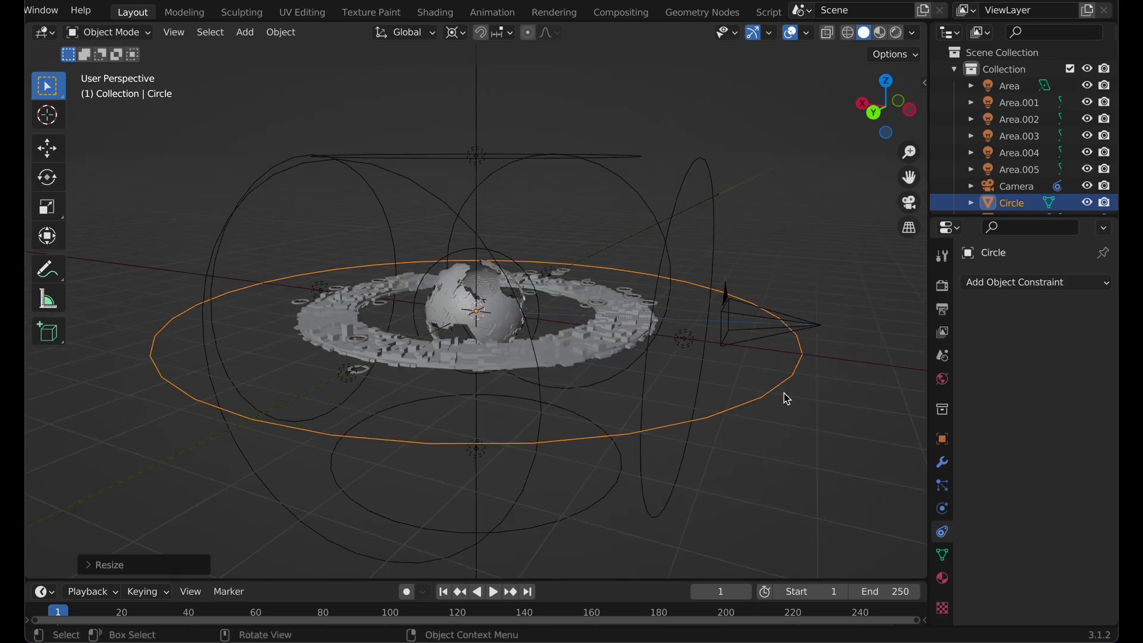
Raise the circle vertically so it passes through the camera's position
key(s)
key(Escape)
middle_drag(754, 448, 653, 449)
key(g)
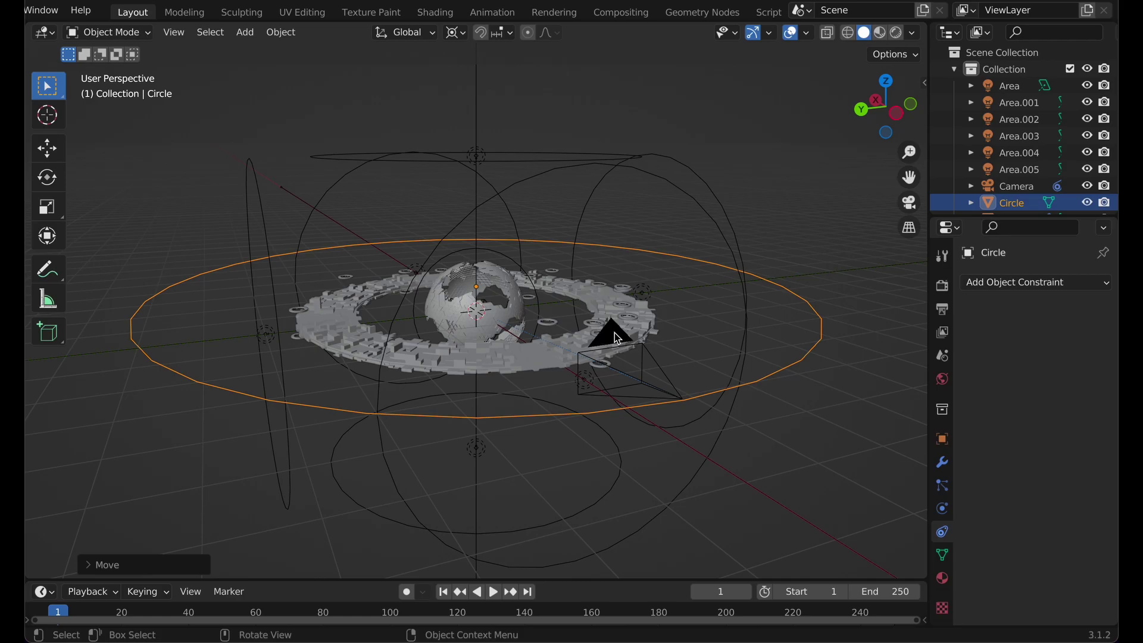
Parent the camera to the circle with the Object option
click(616, 334)
shift+click(770, 376)
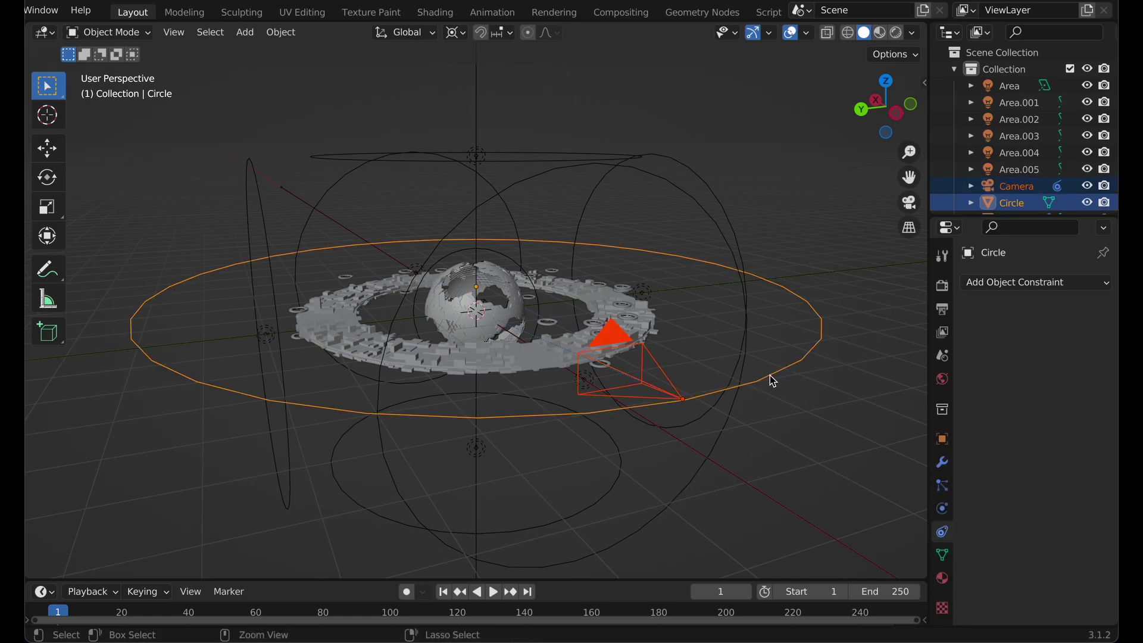
key(super+p)
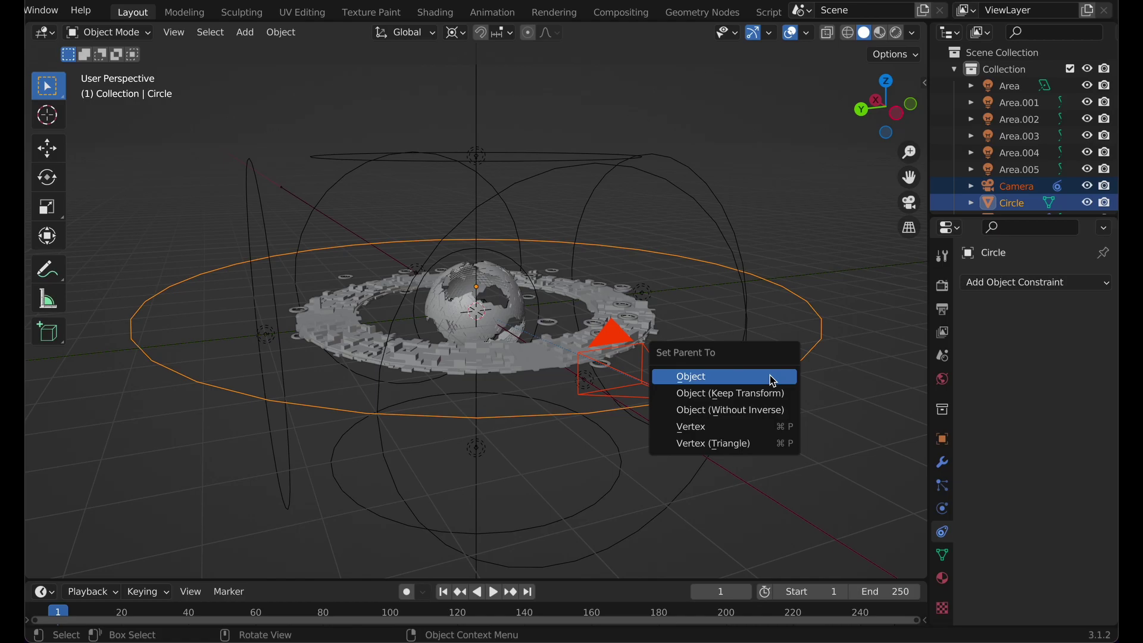
click(773, 380)
Try rotating only the circle about global Z to test whether the camera orbits with it
click(755, 472)
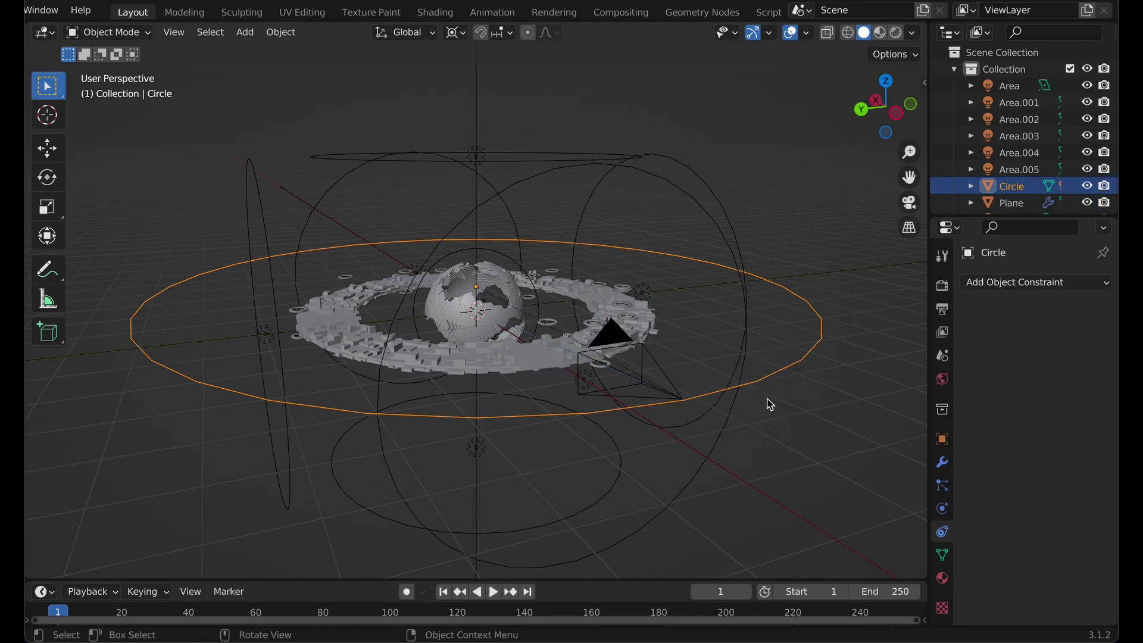
key(r)
key(z)
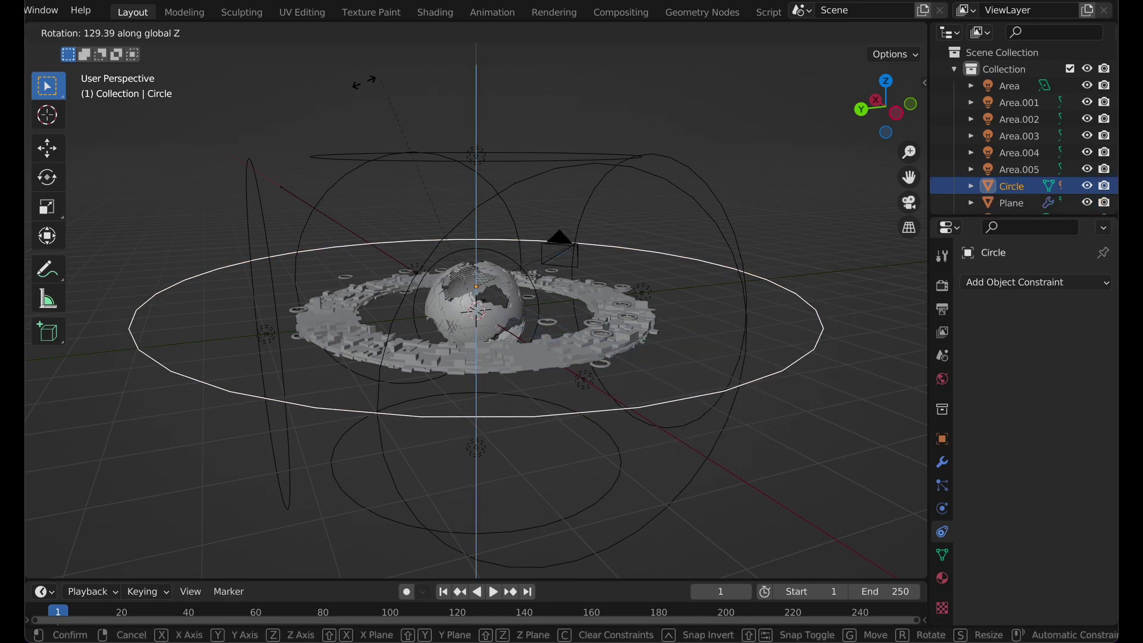
click(747, 167)
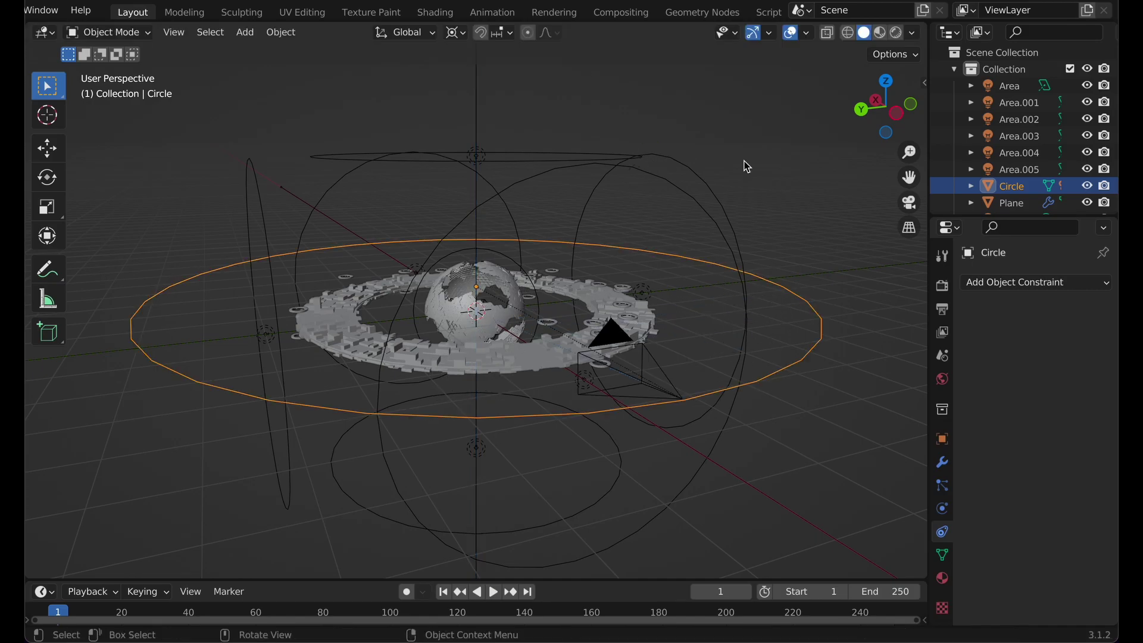
Enlarge the timeline and insert a rotation keyframe for the circle at frame 1
drag(558, 579, 551, 514)
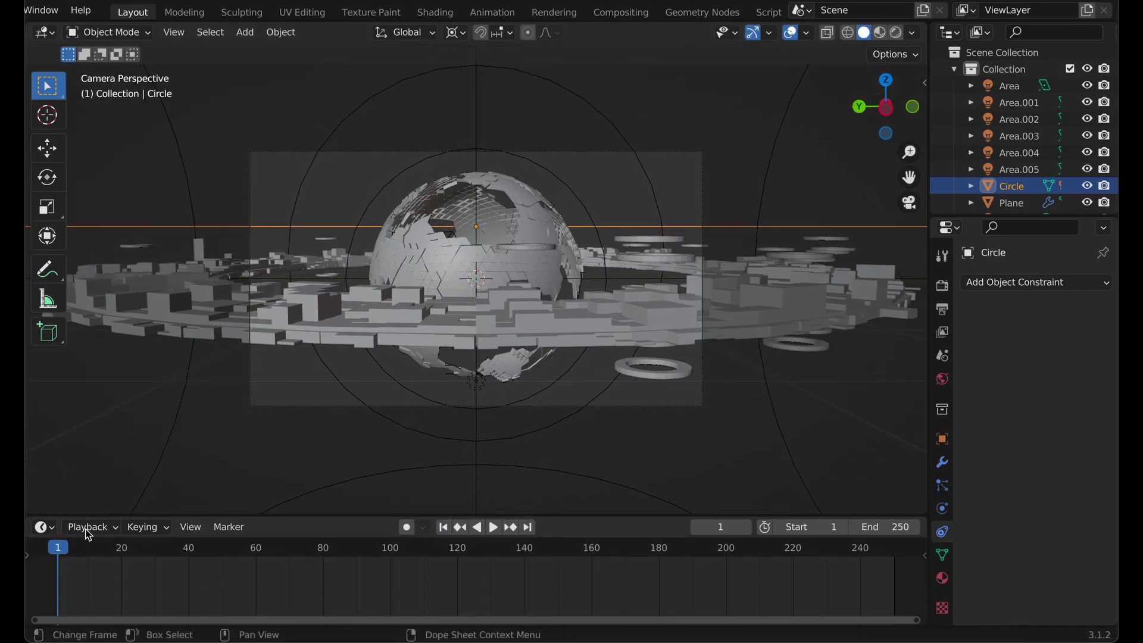
key(i)
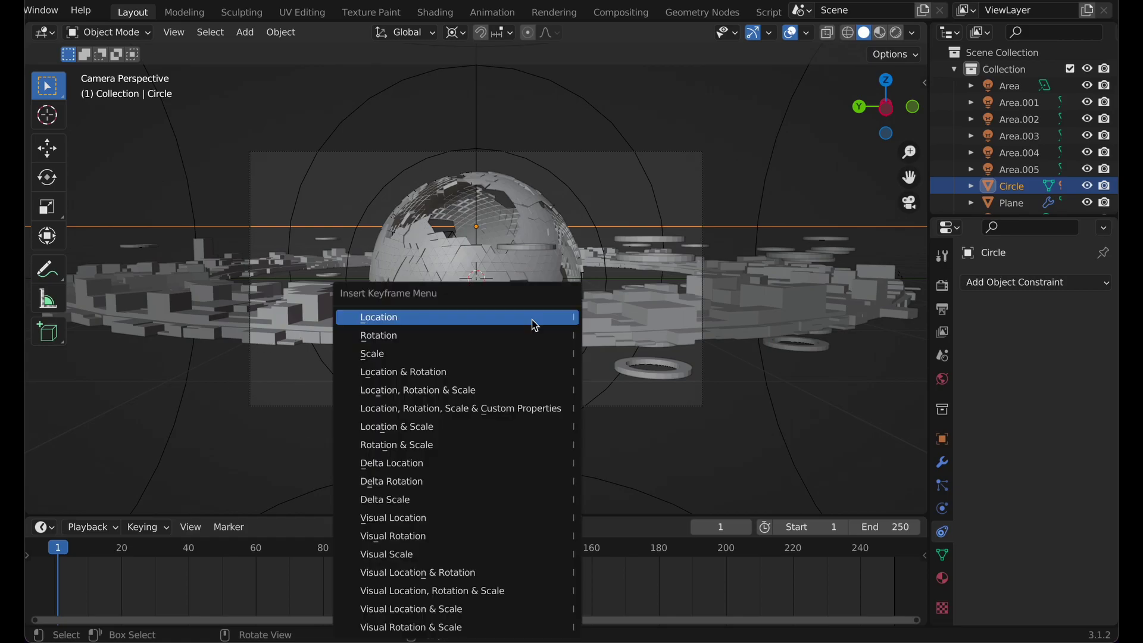
click(520, 334)
At frame 251, rotate the circle 360° about global Z and insert a rotation keyframe
click(529, 527)
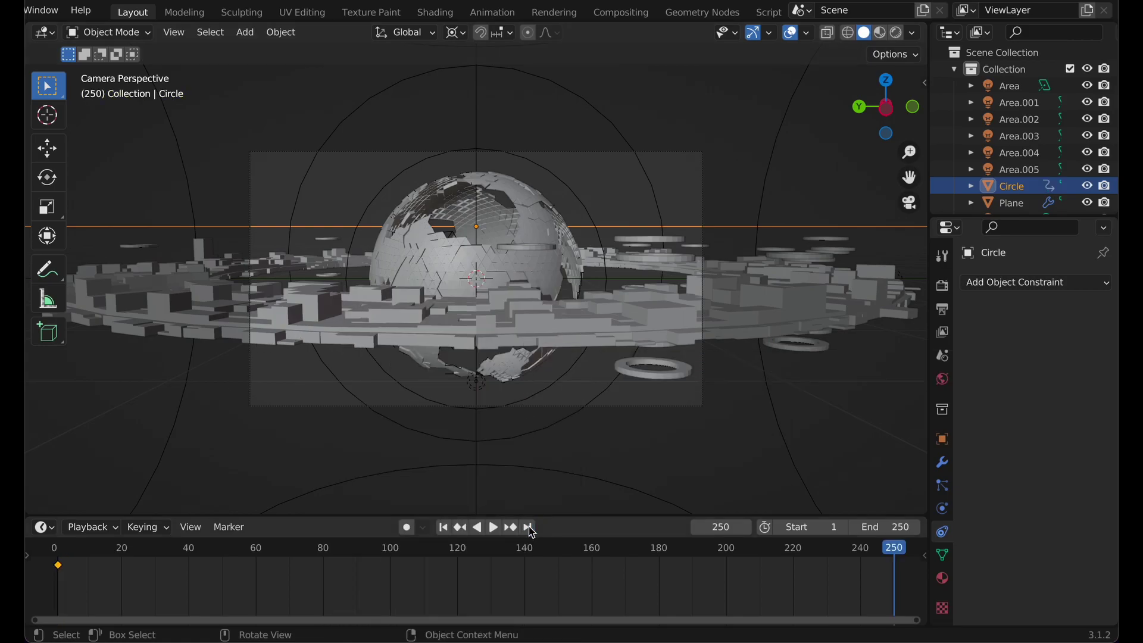
middle_drag(730, 586, 734, 614)
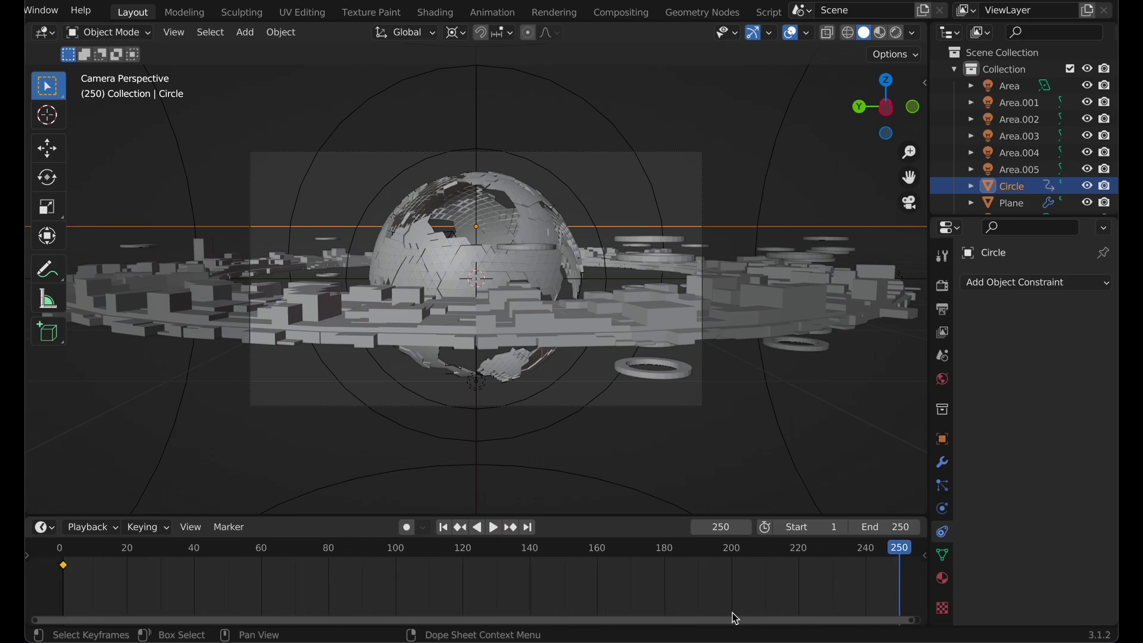
key(Right)
middle_drag(731, 612, 785, 591)
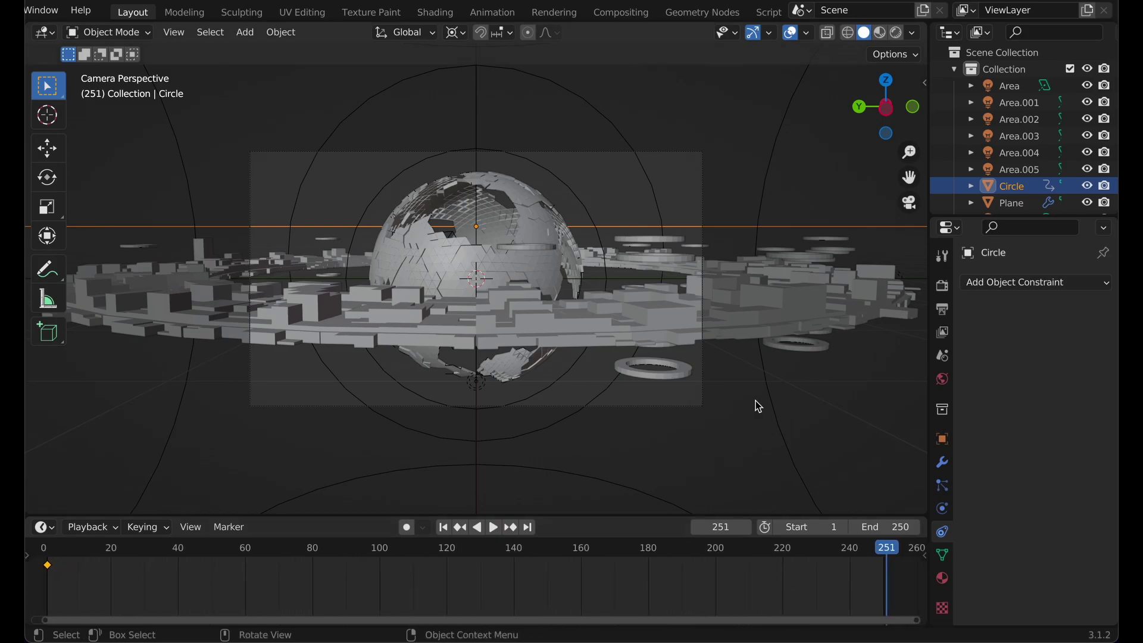
text(rz360)
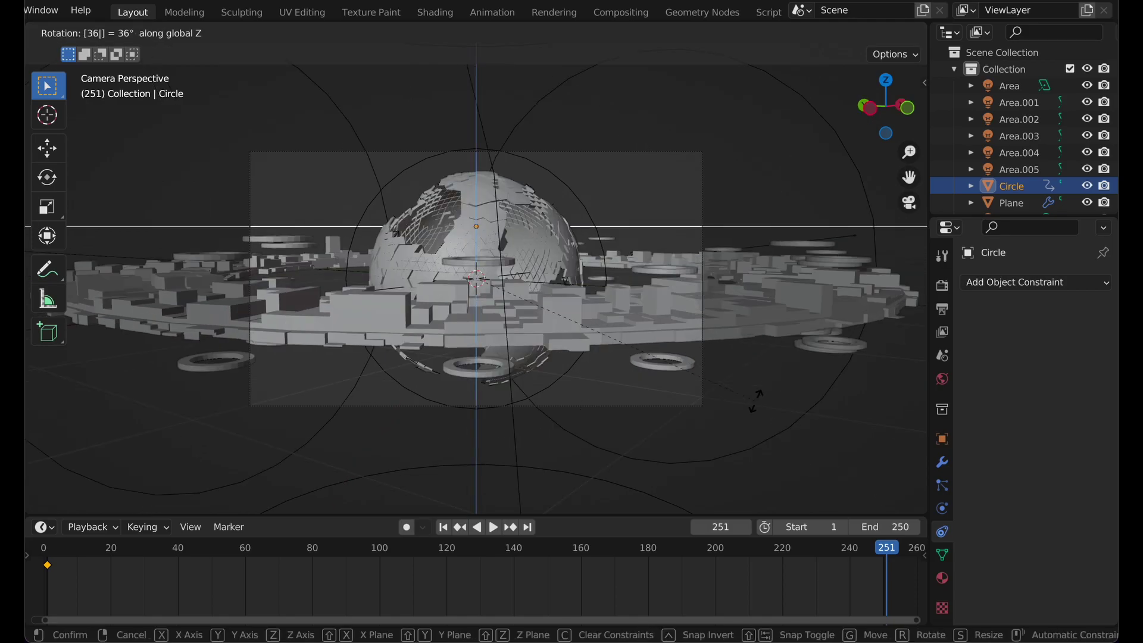
key(Return)
key(i)
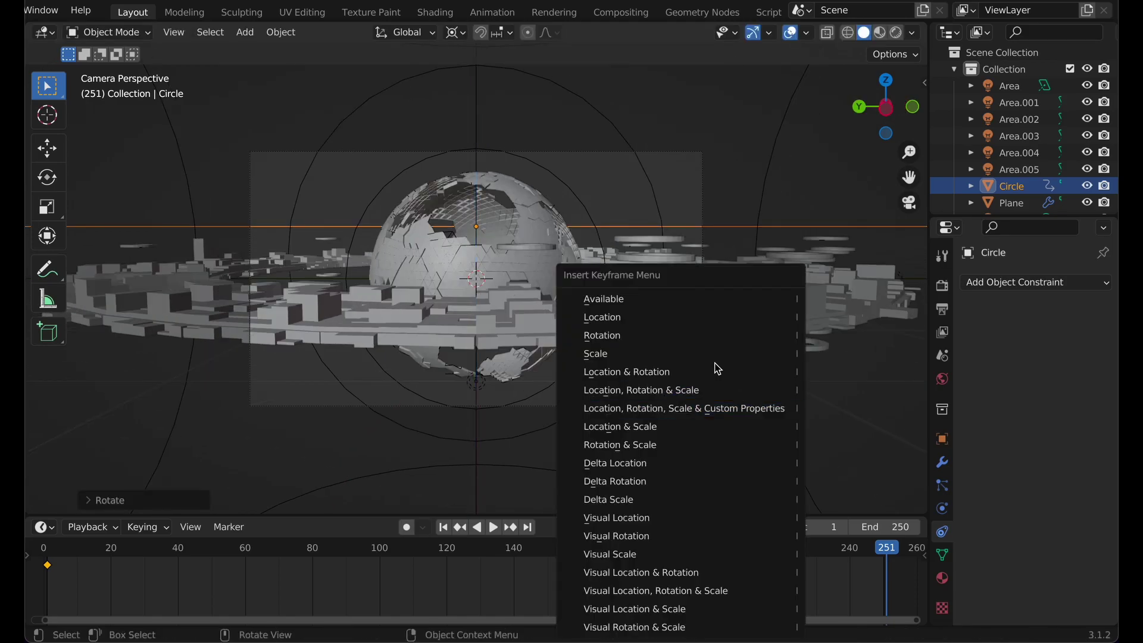
click(671, 333)
Play back the camera's orbit animation, then replay it from near the start of the timeline
drag(633, 566, 147, 570)
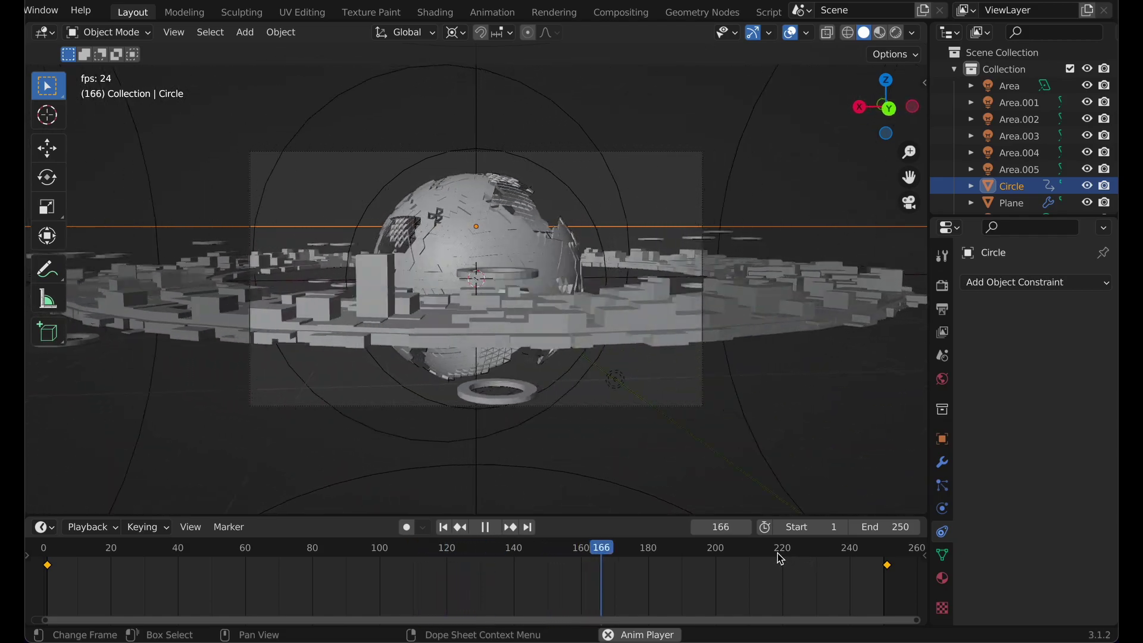
key(space)
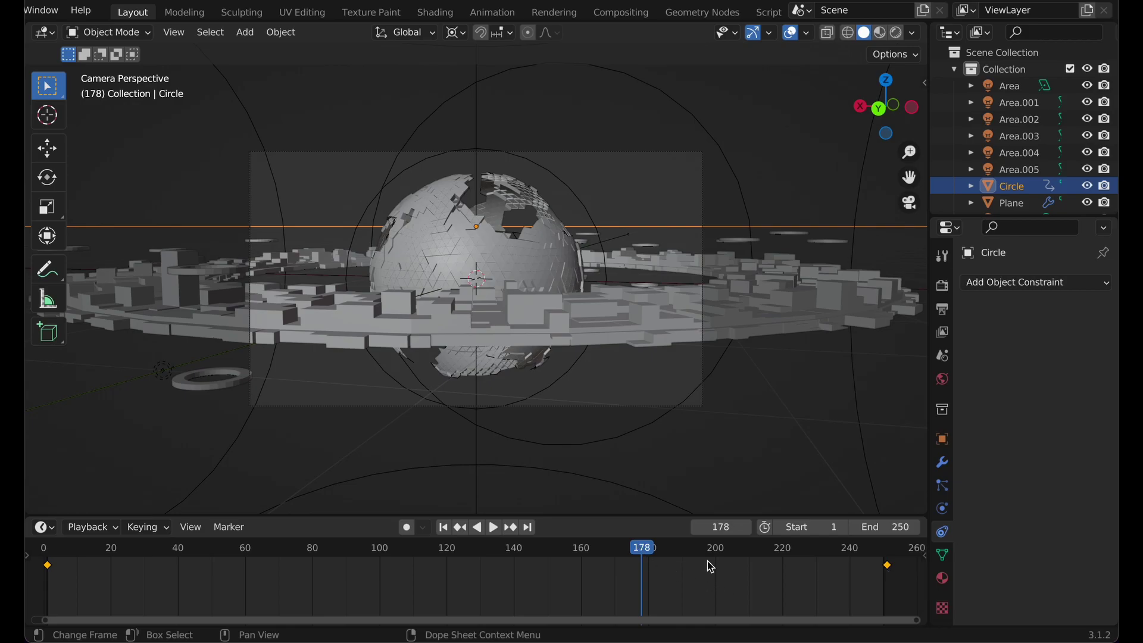
drag(641, 548, 73, 551)
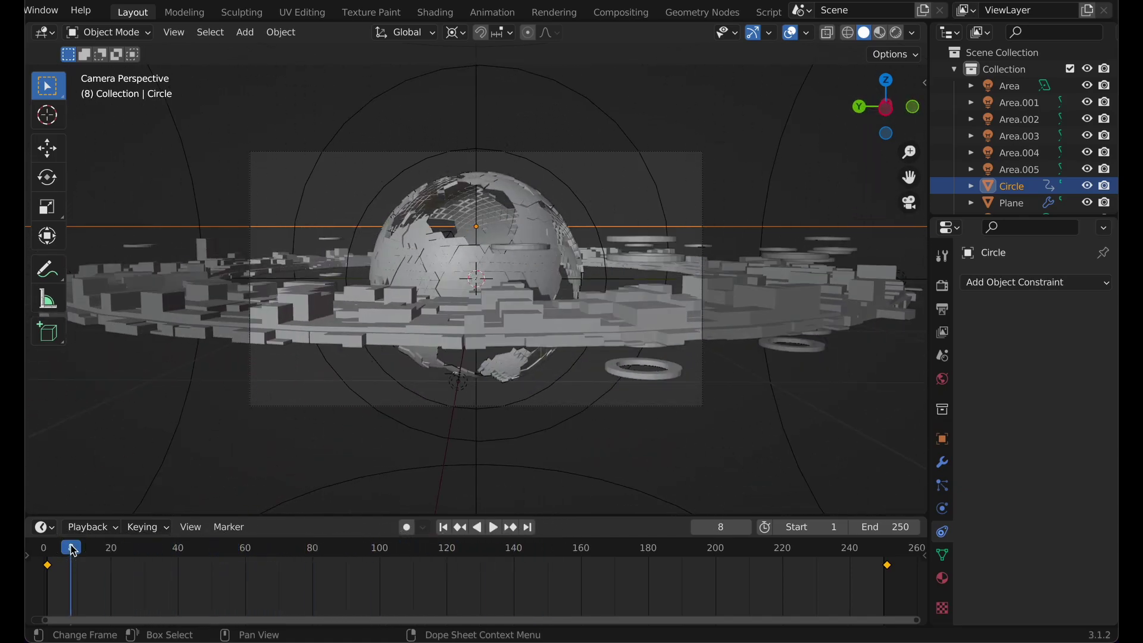
key(space)
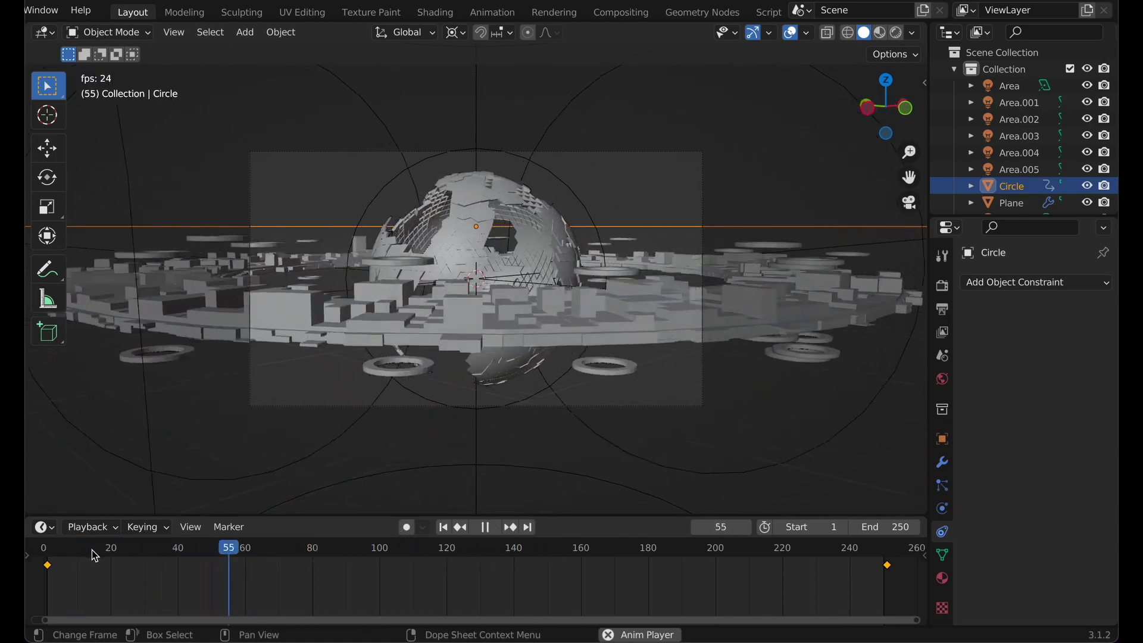
Stop the playback and set the circle's rotation keyframes to Linear interpolation
key(space)
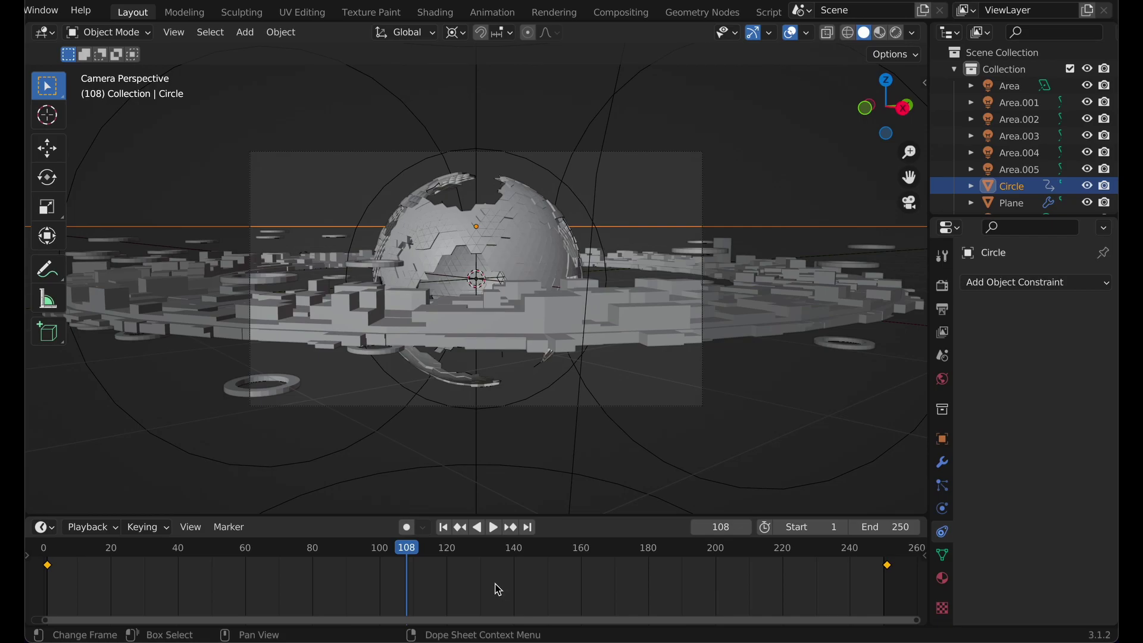
right_click(497, 586)
mouse_move(506, 518)
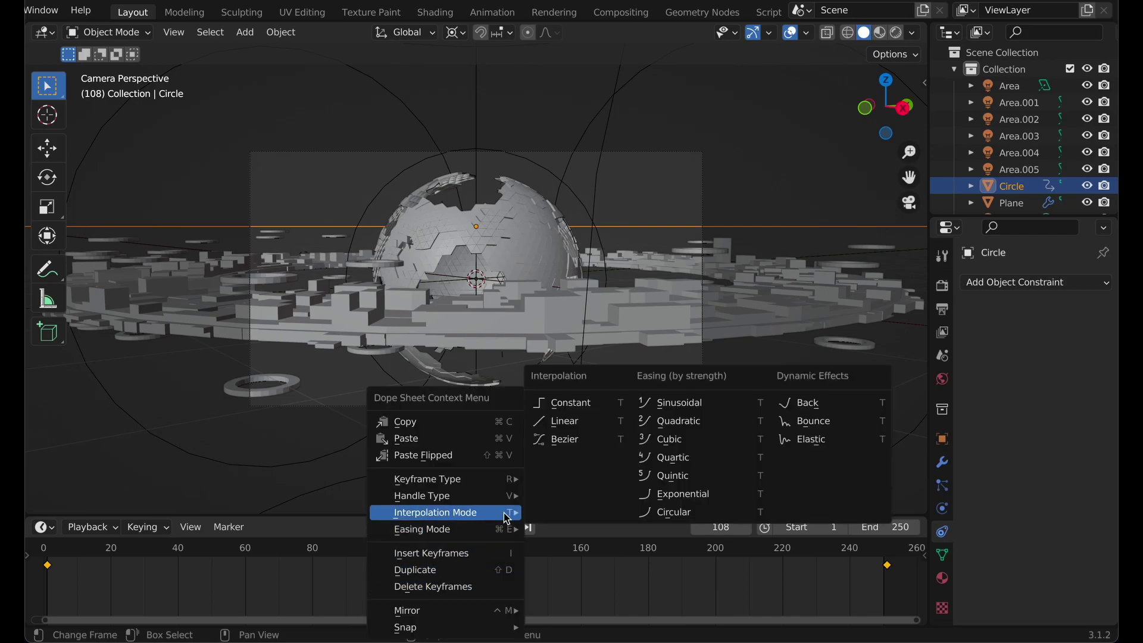
click(553, 422)
Replay the camera orbit from frame 1 to check its constant speed, then stop and deselect the circle
drag(825, 548, 48, 535)
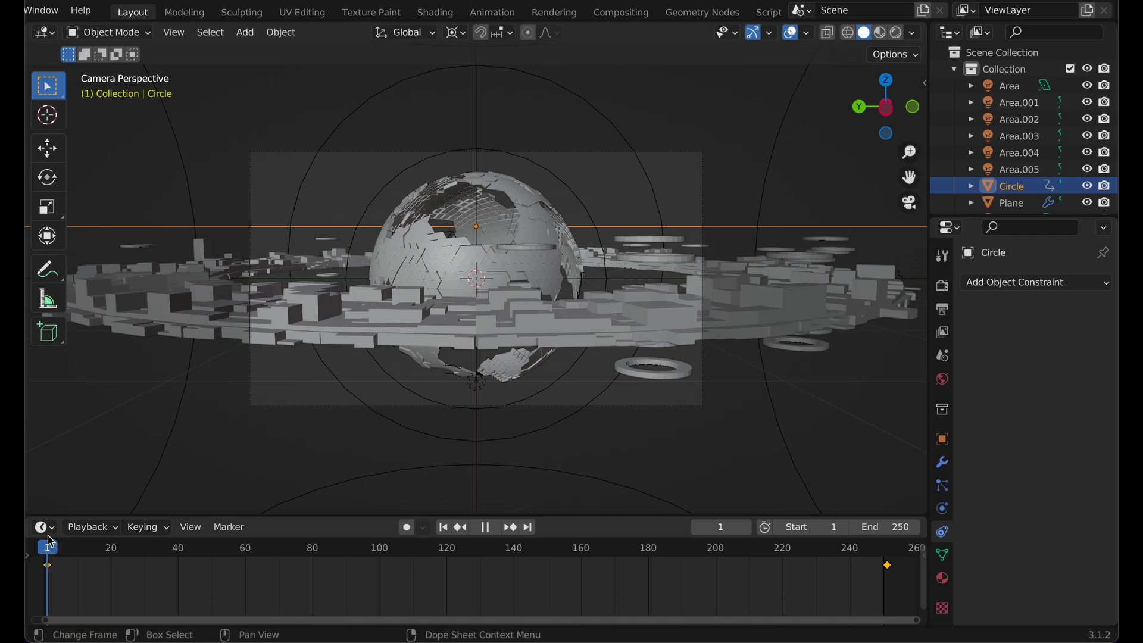
drag(51, 542, 740, 459)
key(space)
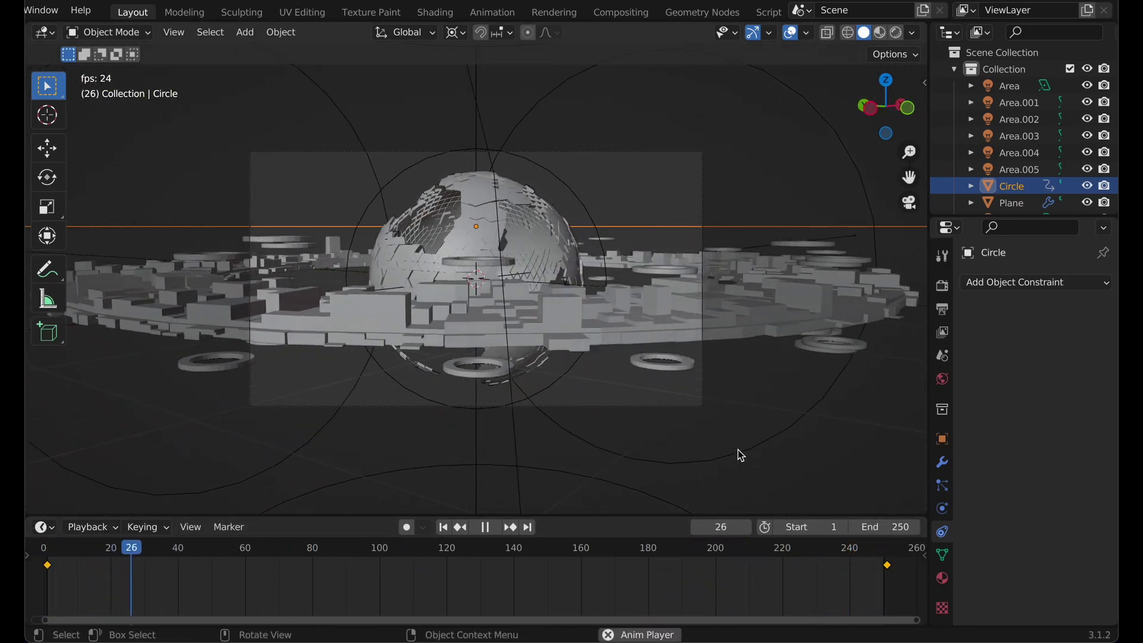
key(space)
click(638, 192)
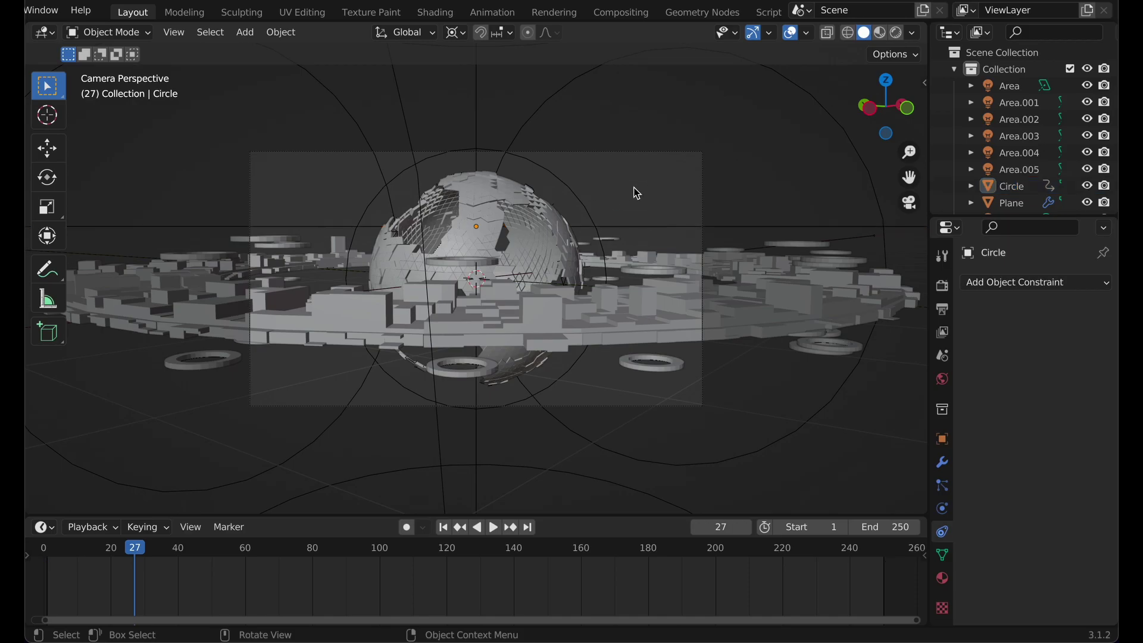
In the Geometry Nodes workspace, show the camera view and add a Timeline area between the viewport and the node editor
click(705, 14)
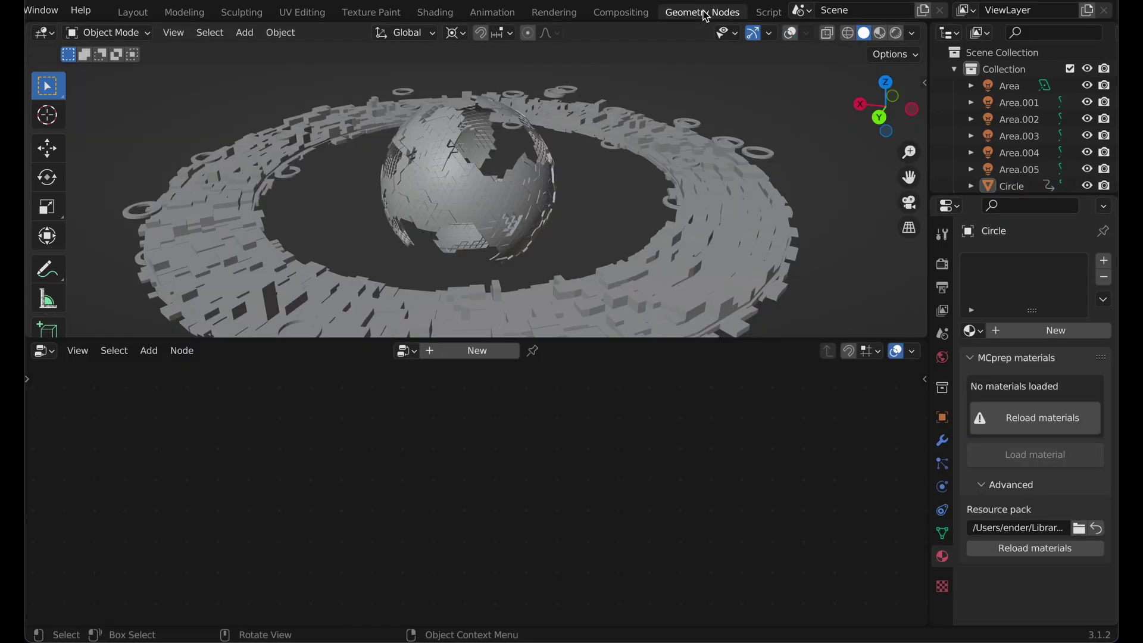
click(909, 205)
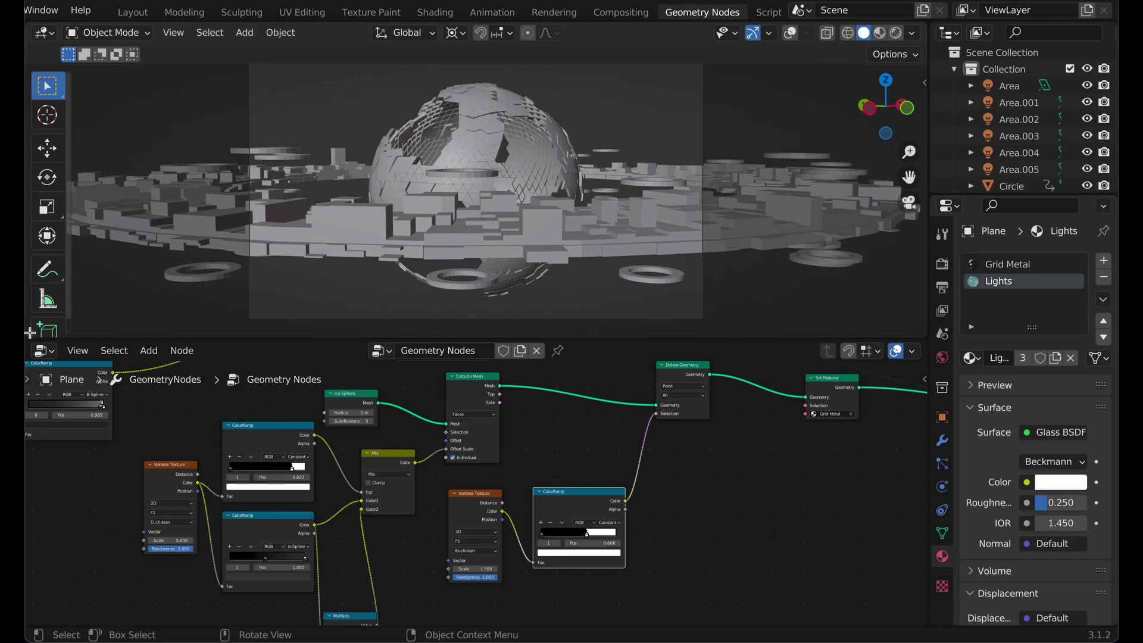
drag(29, 332, 149, 247)
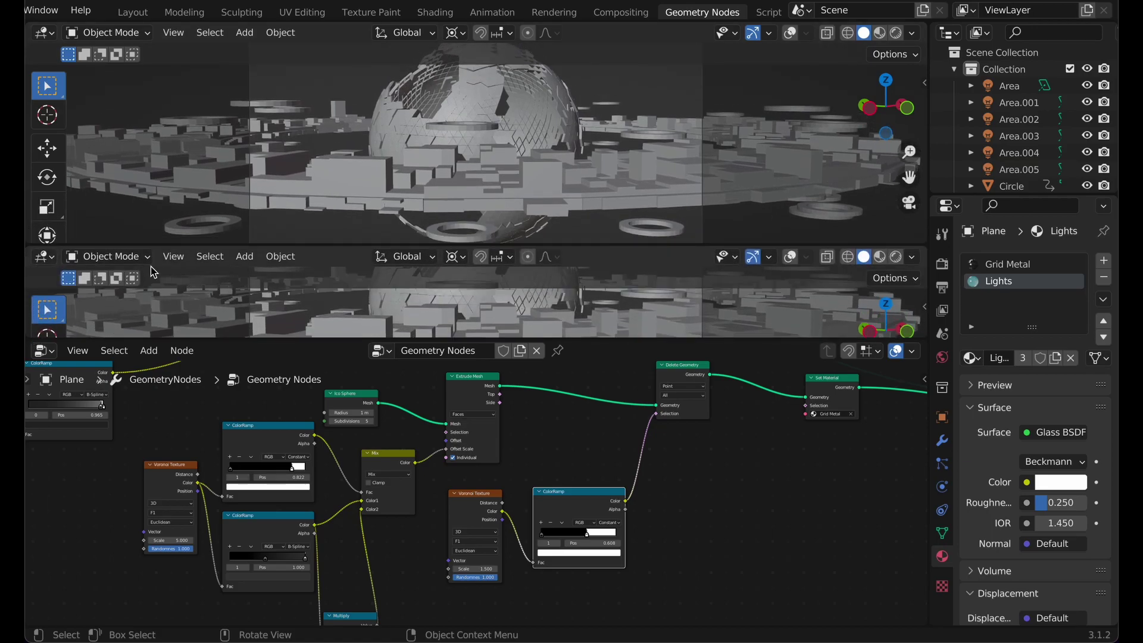
click(47, 259)
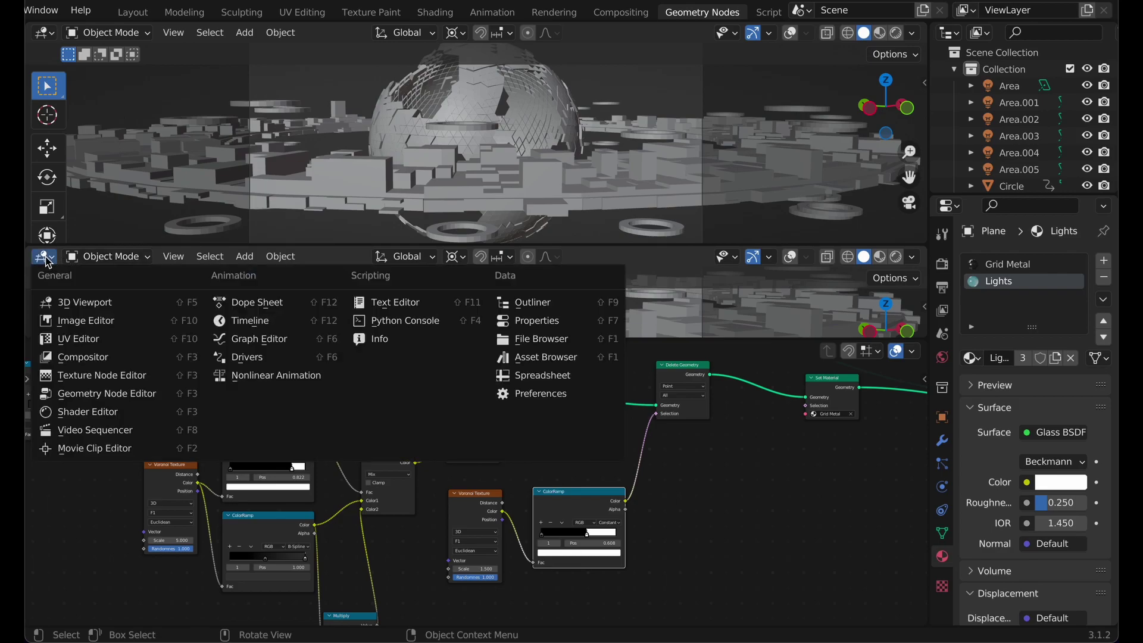
click(234, 320)
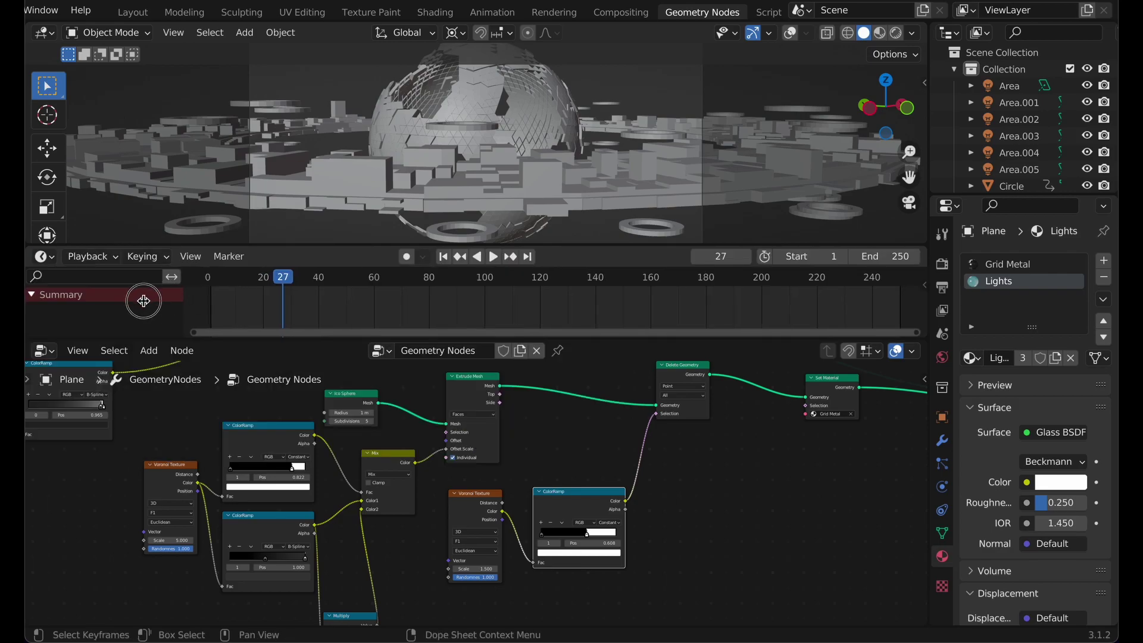
drag(143, 301, 36, 307)
Go to frame 1 and switch the Voronoi Texture driving the sphere's extrusion to 4D
middle_drag(375, 405, 422, 439)
click(441, 259)
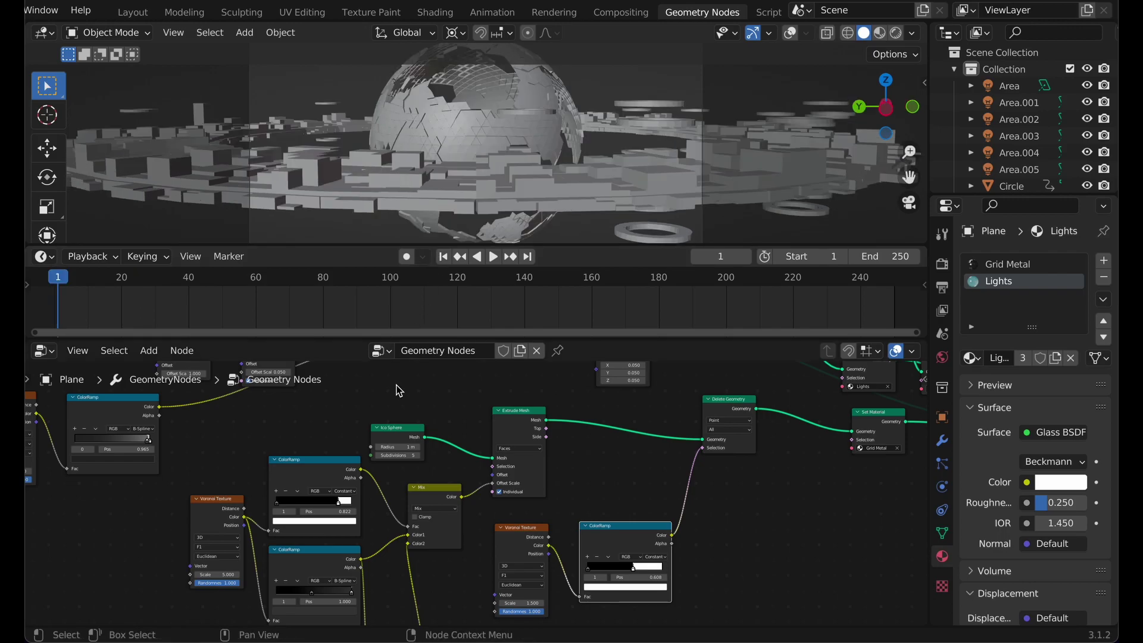
middle_drag(175, 576, 209, 500)
click(256, 441)
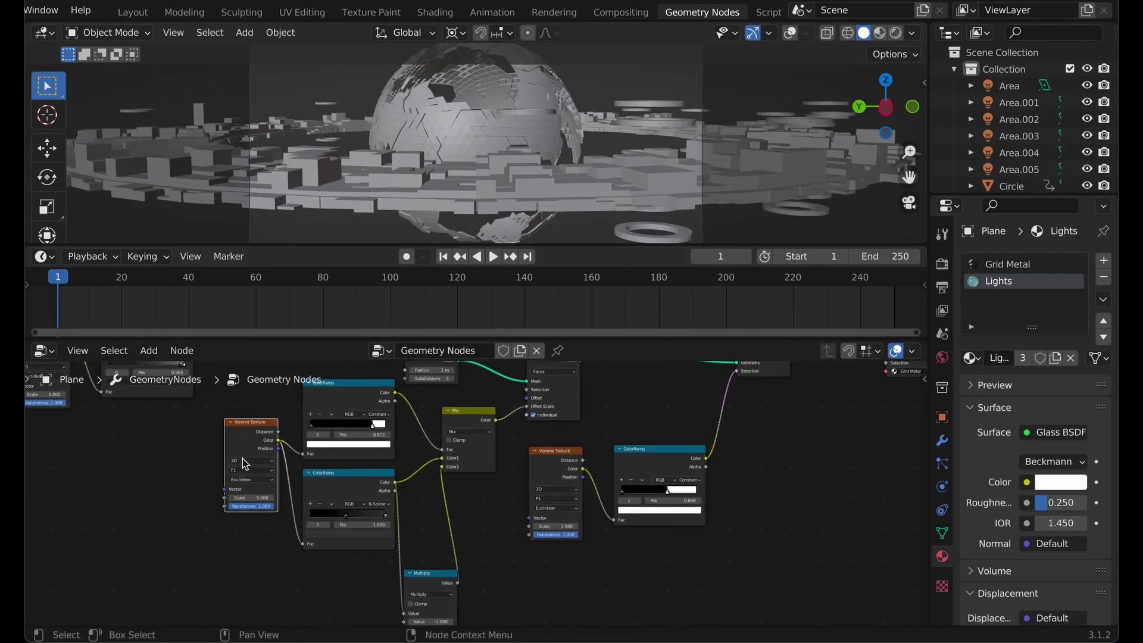
click(244, 463)
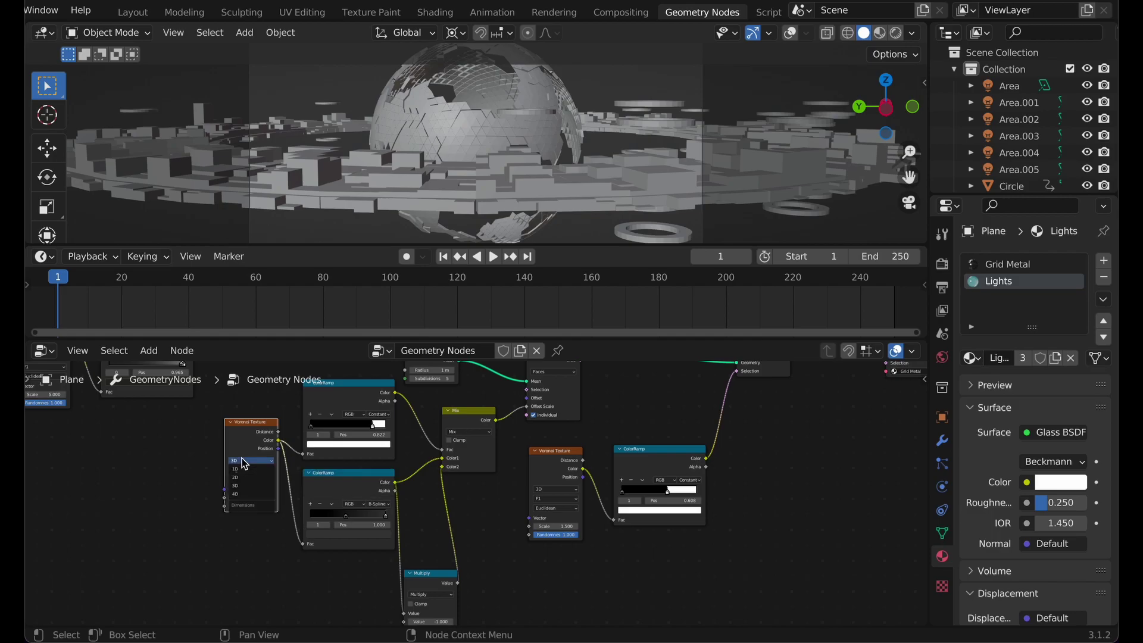
click(244, 502)
Test the W value of the extrusion's Voronoi Texture, undo the test, and keyframe W at 0 on frame 1
scroll(243, 496, up, 4)
middle_drag(245, 497, 351, 488)
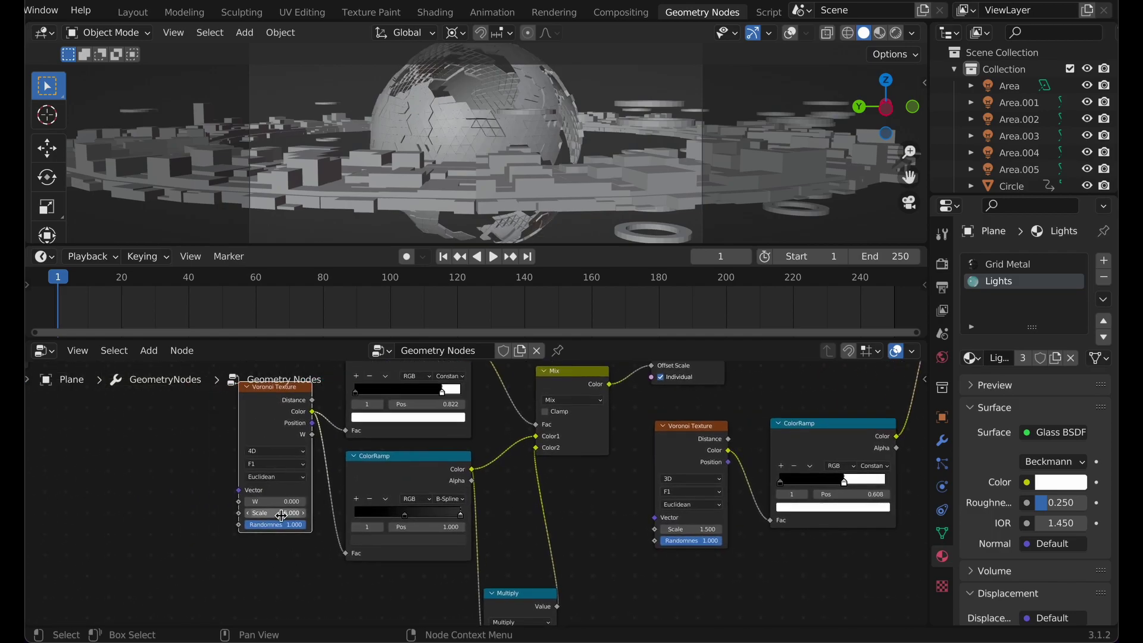
drag(273, 502, 308, 501)
key(ctrl+z)
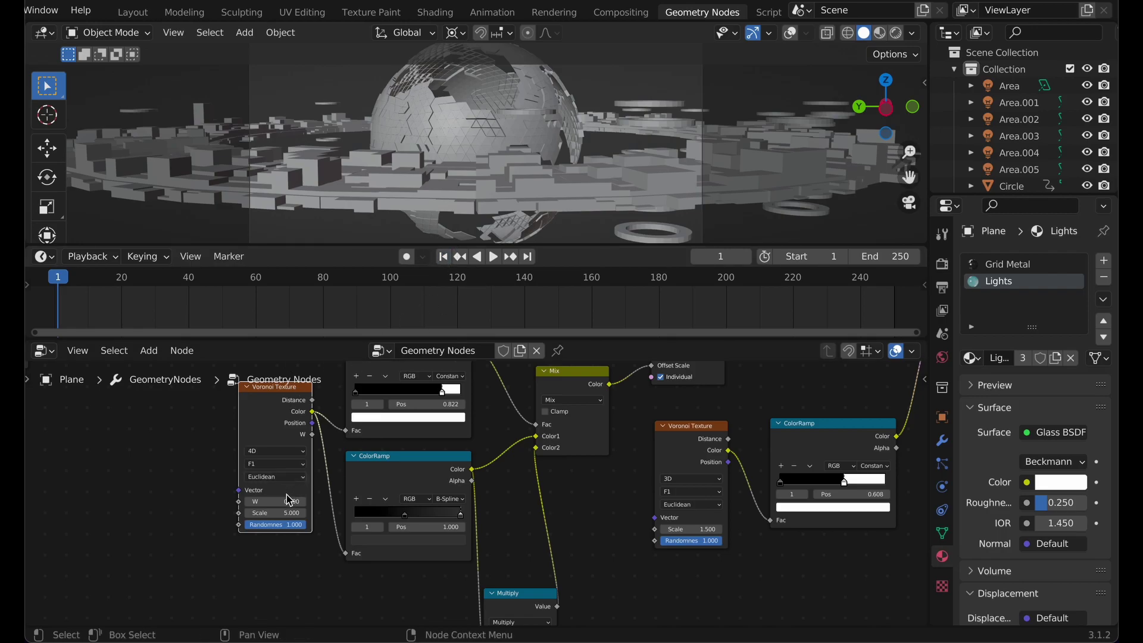
key(i)
At frame 125, set the extrusion Voronoi Texture's W to 0.5 and insert a keyframe
key(space)
drag(457, 289, 475, 291)
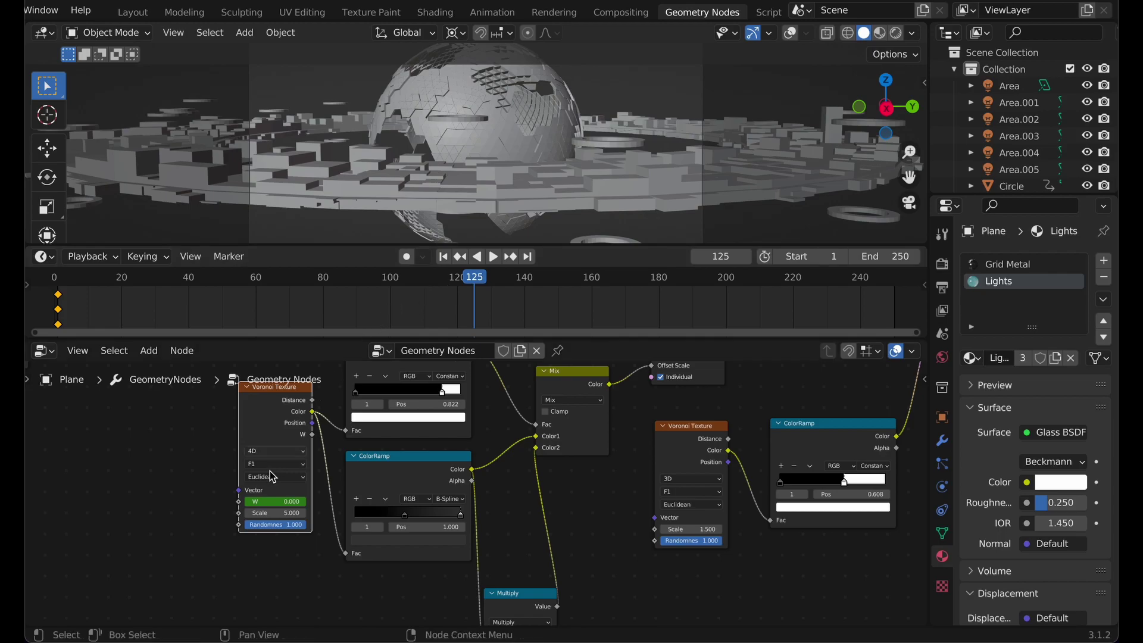
click(267, 499)
text(0.5)
key(Return)
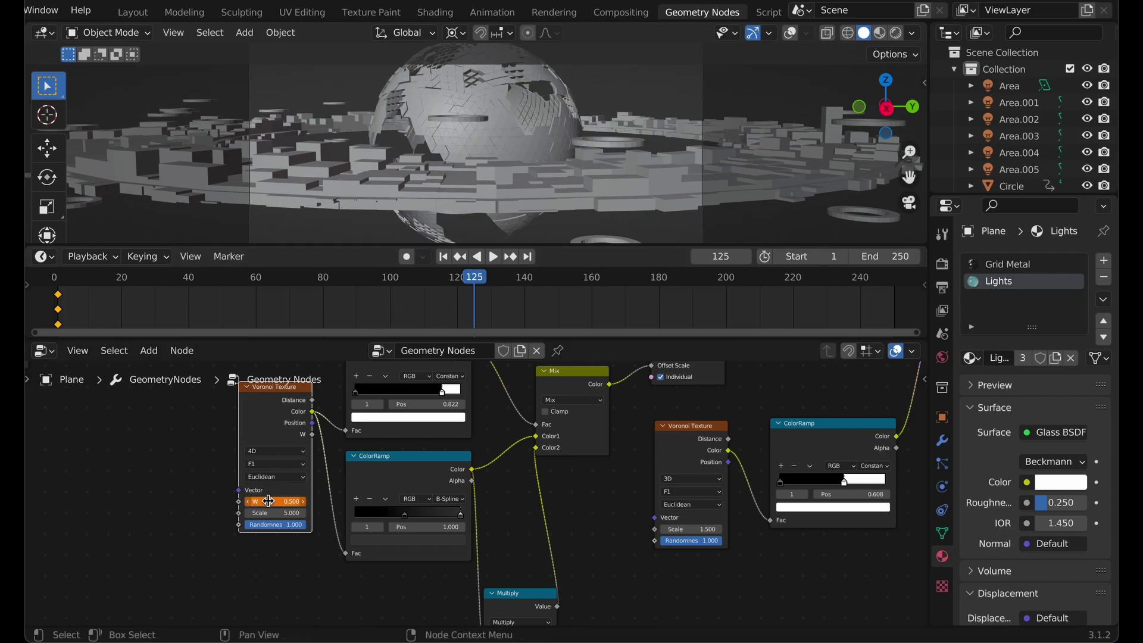
key(i)
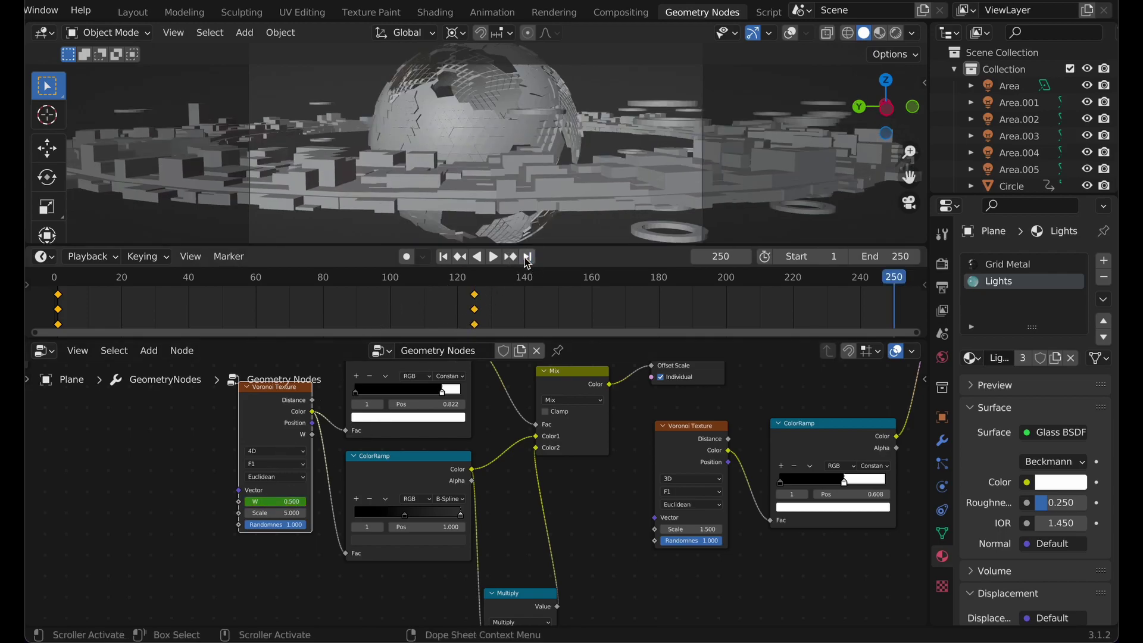
At frame 251, set the extrusion Voronoi Texture's W to 0, keyframe it, and make the keyframes' interpolation Linear
key(Right)
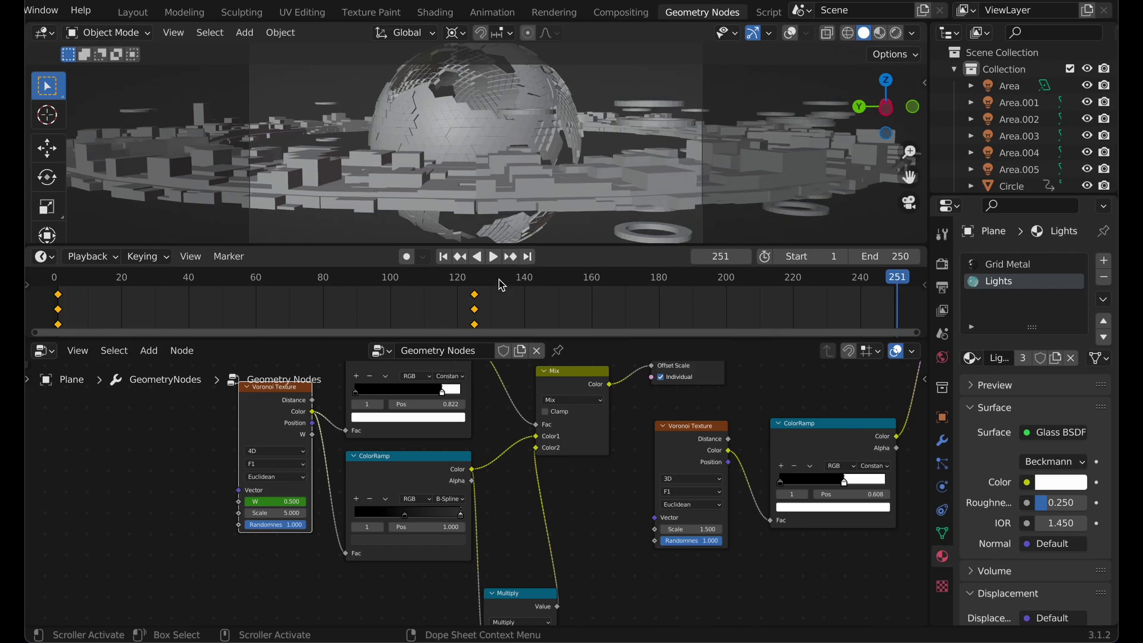
double_click(276, 501)
text(0)
key(Return)
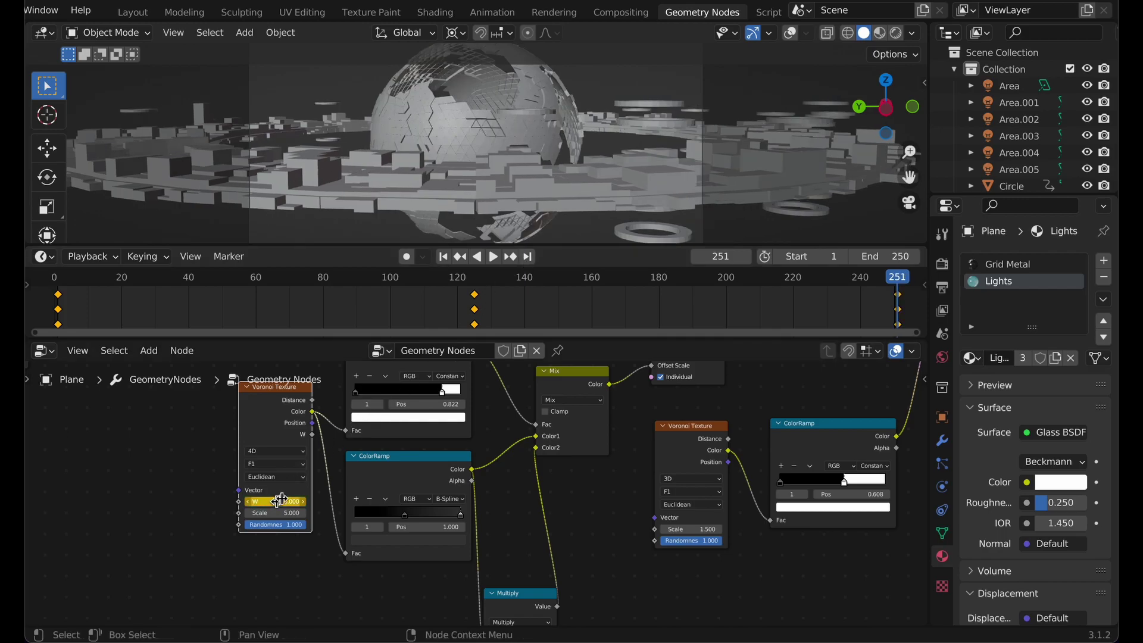
key(i)
right_click(416, 304)
click(467, 346)
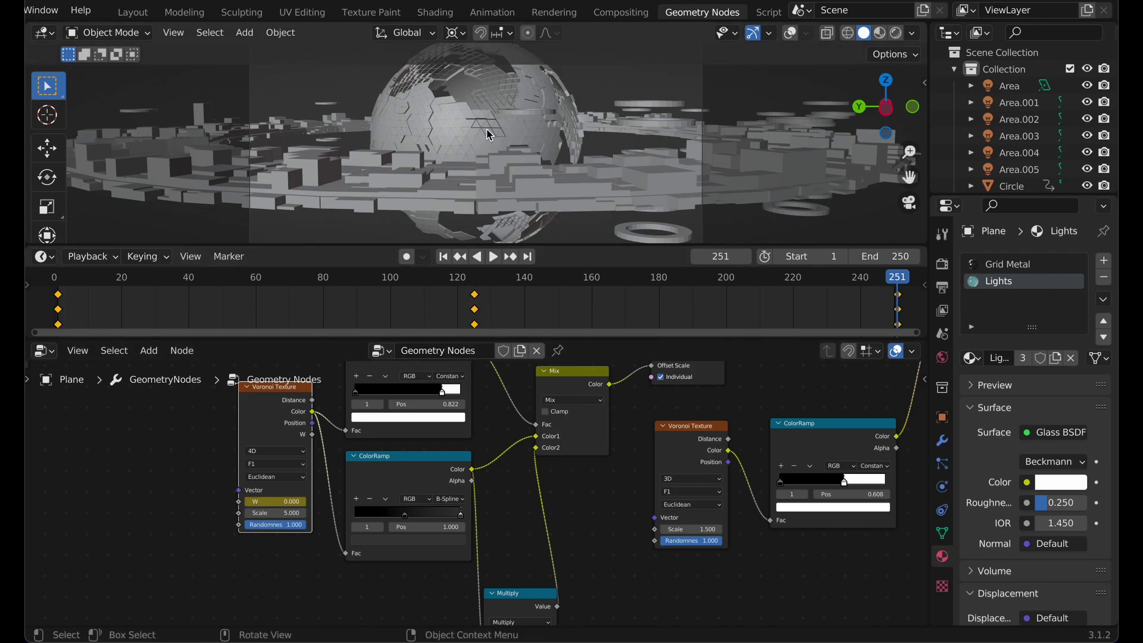
Switch the Voronoi Texture controlling the sphere's deleted geometry to 4D and keyframe its W at 0 on frame 1
mouse_move(276, 403)
mouse_down()
mouse_move(276, 420)
mouse_move(277, 405)
mouse_up()
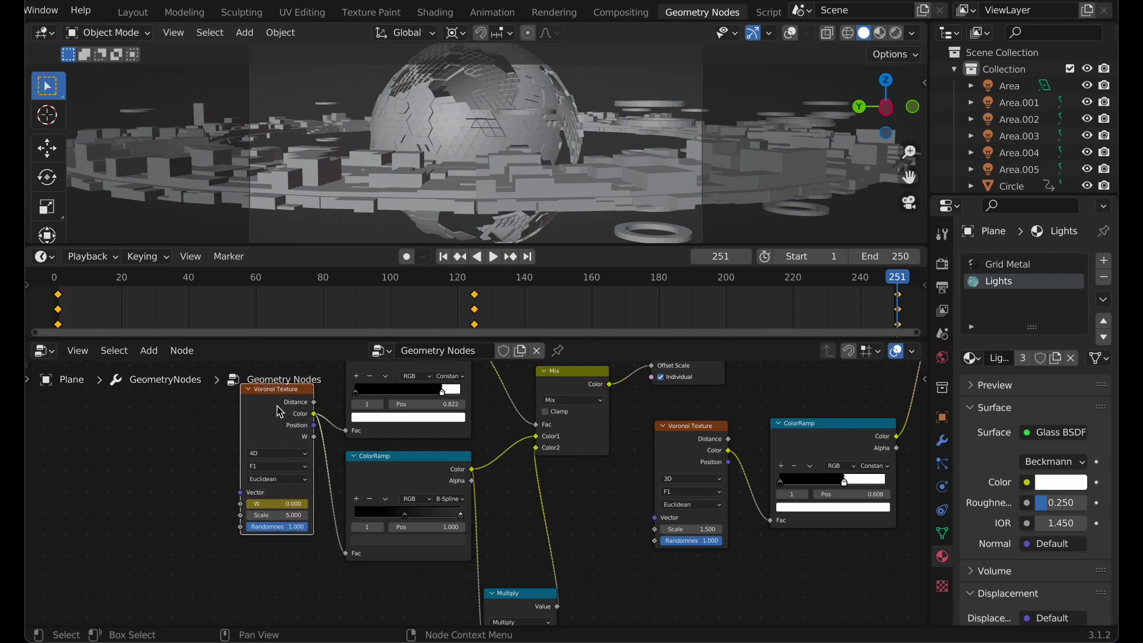
middle_drag(725, 396, 456, 425)
click(429, 470)
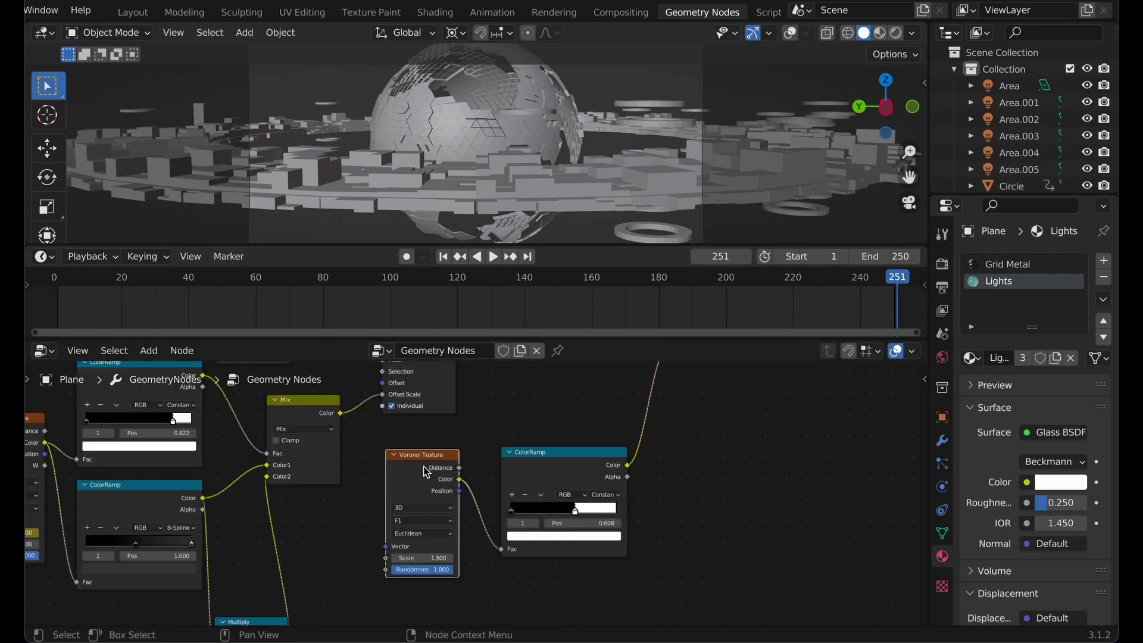
click(423, 507)
click(419, 542)
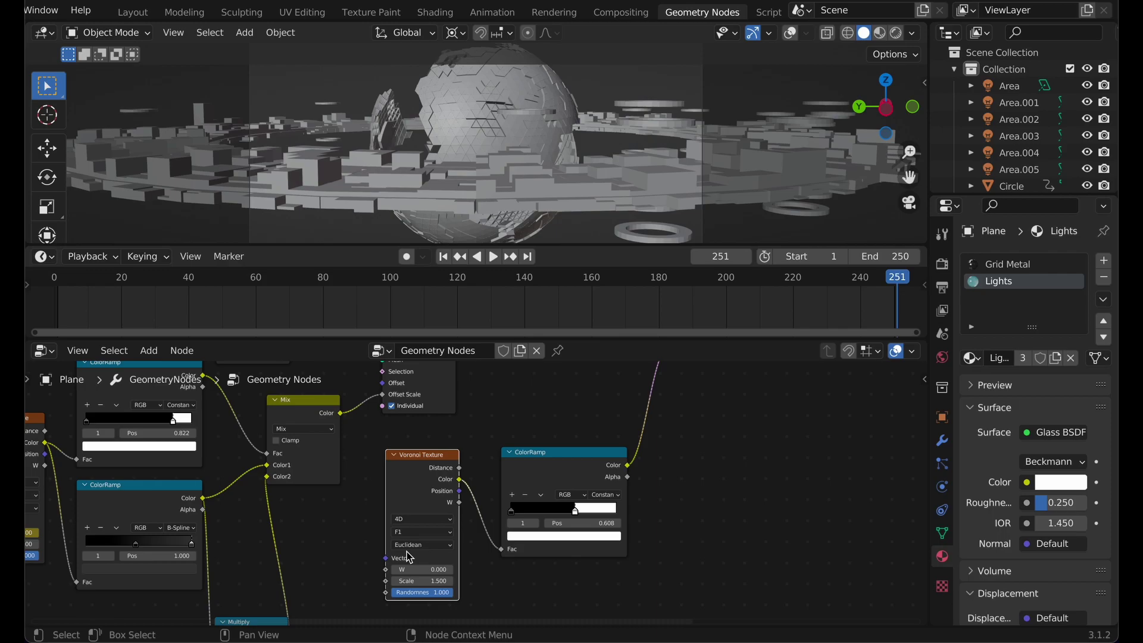
key(shift+Left)
key(i)
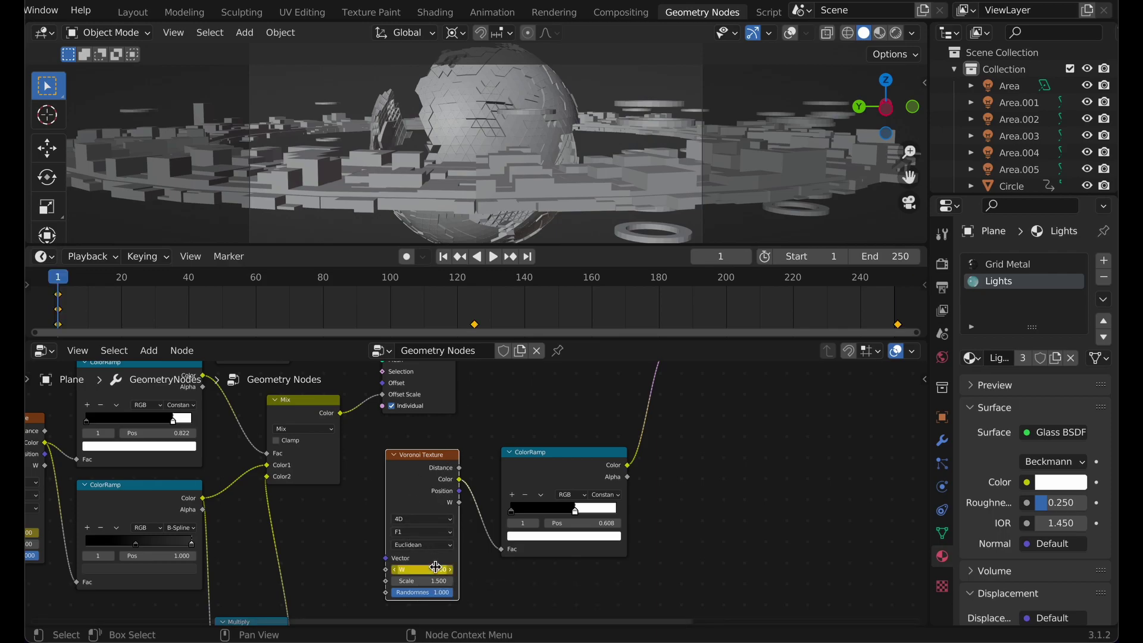
At frame 125, set the deletion Voronoi Texture's W to 0.5 and insert a keyframe
click(474, 278)
click(434, 569)
text(.5)
key(Return)
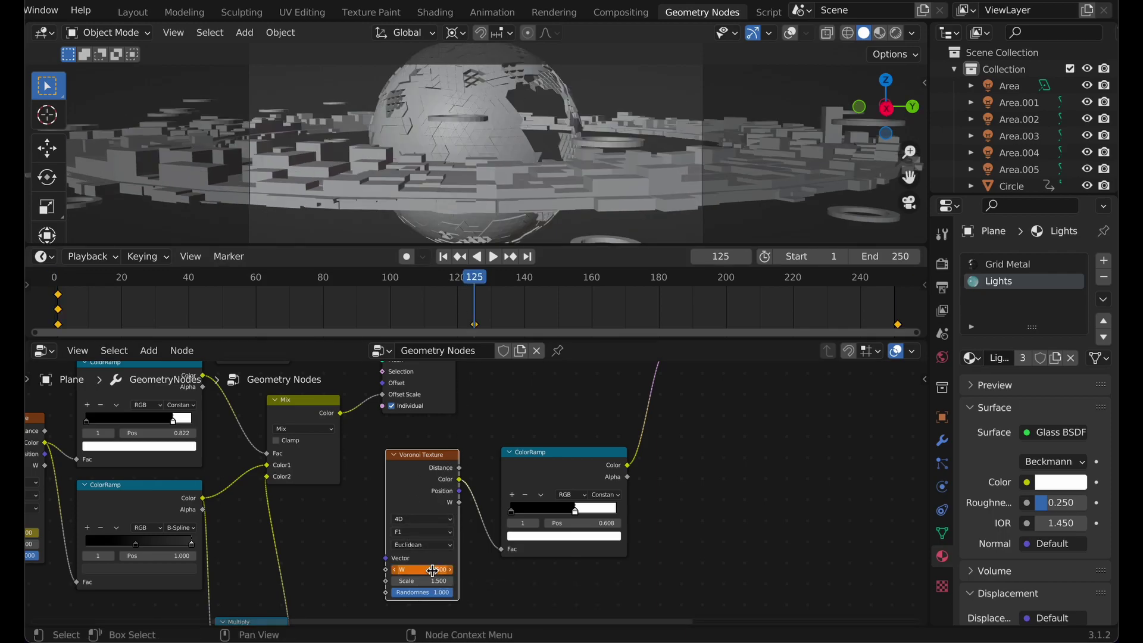
key(i)
At frame 251, reset the deletion Voronoi Texture's W to 0 and insert a keyframe
click(529, 256)
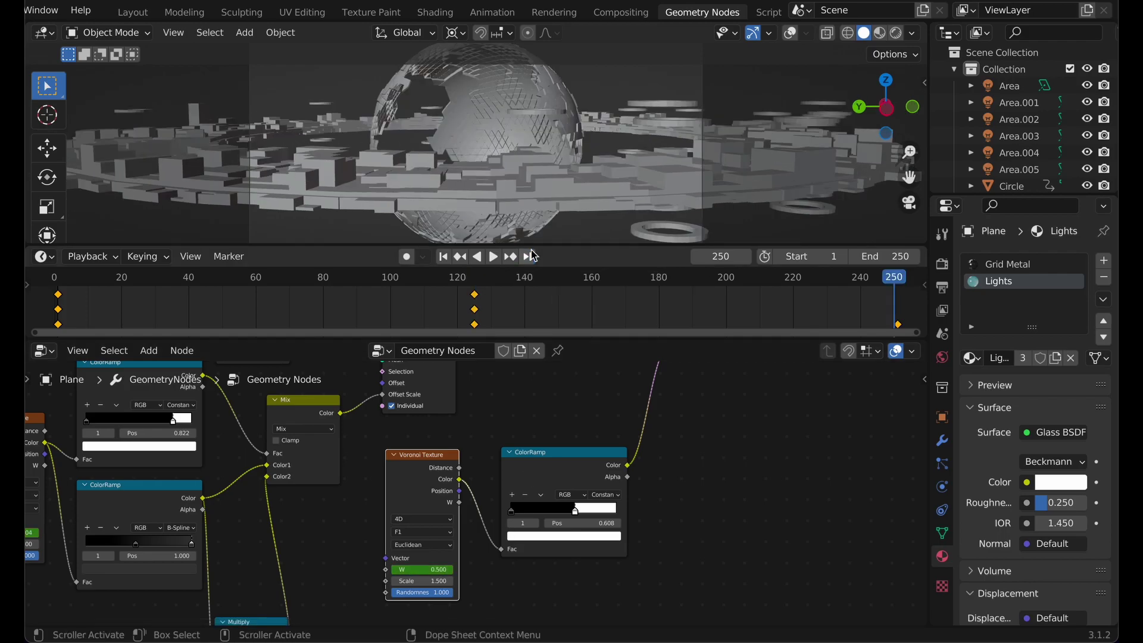
key(Right)
key(BackSpace)
key(i)
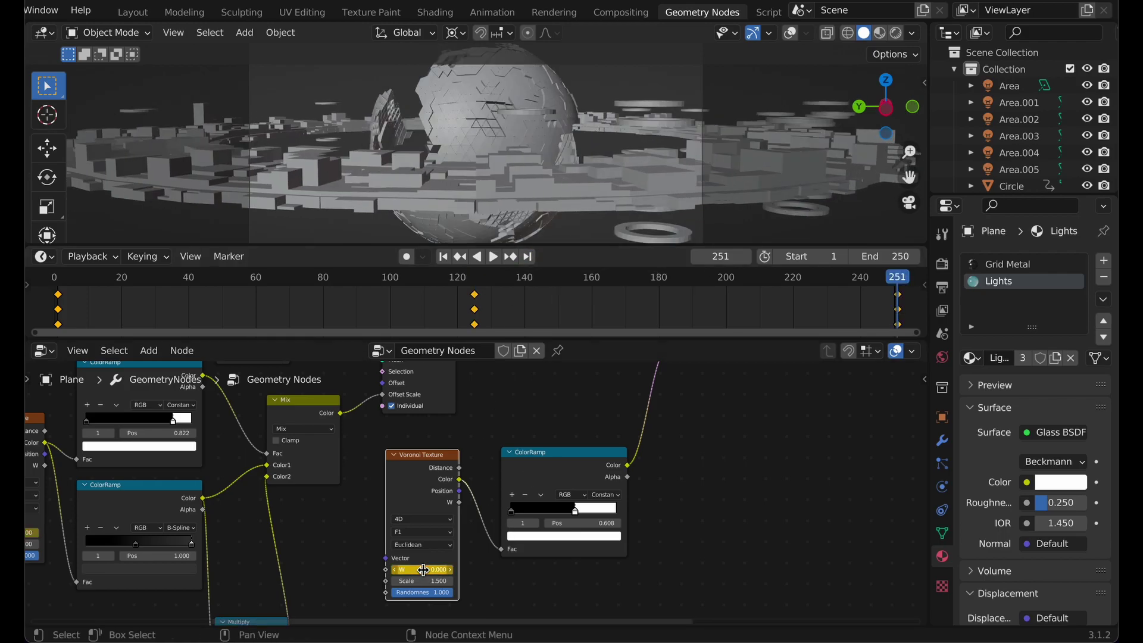
Set the deletion Voronoi Texture's W keyframes to Linear interpolation and play back the animation
right_click(493, 307)
mouse_move(493, 307)
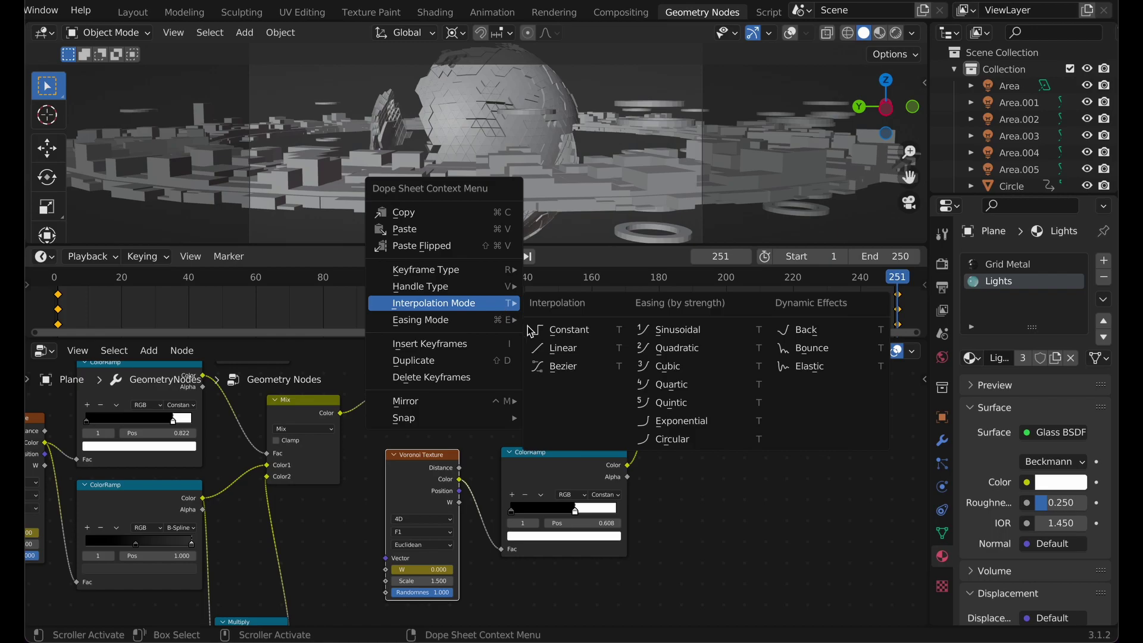
click(539, 351)
click(594, 278)
key(space)
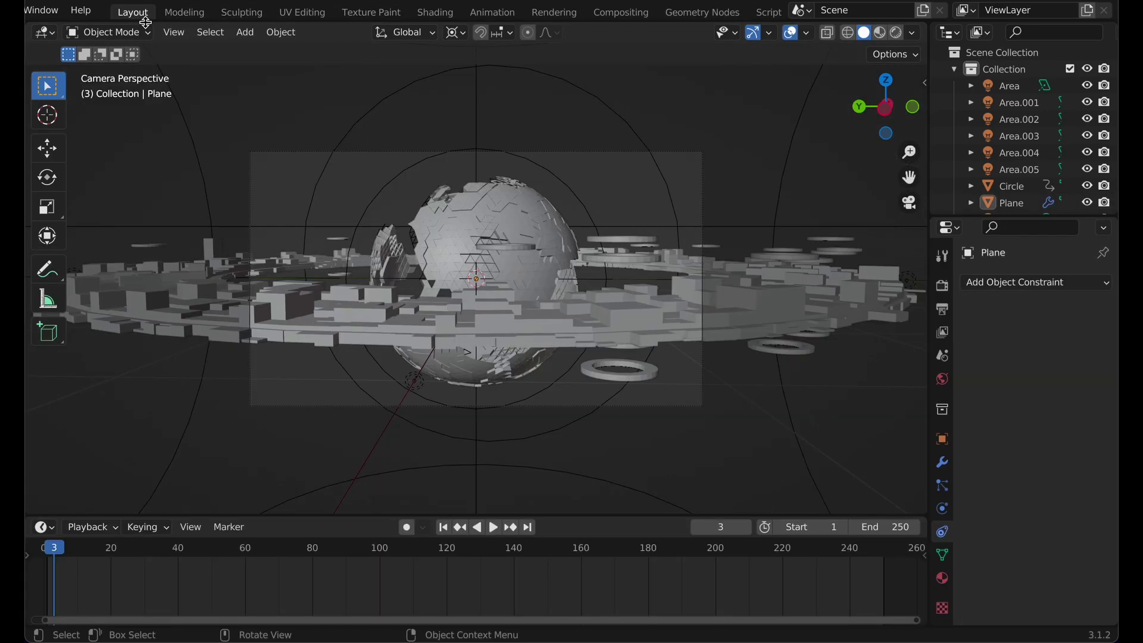
Return to the Layout workspace and tint the area light above the sphere green-cyan
click(133, 12)
scroll(477, 206, down, 6)
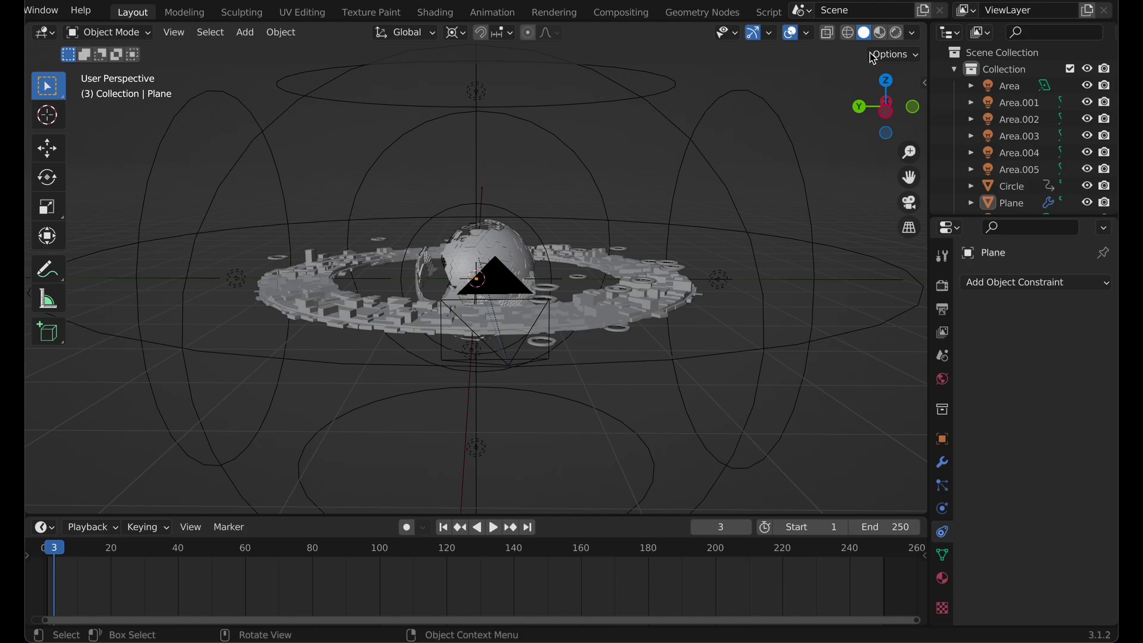
click(897, 32)
middle_drag(613, 120, 607, 236)
scroll(608, 178, up, 4)
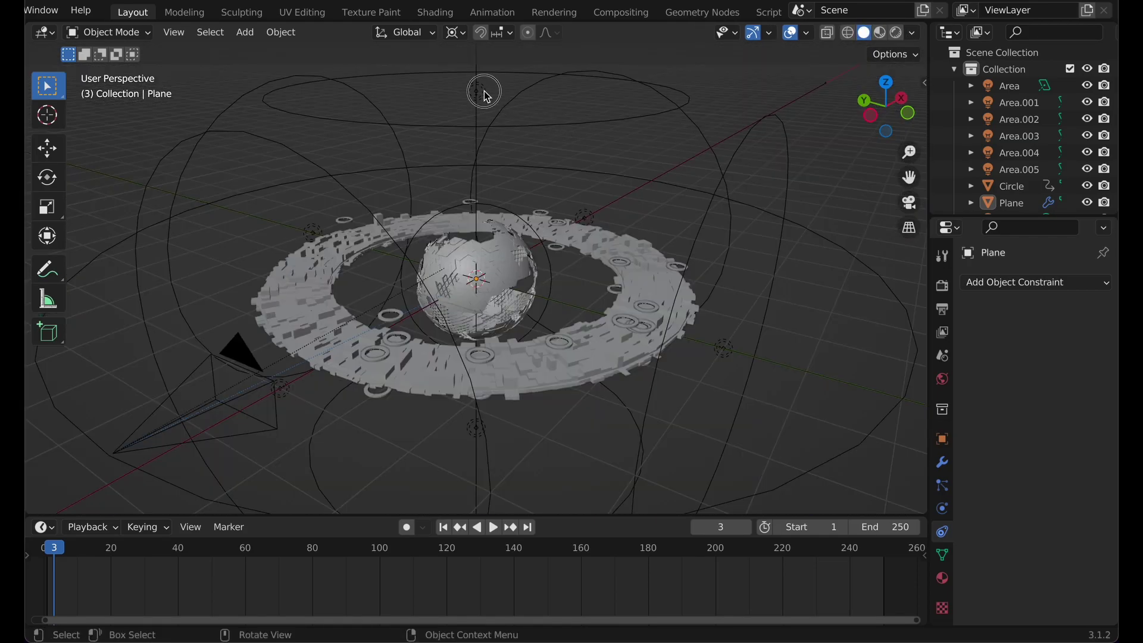
click(485, 93)
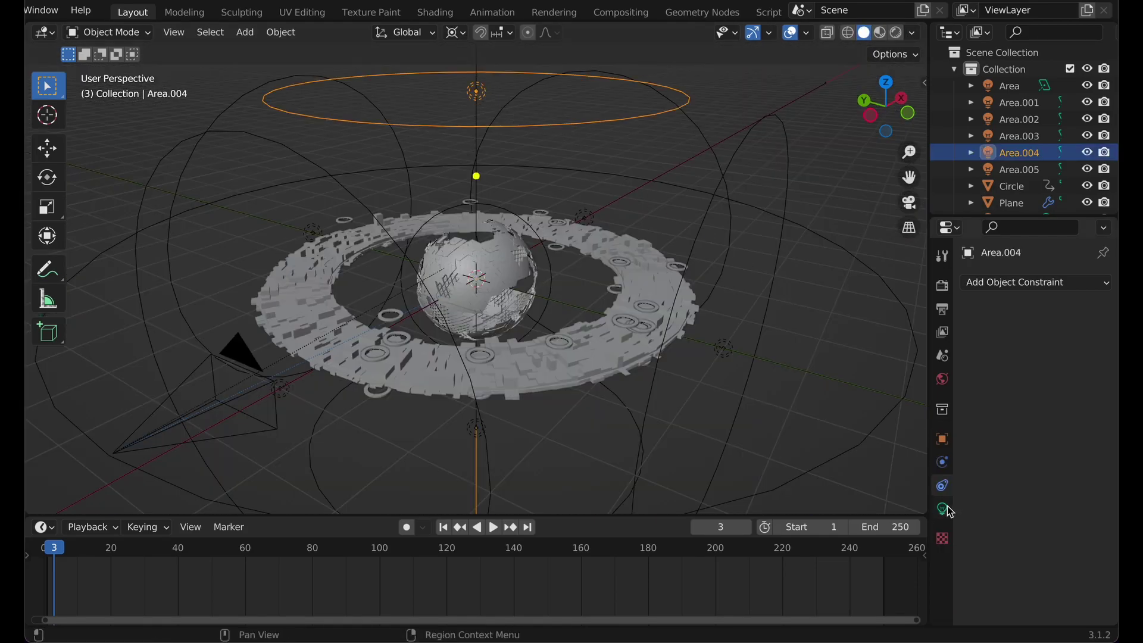
click(947, 511)
click(1046, 377)
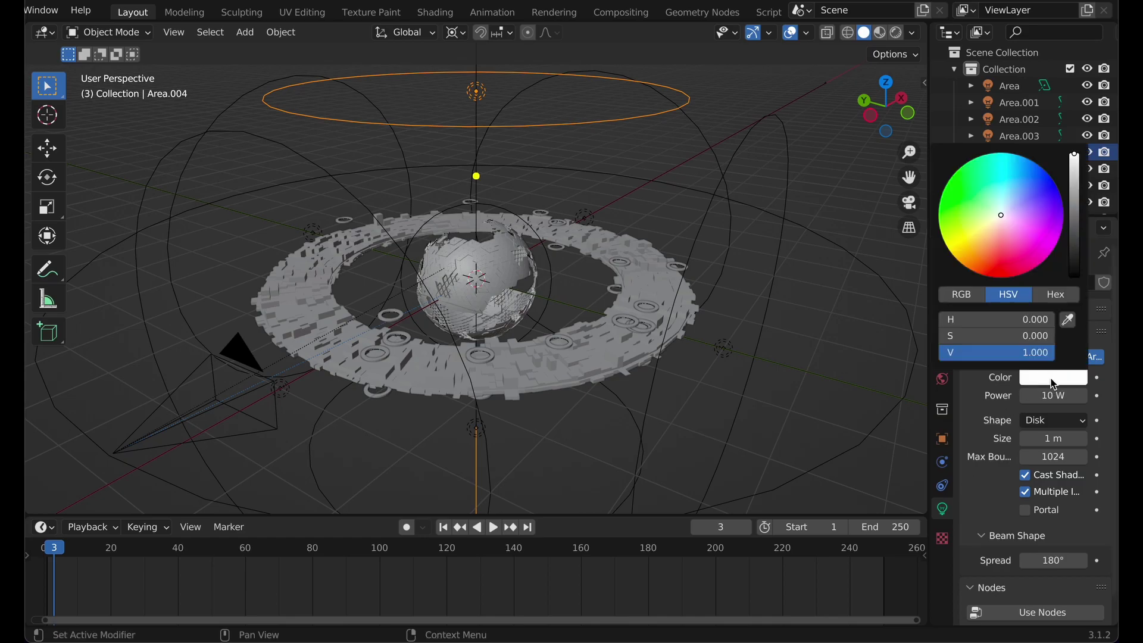
drag(1006, 197, 983, 176)
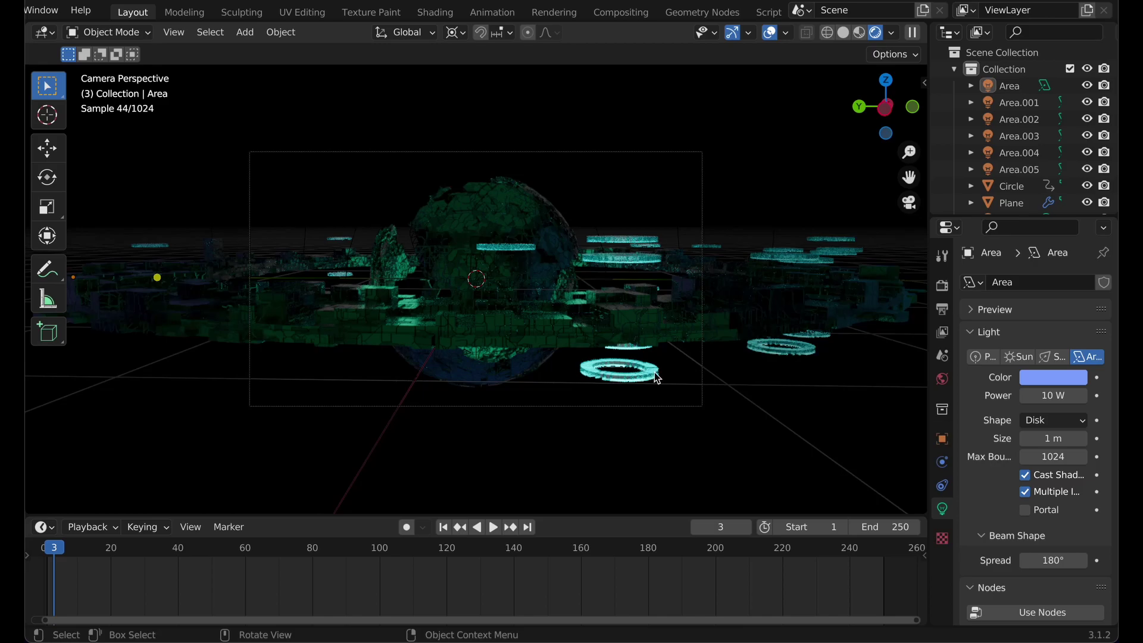
Play the animation in the rendered camera view to check the coloured lighting
key(space)
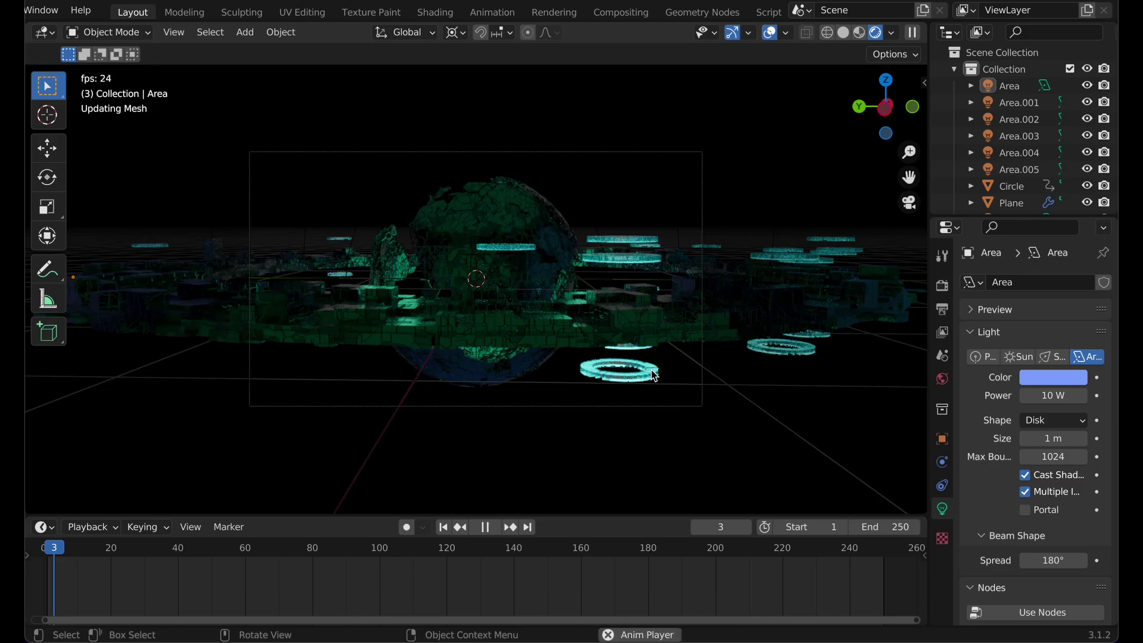